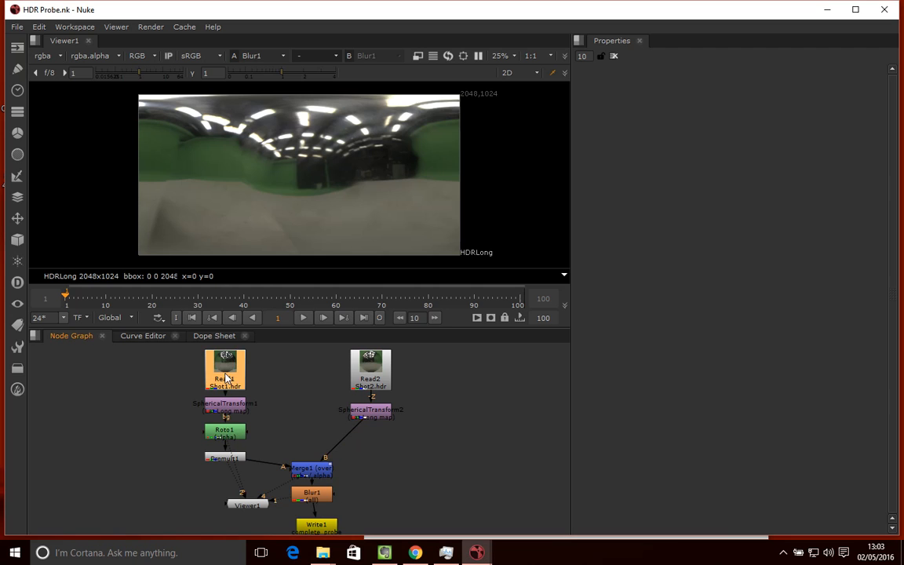
View the Shot1.hdr mirror-ball image from Read1, followed by the Shot2.hdr image from Read2
key(1)
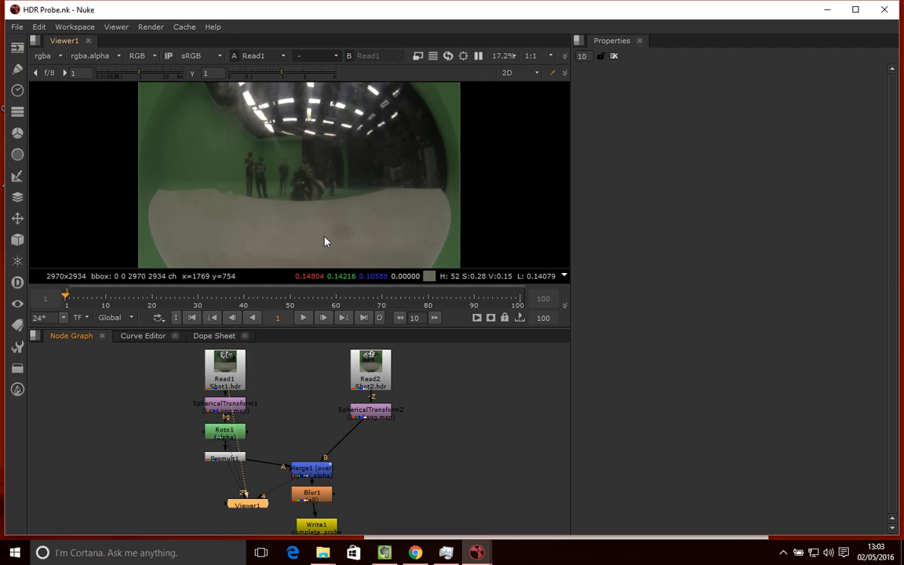
scroll(310, 200, down, 2)
scroll(318, 200, down, 2)
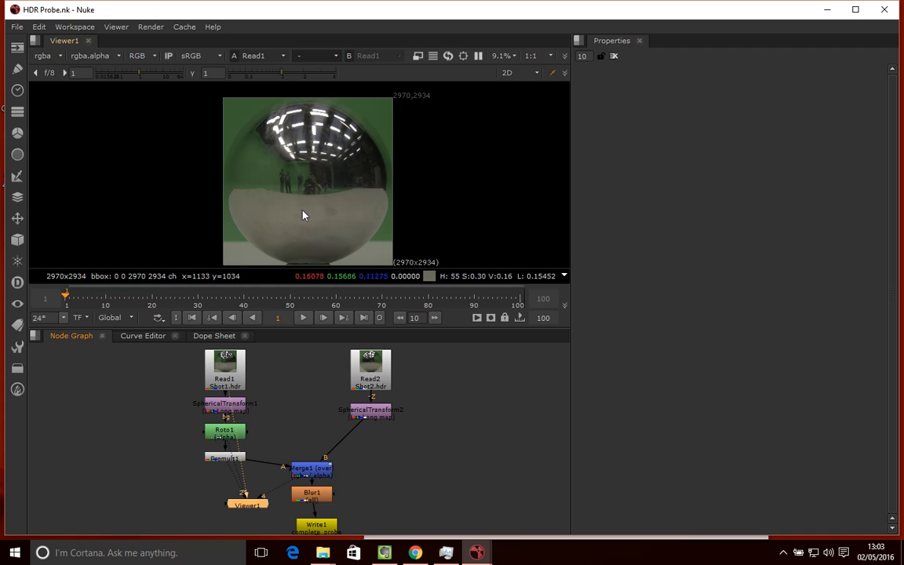
click(370, 369)
key(1)
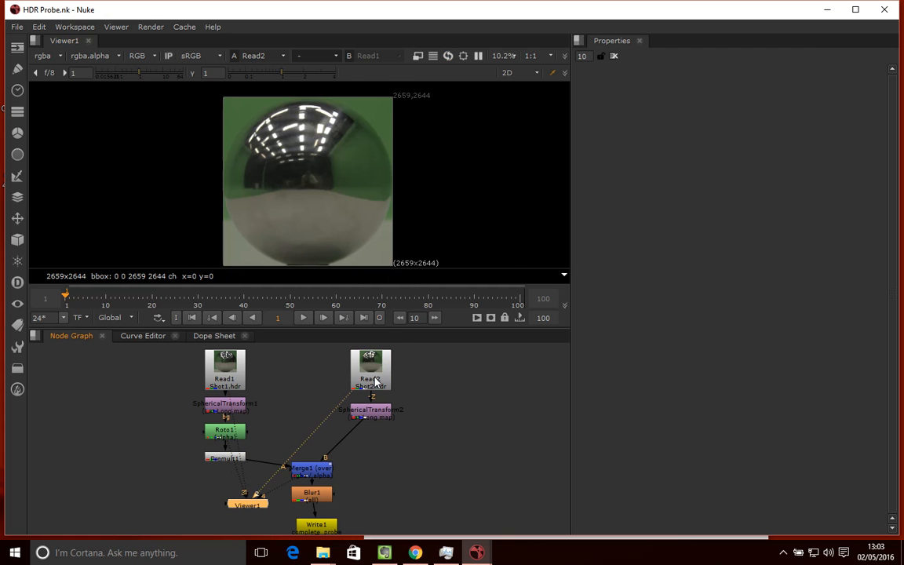
View the final Blur1 output and examine the node tree that combines the two mirror-ball shots
click(322, 494)
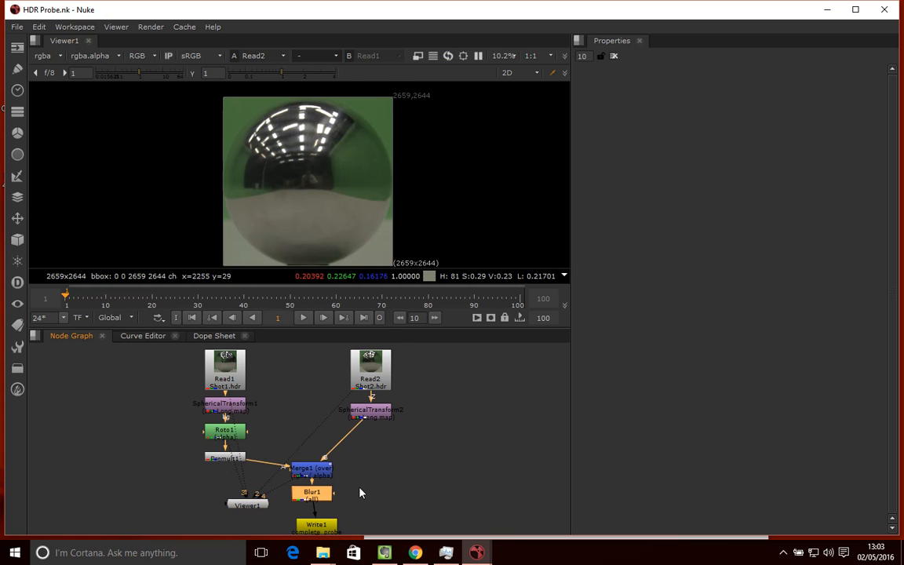
key(1)
scroll(309, 177, up, 4)
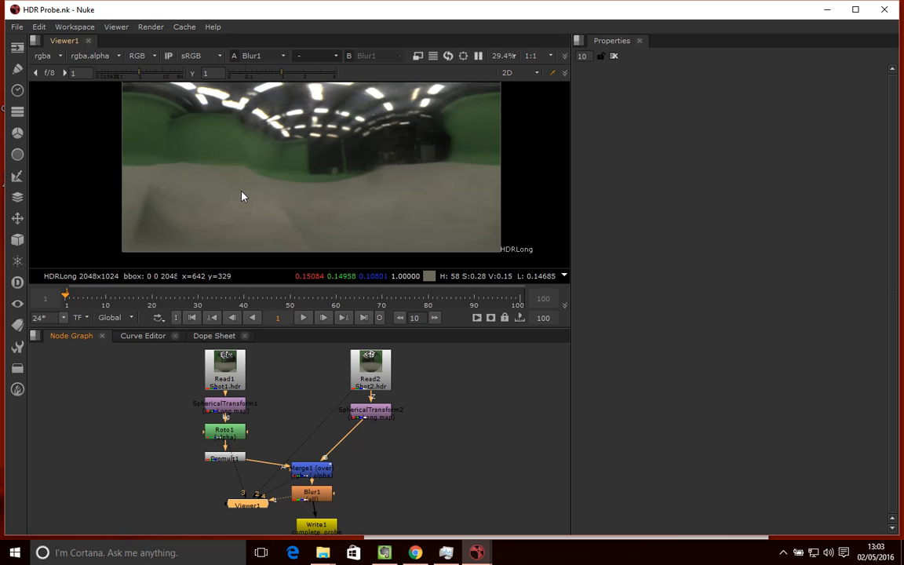
scroll(427, 398, down, 3)
scroll(428, 394, up, 3)
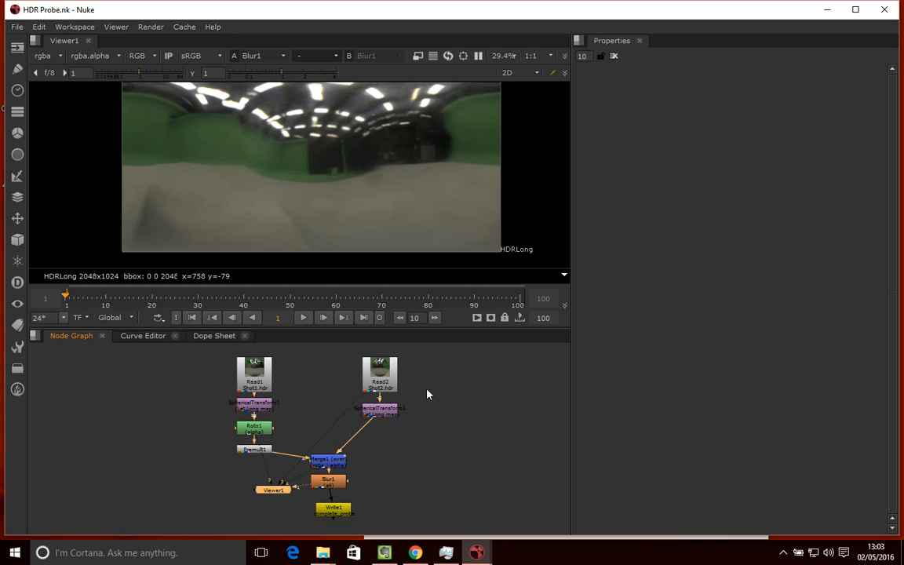
scroll(407, 375, down, 2)
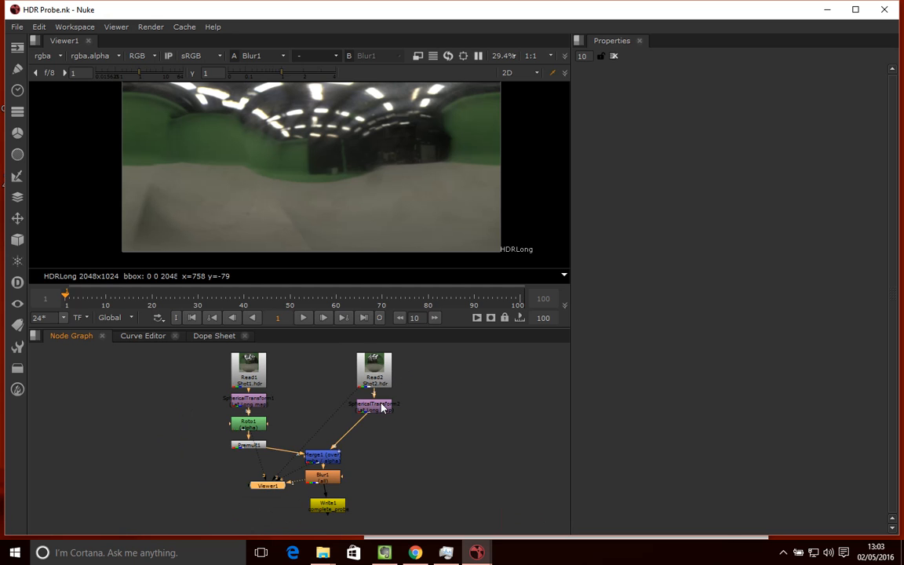
scroll(326, 403, up, 1)
scroll(326, 403, up, 1)
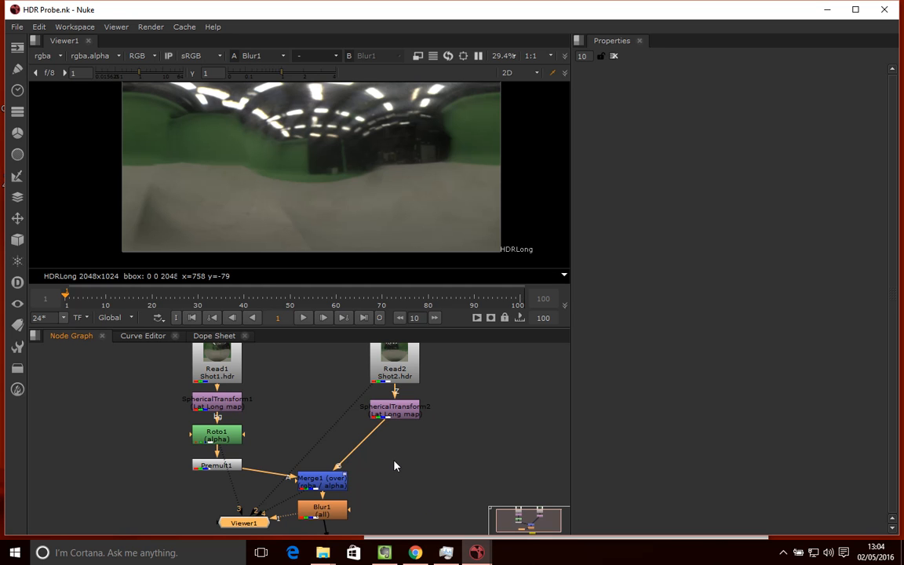
Inspect the properties of SphericalTransform2, Merge1 and SphericalTransform1, and close them all again
double_click(396, 408)
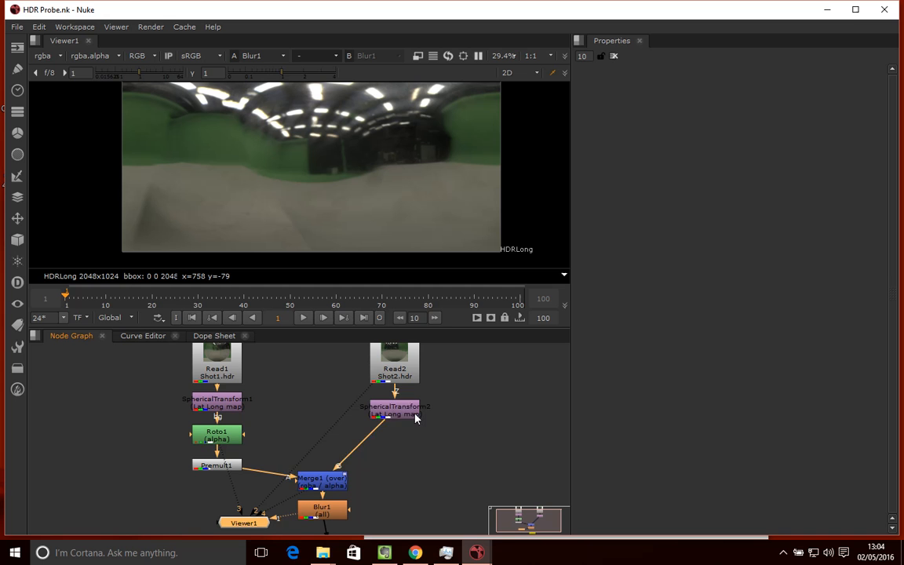
double_click(321, 480)
double_click(217, 402)
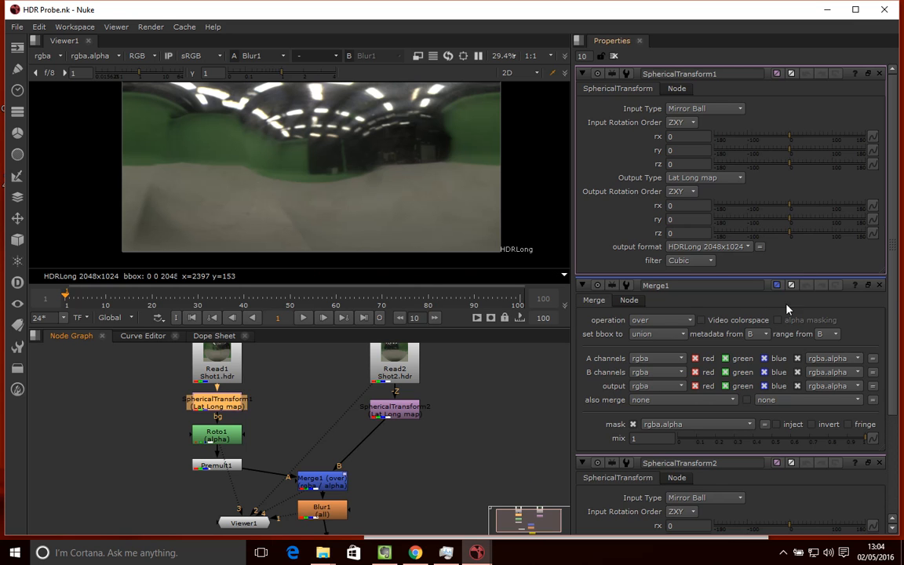
click(879, 286)
click(878, 285)
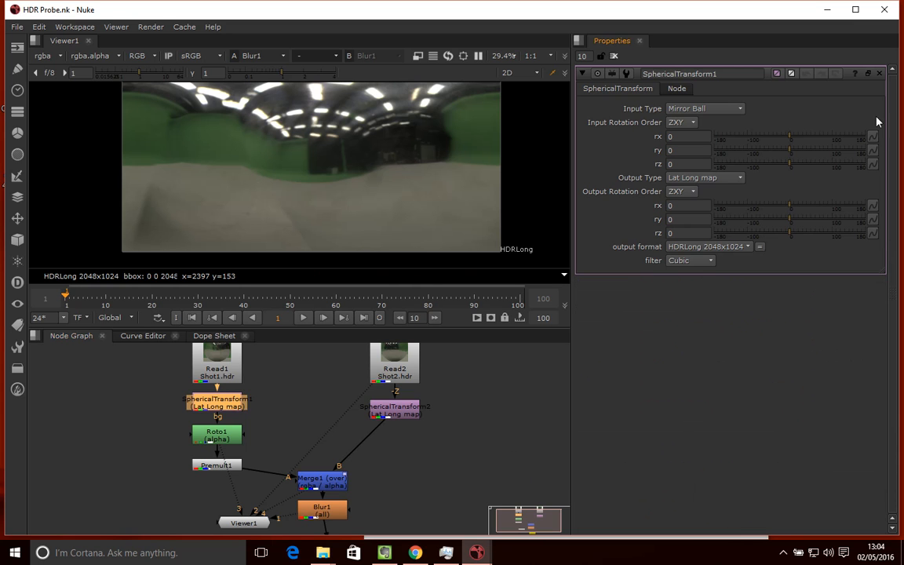
click(877, 75)
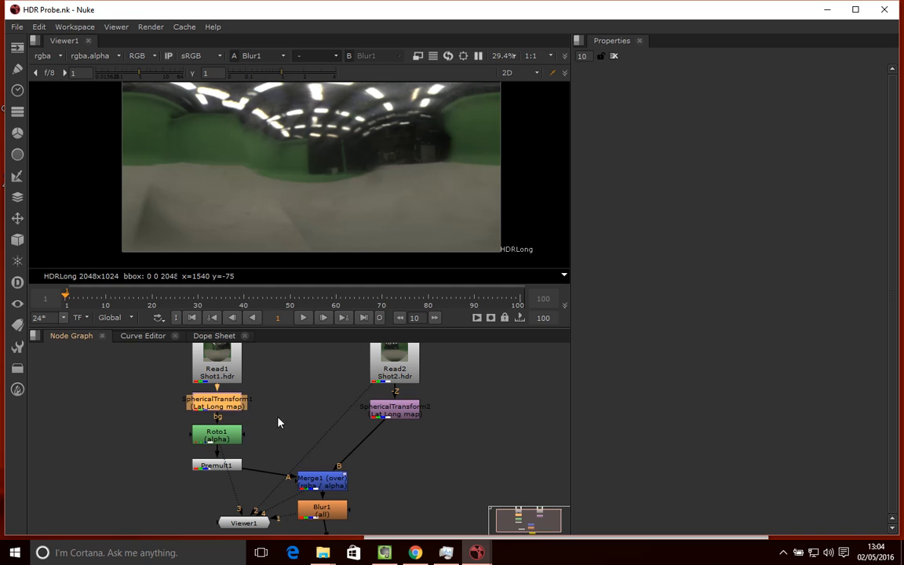
click(166, 390)
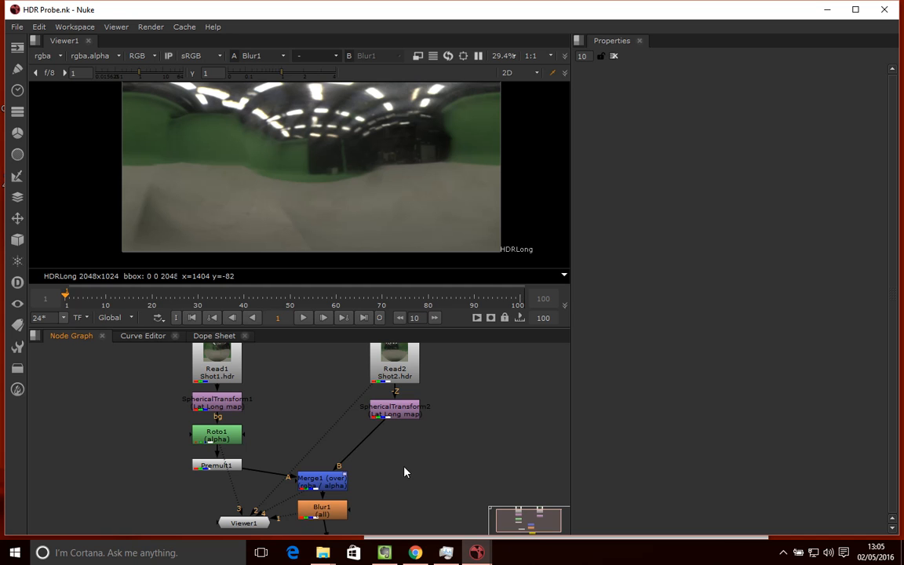
Compare the Read2 and Read1 source images in the viewer, starting with Read2
click(404, 372)
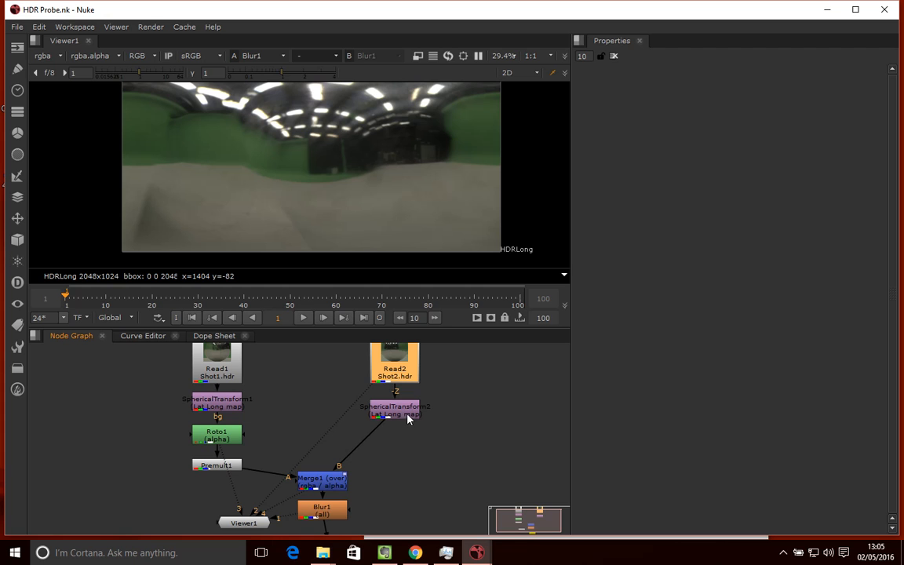
key(2)
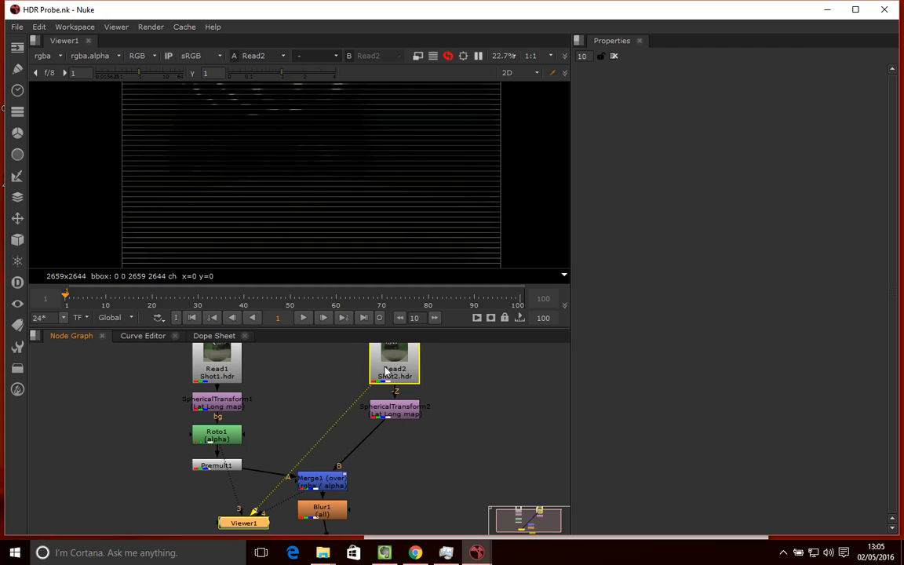
scroll(382, 243, down, 2)
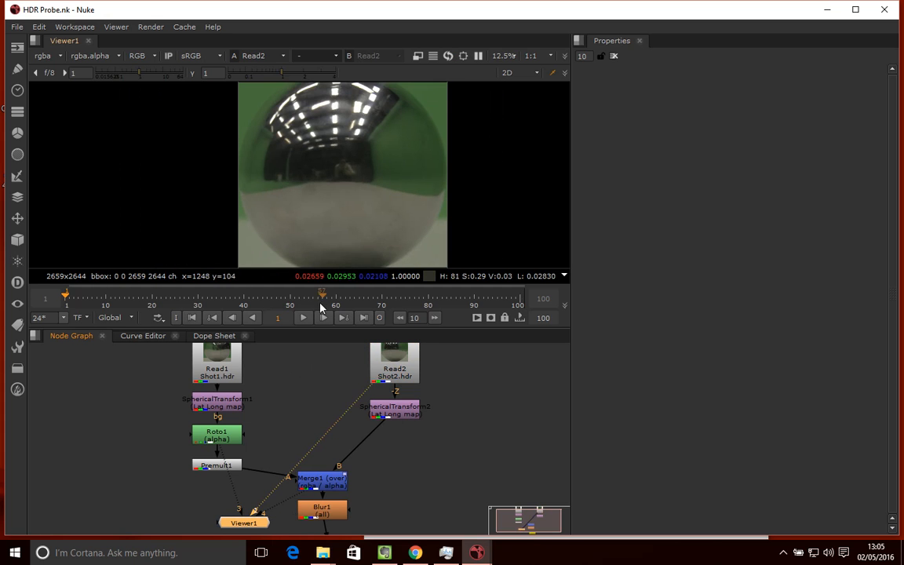
click(213, 365)
key(1)
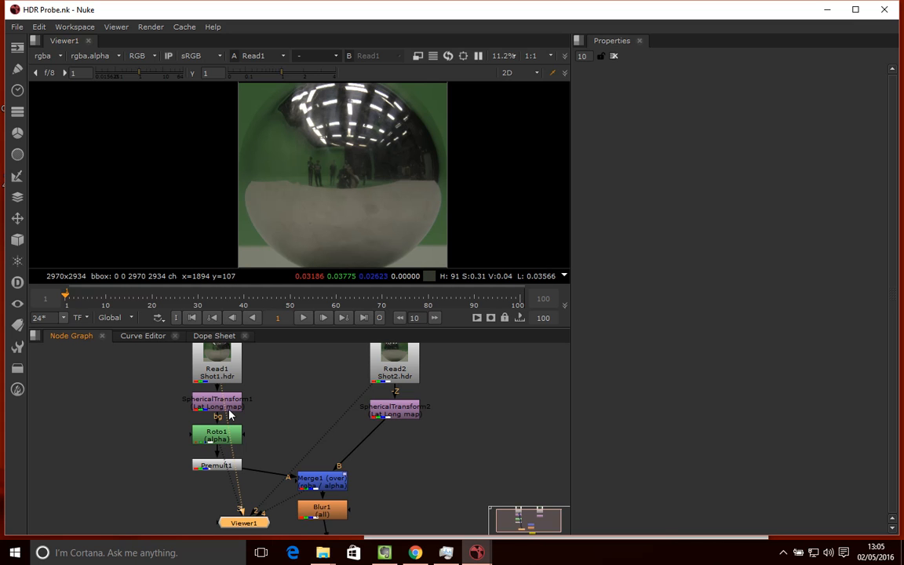
View the lat-long output of SphericalTransform1, followed by that of SphericalTransform2
click(210, 408)
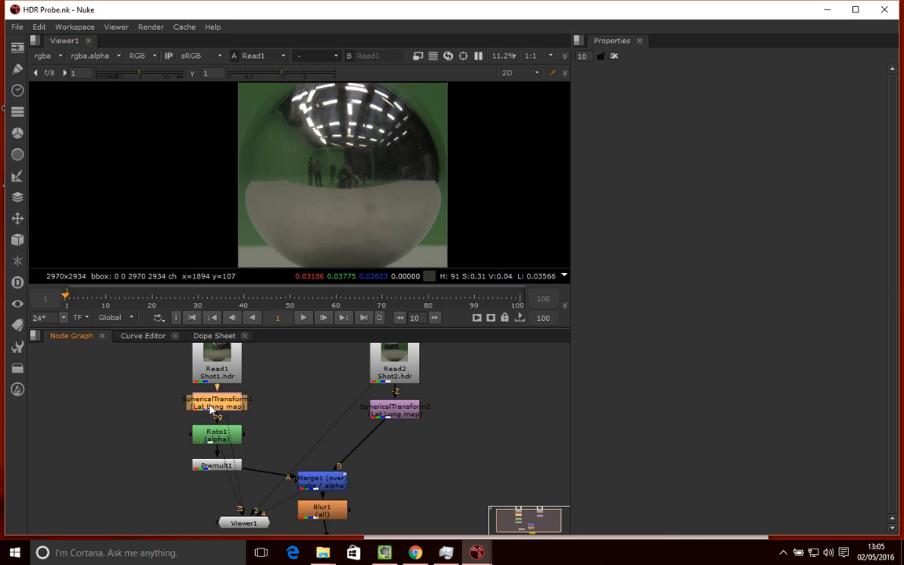
key(1)
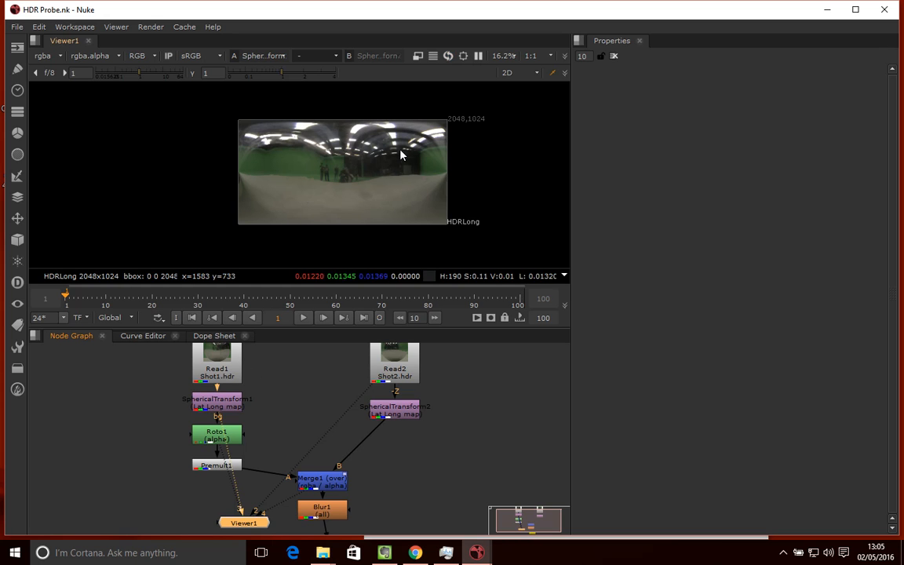
click(394, 409)
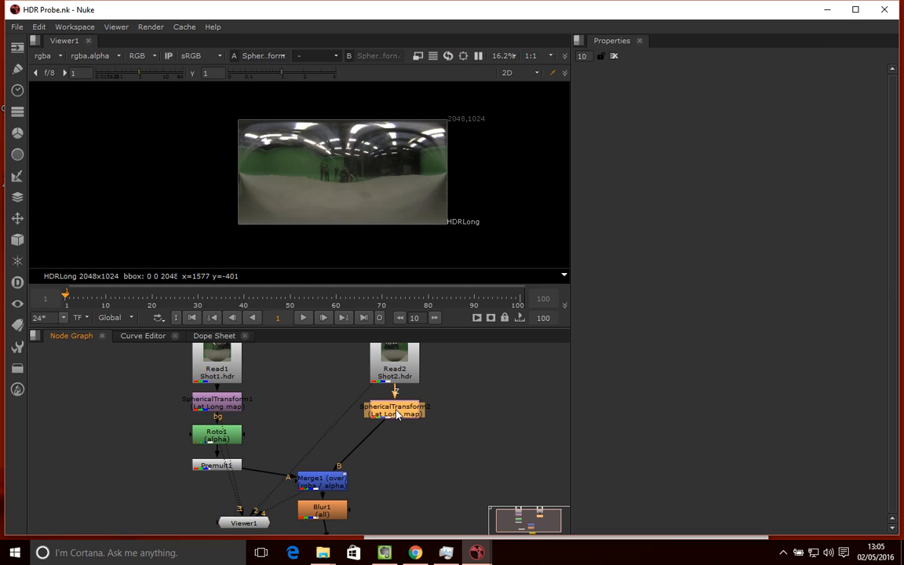
click(227, 366)
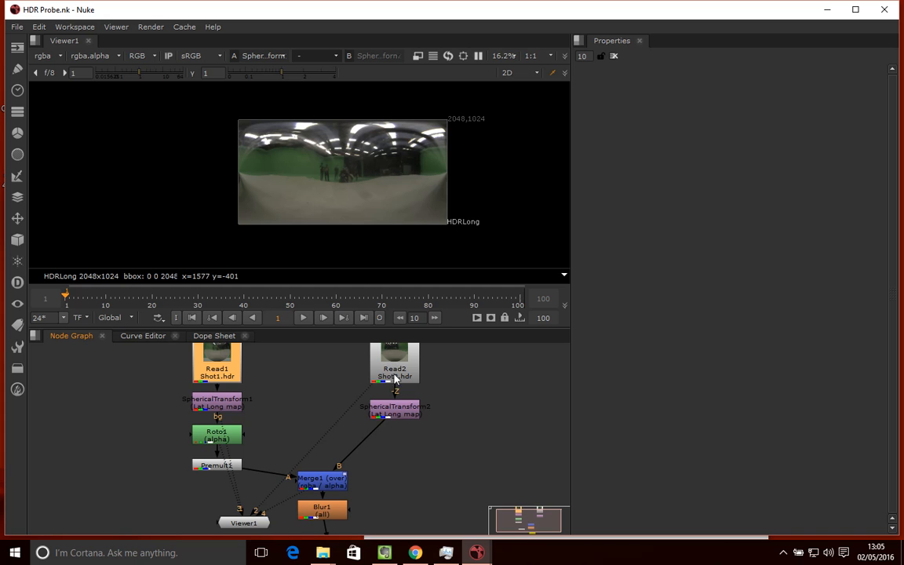
click(392, 416)
key(1)
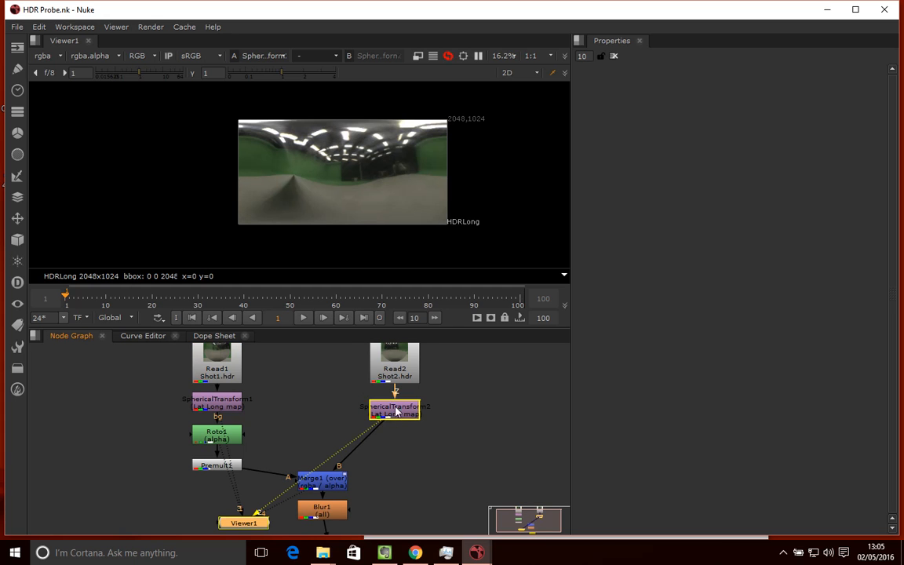
scroll(345, 161, up, 4)
scroll(322, 196, down, 1)
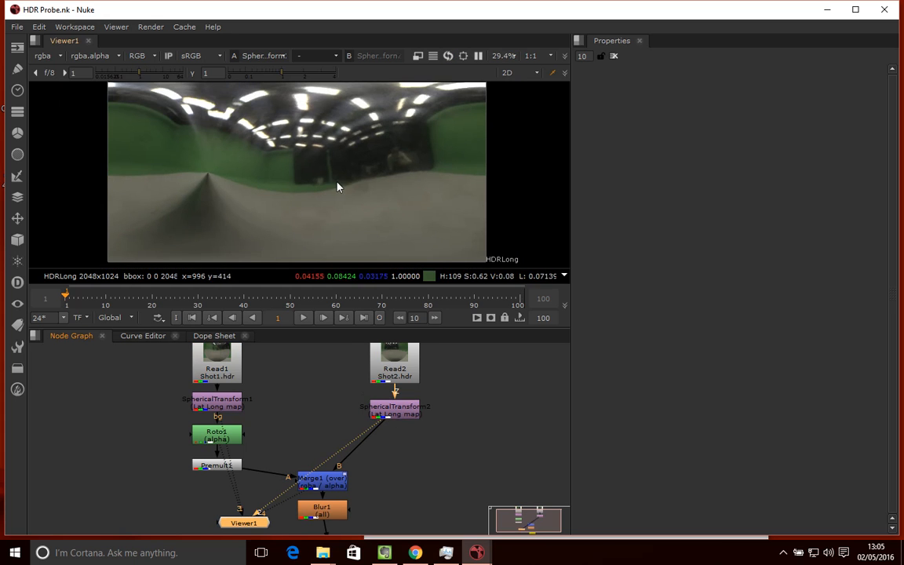
Set SphericalTransform2's output rotation to ry 4 and rz 0
click(403, 413)
double_click(403, 413)
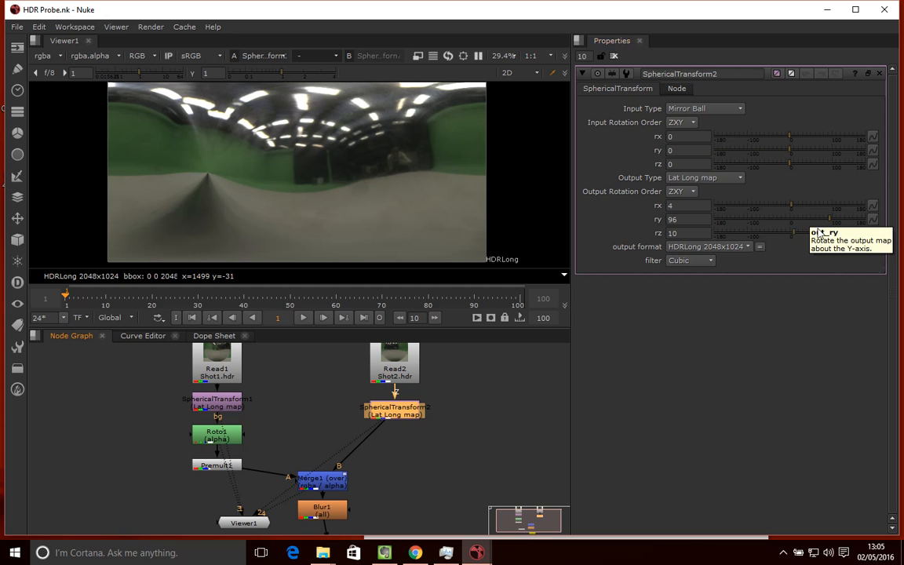
drag(831, 222, 791, 224)
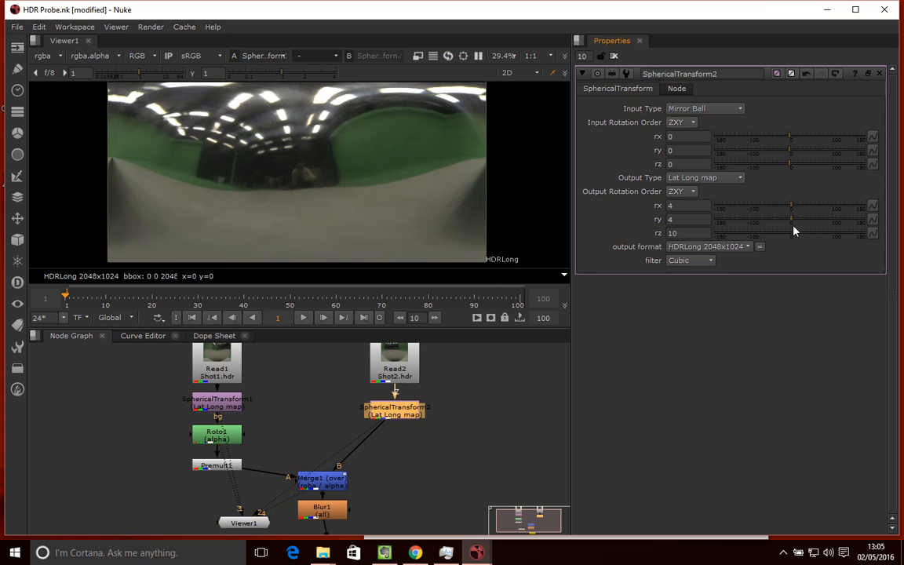
click(790, 233)
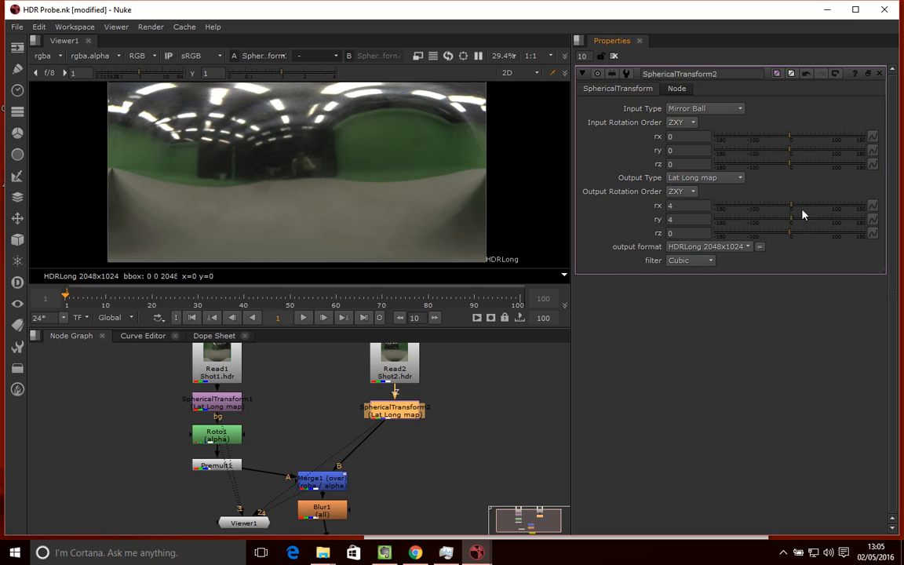
click(387, 479)
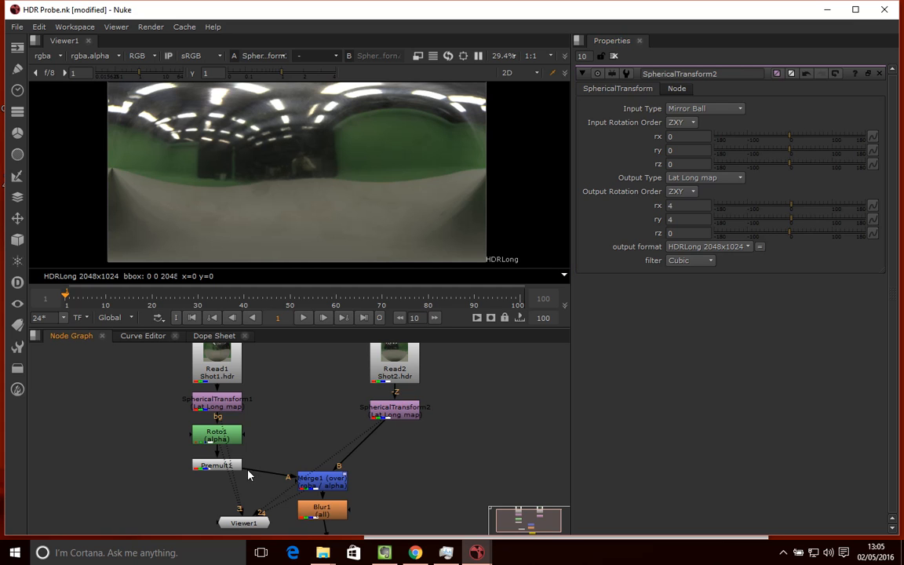
Reconnect Merge1's A input directly to SphericalTransform1, bypassing the roto and premult, and view the merge
drag(248, 473, 228, 408)
click(334, 482)
key(1)
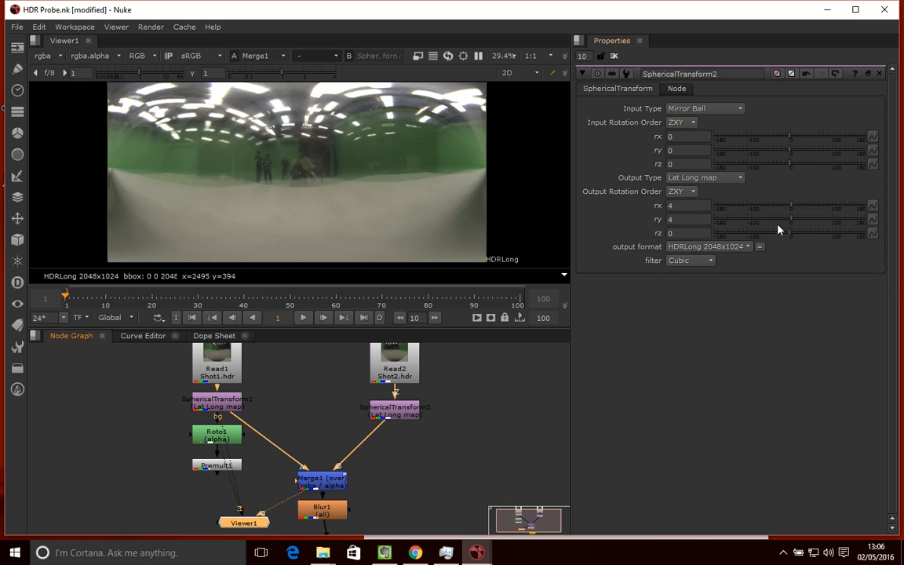
Rotate SphericalTransform2's output about the Y axis to ry 100, aligning it with the first shot in the merge
mouse_move(793, 225)
mouse_down()
mouse_move(783, 226)
mouse_move(825, 228)
mouse_move(807, 227)
mouse_up()
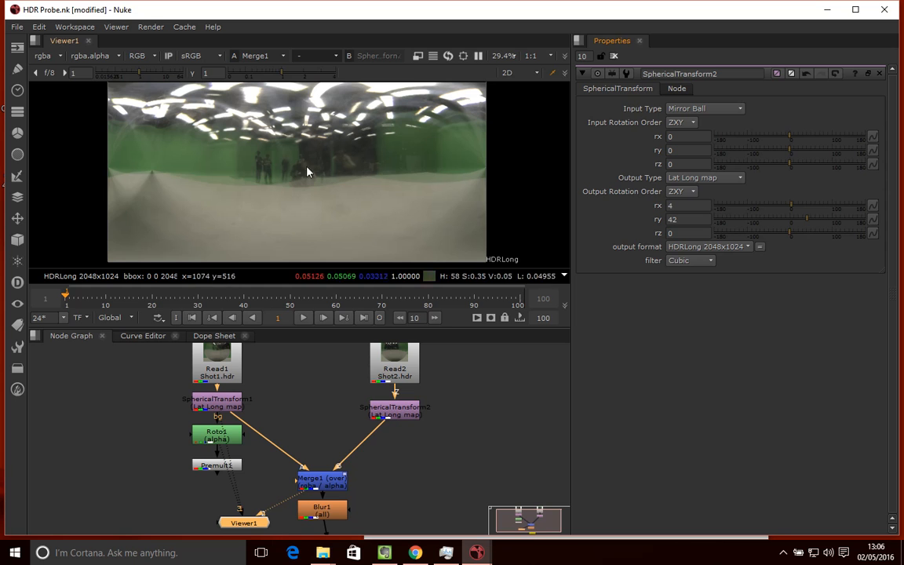
drag(811, 226, 830, 223)
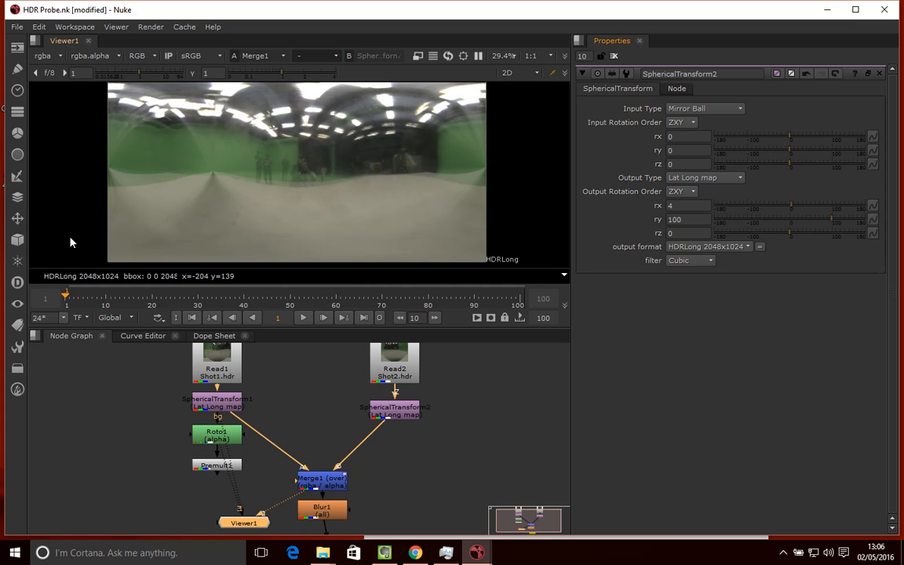
Examine SphericalTransform2's output format choices and the new-format settings, leaving HDRLong 2048x1024 selected
click(698, 246)
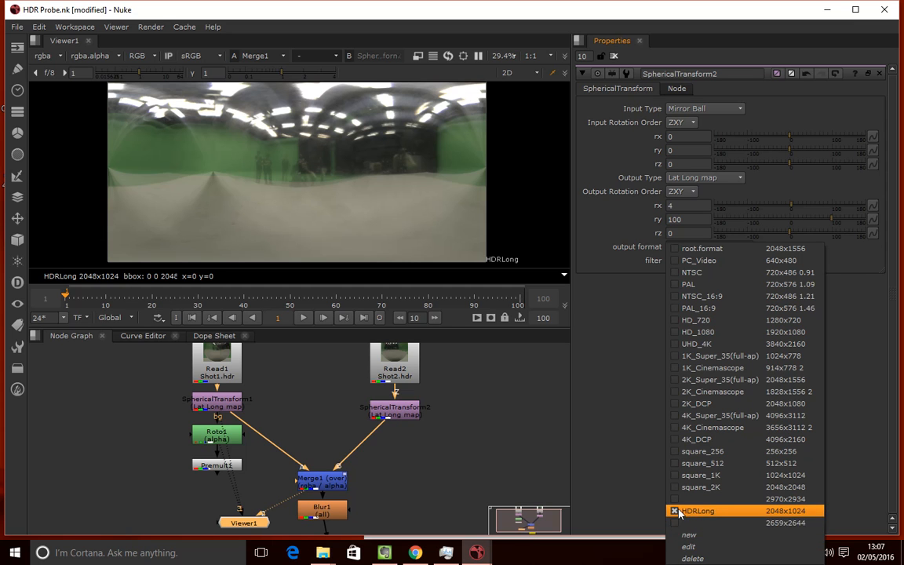
click(689, 535)
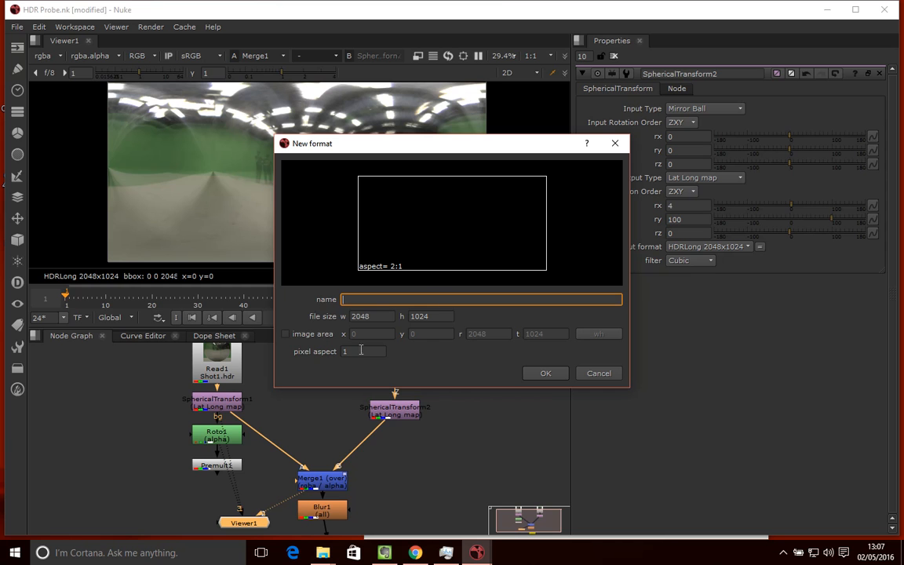
click(598, 373)
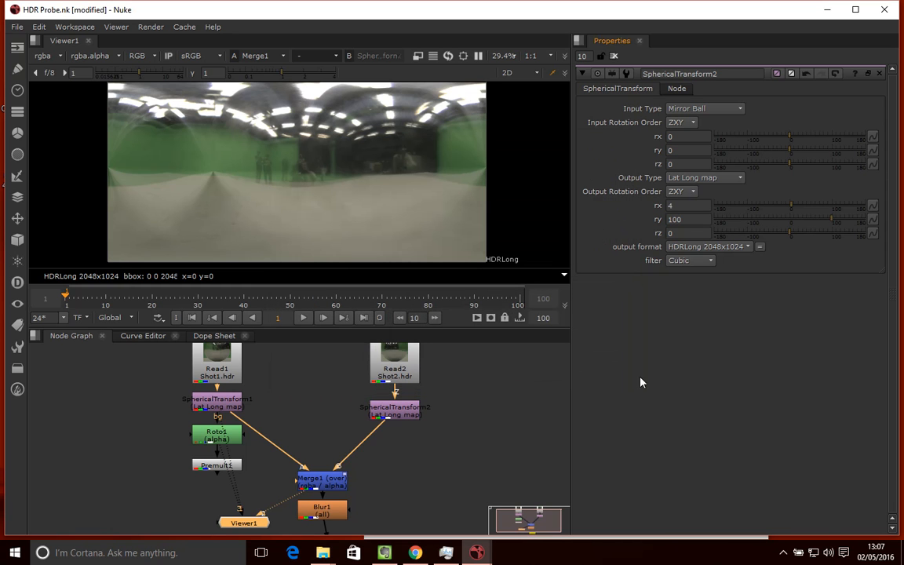
click(716, 254)
click(587, 345)
Open SphericalTransform1's properties to compare its output format with that of SphericalTransform2
click(394, 410)
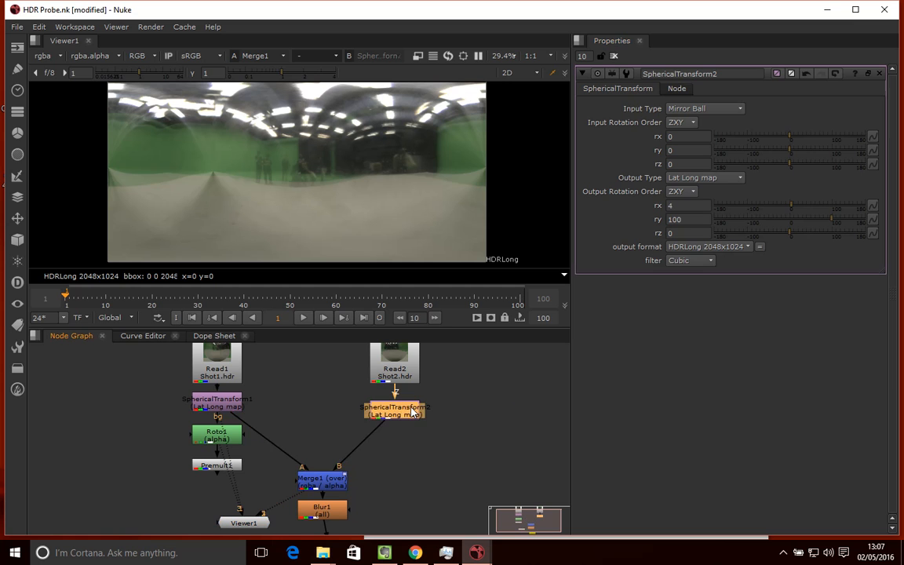
double_click(217, 401)
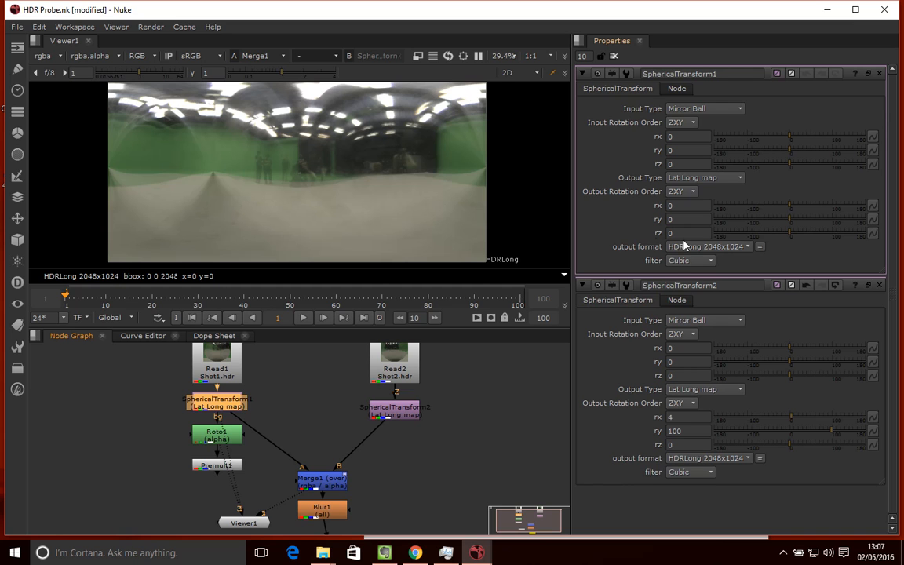
Connect Merge1's A input to Premult1 and back to SphericalTransform1, comparing the merge with and without the roto
click(386, 434)
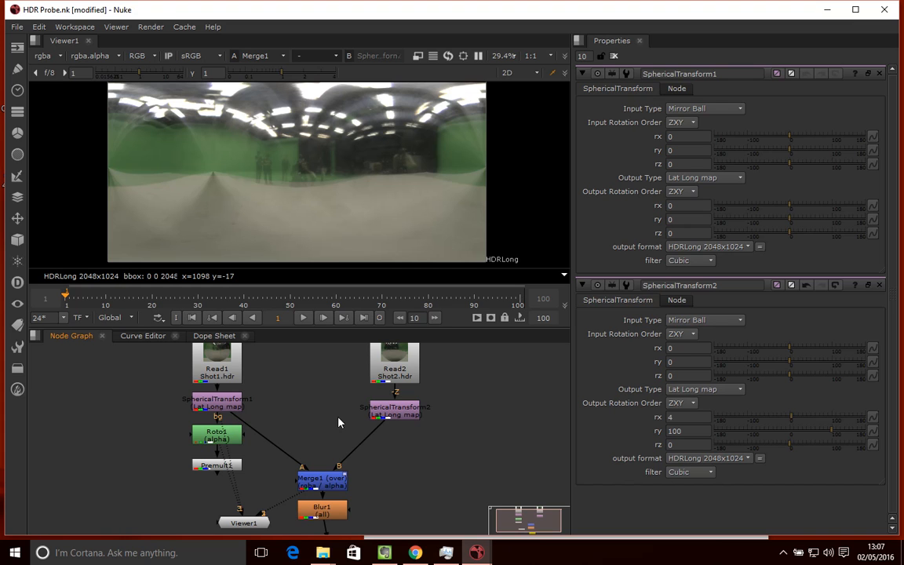
mouse_move(235, 413)
mouse_down()
mouse_move(260, 429)
mouse_move(290, 471)
mouse_move(222, 402)
mouse_move(228, 407)
mouse_up()
drag(223, 418, 236, 466)
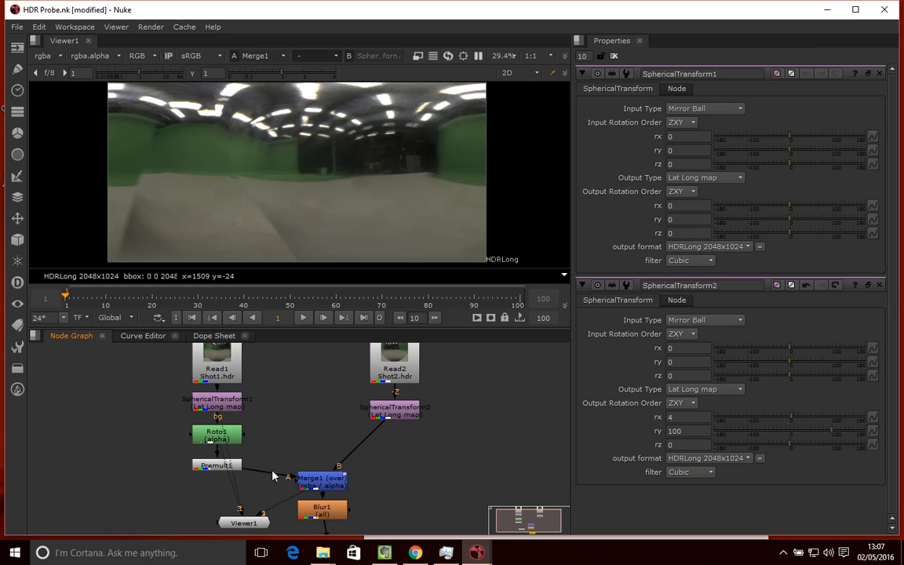
drag(286, 475, 273, 406)
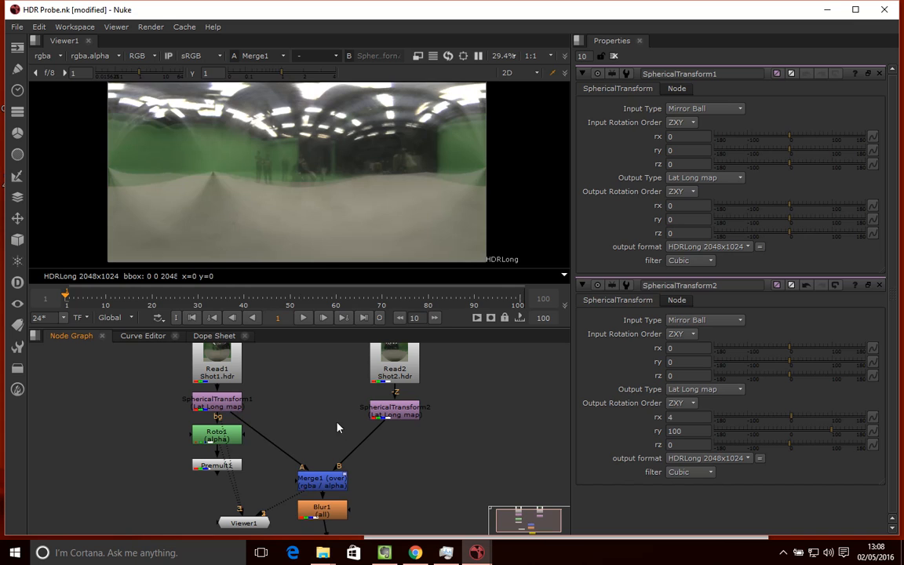
View the outputs of SphericalTransform1 and SphericalTransform2 in turn to compare the two unwrapped shots
click(236, 404)
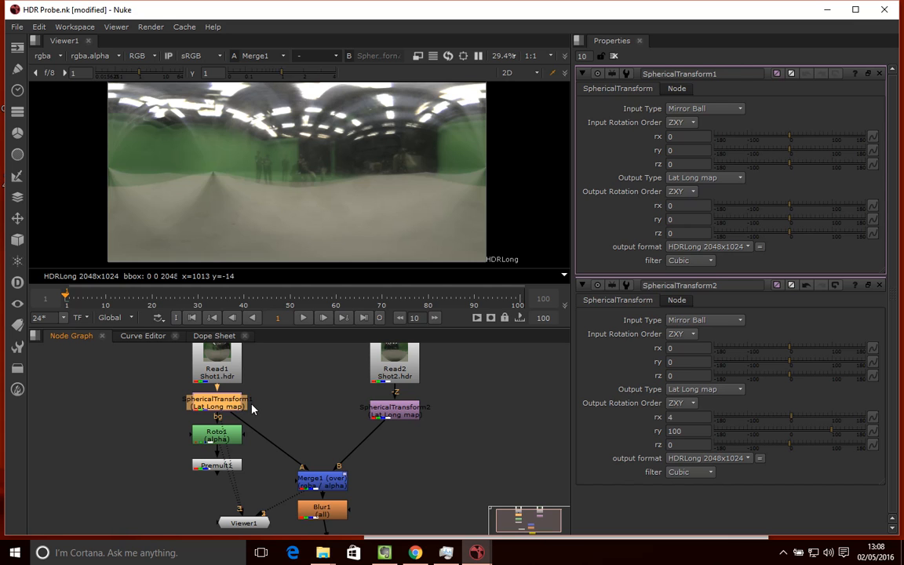
key(4)
click(212, 399)
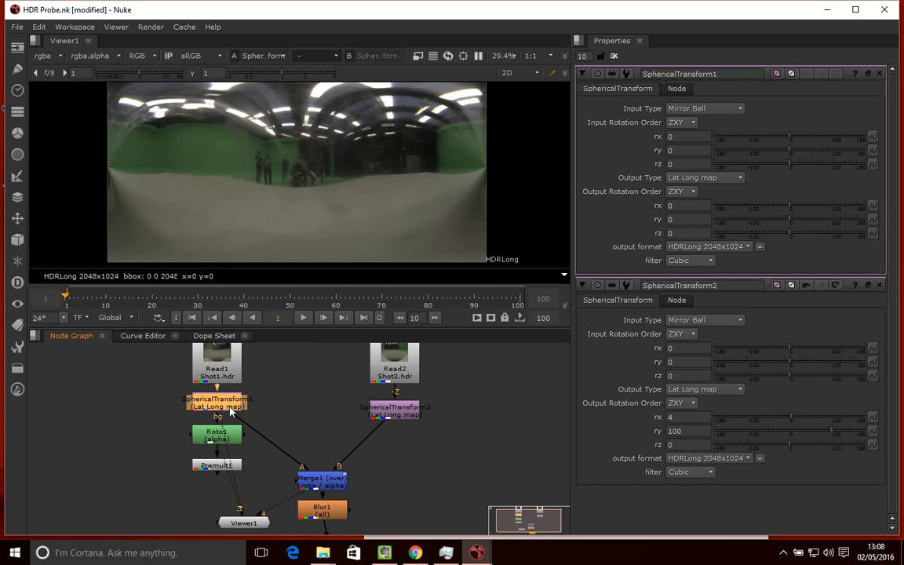
click(393, 414)
key(4)
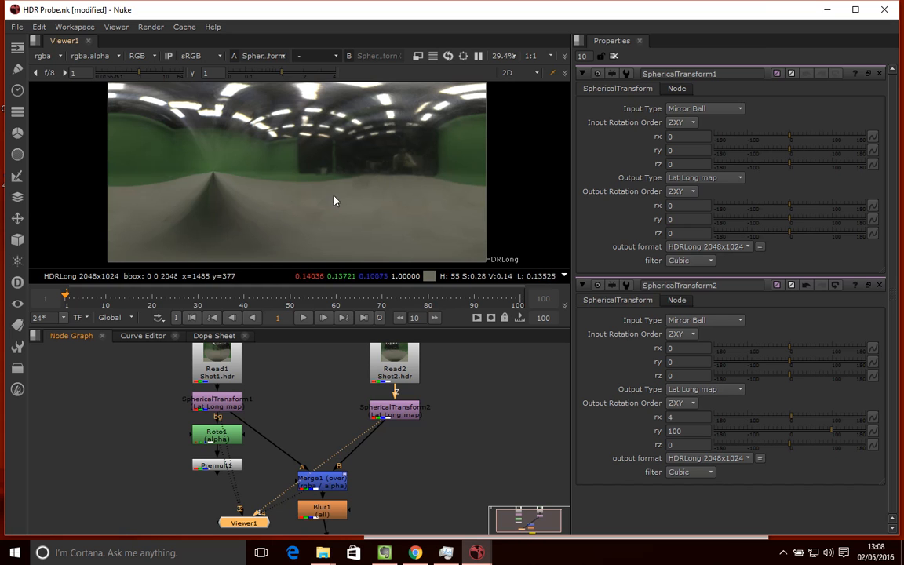
click(226, 406)
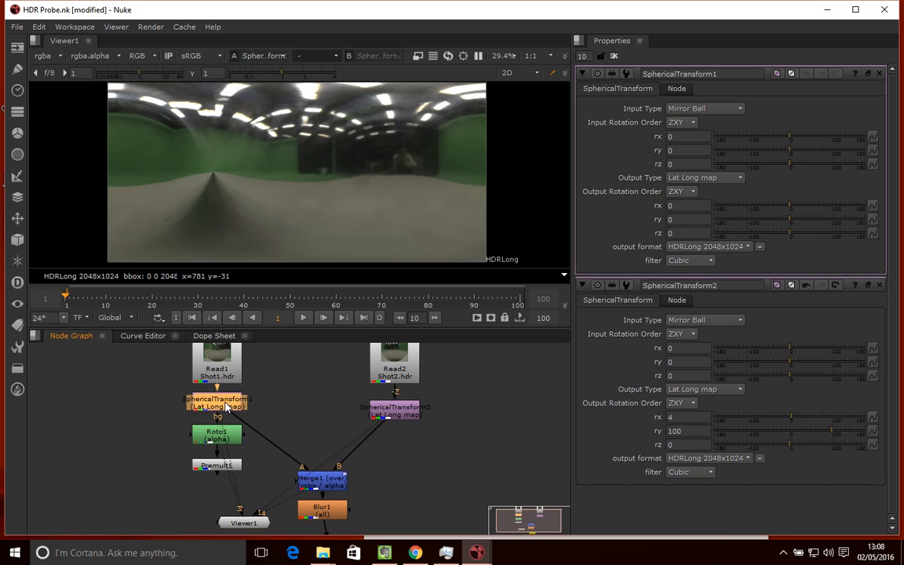
key(1)
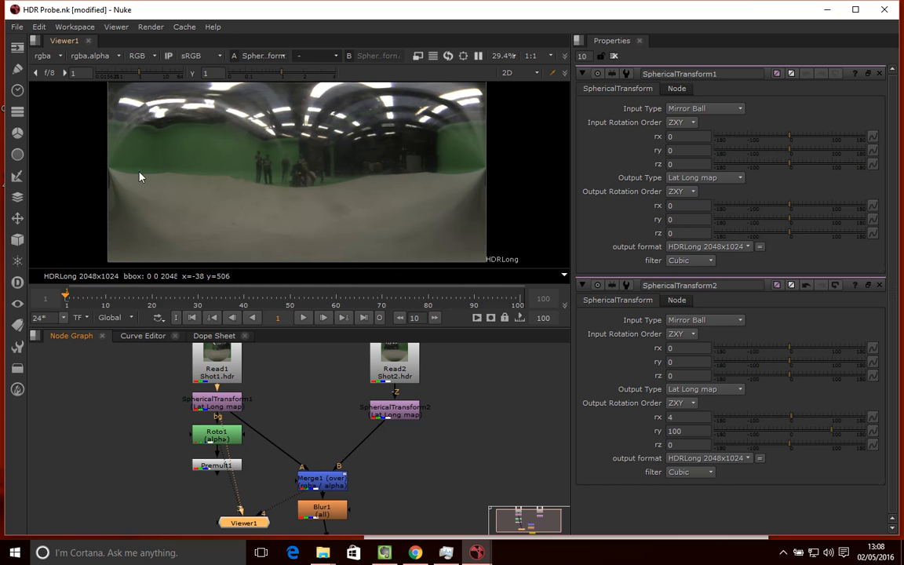
click(413, 472)
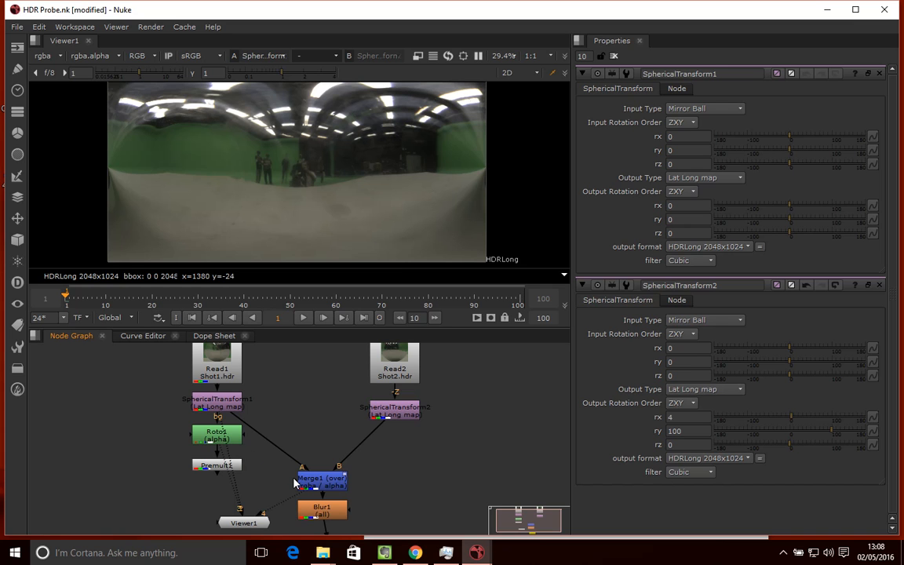
View the original Shot2.hdr mirror ball and its lat-long version from SphericalTransform2
click(393, 366)
key(1)
click(401, 414)
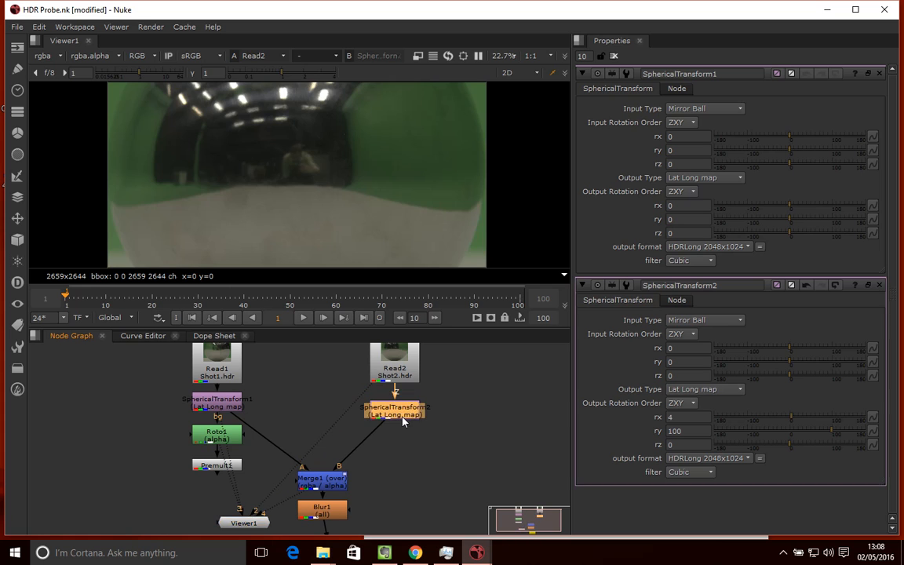
key(1)
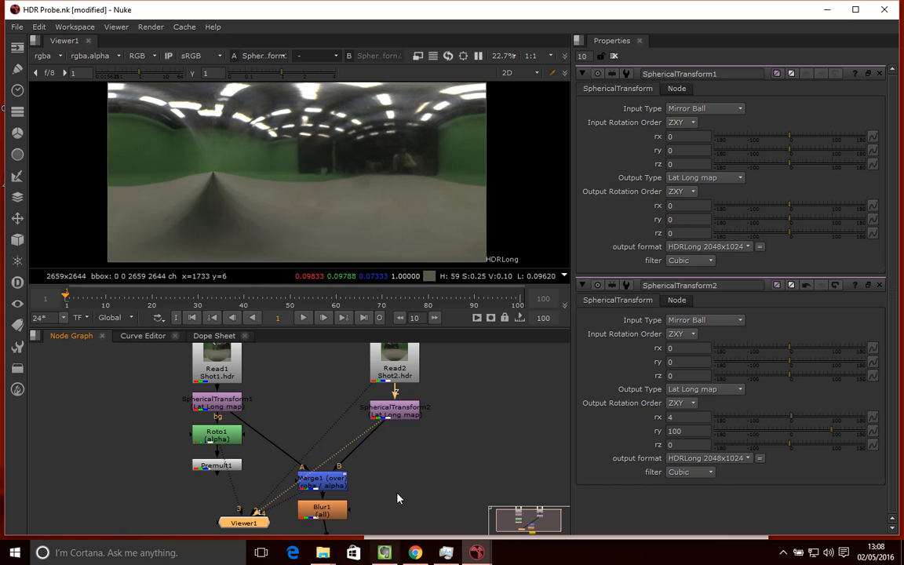
Inspect Roto1's alpha mask in the viewer and return the displayed channels to rgba
click(215, 439)
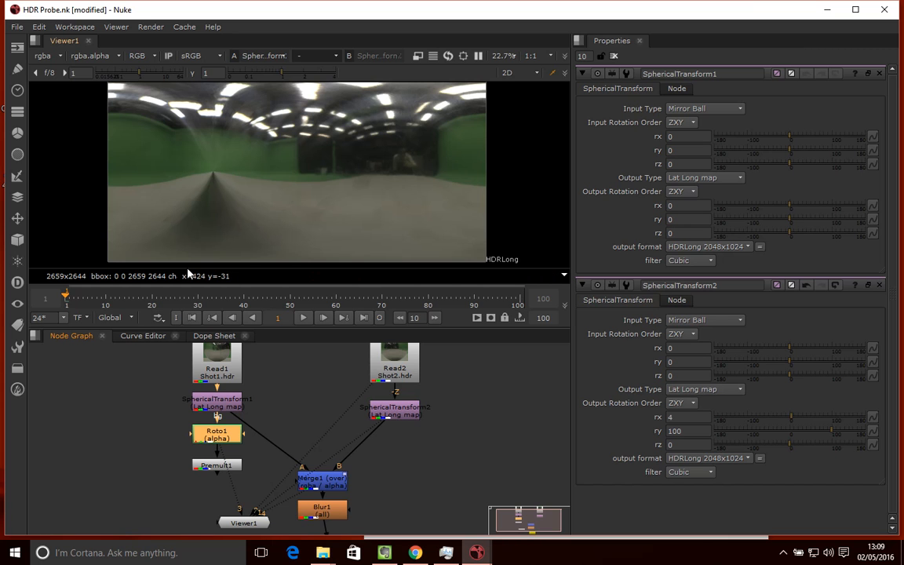
key(2)
key(1)
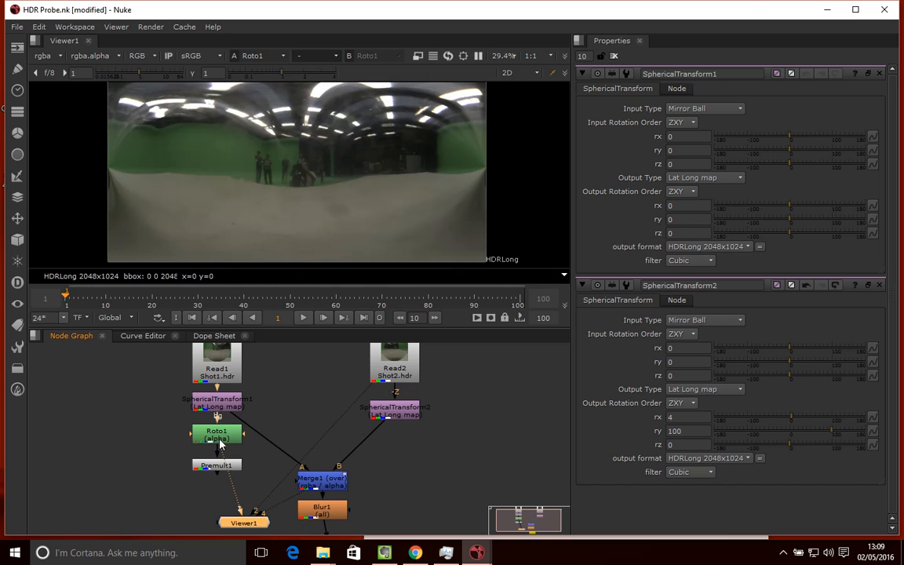
click(85, 57)
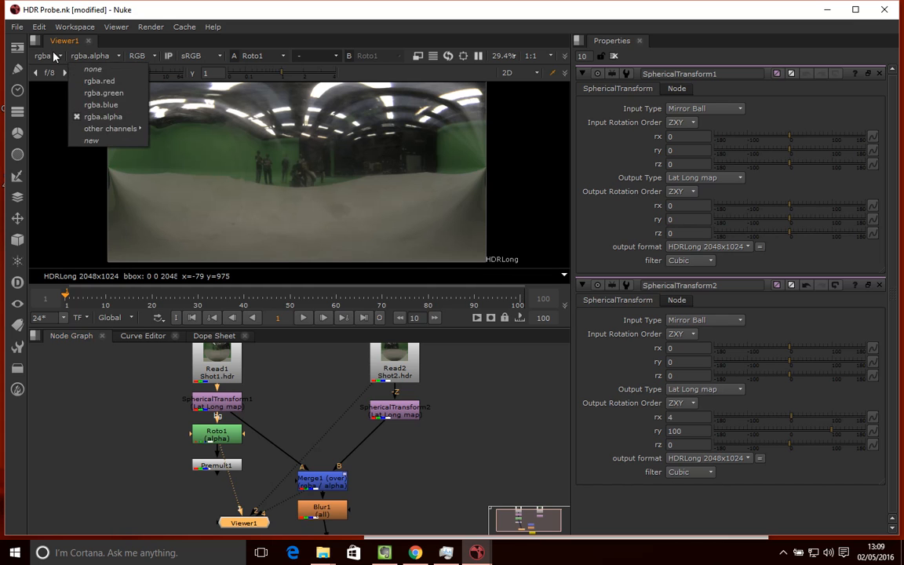
click(55, 57)
click(56, 79)
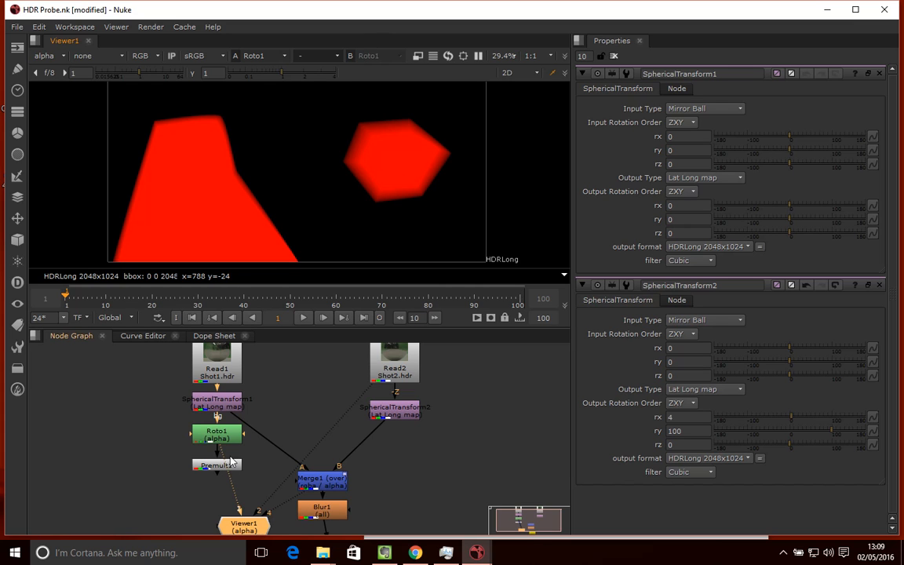
click(62, 56)
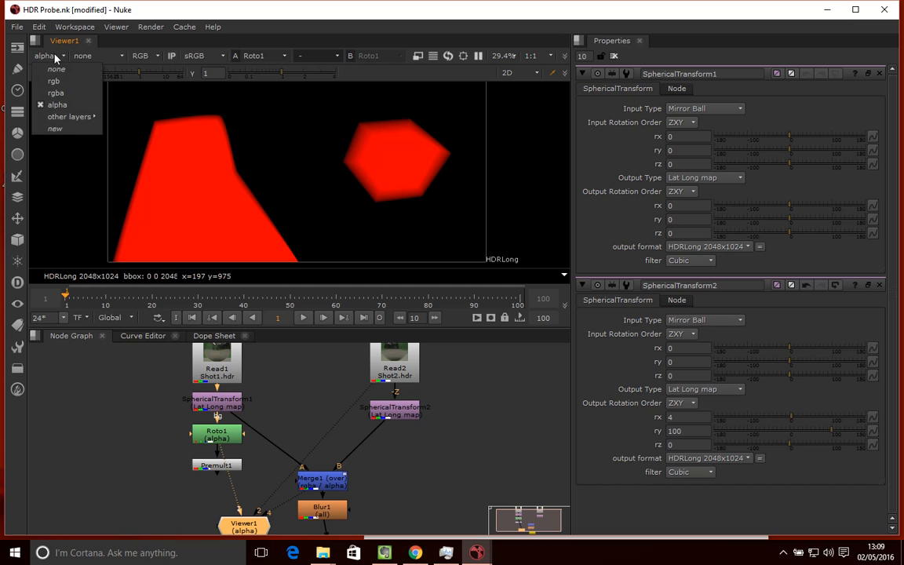
click(53, 81)
click(39, 57)
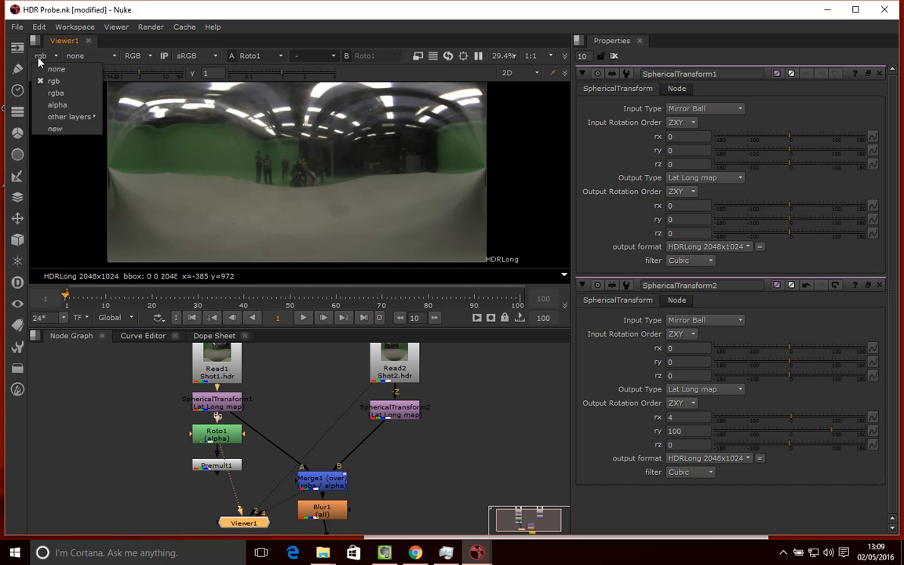
click(57, 92)
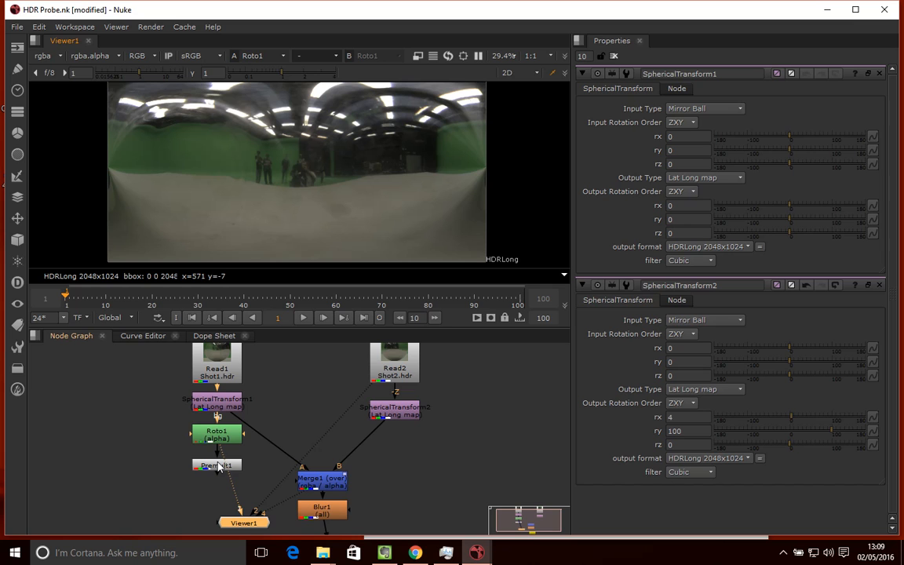
Connect Merge1's A input to Premult1 and view the masked merge through Blur1
drag(300, 477, 223, 472)
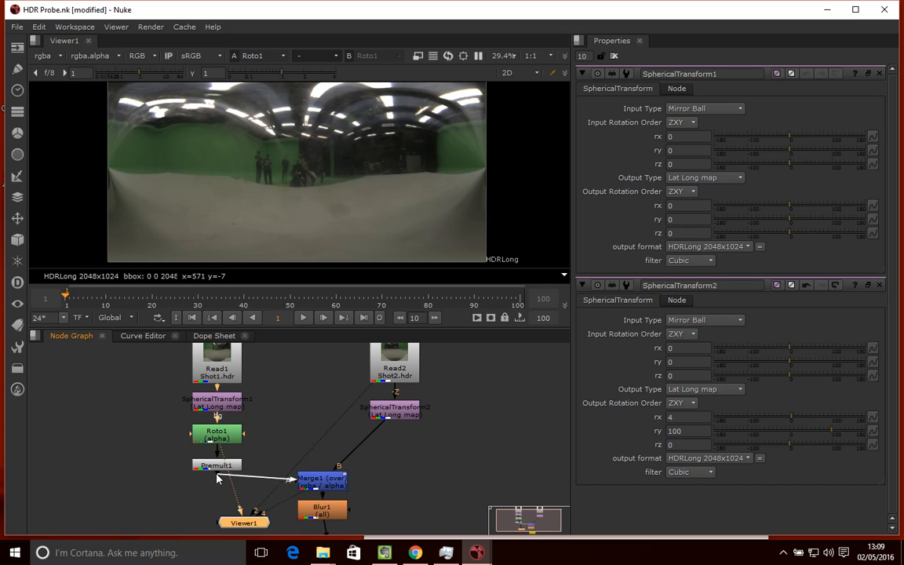
click(320, 484)
click(330, 514)
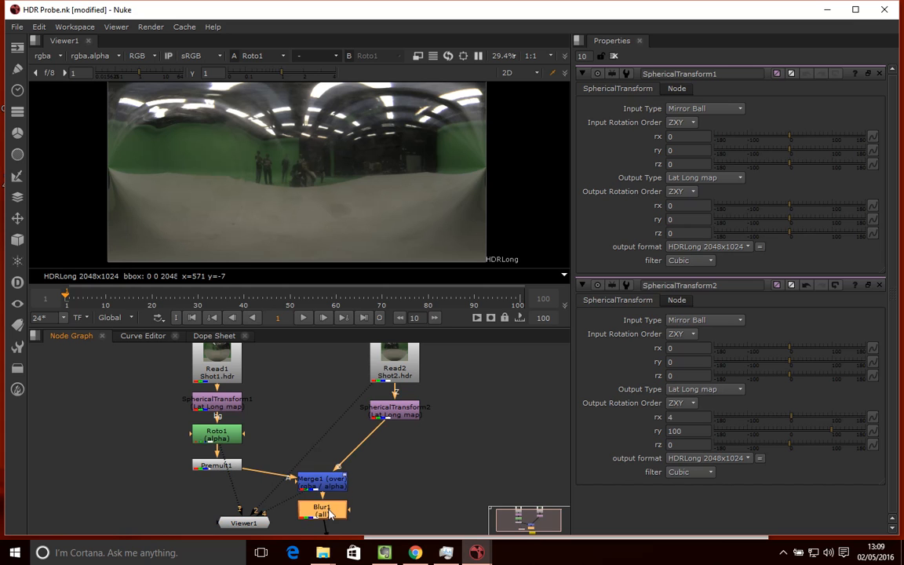
key(1)
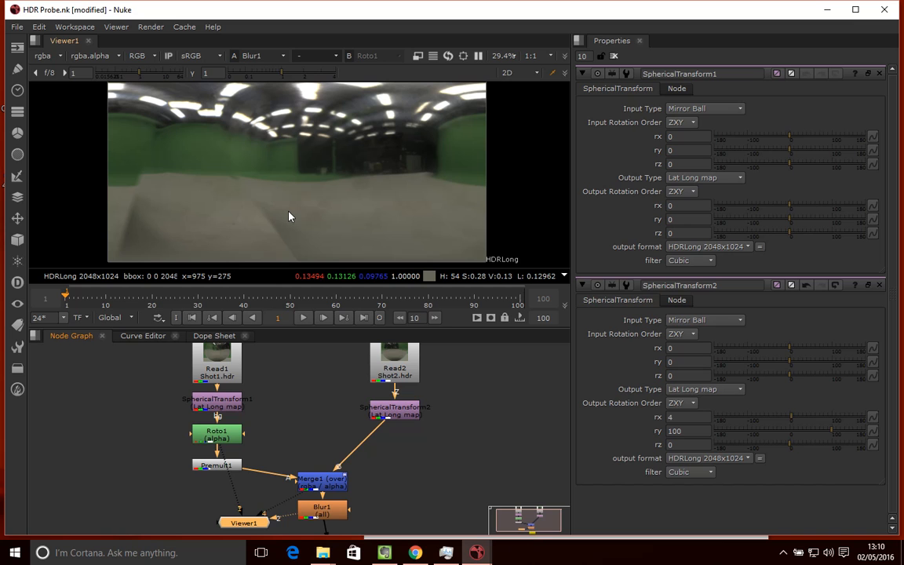
Open Blur1's properties and try blur sizes of 0.45 and 42 on the merged probe
click(393, 379)
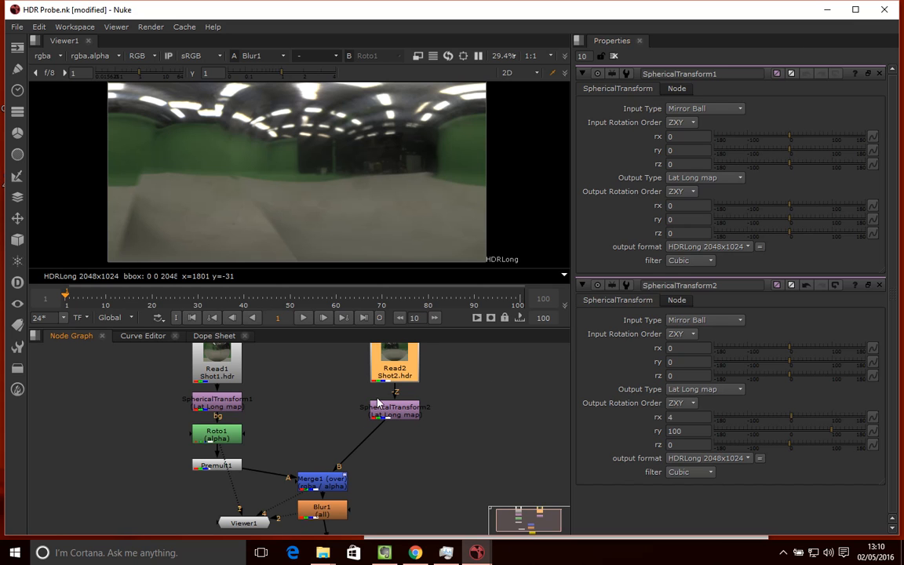
scroll(501, 425, down, 2)
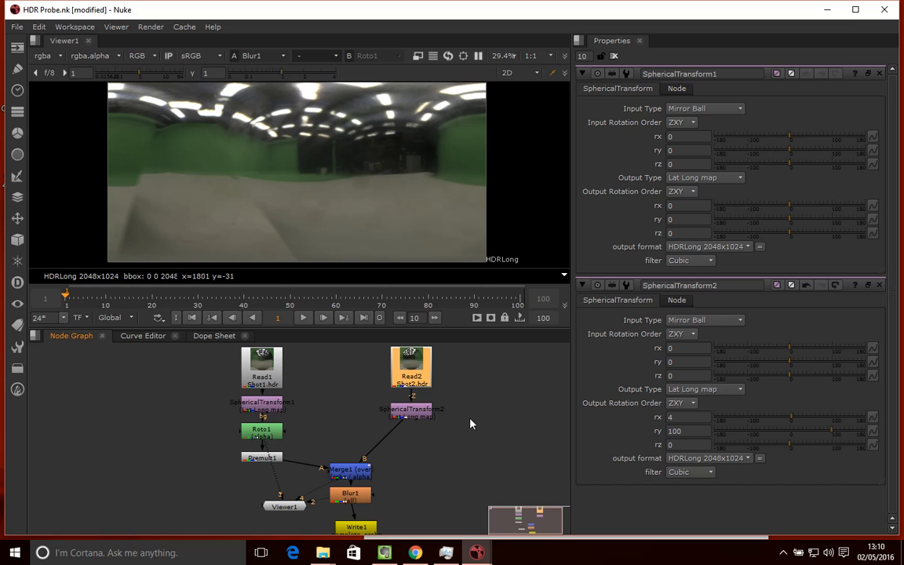
click(350, 498)
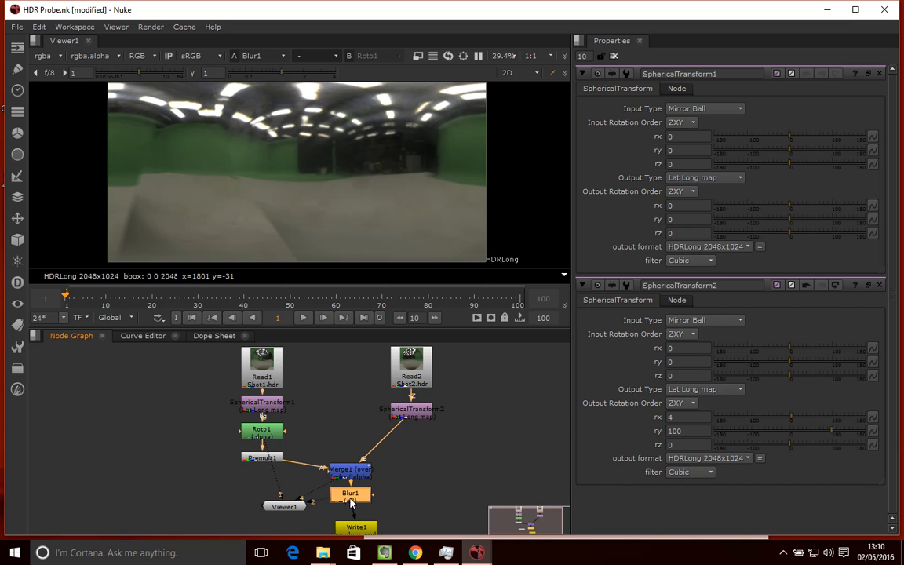
double_click(350, 499)
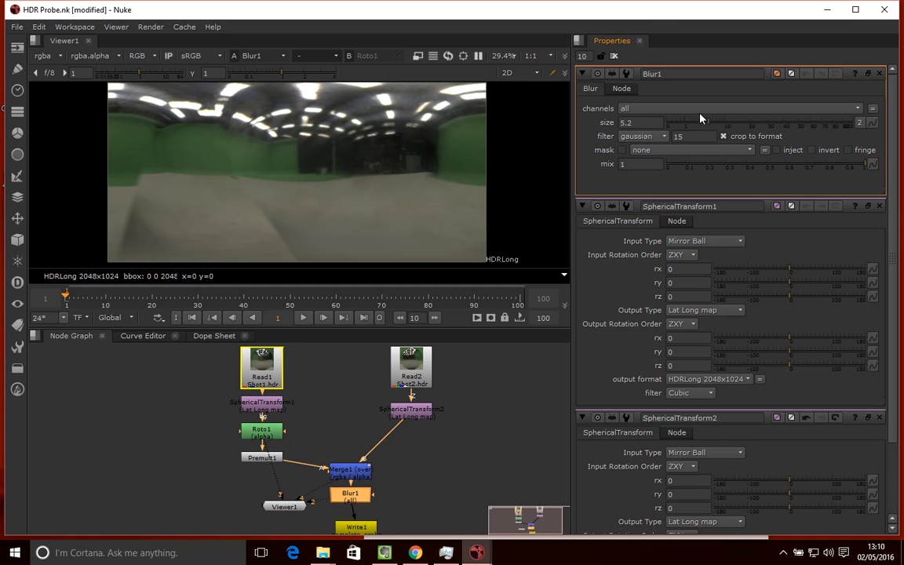
drag(709, 123, 678, 123)
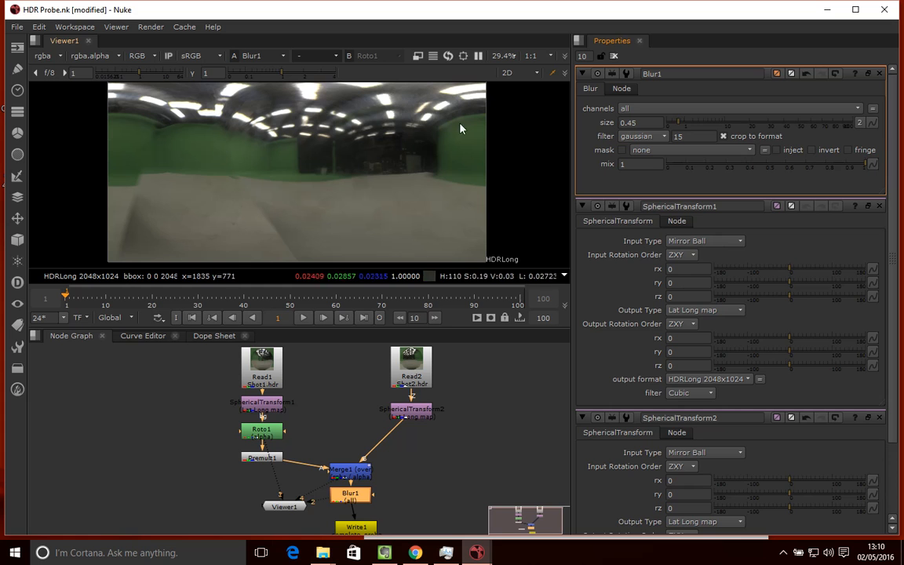
drag(696, 125, 788, 134)
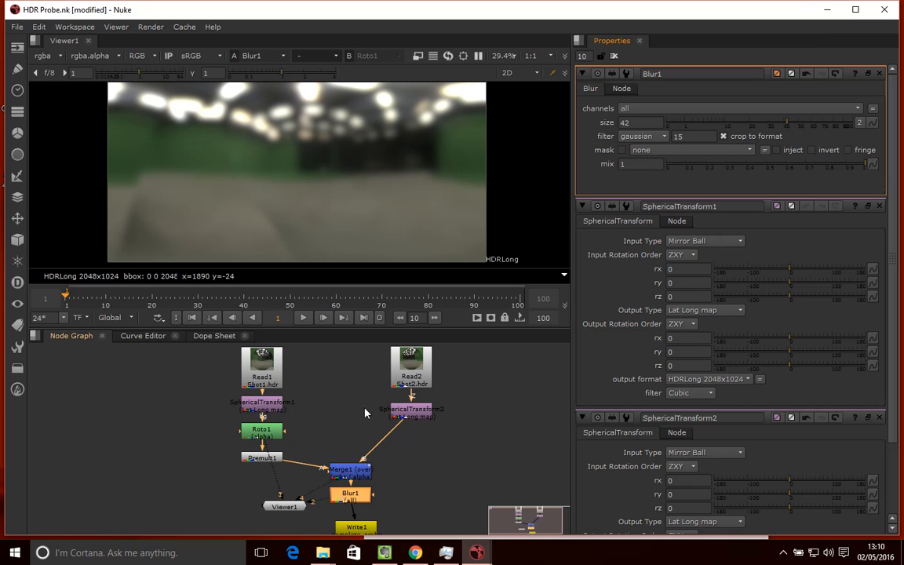
Reconnect Merge1's A input directly to SphericalTransform1 to see the blurred merge without the roto
click(404, 416)
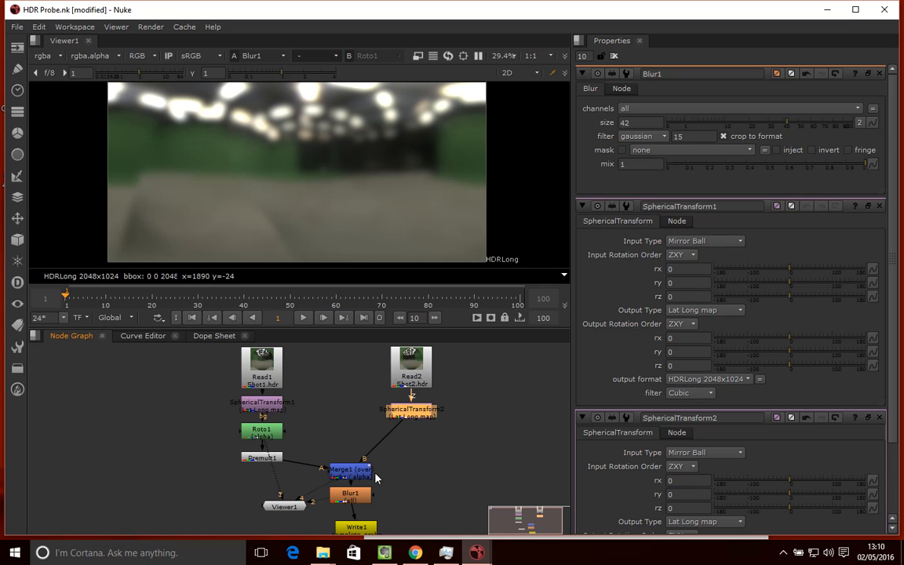
click(354, 496)
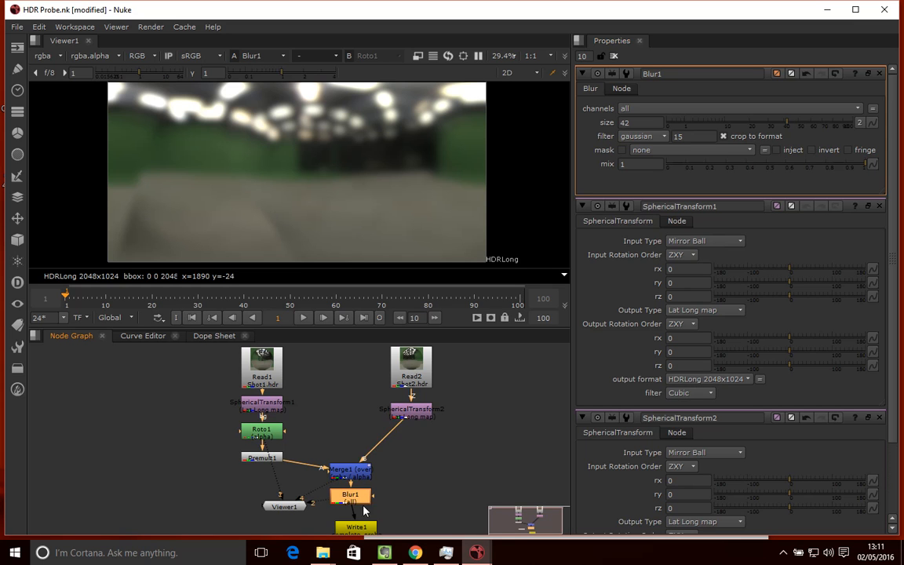
click(353, 475)
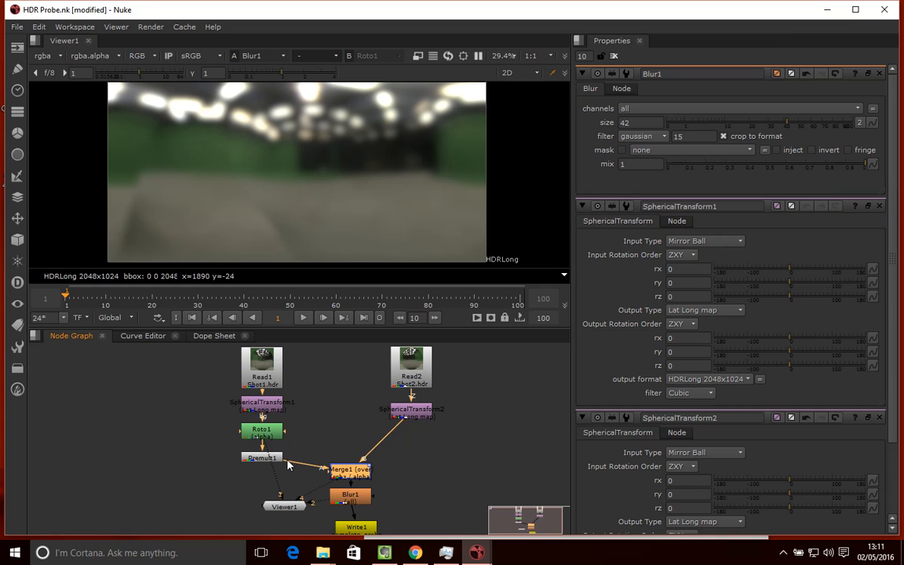
drag(335, 454, 270, 409)
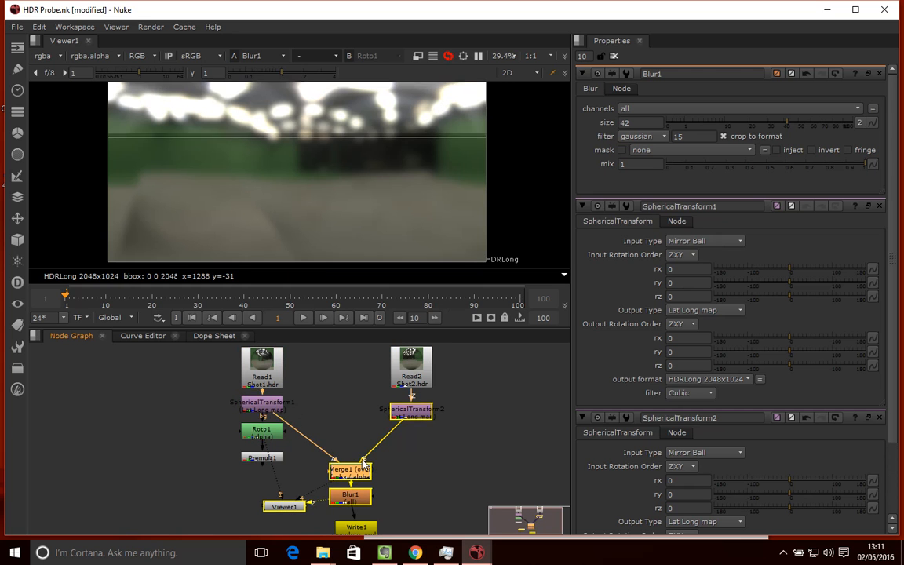
Reduce Blur1's size to 0.35 and reconnect Merge1's A input to Premult1
click(362, 495)
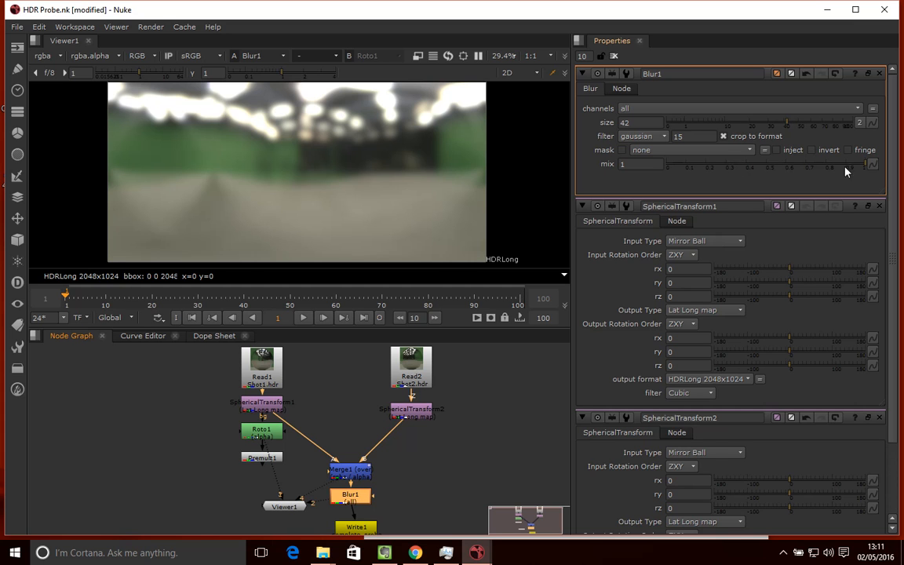
drag(788, 125, 676, 124)
mouse_move(274, 418)
mouse_down()
mouse_move(275, 468)
mouse_move(291, 419)
mouse_move(279, 416)
mouse_move(257, 463)
mouse_move(302, 438)
mouse_move(272, 402)
mouse_up()
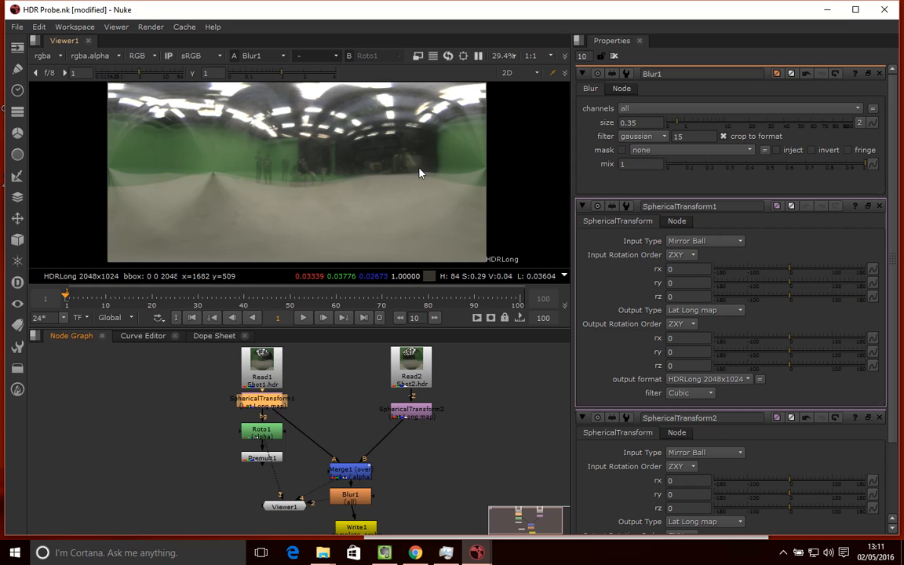
drag(283, 411, 262, 456)
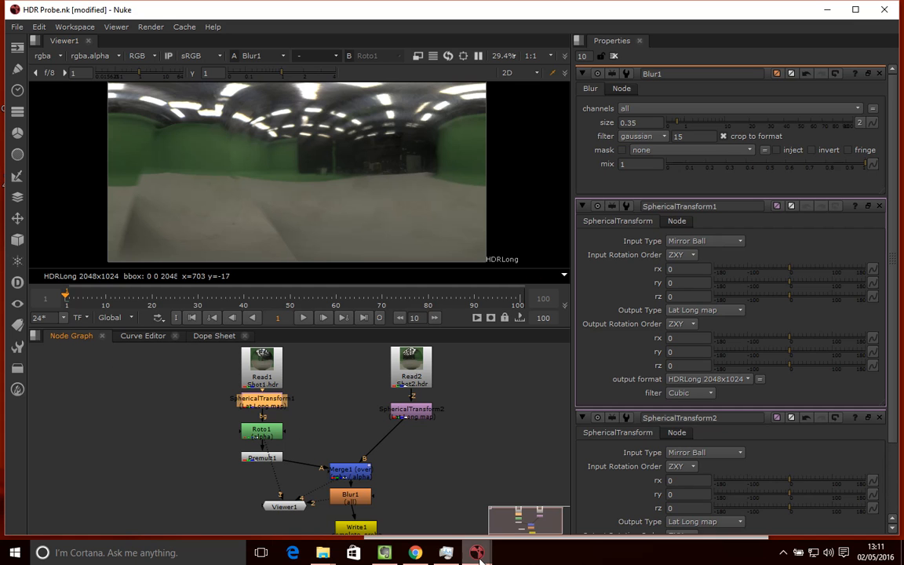
Switch to the other Nuke window containing the inActionv2.nk script with the HDRI1 node
mouse_move(476, 552)
click(421, 490)
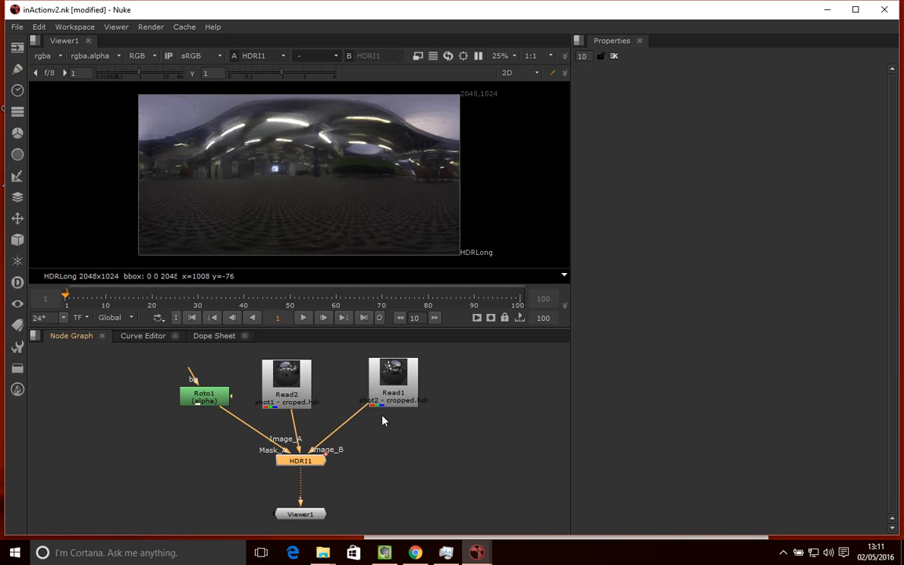
Open HDRI1's properties, set its blur to 1.5 and look through the available output formats
double_click(301, 461)
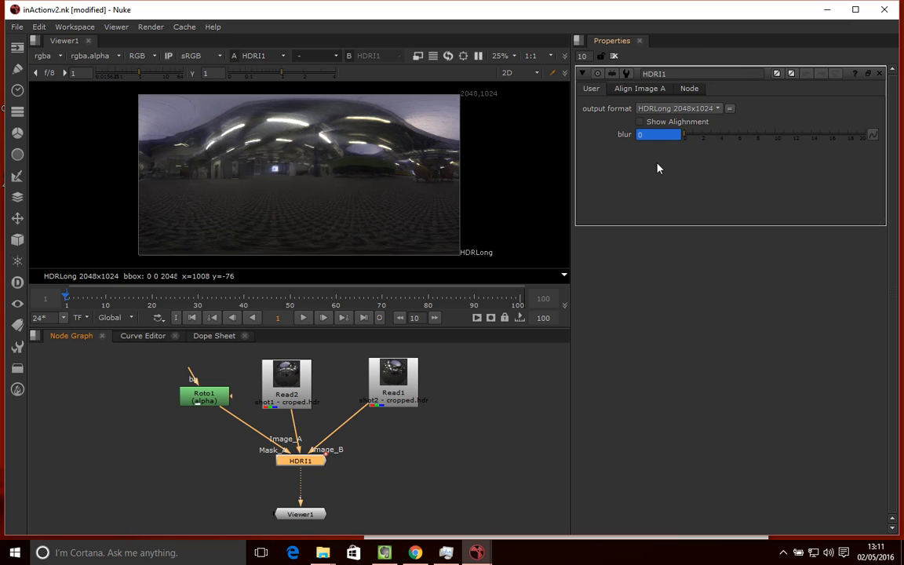
drag(691, 142, 712, 149)
click(679, 109)
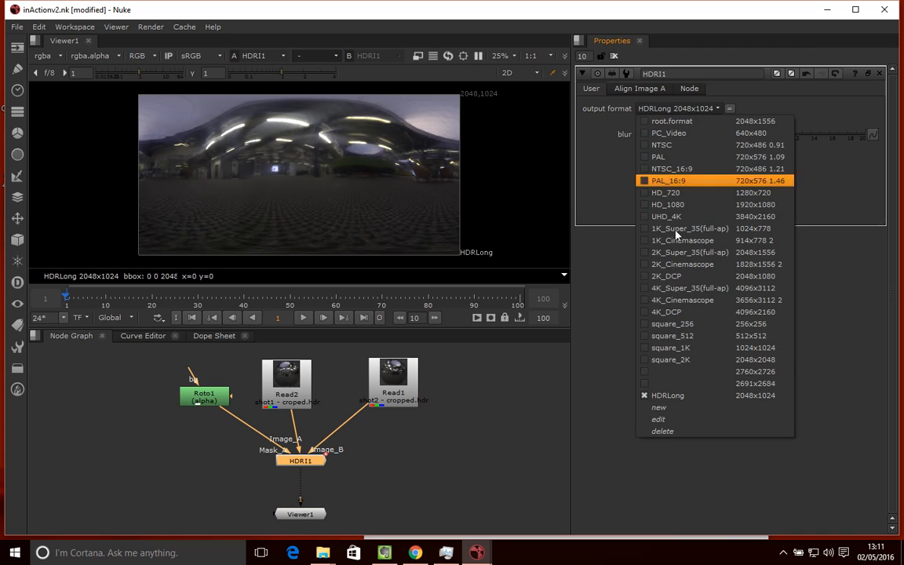
click(597, 203)
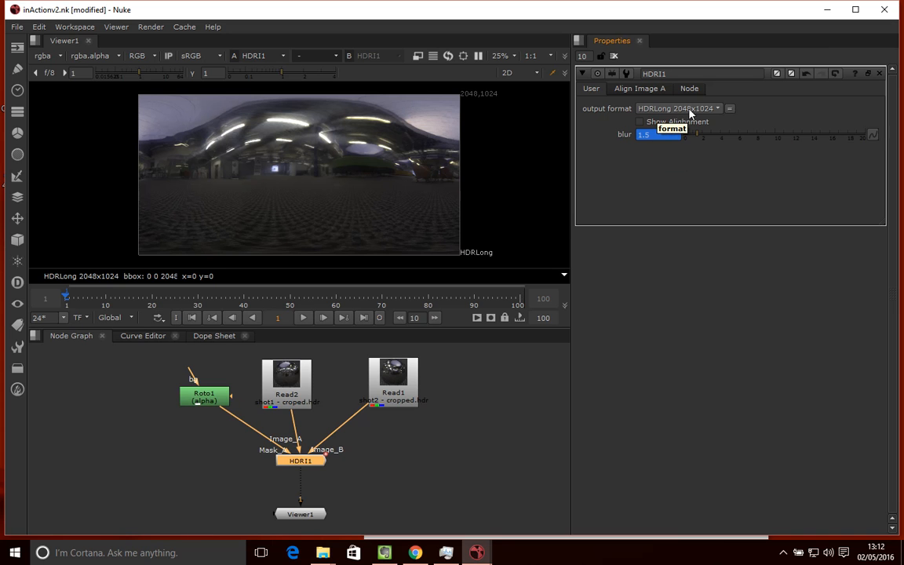
Turn HDRI1's alignment preview on and off again, and set Image A's ry rotation to 40
click(639, 122)
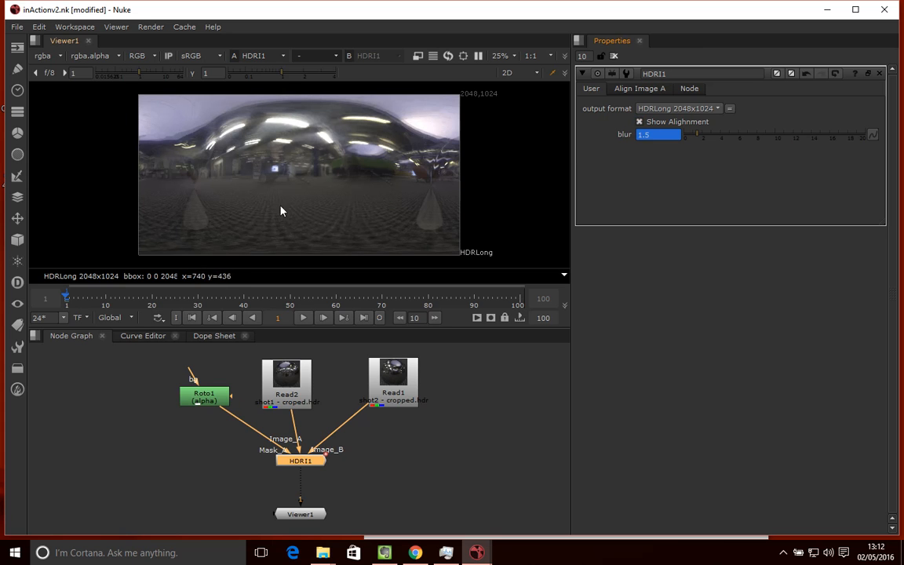
click(639, 122)
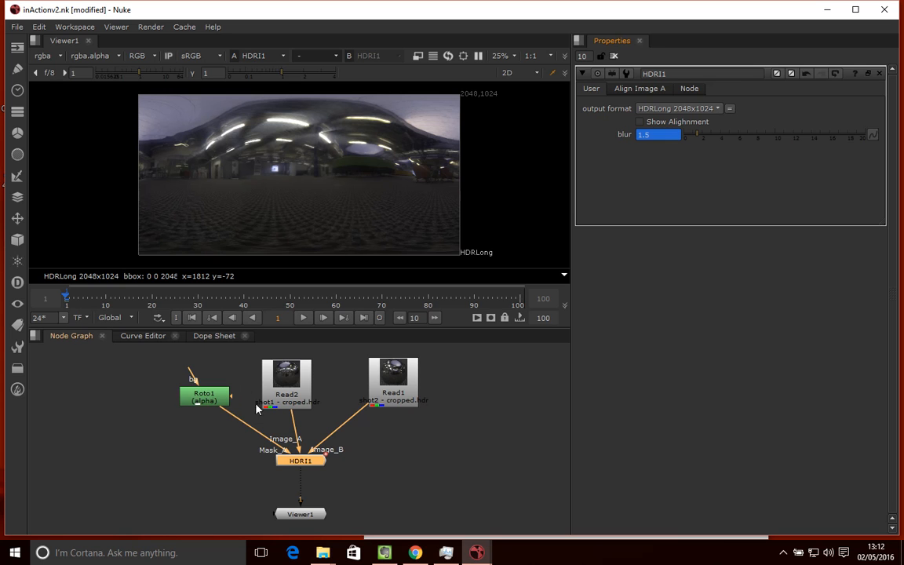
click(637, 88)
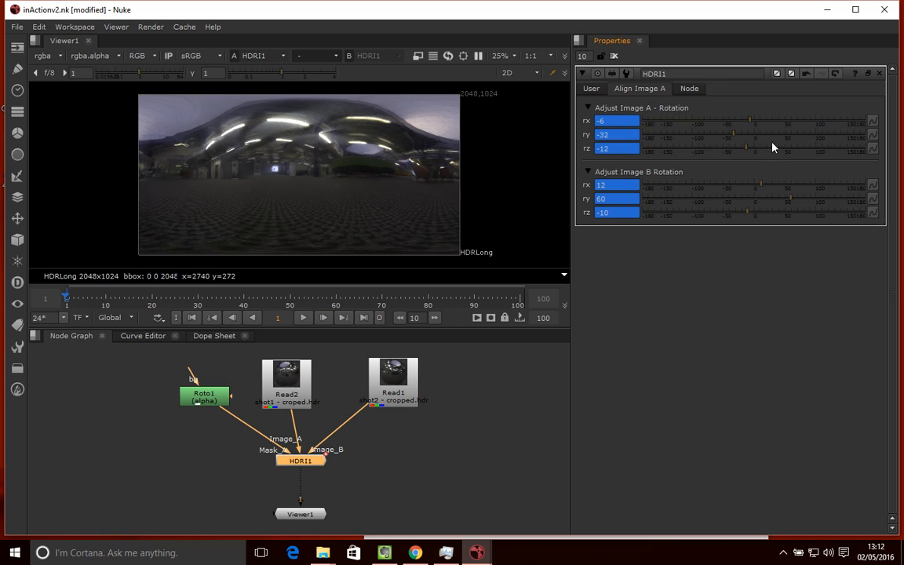
drag(735, 139, 775, 143)
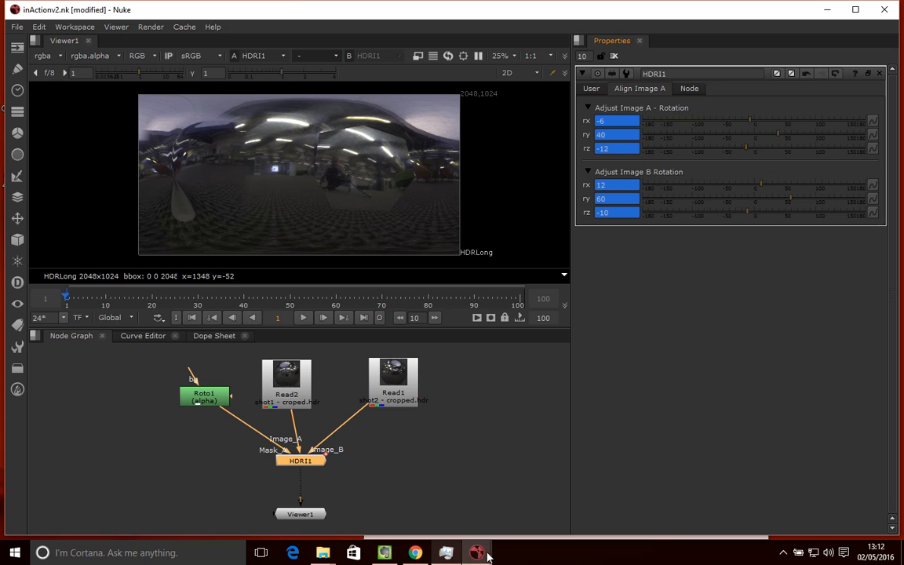
Switch to the Nuke window with the HDR Probe.nk script and close all its open node properties
mouse_move(478, 551)
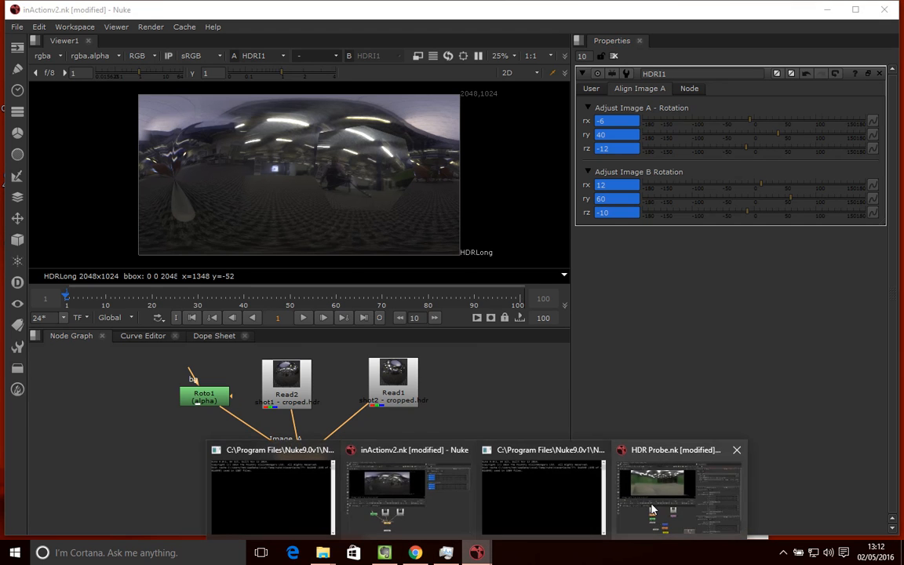
click(674, 495)
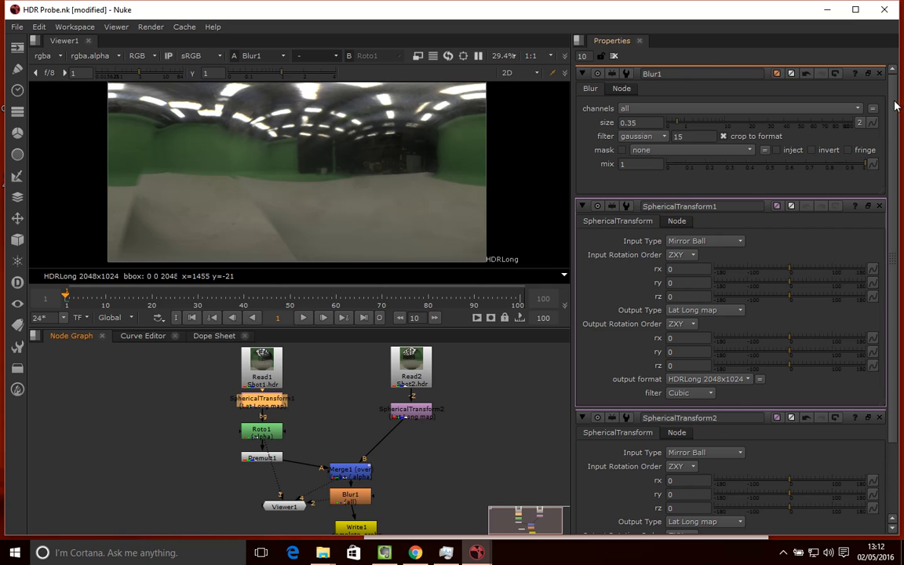
click(879, 73)
click(879, 73)
click(878, 73)
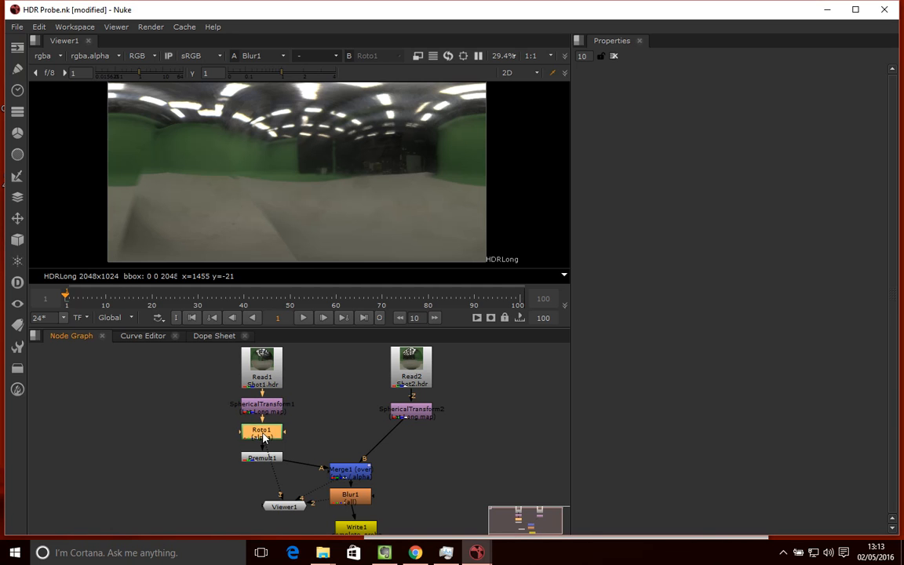
Move Premult1 lower and pull Roto1 aside, disconnecting its bg input from SphericalTransform1
mouse_move(262, 459)
mouse_down()
mouse_move(265, 484)
mouse_move(264, 472)
mouse_up()
drag(269, 433, 269, 441)
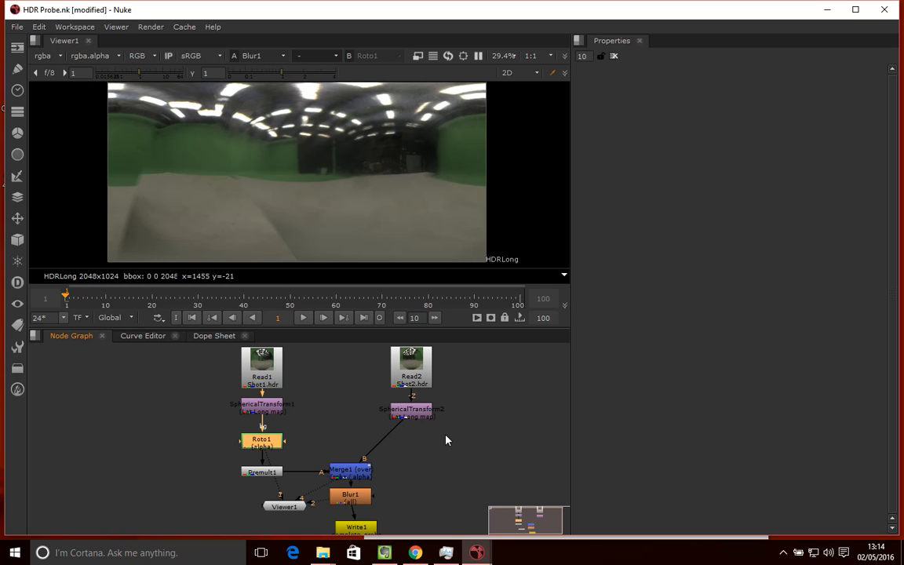
drag(265, 445, 186, 413)
click(290, 438)
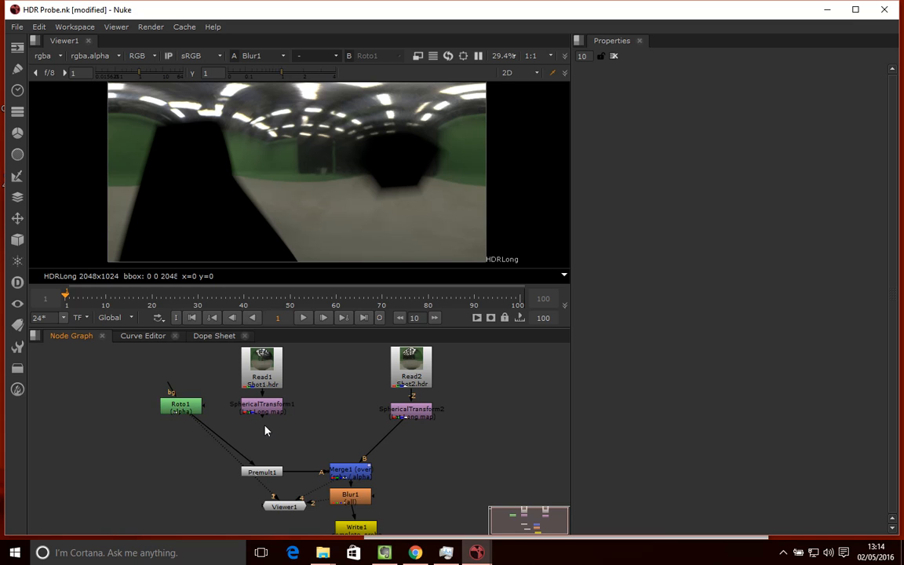
Add a ShuffleCopy node before Premult1, with Roto1 in input 1 and SphericalTransform1 in input 2
key(Tab)
text(shufflec)
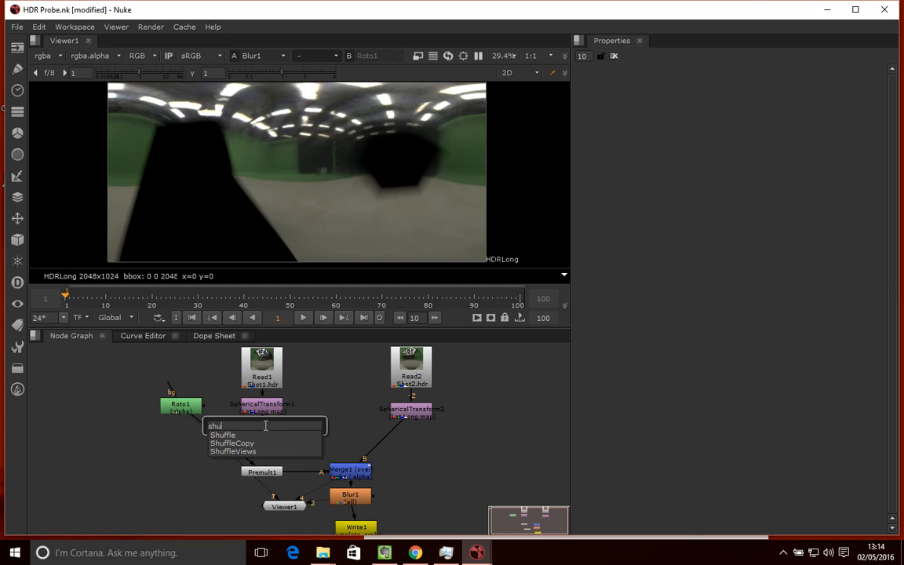
key(Return)
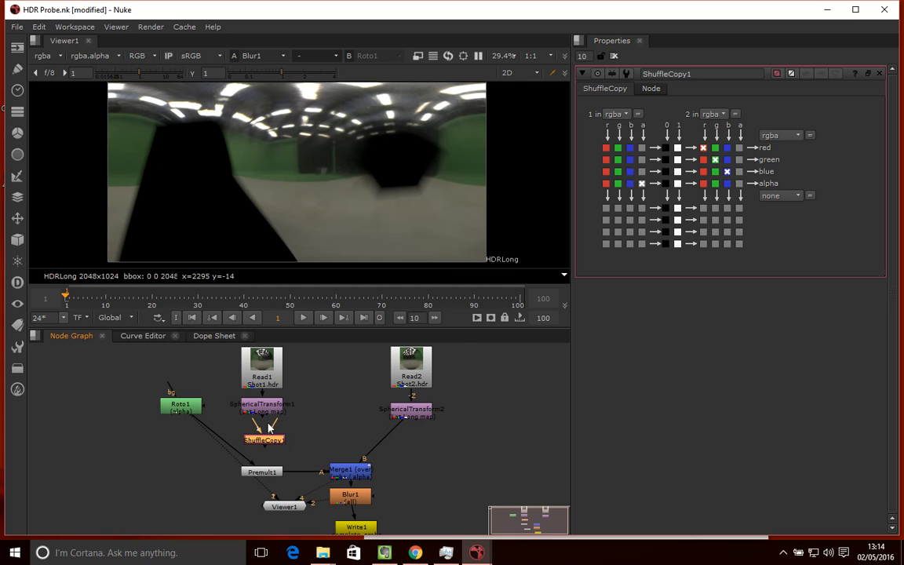
drag(267, 440, 263, 408)
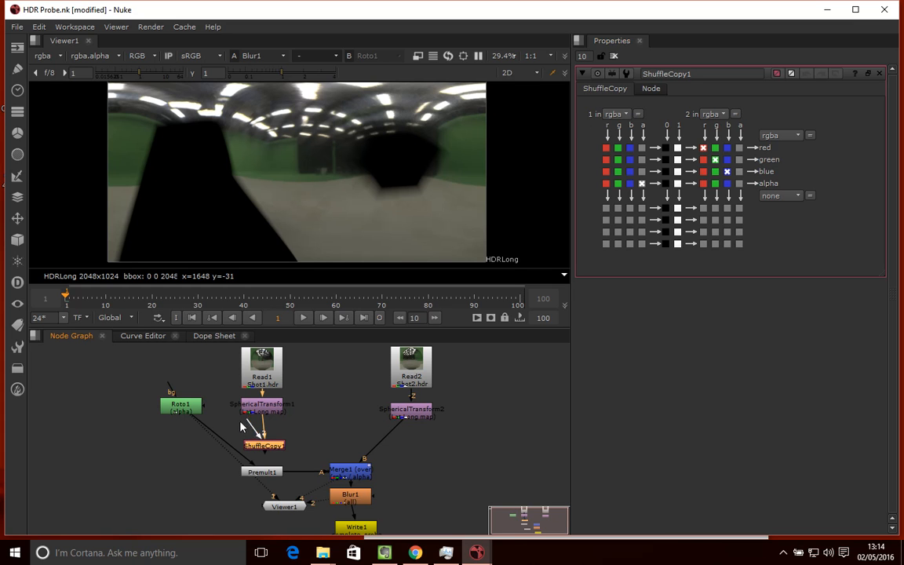
drag(244, 428, 264, 449)
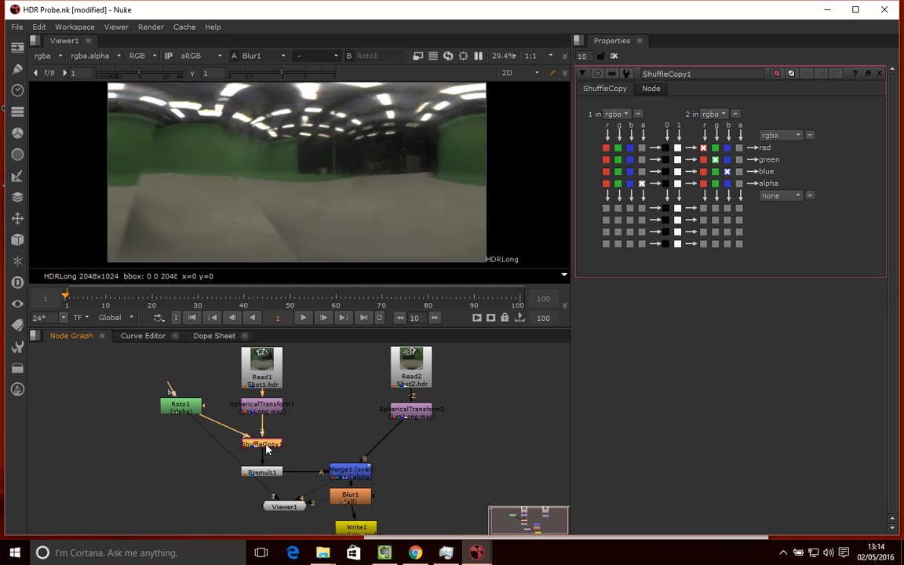
Tidy the node layout by moving Roto1 higher and both SphericalTransform nodes slightly lower
drag(181, 405, 168, 363)
click(239, 401)
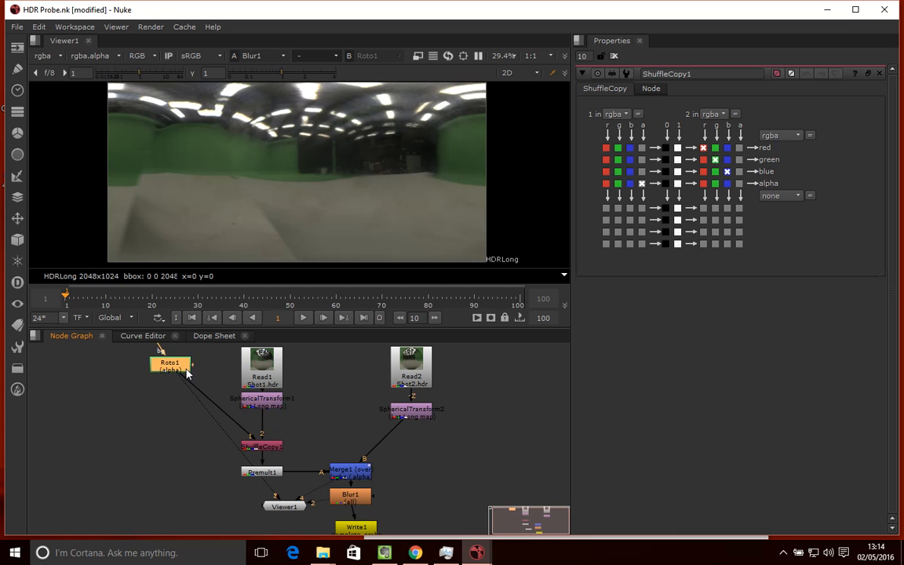
drag(250, 409, 250, 423)
click(409, 408)
drag(409, 408, 410, 418)
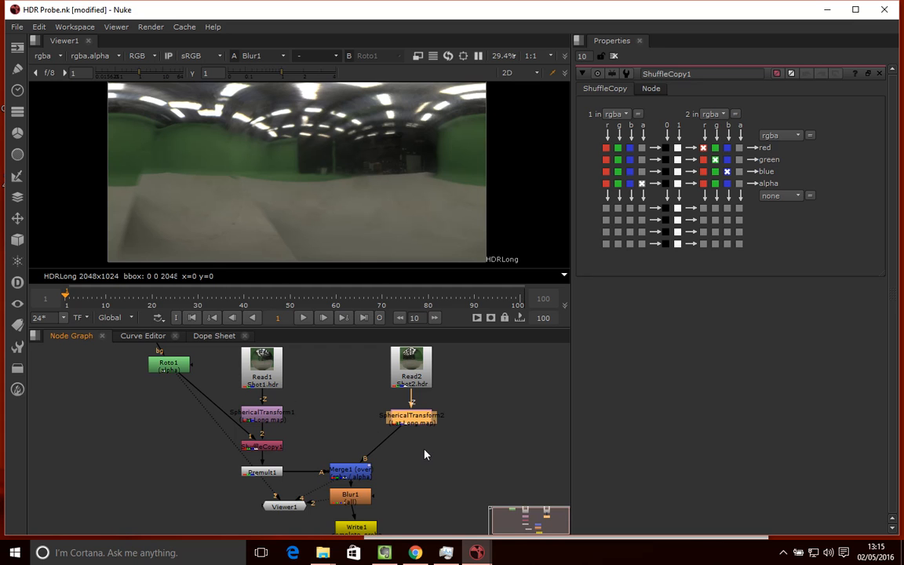
Delete the Write1 node and move Viewer1 and Blur1 lower to space out the end of the tree
scroll(412, 504, down, 3)
scroll(407, 498, up, 1)
drag(366, 521, 393, 529)
key(Delete)
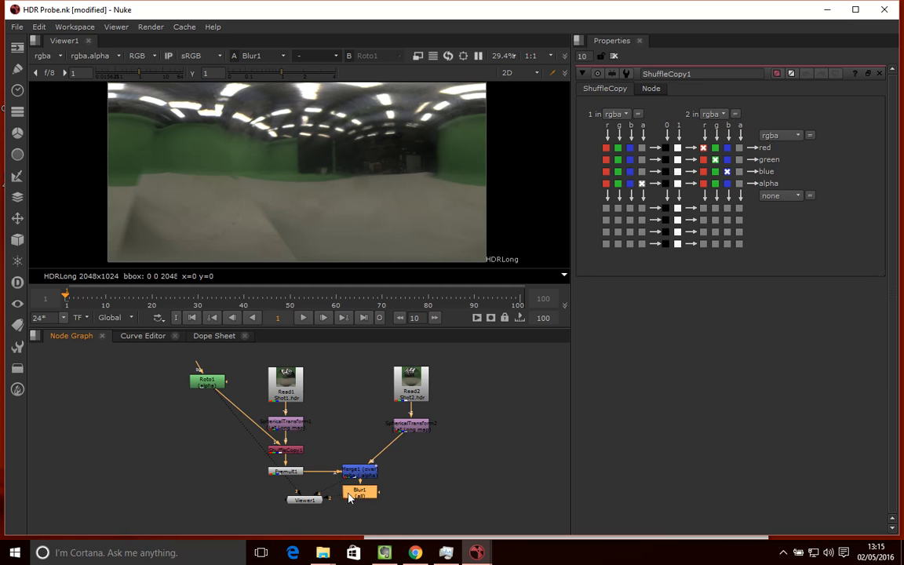
drag(353, 498, 309, 526)
drag(359, 478, 360, 480)
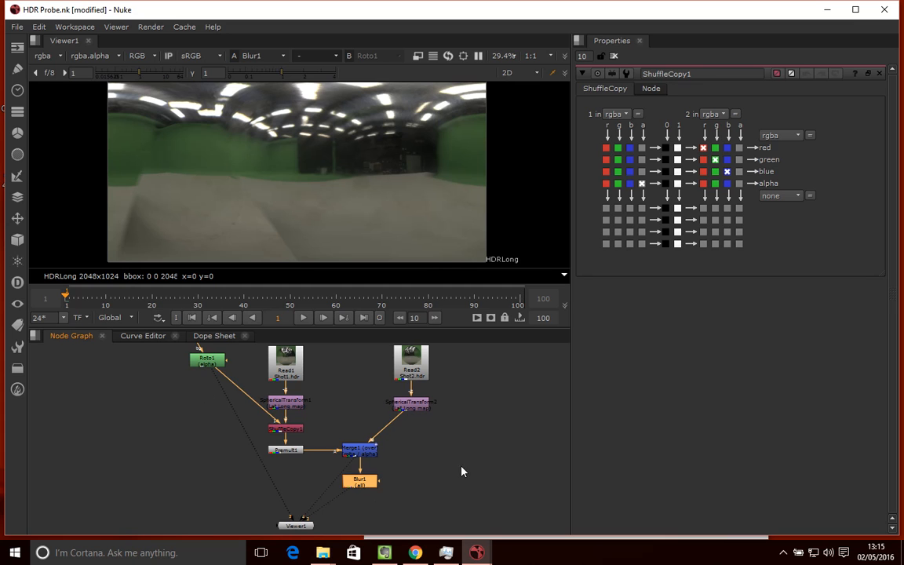
Collapse both SphericalTransform nodes, ShuffleCopy1, Premult1, Merge1 and Blur1 into a group
click(434, 468)
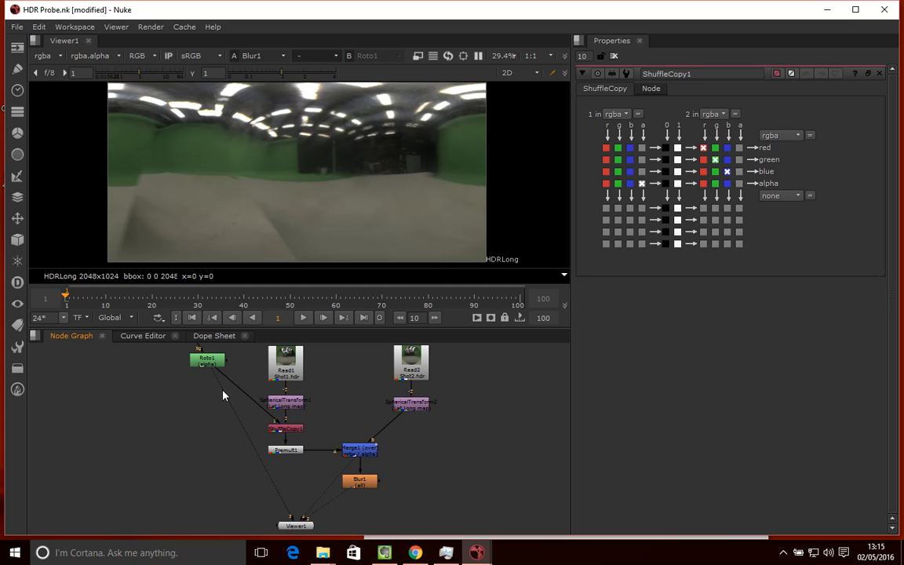
drag(206, 384, 492, 509)
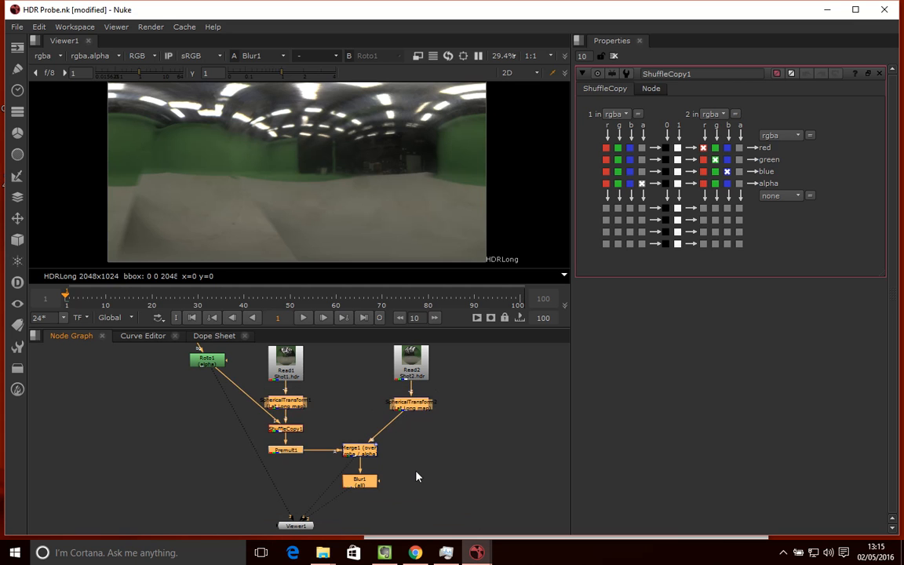
key(Tab)
text(gr)
key(Down)
key(Down)
key(Down)
key(Down)
key(Down)
key(Return)
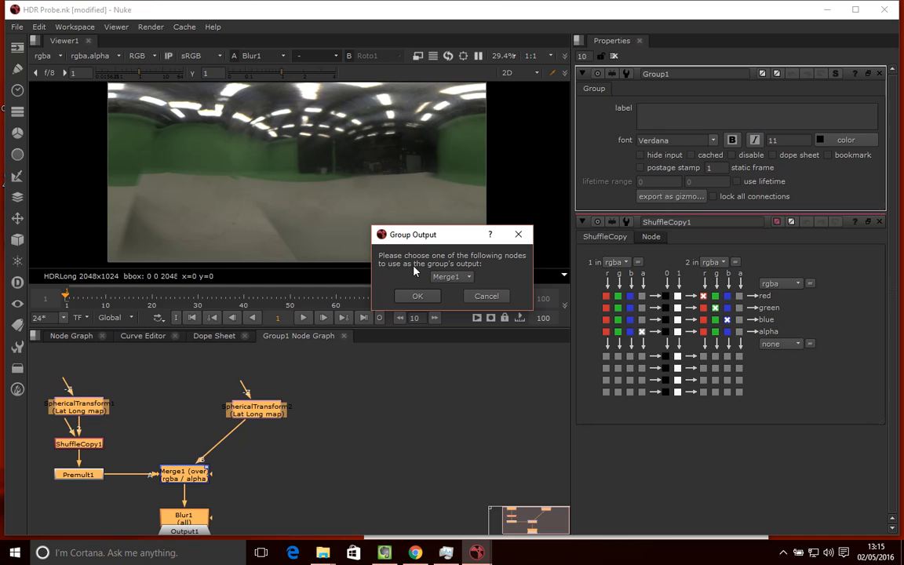
Choose Blur1 as the group's output node and confirm
click(449, 277)
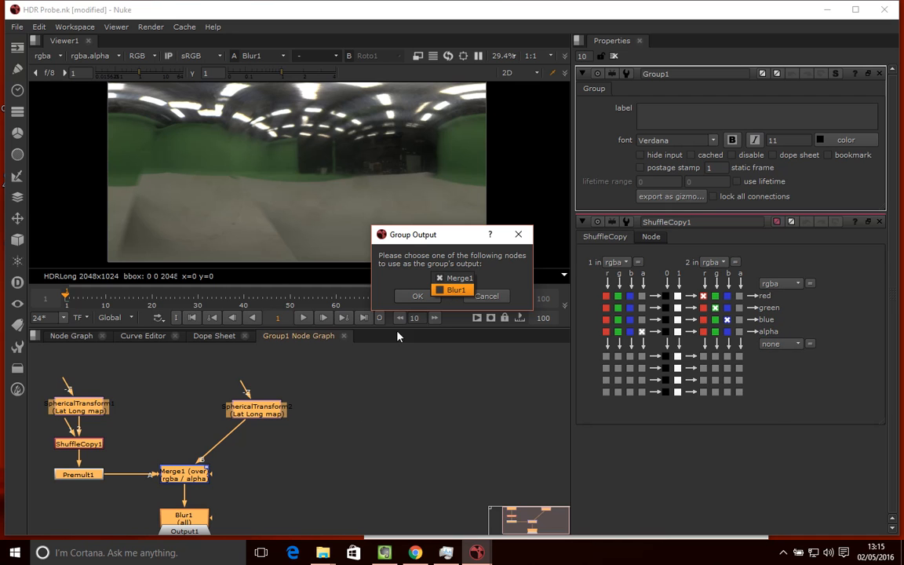
click(445, 291)
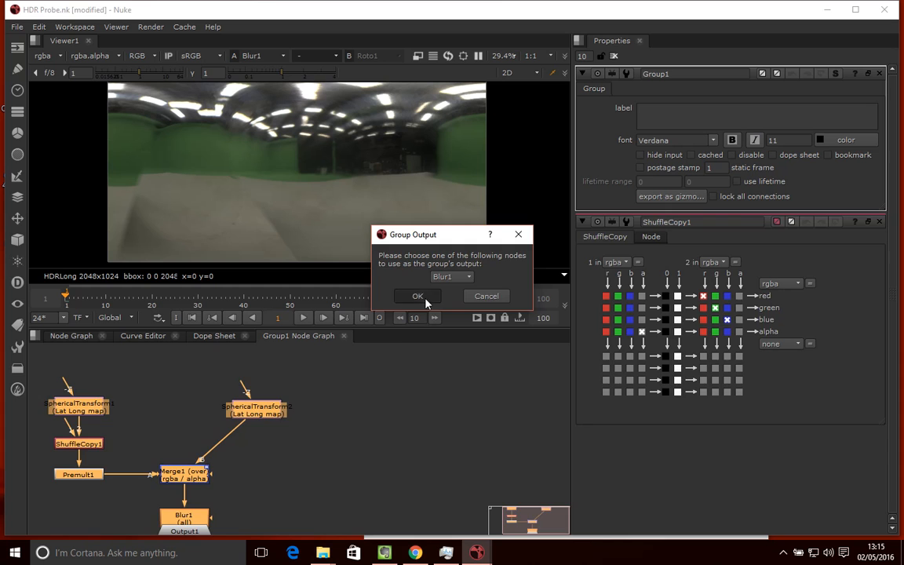
click(418, 296)
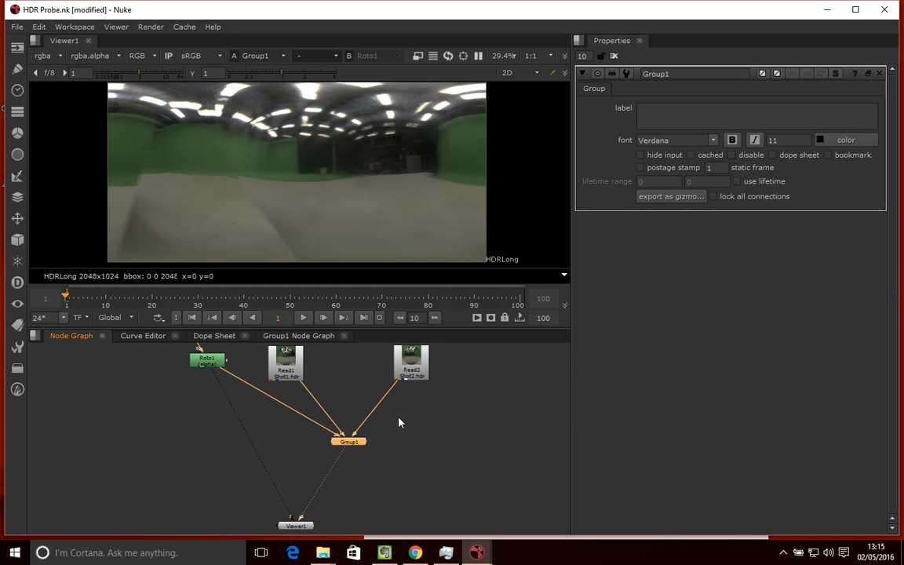
Open Group1's internal node graph, move Input2 away from the Input1 chain and space out the SphericalTransform nodes
scroll(402, 426, up, 2)
scroll(402, 425, down, 2)
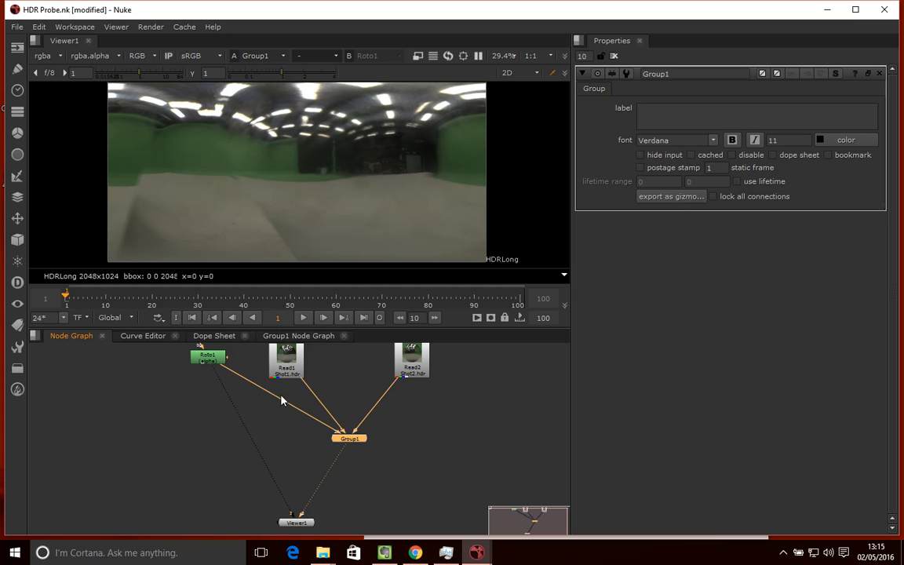
click(298, 336)
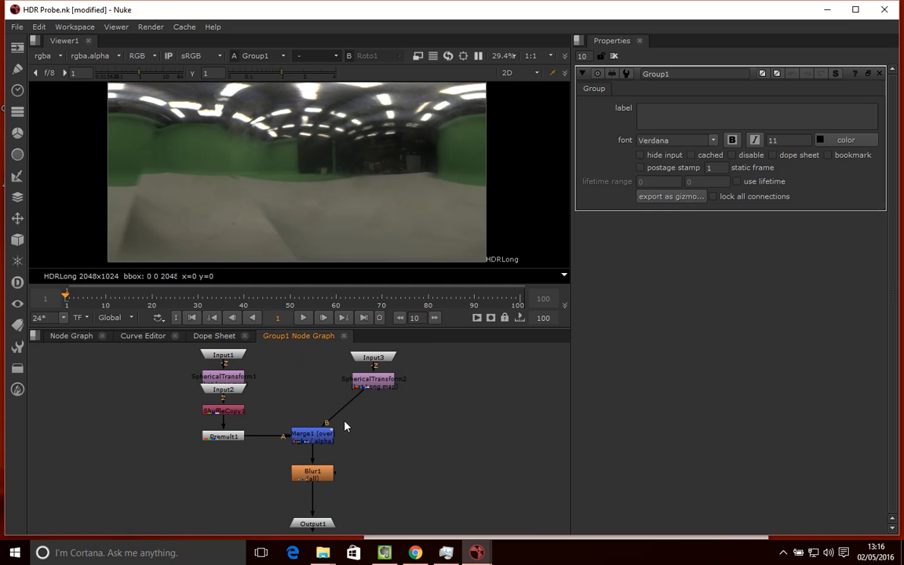
scroll(367, 488, down, 2)
scroll(291, 413, up, 2)
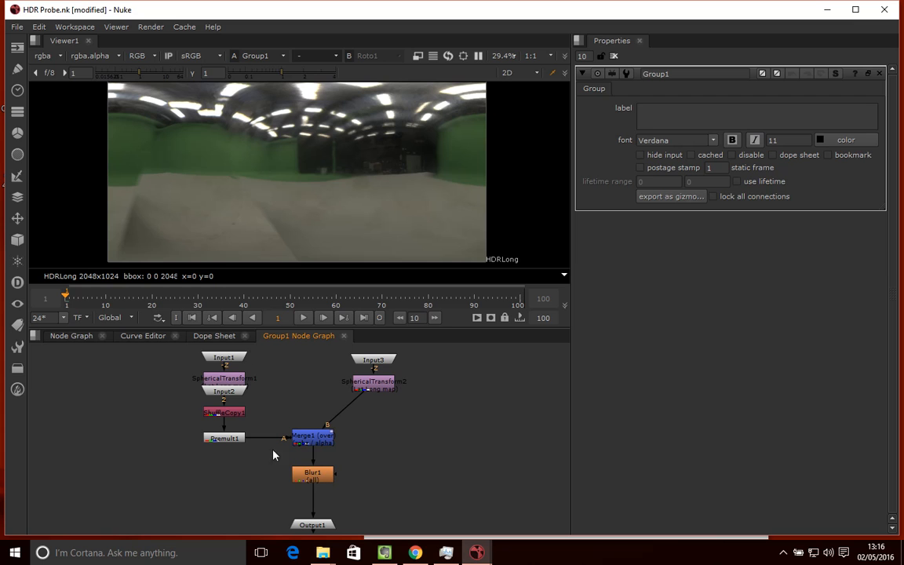
click(227, 387)
drag(226, 390, 138, 360)
drag(224, 382, 225, 386)
click(382, 389)
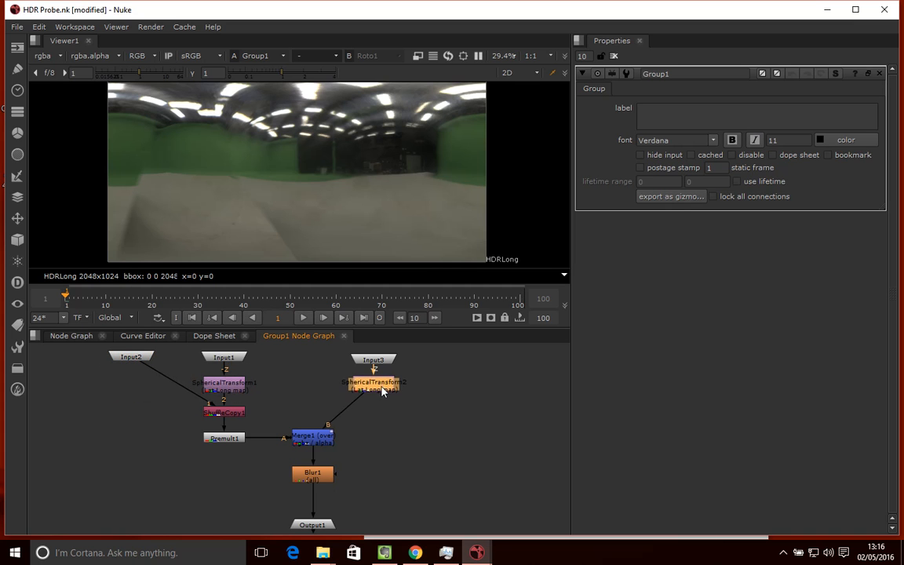
click(262, 355)
Compare the Group1 node in the main node graph with the network inside the group
click(71, 336)
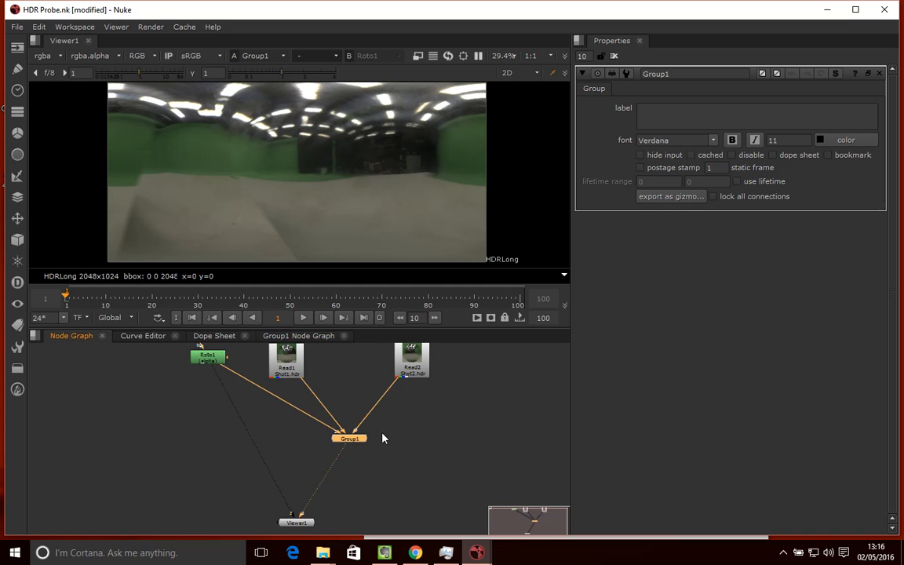
drag(352, 440, 348, 445)
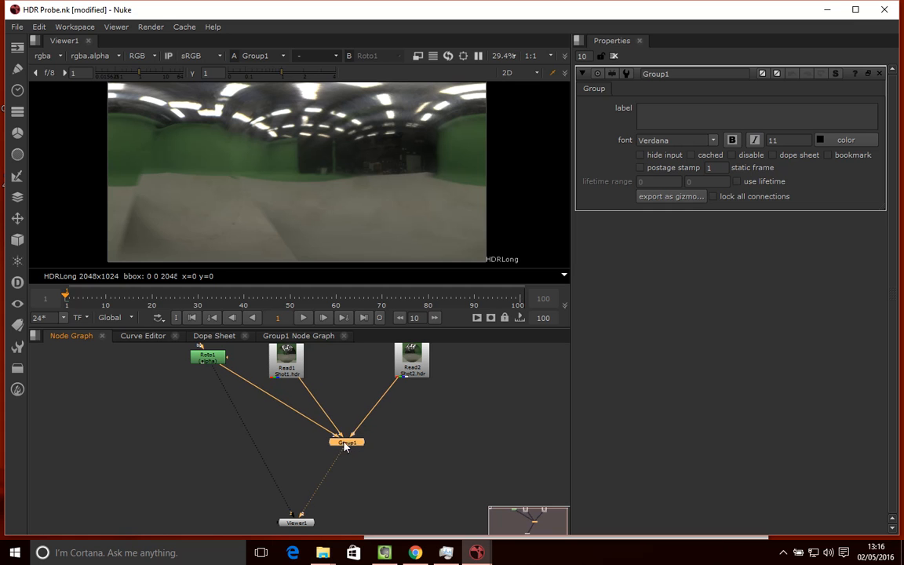
click(307, 339)
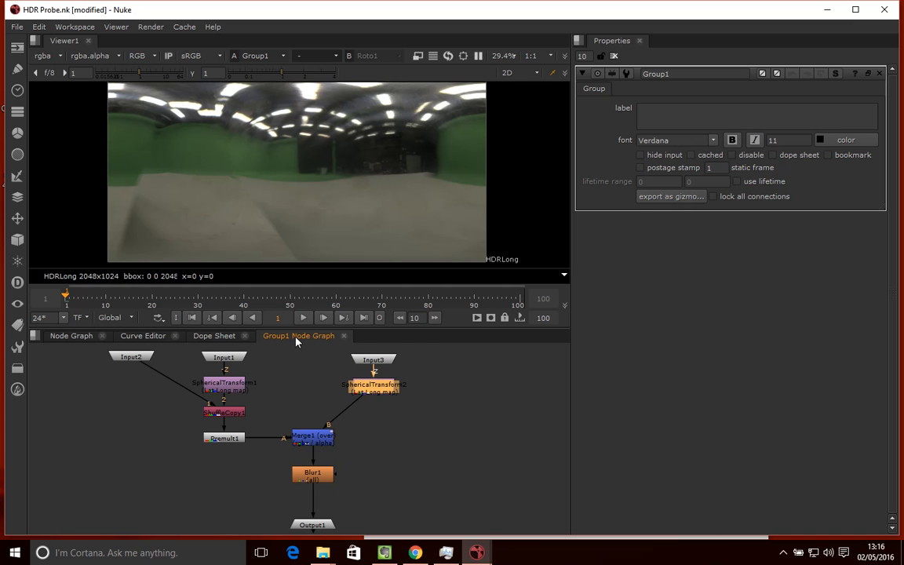
click(69, 335)
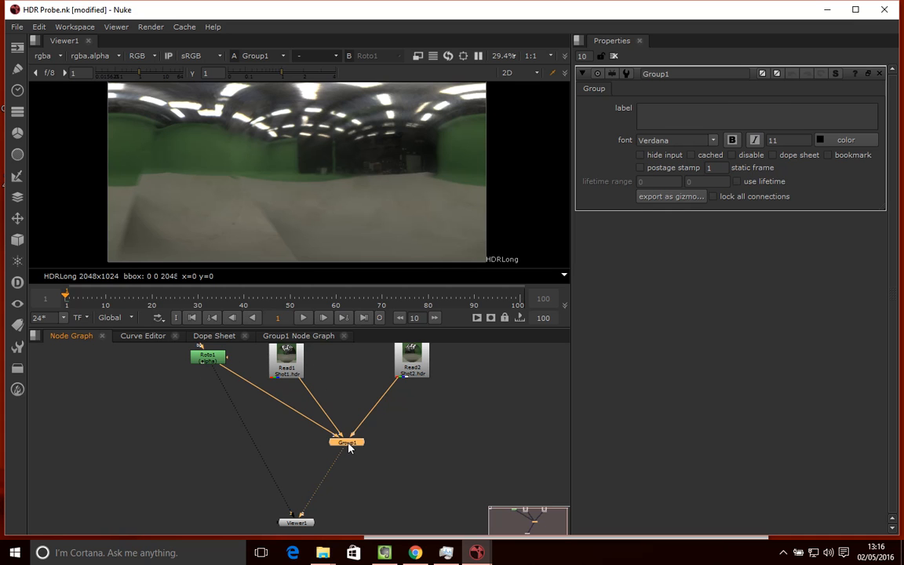
click(316, 339)
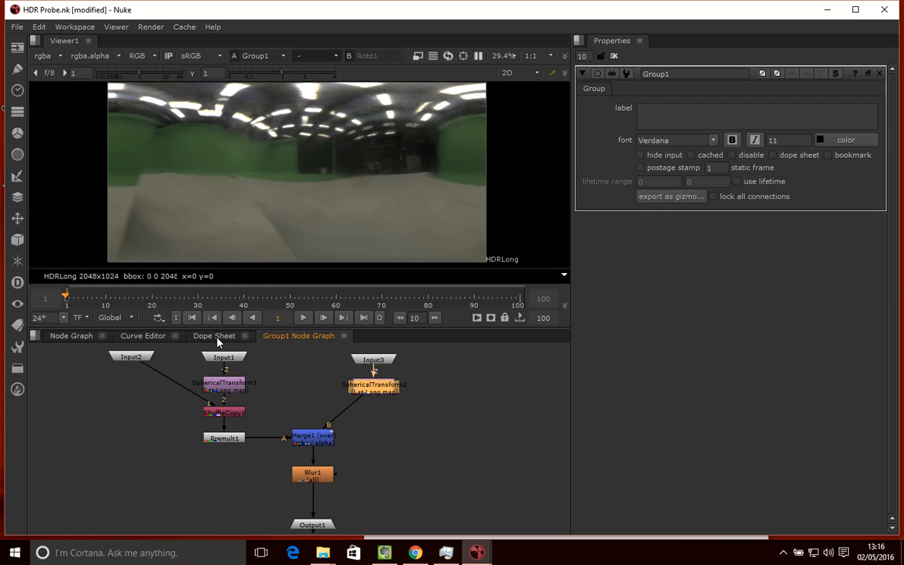
click(72, 335)
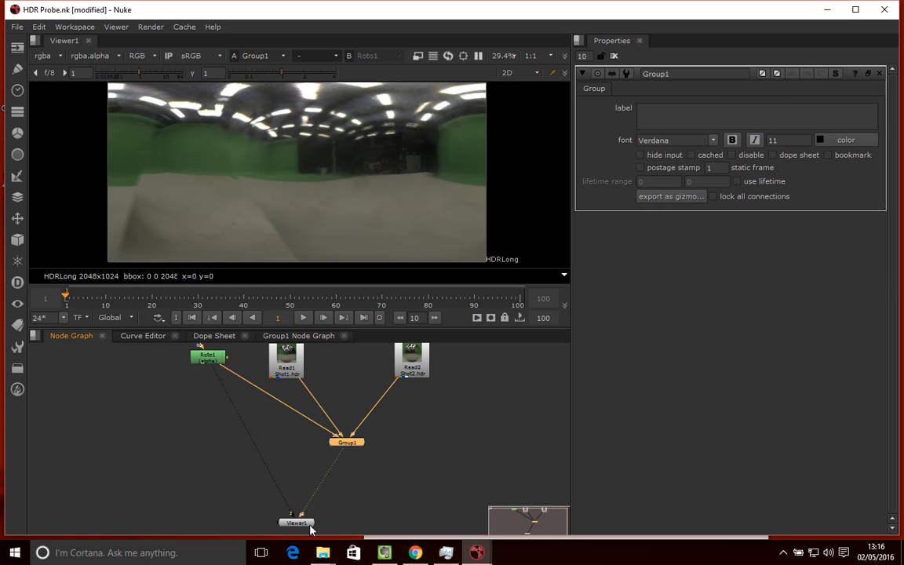
click(428, 472)
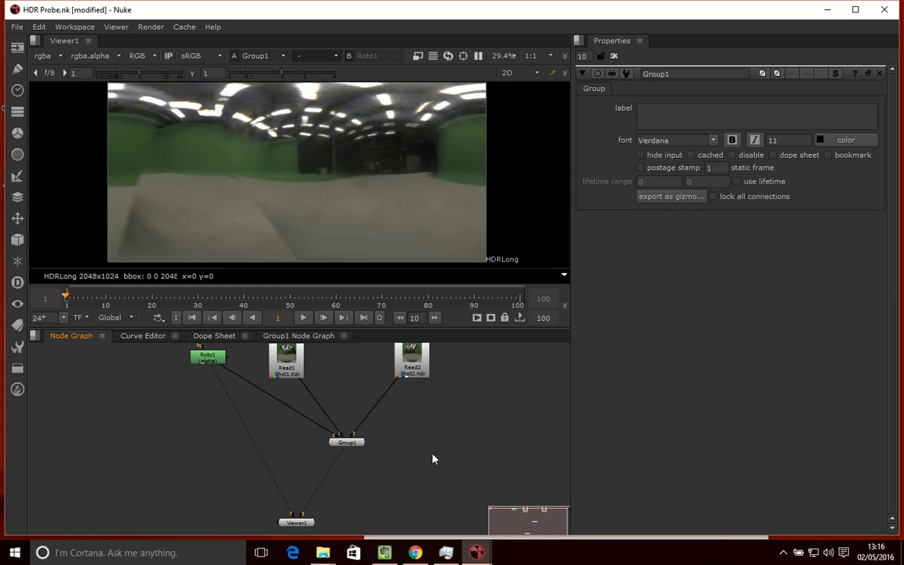
click(353, 444)
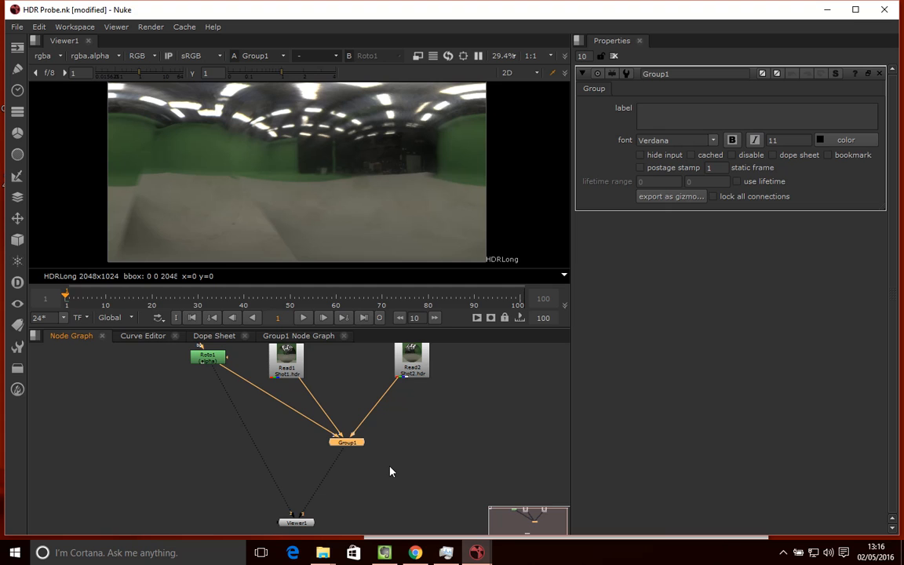
Set the size of the Blur1 node inside Group1 to 0.6 and close its properties
click(318, 335)
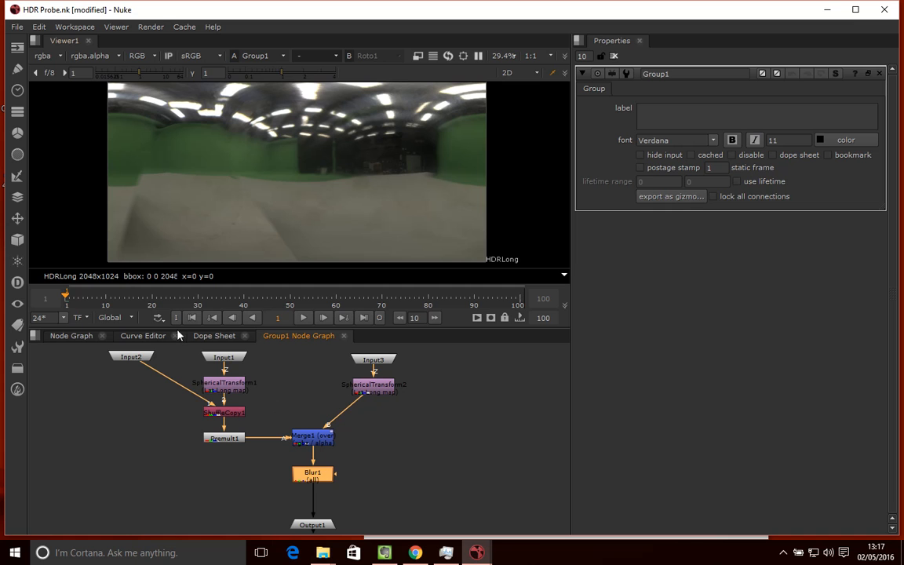
double_click(318, 478)
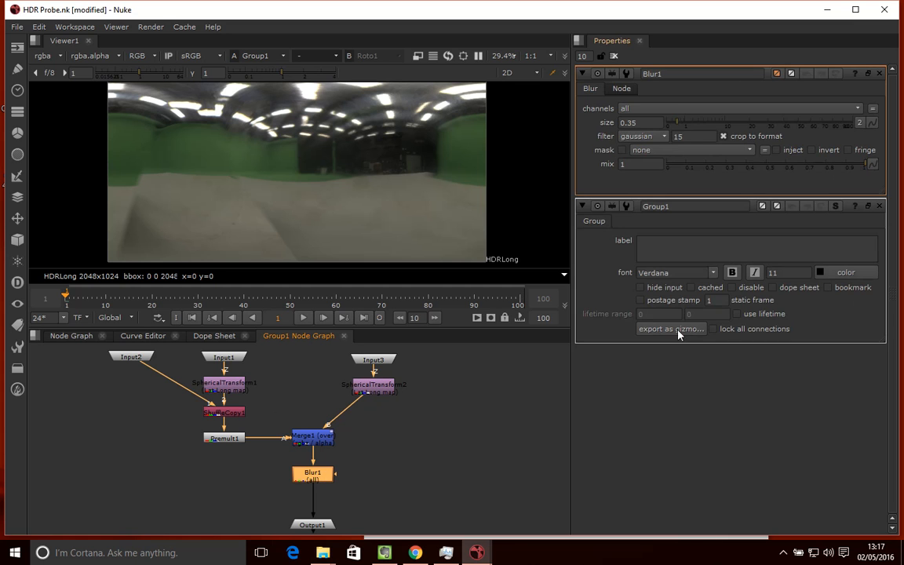
mouse_move(682, 122)
mouse_down()
mouse_move(773, 122)
mouse_move(679, 127)
mouse_up()
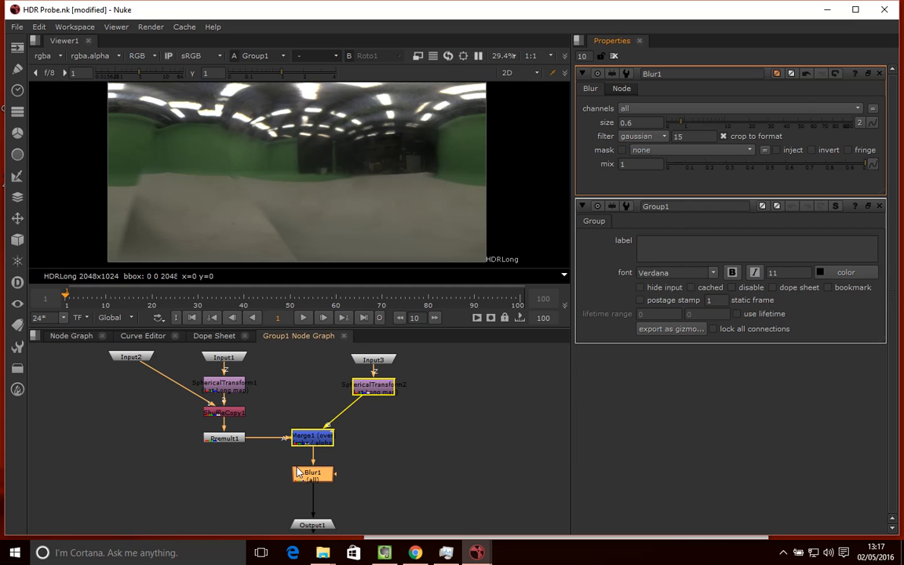
click(878, 73)
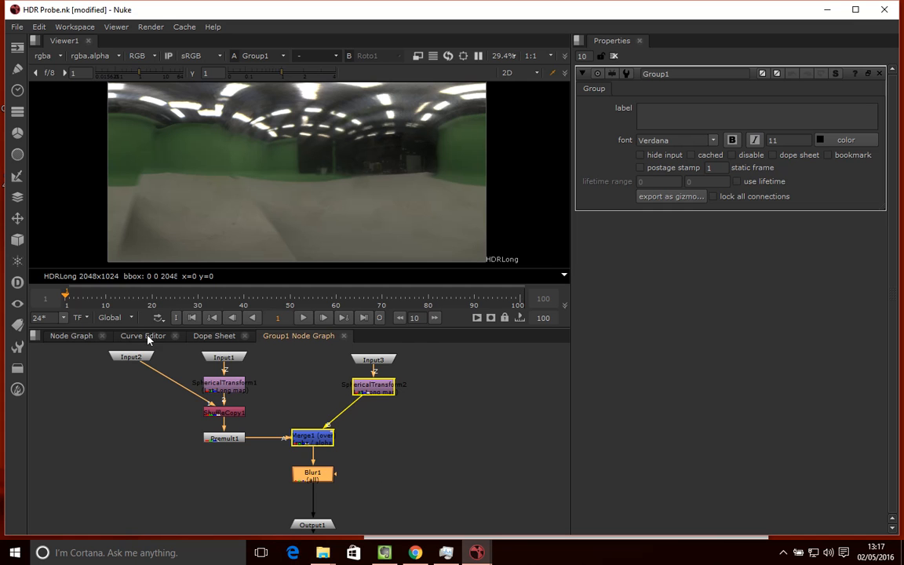
Expose Blur1's size control on the Group1 node by picking it in Group1's user knob manager
click(72, 335)
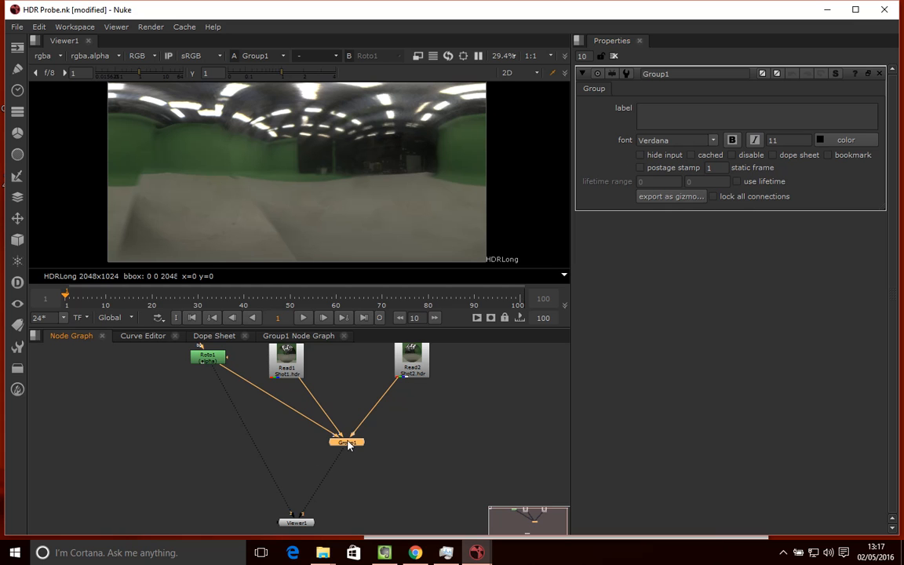
right_click(756, 91)
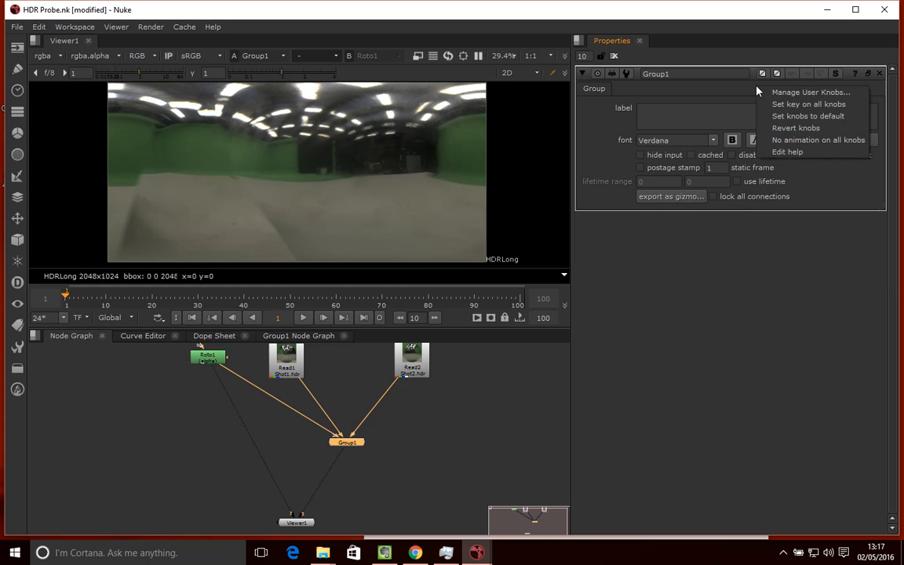
click(807, 92)
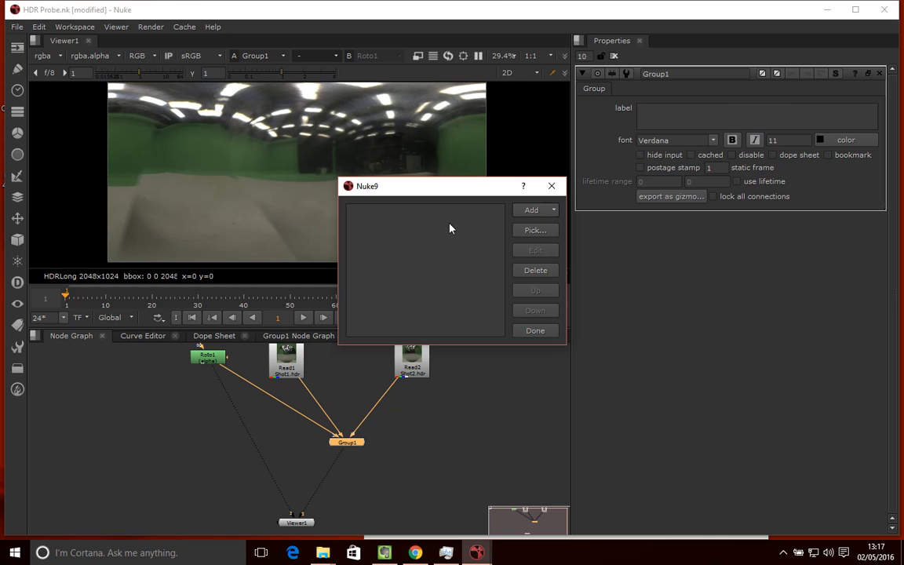
click(536, 234)
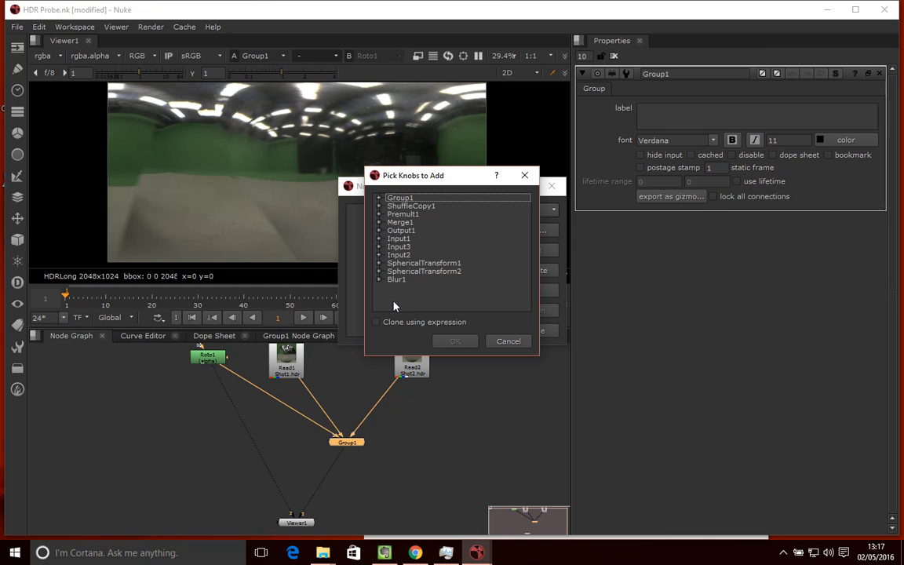
click(379, 280)
click(391, 287)
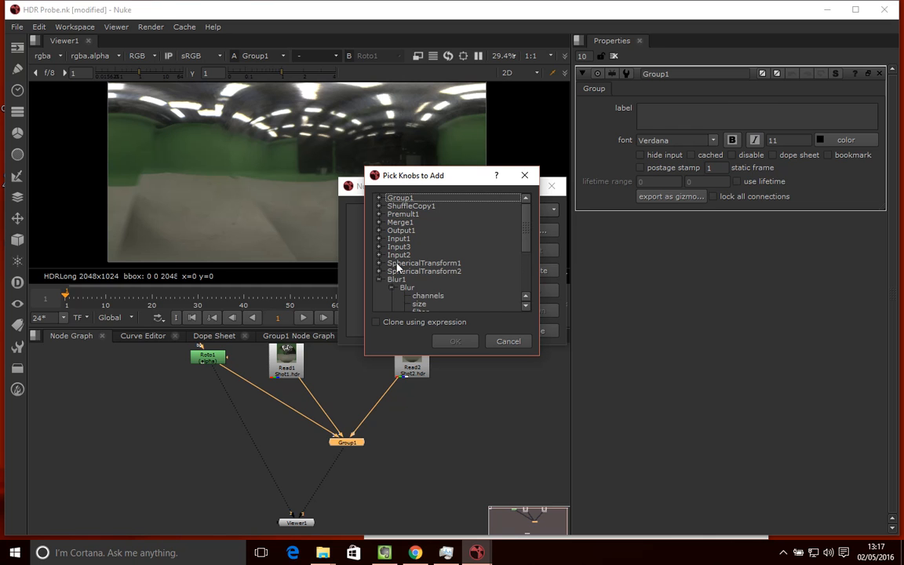
scroll(430, 271, down, 1)
scroll(390, 257, down, 2)
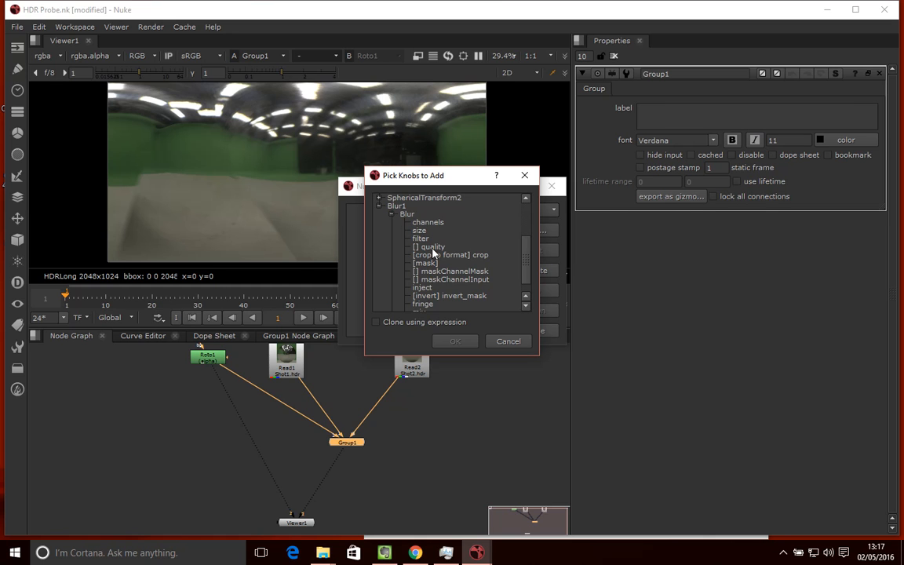
click(418, 232)
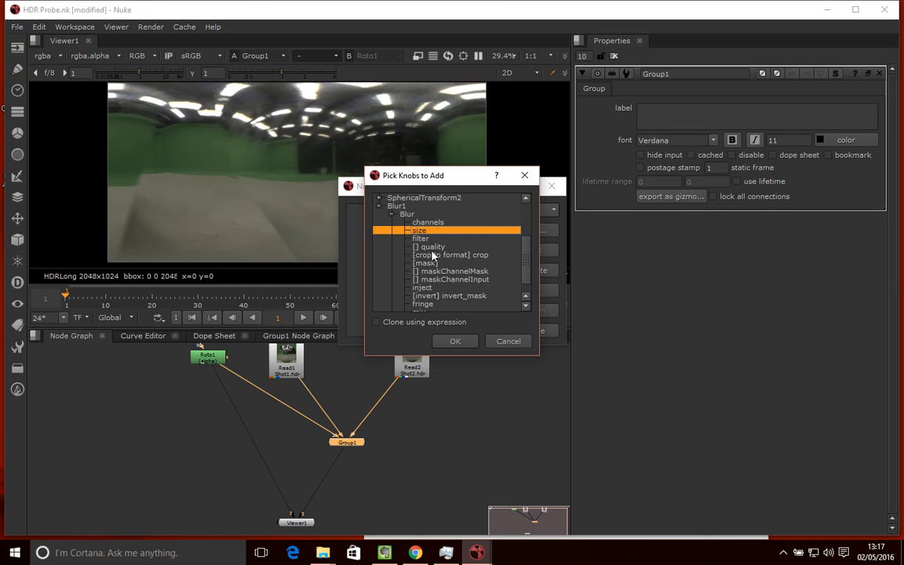
click(457, 342)
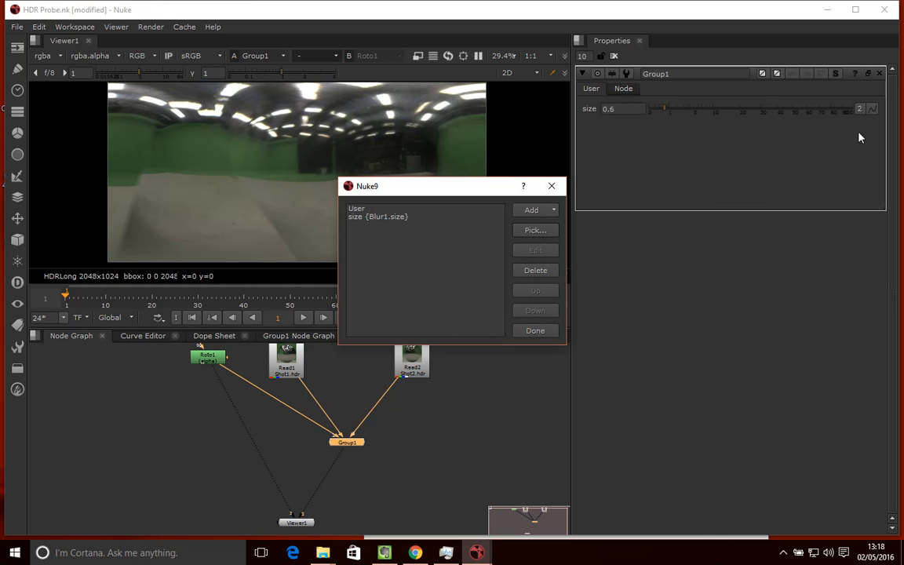
click(551, 186)
Test the link between Group1's size knob and Blur1's size from both nodes, trying 1.5 and ending at 7
click(626, 89)
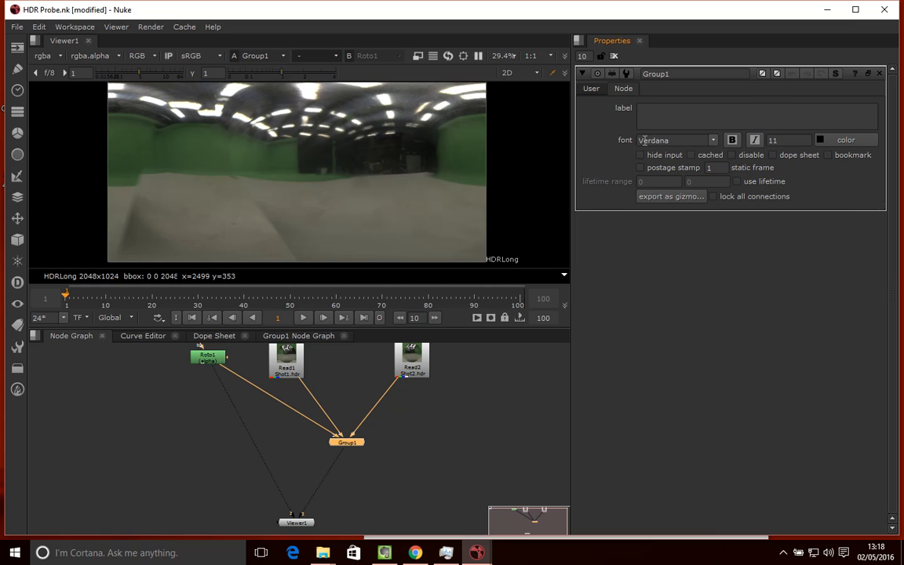
click(591, 89)
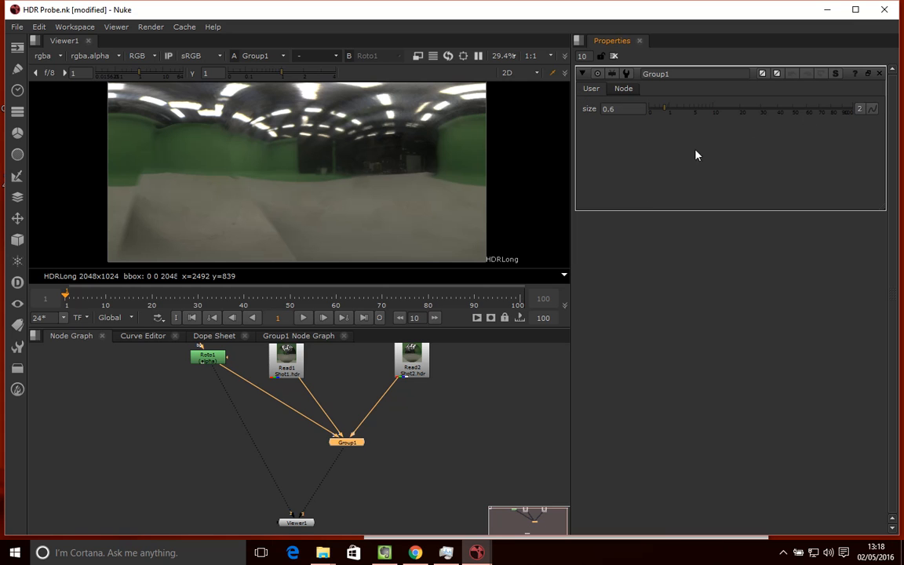
mouse_move(665, 108)
mouse_down()
mouse_move(823, 115)
mouse_move(674, 110)
mouse_up()
click(302, 335)
double_click(314, 474)
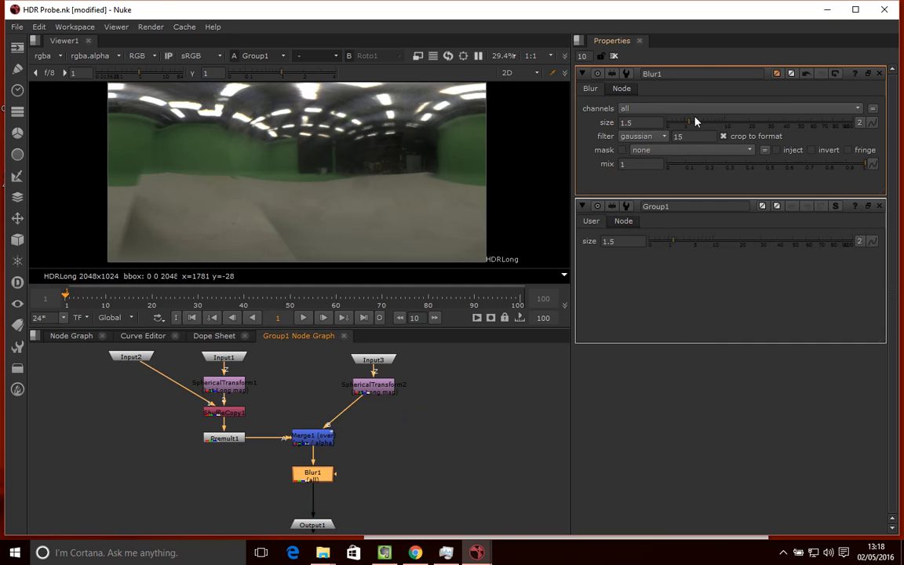
drag(688, 124, 737, 128)
drag(721, 240, 700, 260)
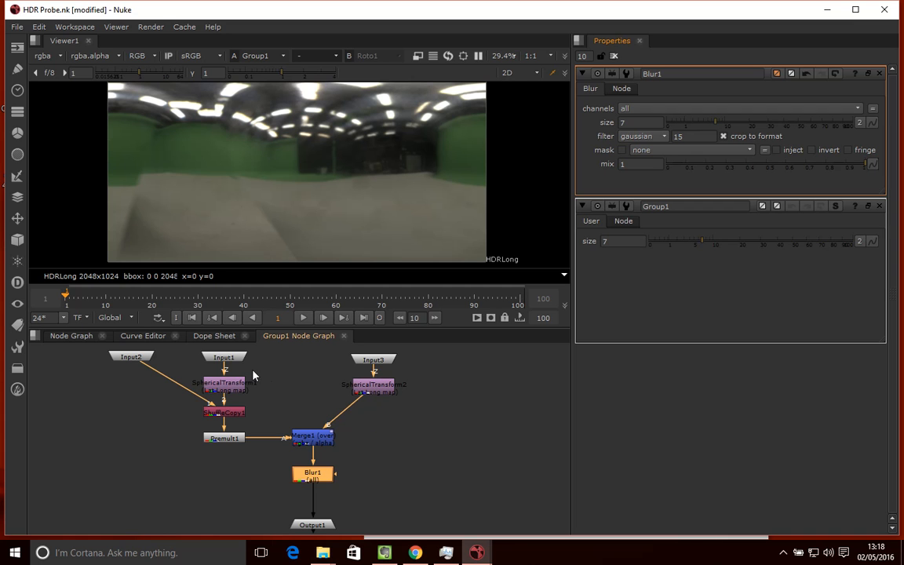
Open Input2's properties inside the group and examine the input labels on the Group1 node in the main node graph
click(141, 358)
double_click(131, 359)
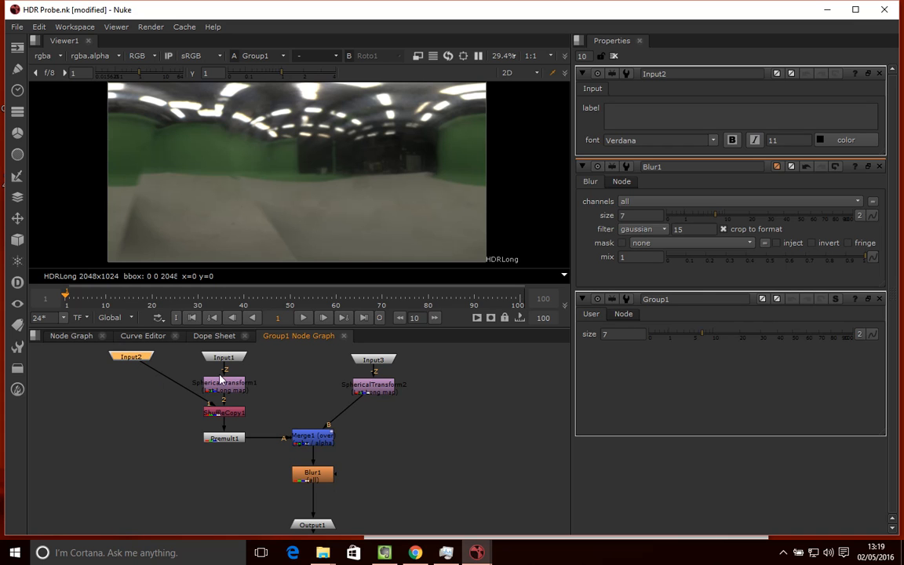
click(87, 336)
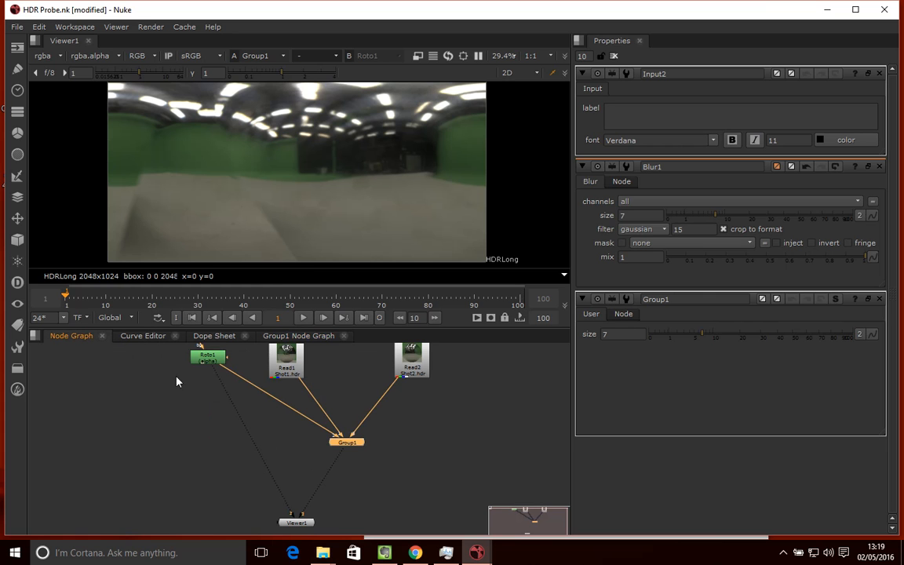
scroll(341, 463, up, 5)
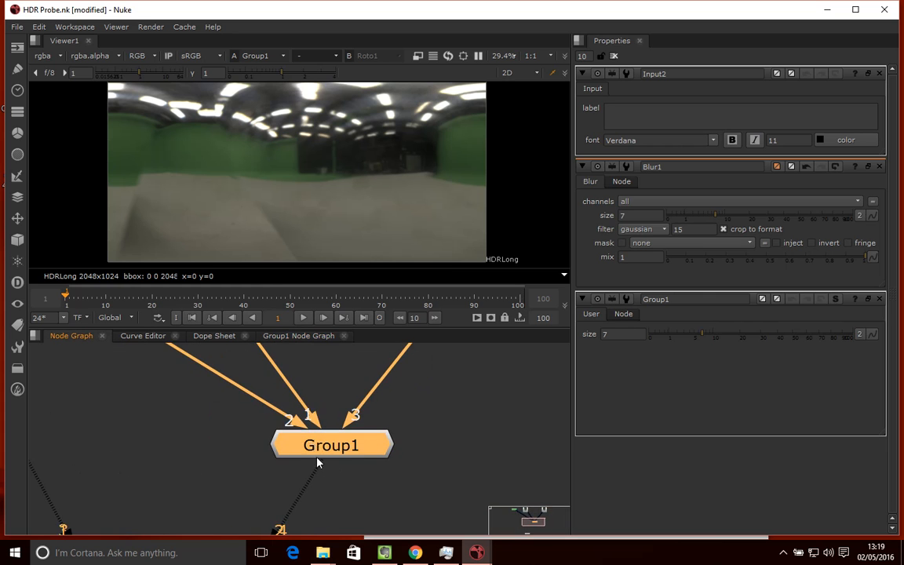
scroll(337, 398, down, 3)
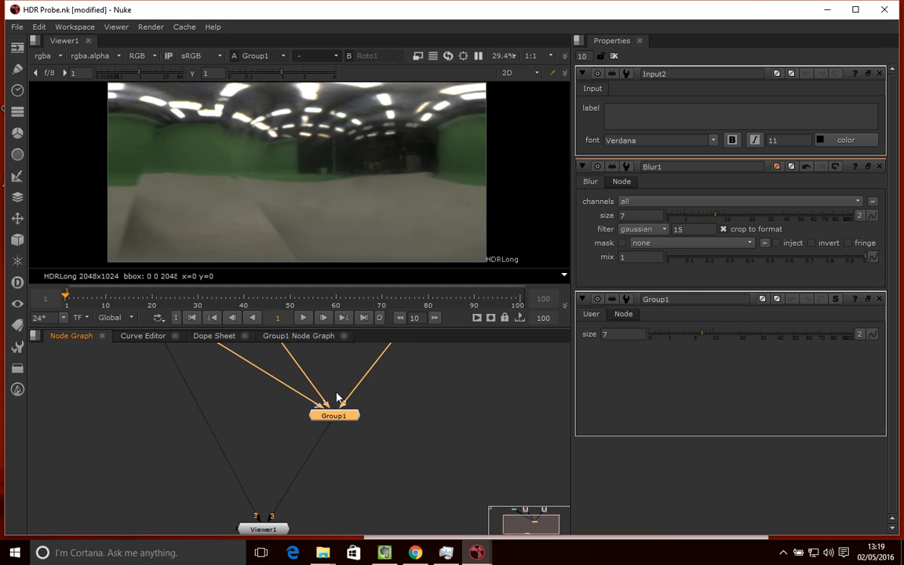
click(149, 339)
click(88, 336)
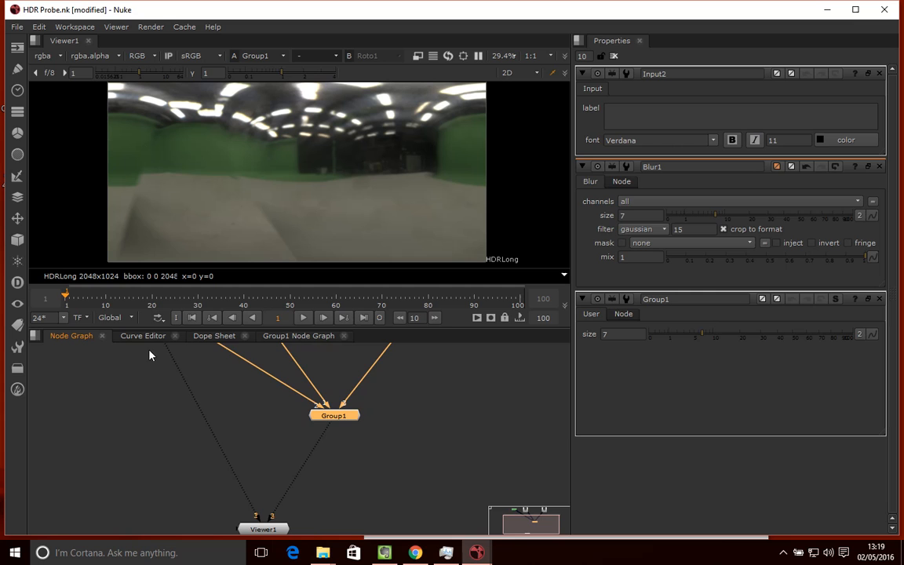
Label the Input2 node inside Group1 "Mask A" and clear that label again
click(301, 336)
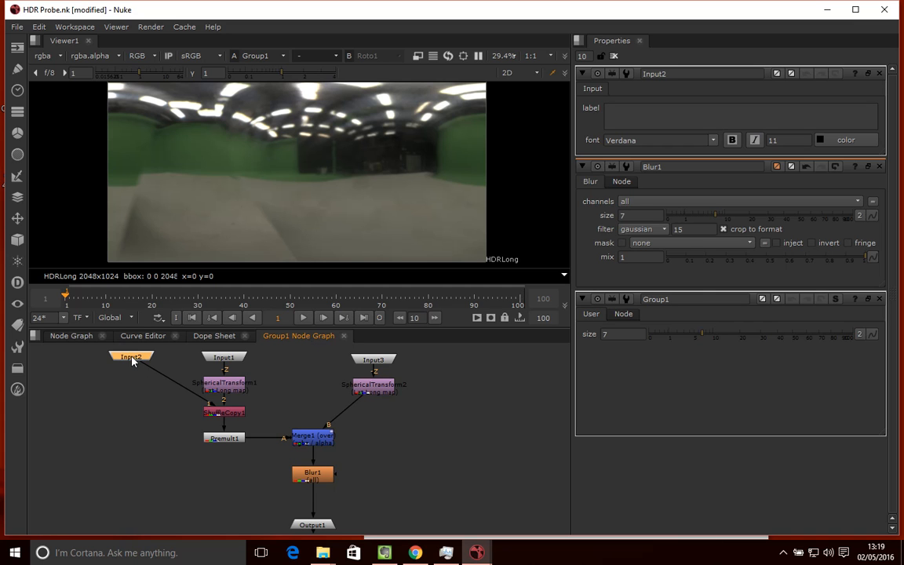
click(634, 127)
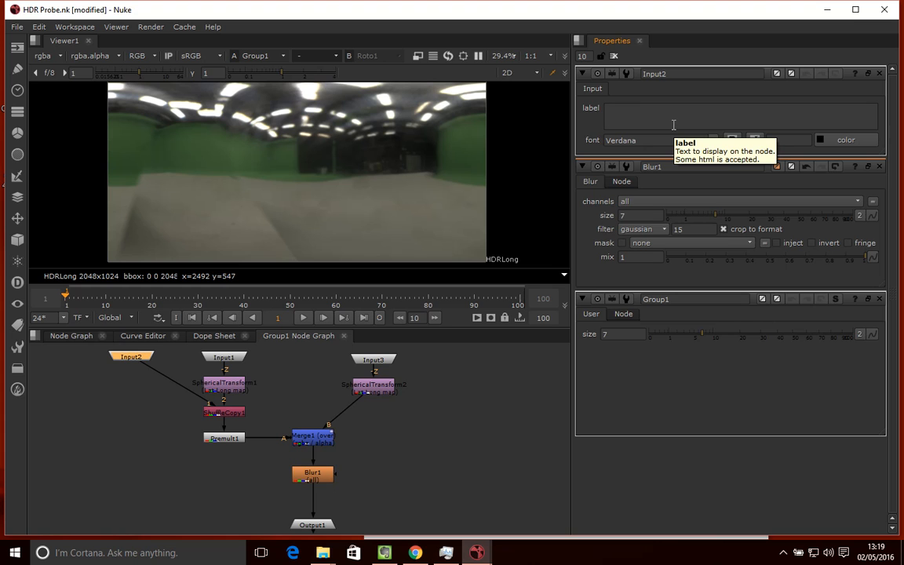
text(Mask)
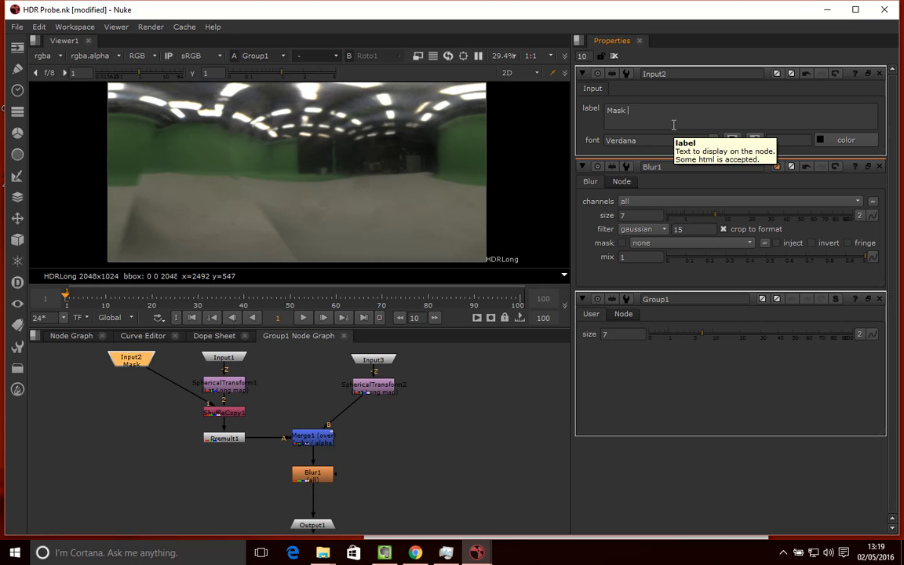
text( A)
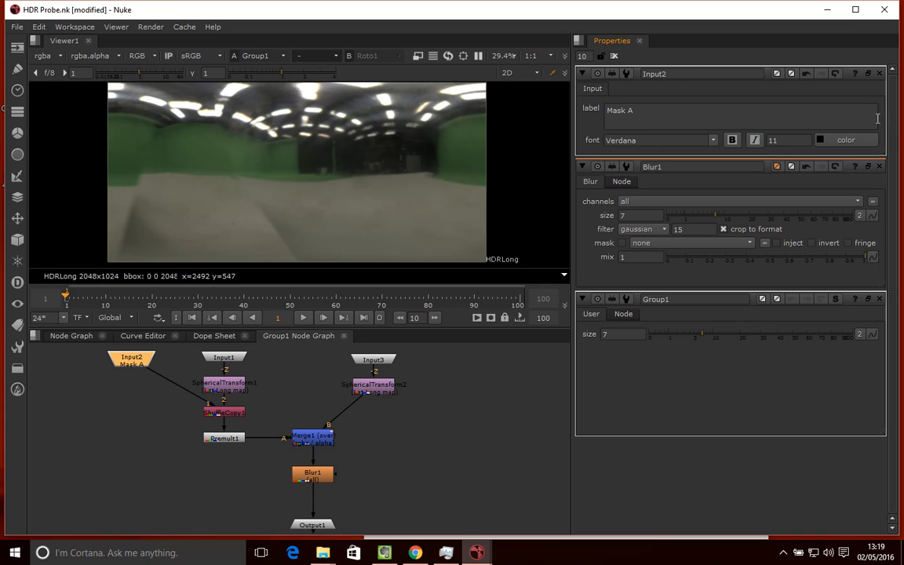
triple_click(769, 110)
key(BackSpace)
Rename the Input2 node to Mask_A and check its input name on Group1 in the main node graph
double_click(688, 73)
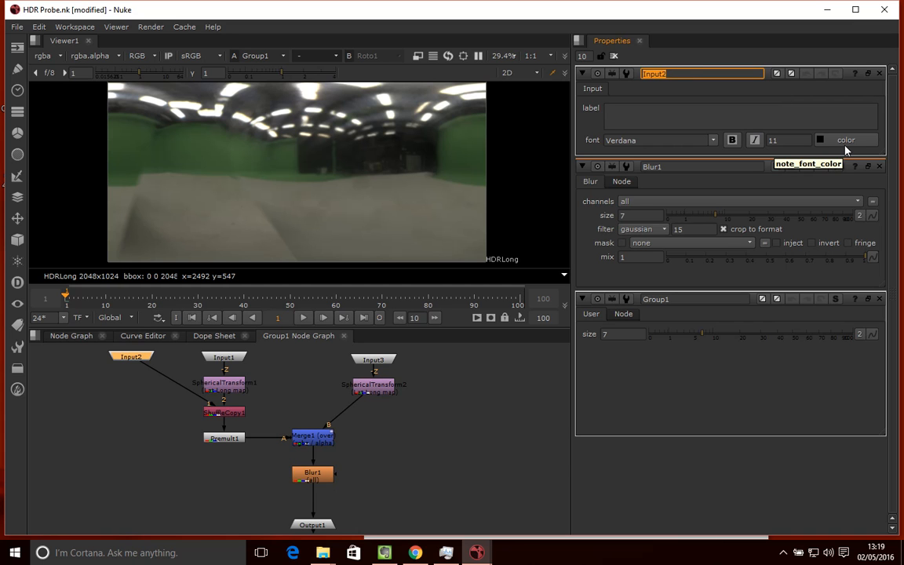
text(Mask_A)
click(412, 428)
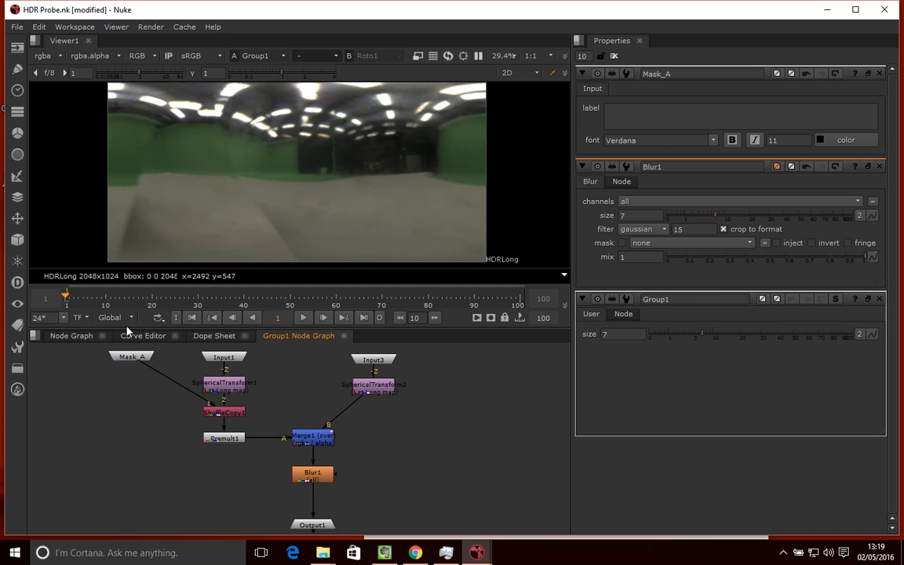
click(71, 336)
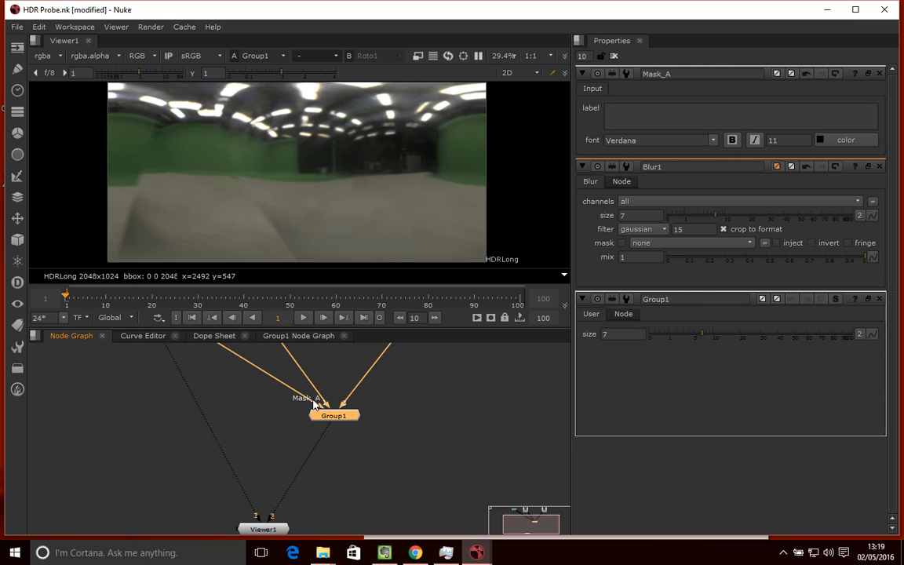
Rename the Input1 node inside Group1 to Image_A
click(305, 338)
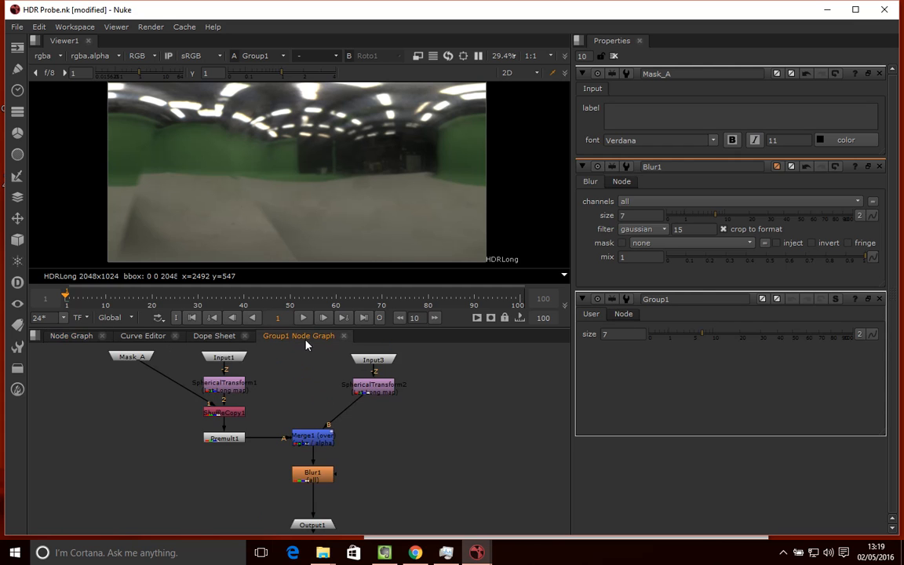
double_click(226, 358)
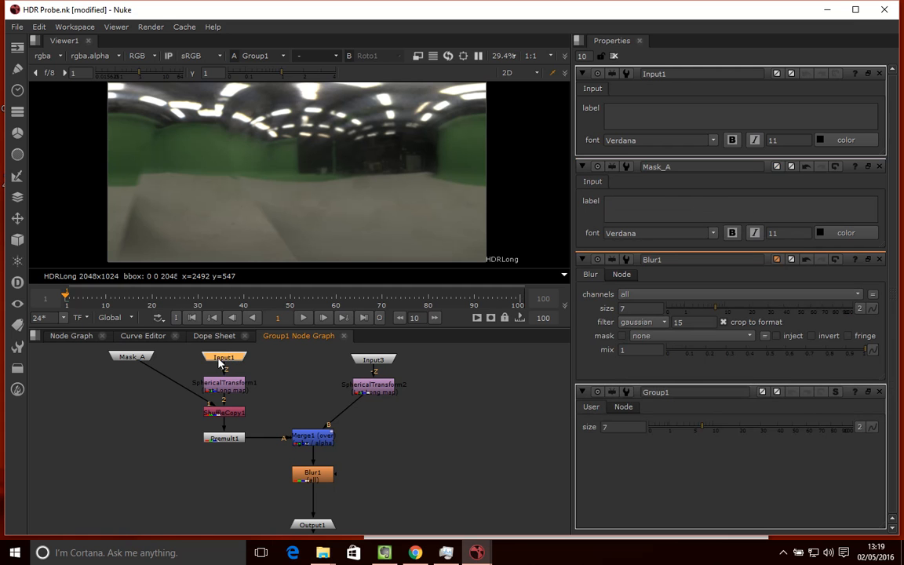
drag(673, 74, 611, 79)
text(Image_A)
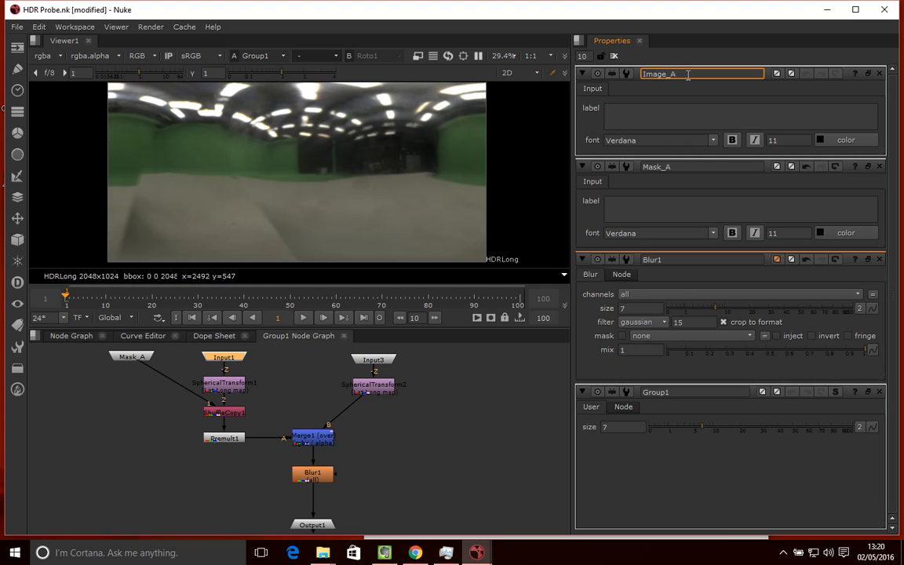
key(BackSpace)
text(A)
click(401, 381)
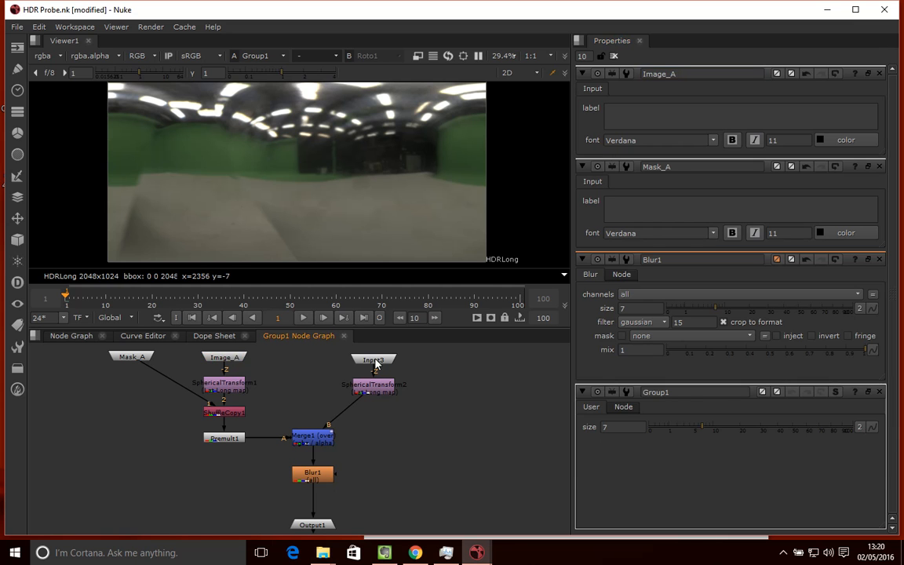
Rename the Input3 node inside Group1 to Image_B
double_click(374, 360)
double_click(659, 74)
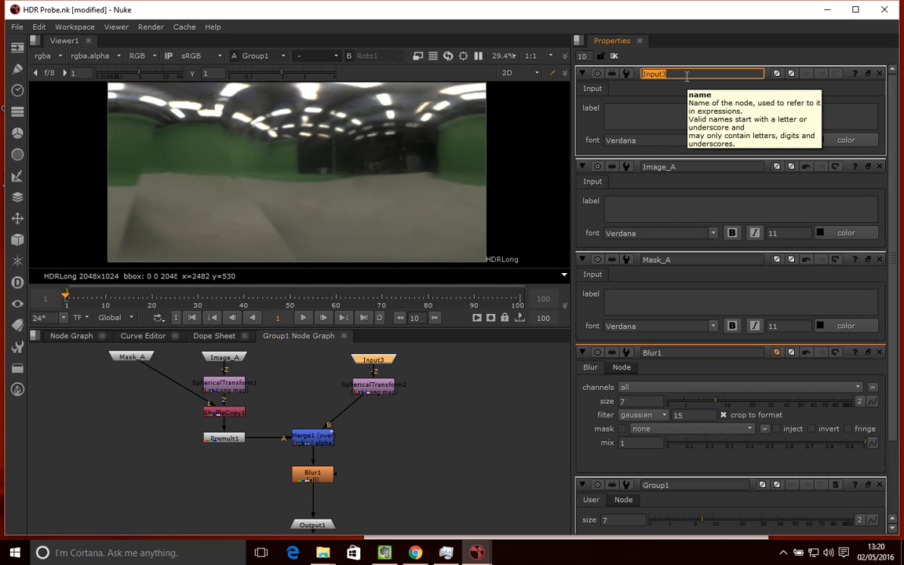
text(Image_B)
click(471, 299)
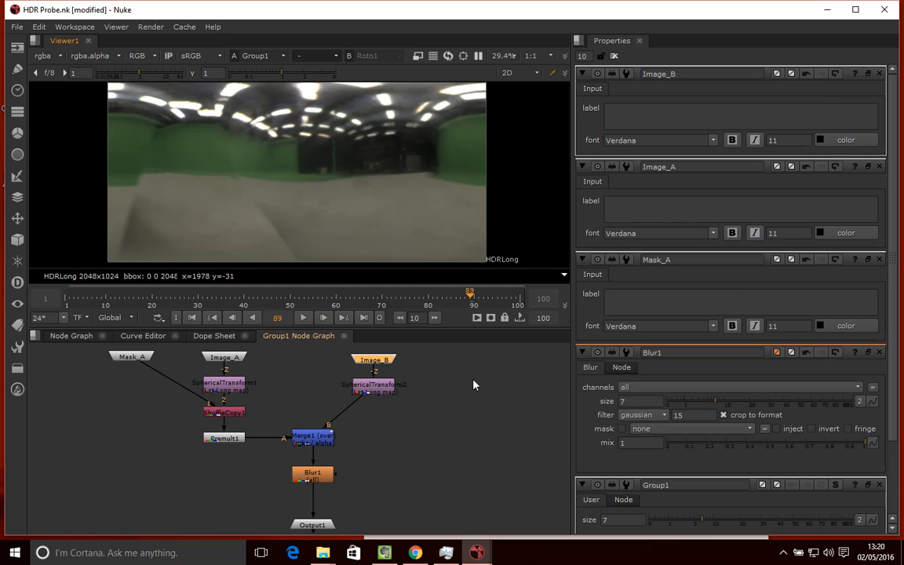
Examine the input names on Group1 in the main node graph, moving the node slightly to read them
click(70, 335)
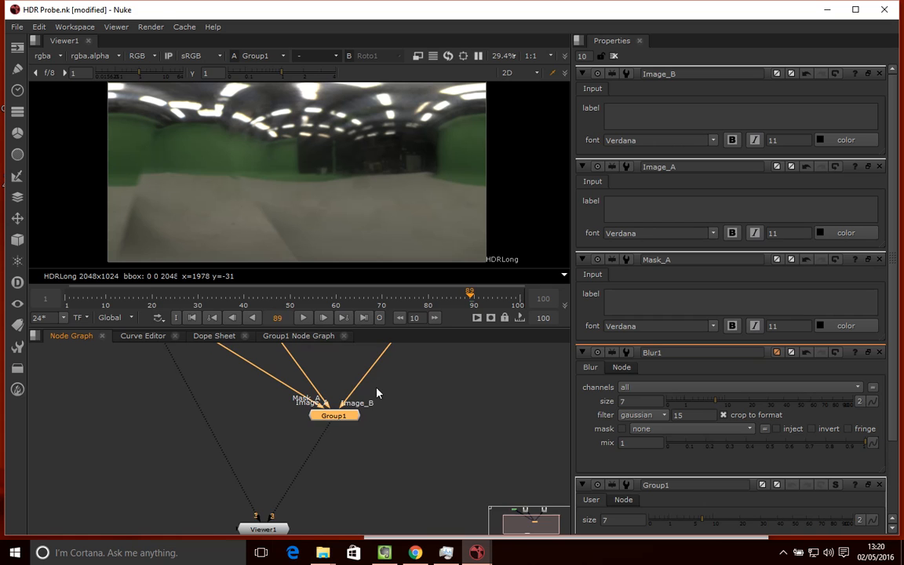
scroll(329, 414, up, 2)
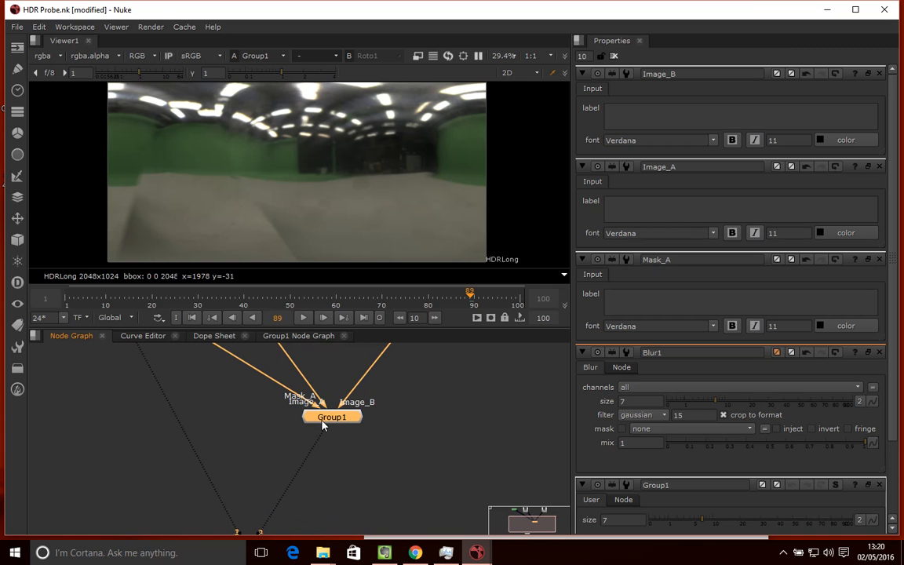
drag(321, 420, 321, 443)
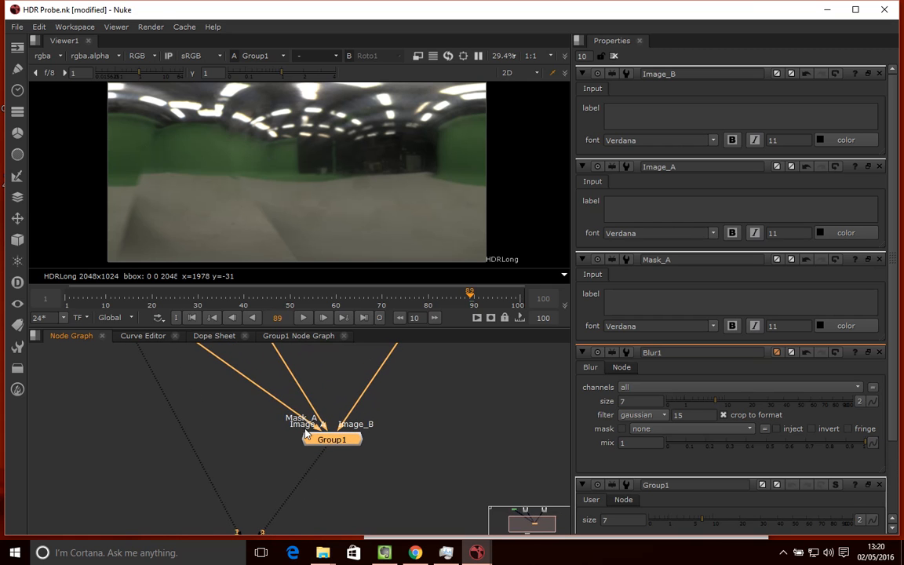
scroll(404, 377, up, 2)
scroll(400, 381, down, 5)
scroll(400, 382, up, 4)
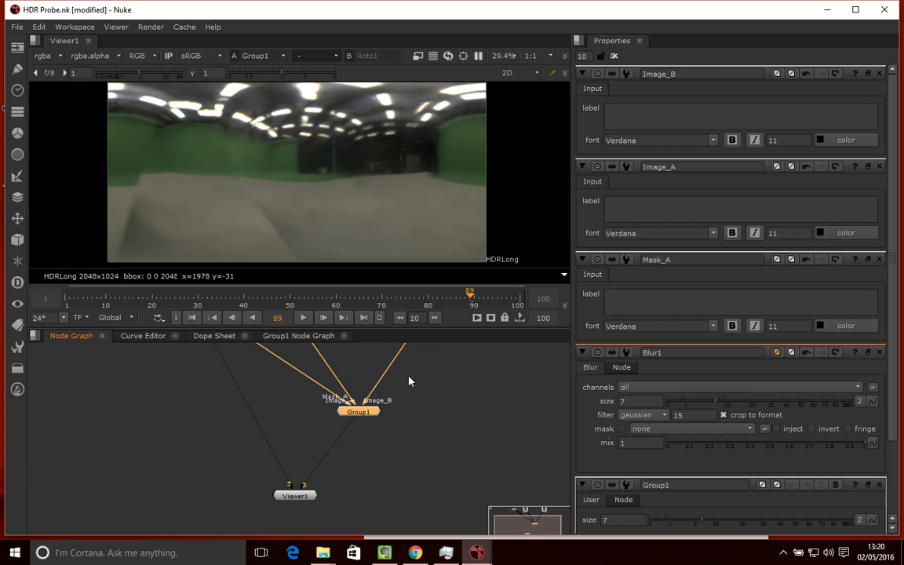
drag(371, 478, 352, 453)
mouse_move(404, 412)
middle_down()
mouse_move(421, 427)
mouse_move(413, 424)
middle_up()
Clear all open node properties and open the properties of SphericalTransform2 inside Group1
click(298, 336)
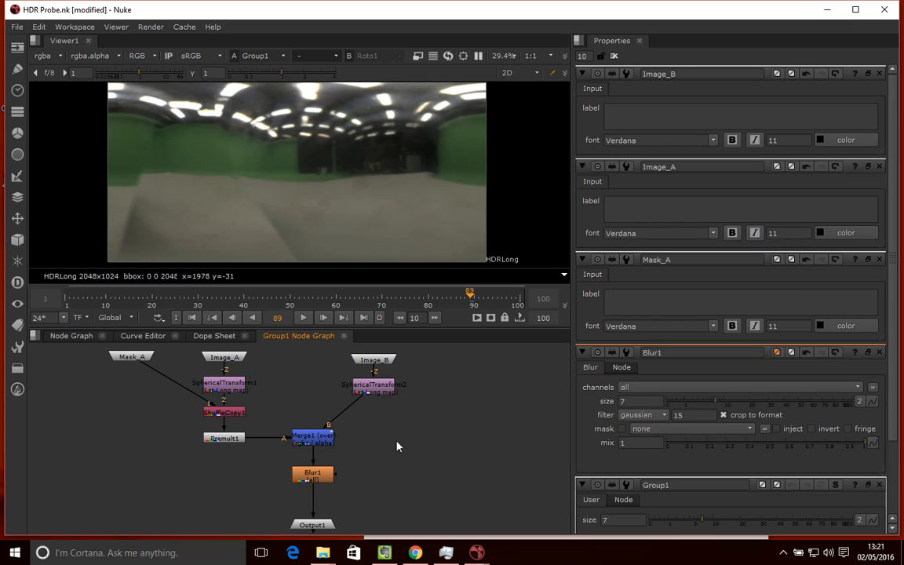
click(879, 73)
click(879, 73)
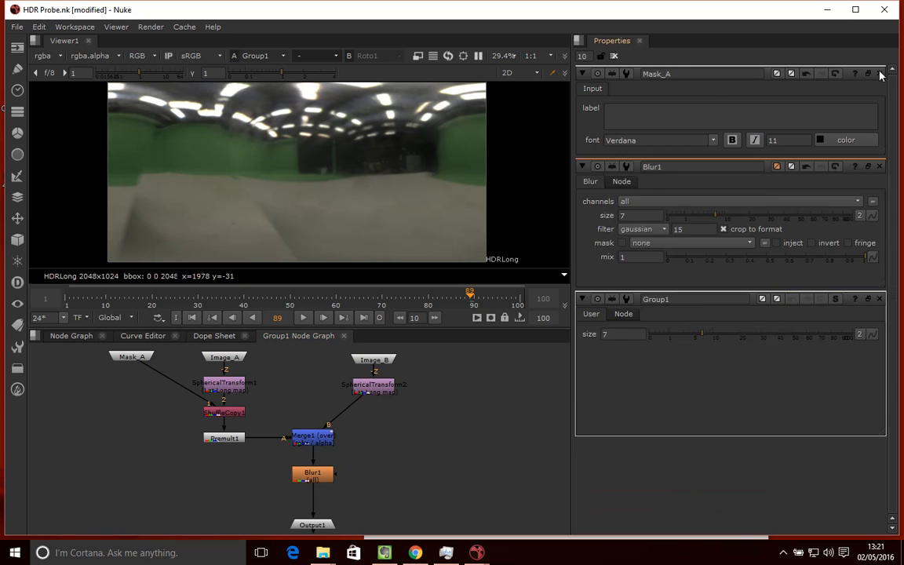
click(879, 73)
click(879, 73)
click(879, 73)
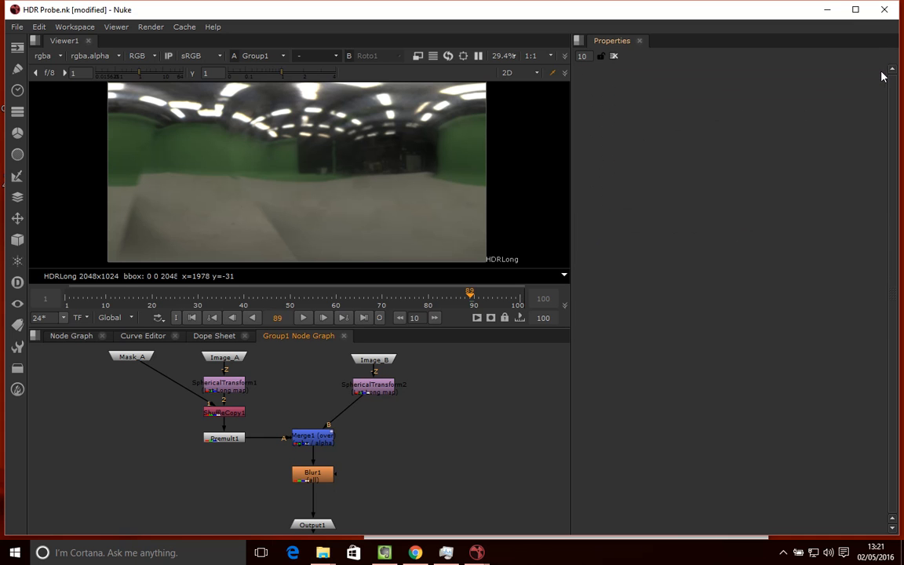
double_click(386, 388)
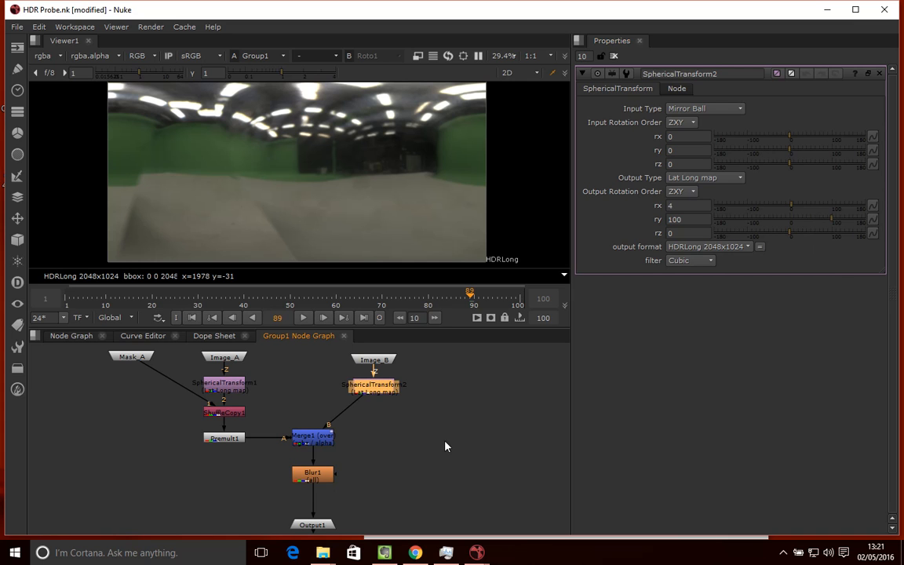
click(393, 436)
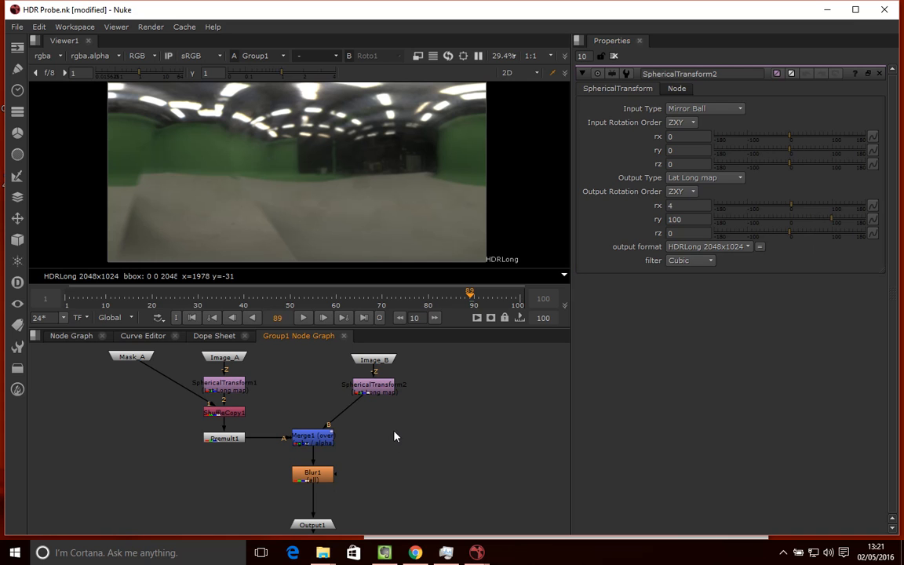
Set the name of the User tab to HDRI in Group1's user knobs
click(70, 338)
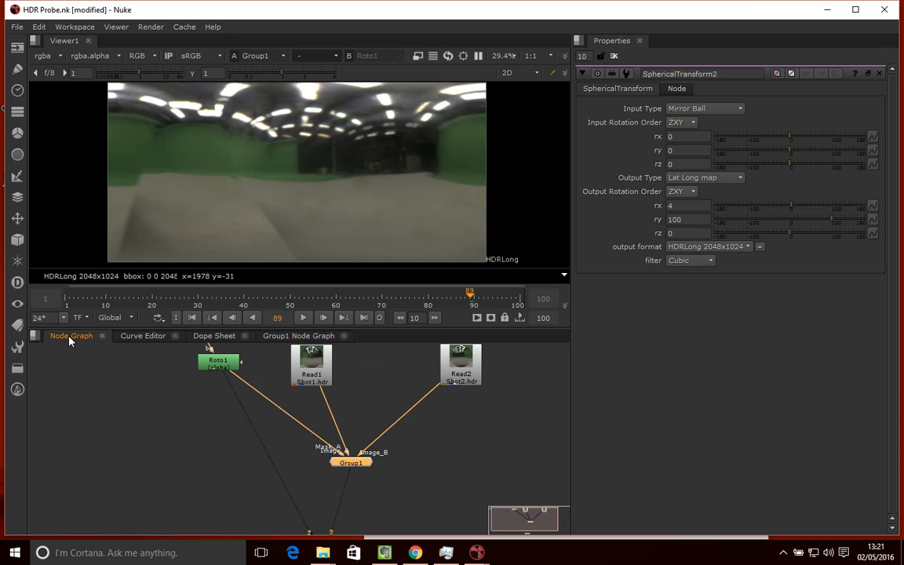
double_click(358, 466)
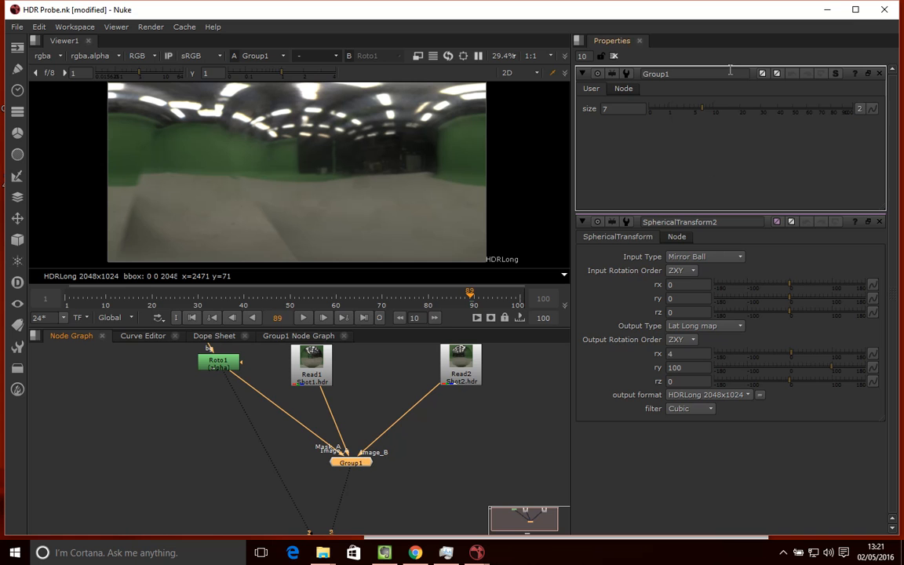
right_click(759, 92)
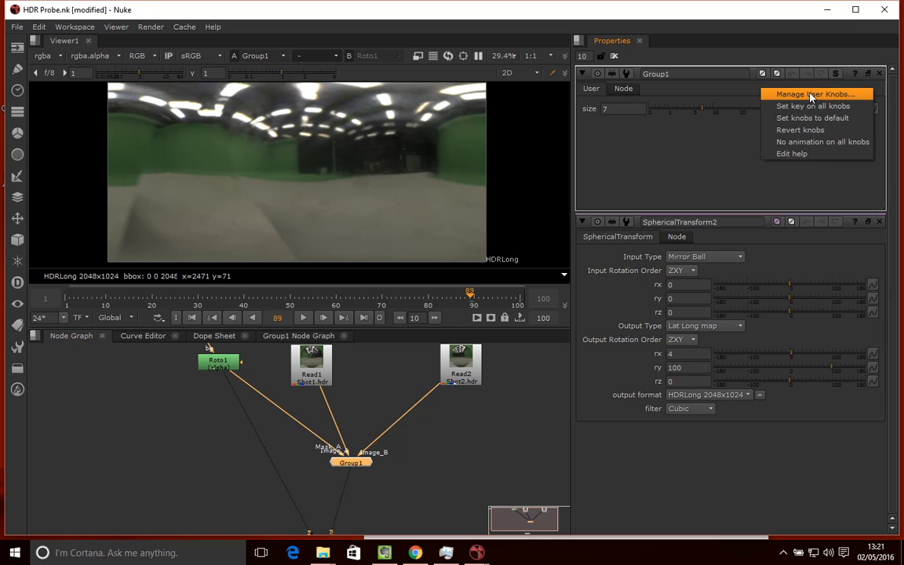
click(785, 93)
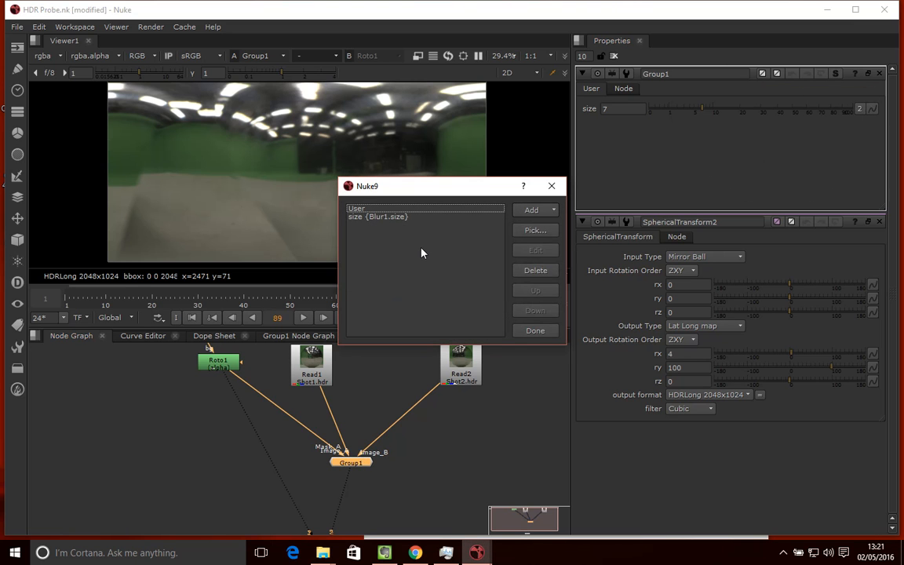
click(363, 210)
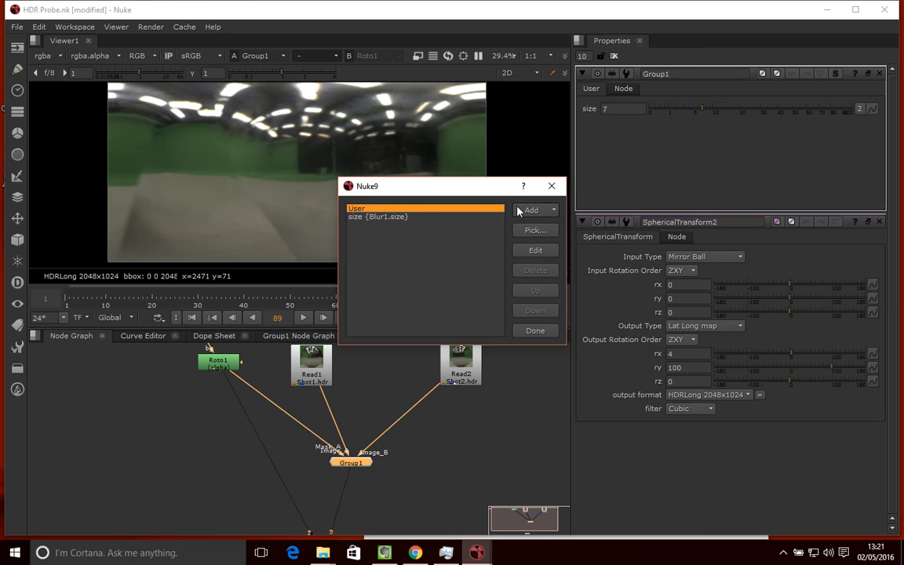
click(535, 250)
double_click(384, 188)
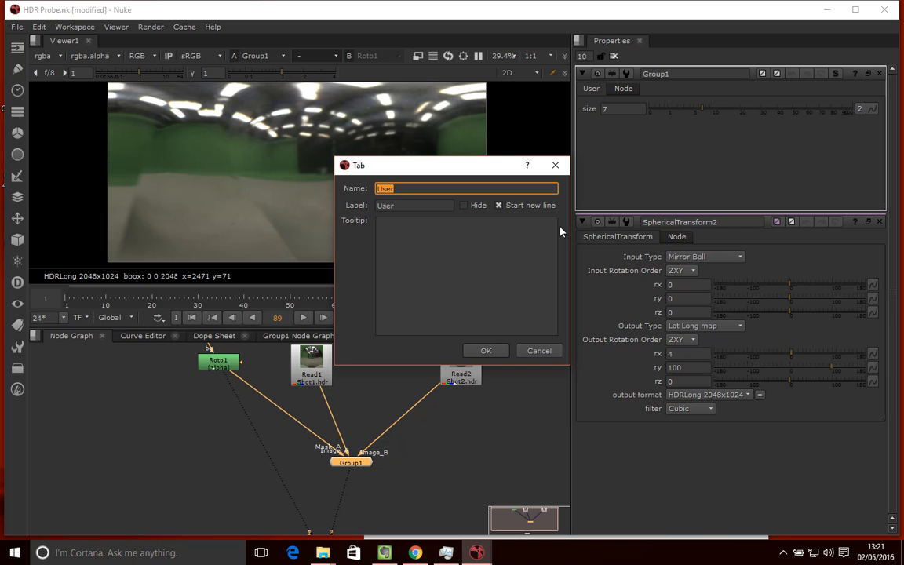
text(HDRI)
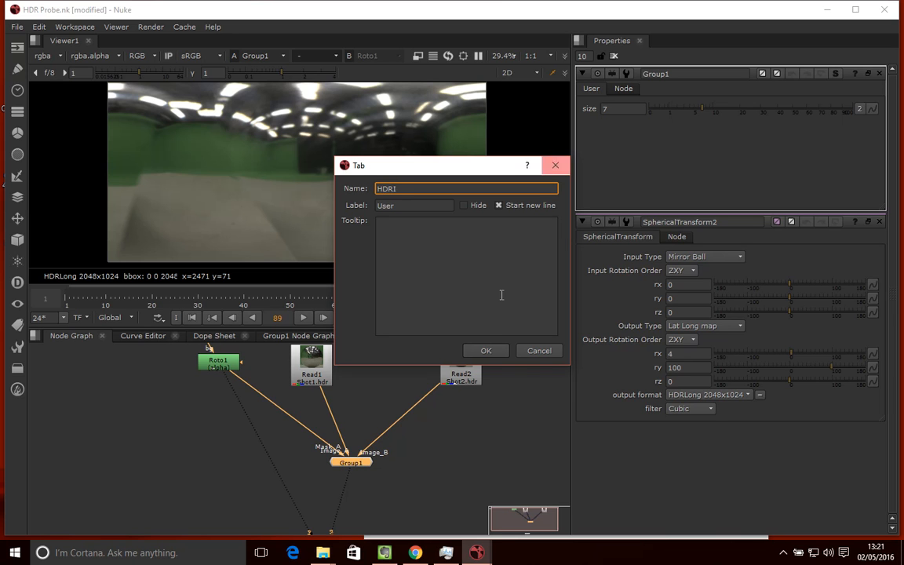
click(493, 351)
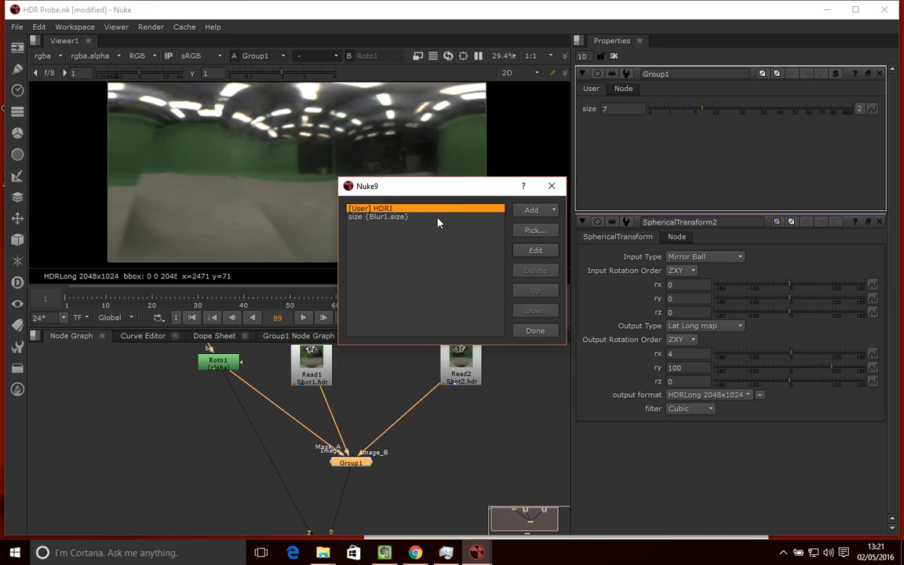
click(540, 333)
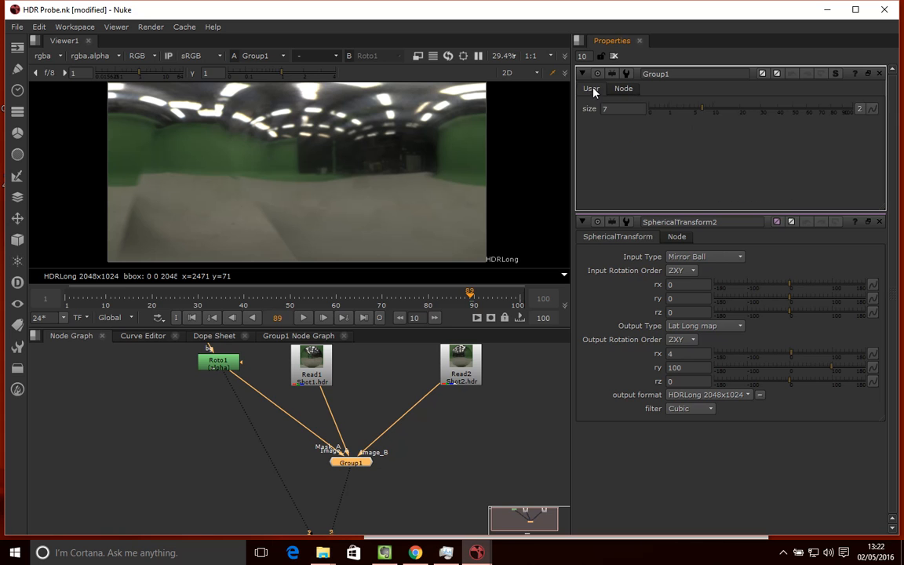
Change the label of Group1's HDRI user tab from User to HDRI as well
right_click(682, 92)
click(741, 98)
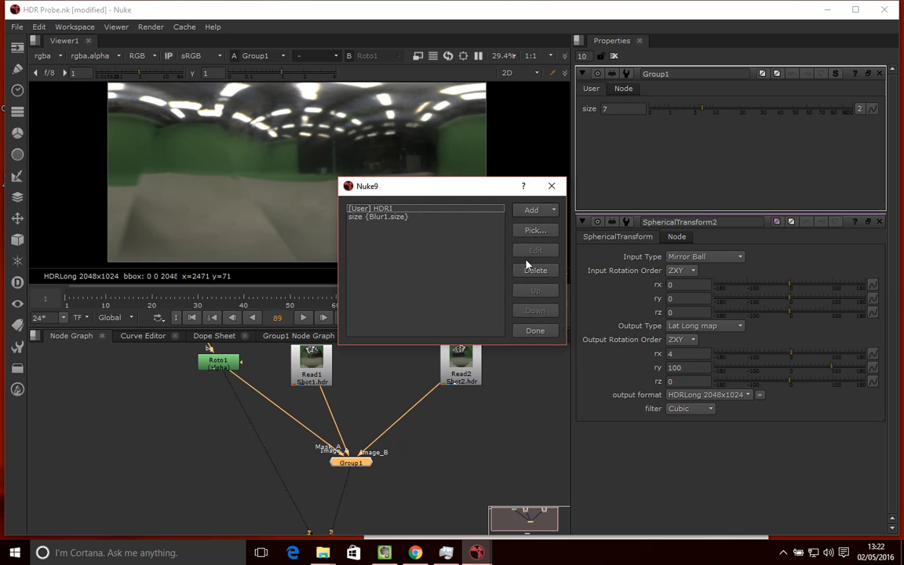
click(437, 209)
click(536, 250)
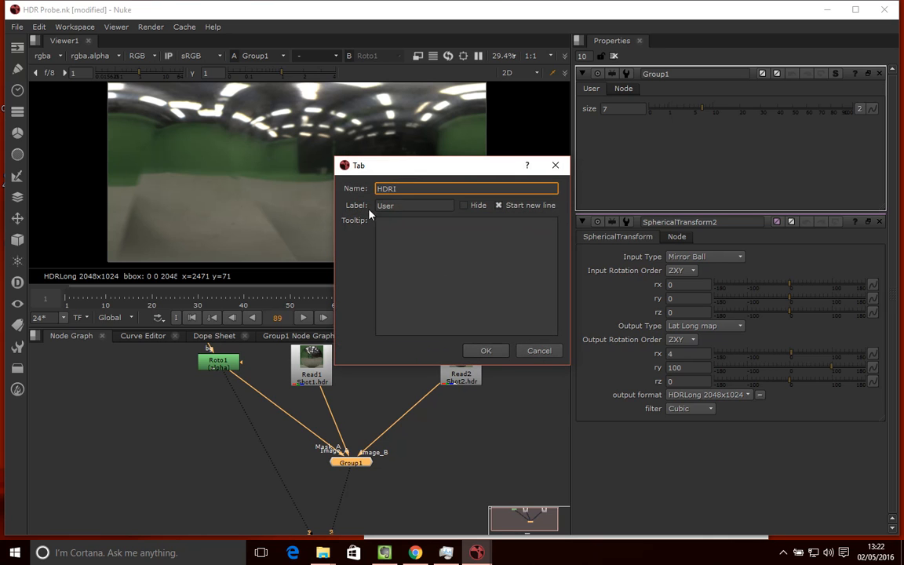
click(398, 206)
double_click(399, 206)
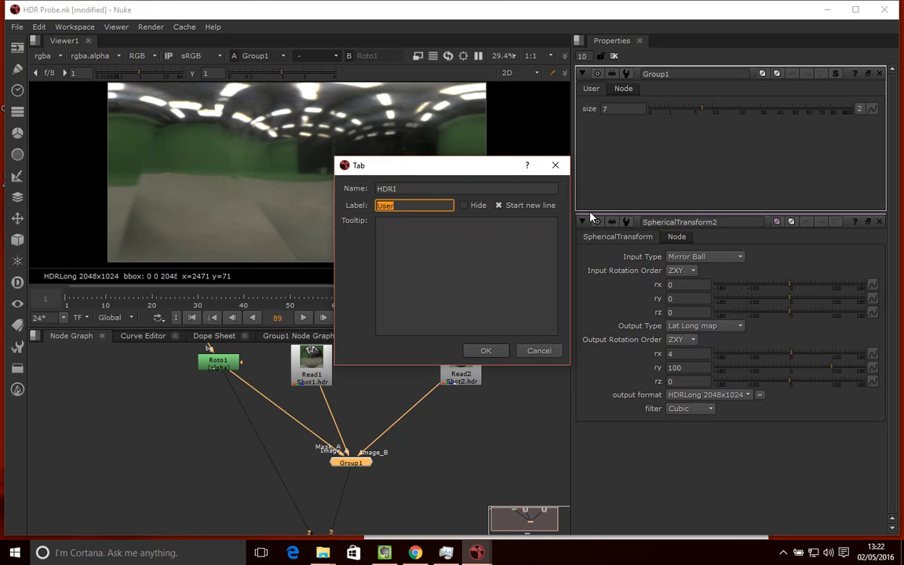
text(HDRI)
click(495, 357)
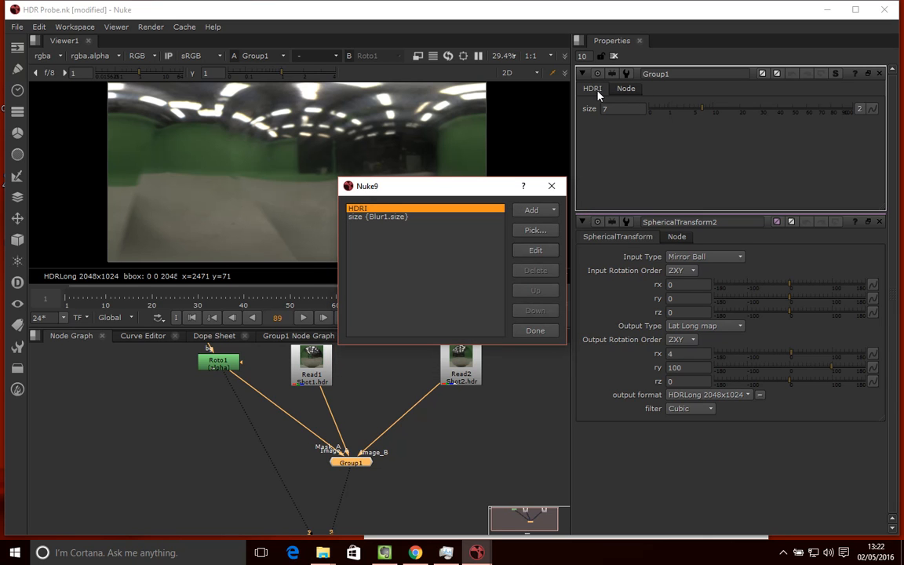
click(408, 248)
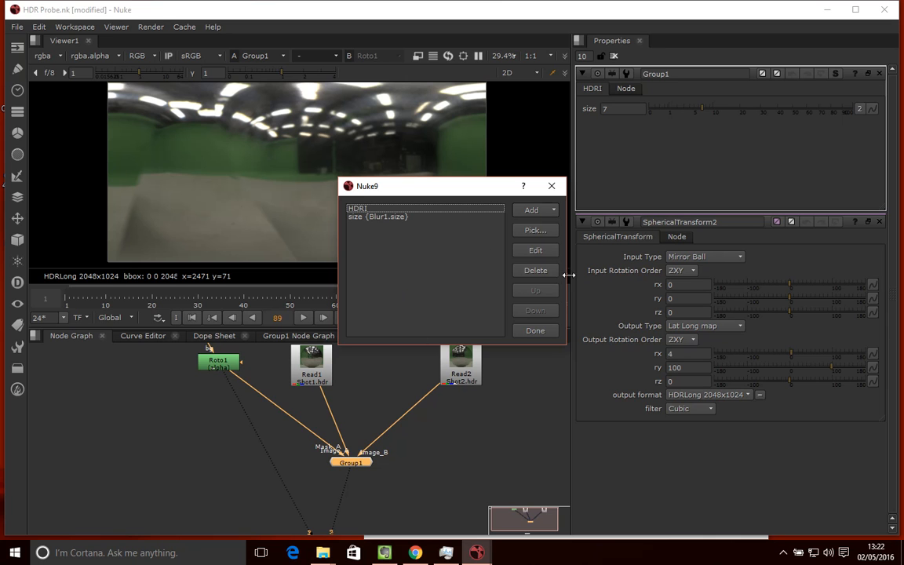
click(539, 253)
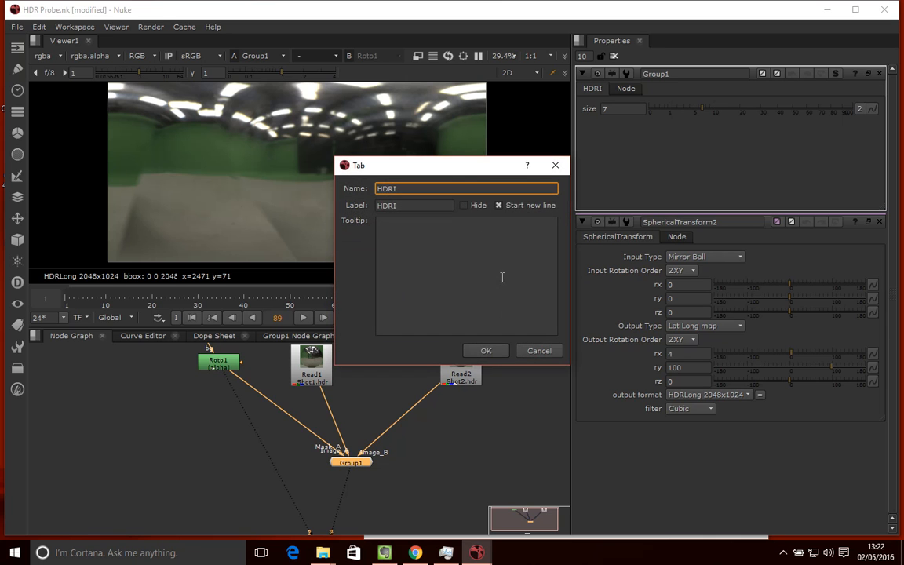
click(556, 168)
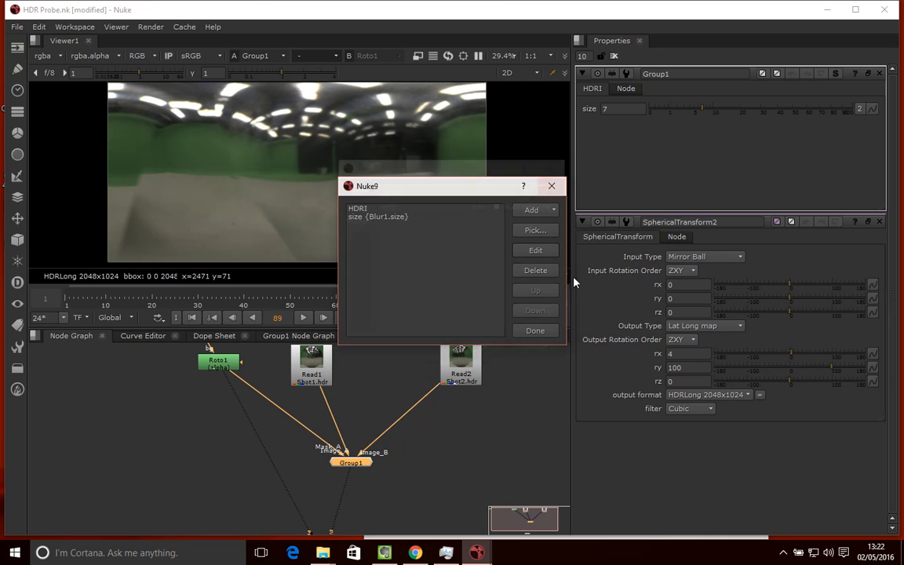
Add a new tab to Group1's user knobs with the name Image_Align and the label Image Alignment
click(531, 210)
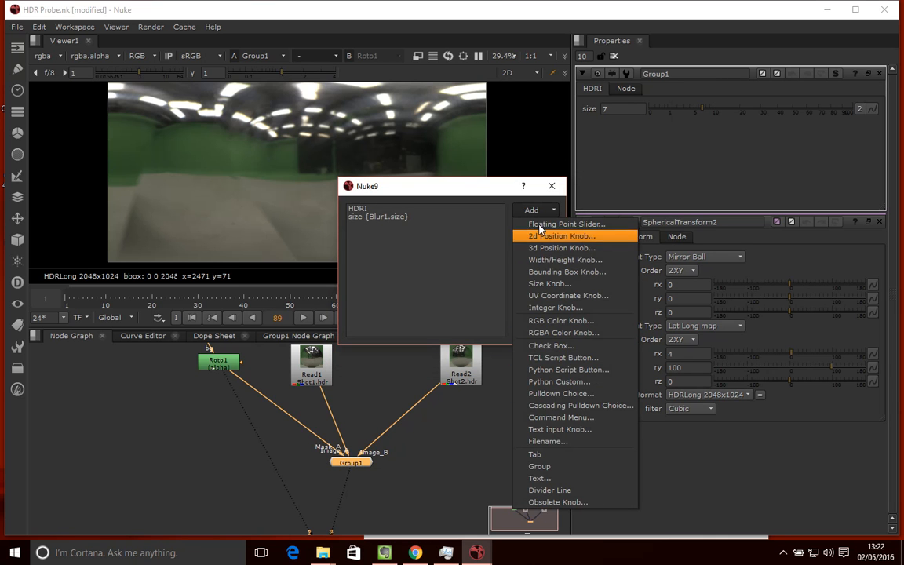
click(551, 460)
text(All)
key(BackSpace)
key(BackSpace)
key(BackSpace)
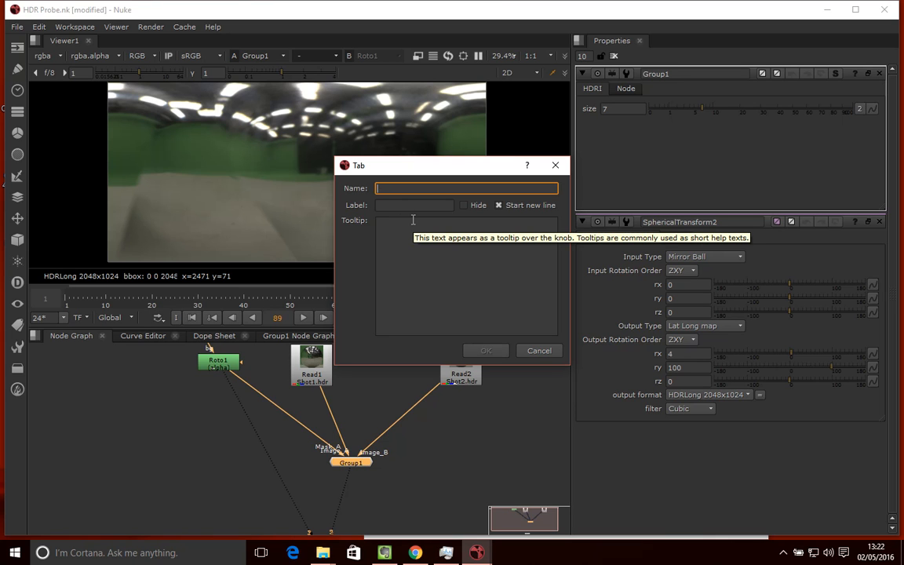
text(Image_Align)
click(424, 204)
text(Image Align)
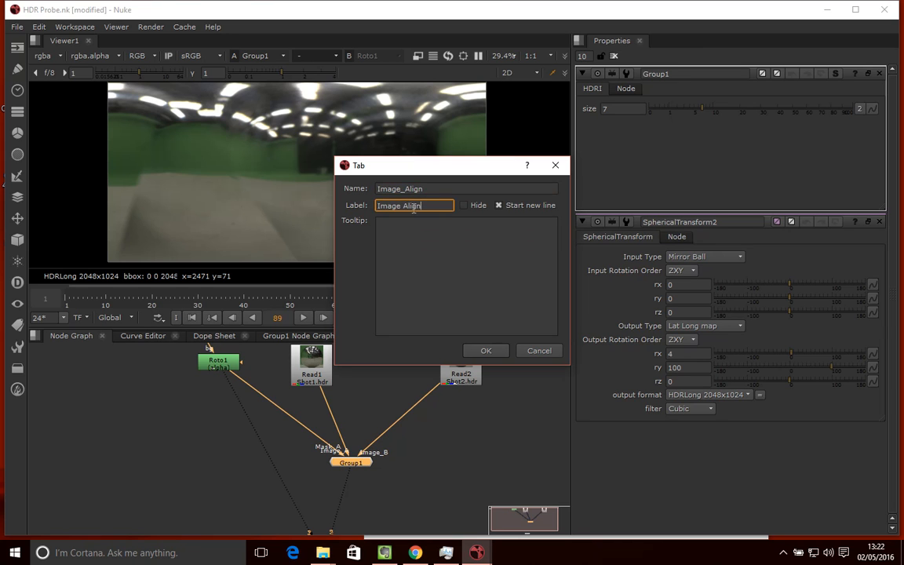
text(ment)
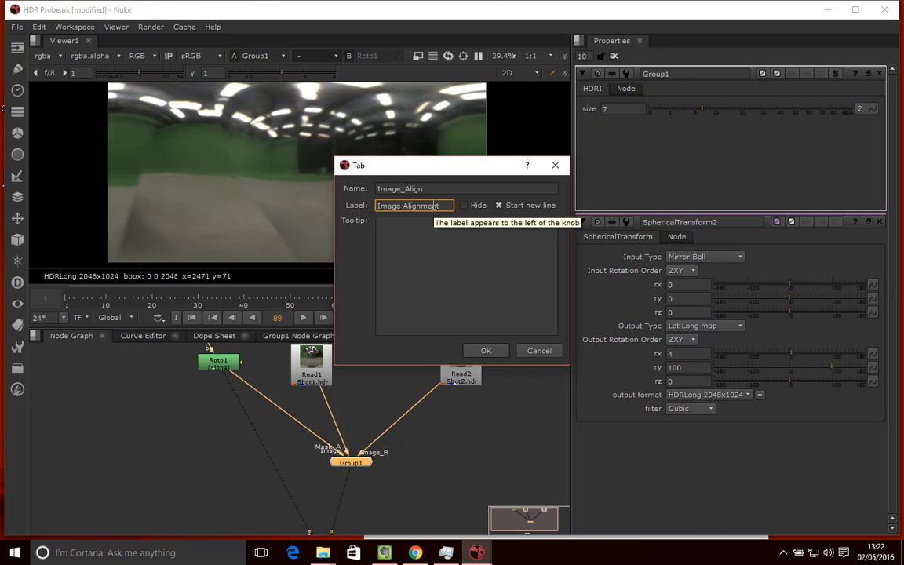
click(487, 351)
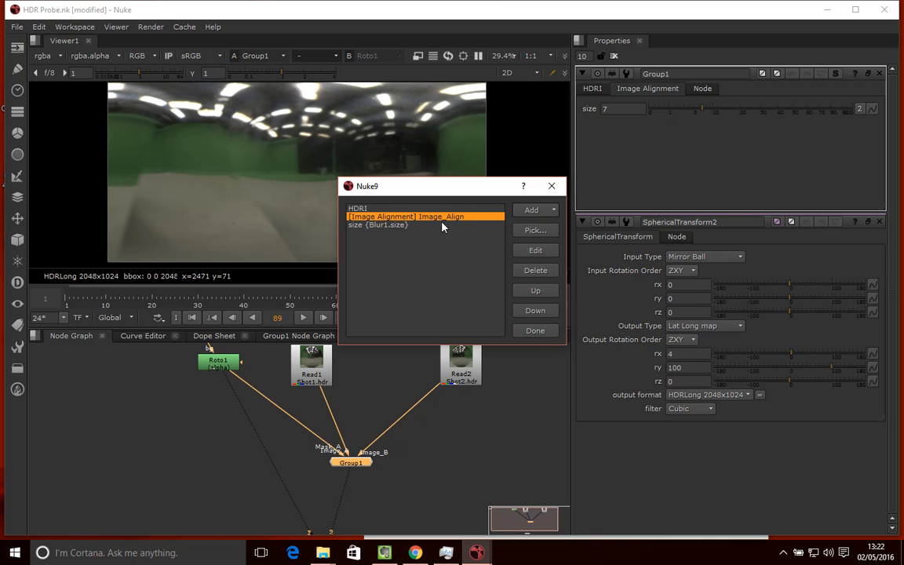
click(553, 188)
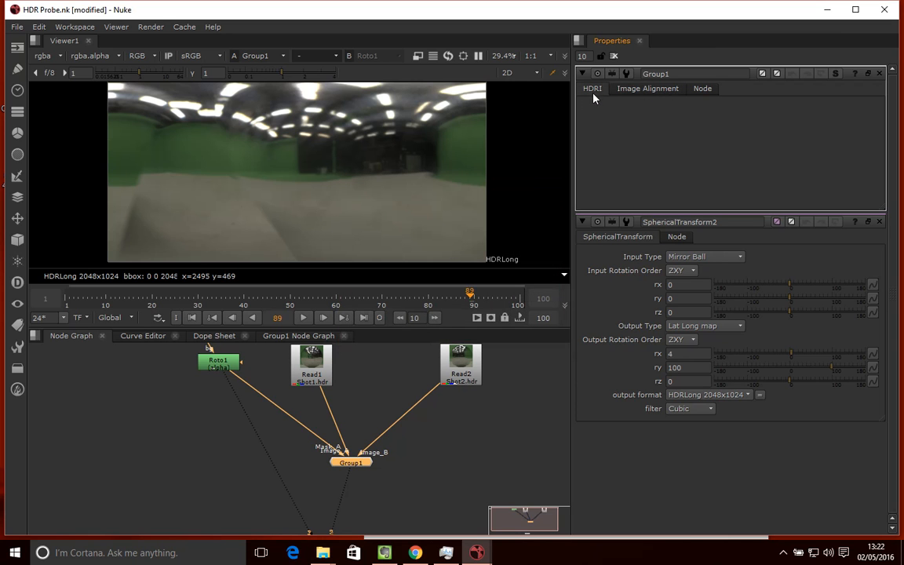
Move the Image Alignment tab entry below the Blur1 size knob in Group1's user knobs so size belongs to the HDRI tab
click(638, 91)
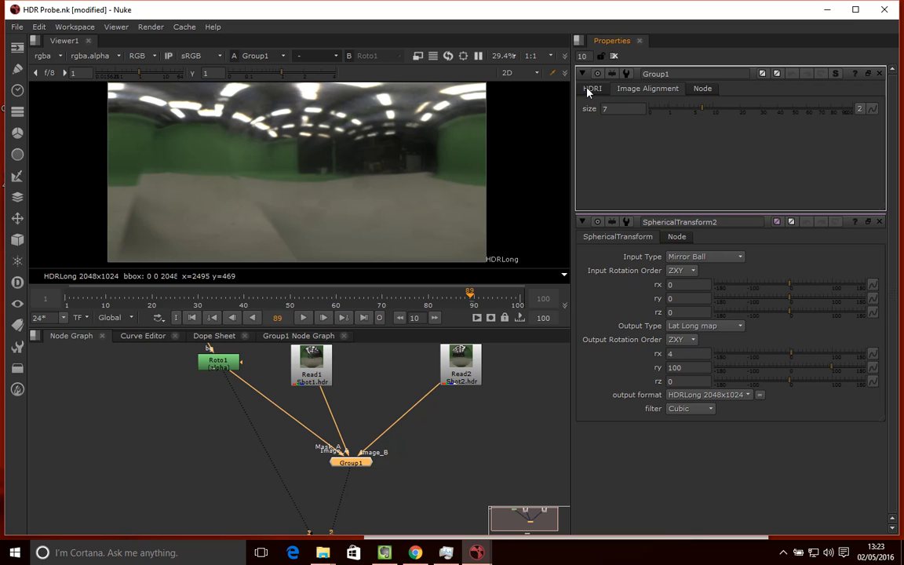
right_click(649, 93)
click(681, 99)
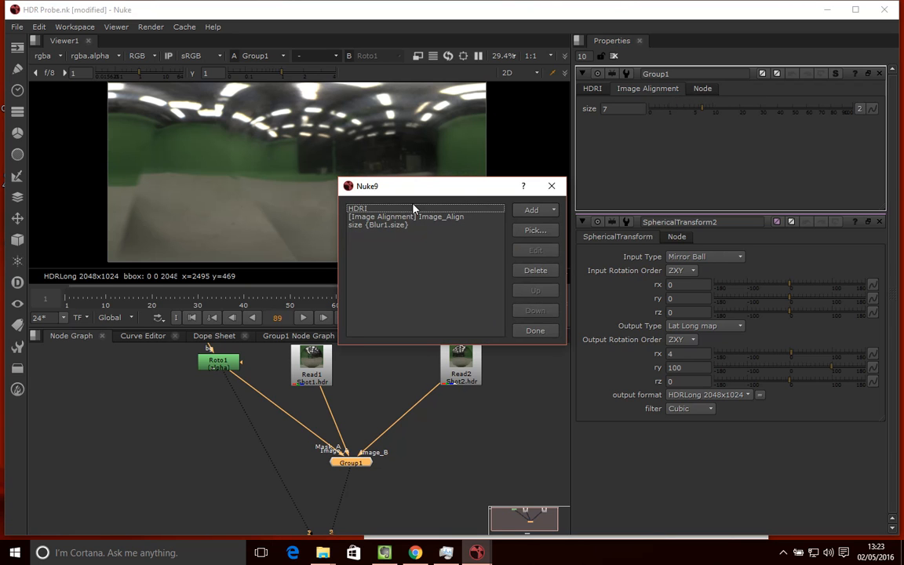
click(373, 225)
click(375, 216)
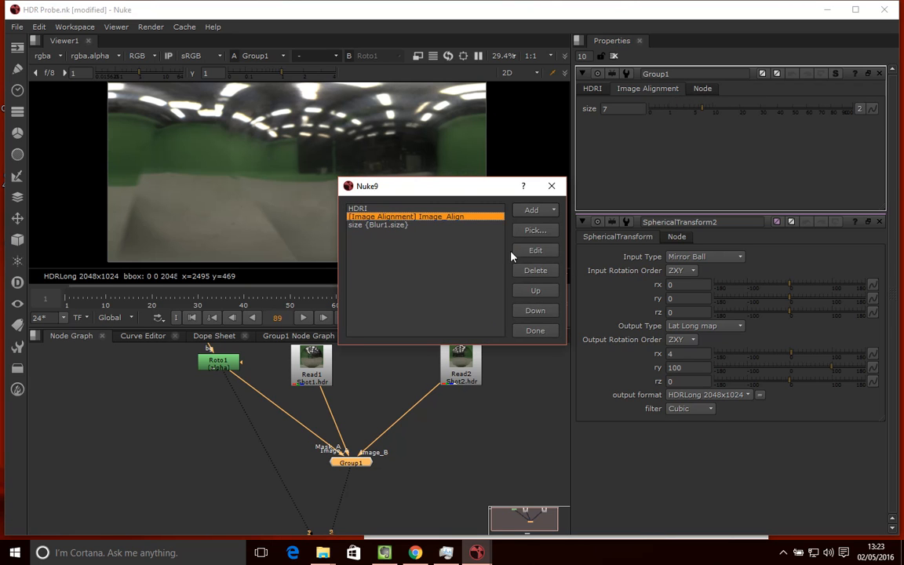
click(536, 311)
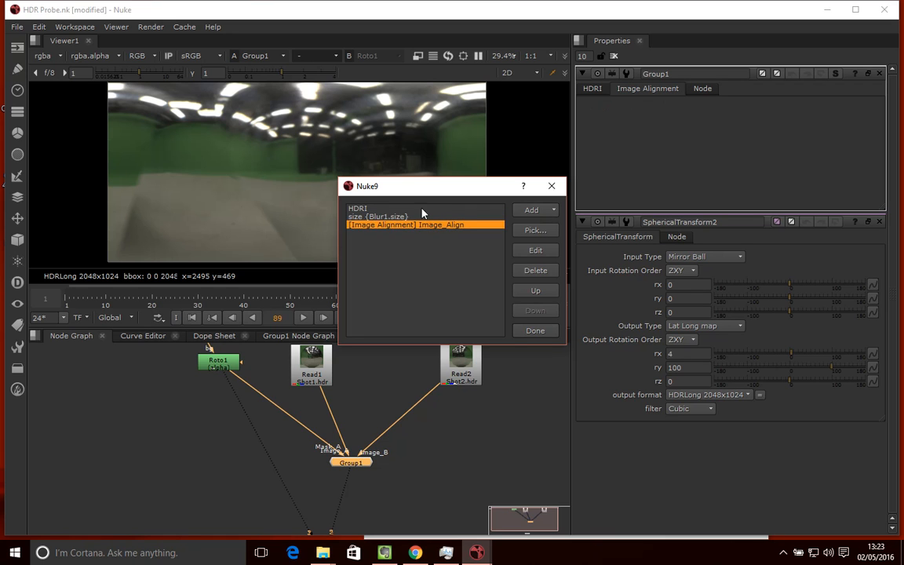
click(404, 216)
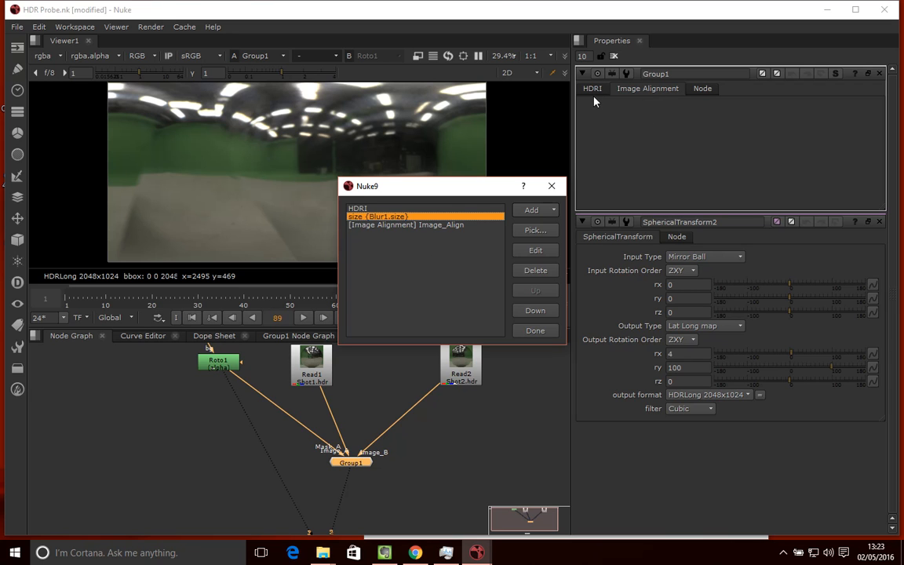
click(360, 208)
click(372, 217)
click(357, 225)
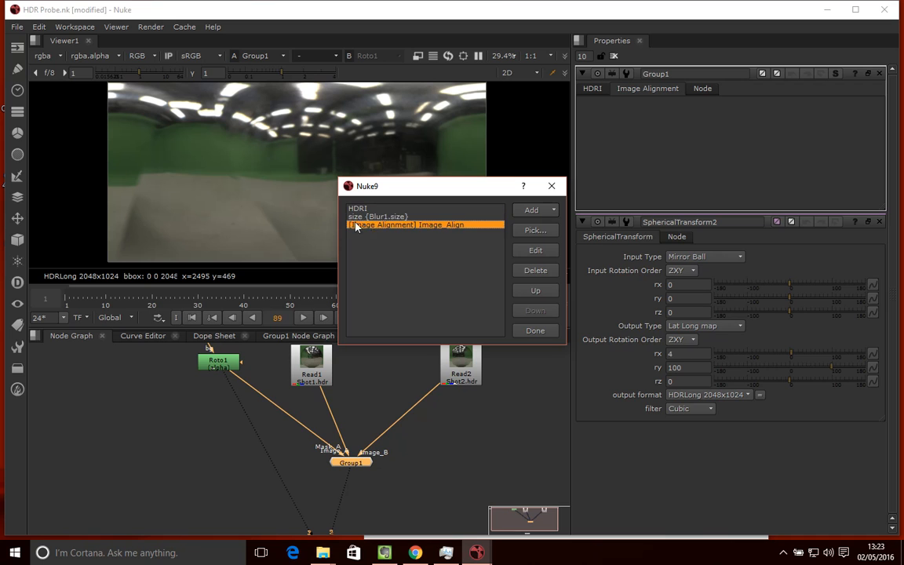
click(374, 238)
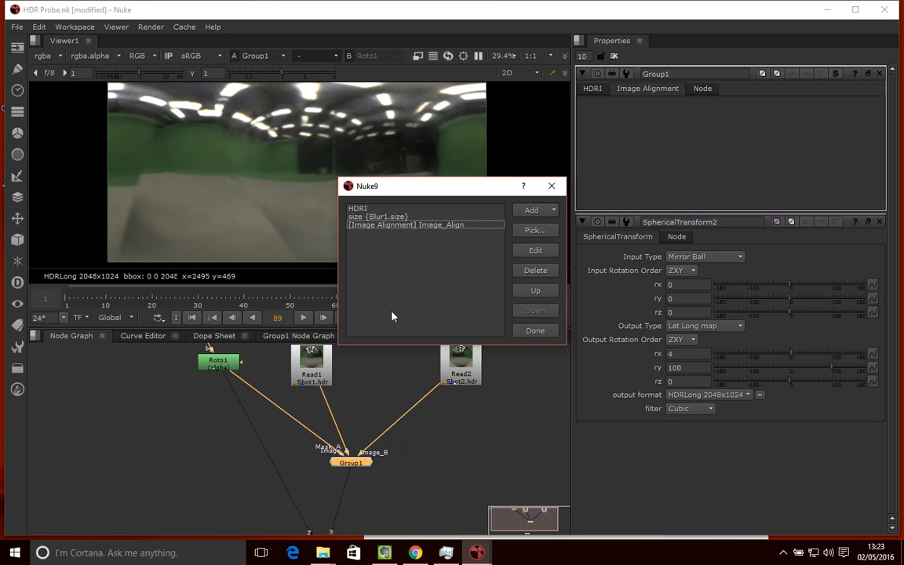
Add SphericalTransform1's output rotation knobs out_rx, out_ry and out_rz under Group1's Image Alignment tab
click(423, 217)
click(421, 225)
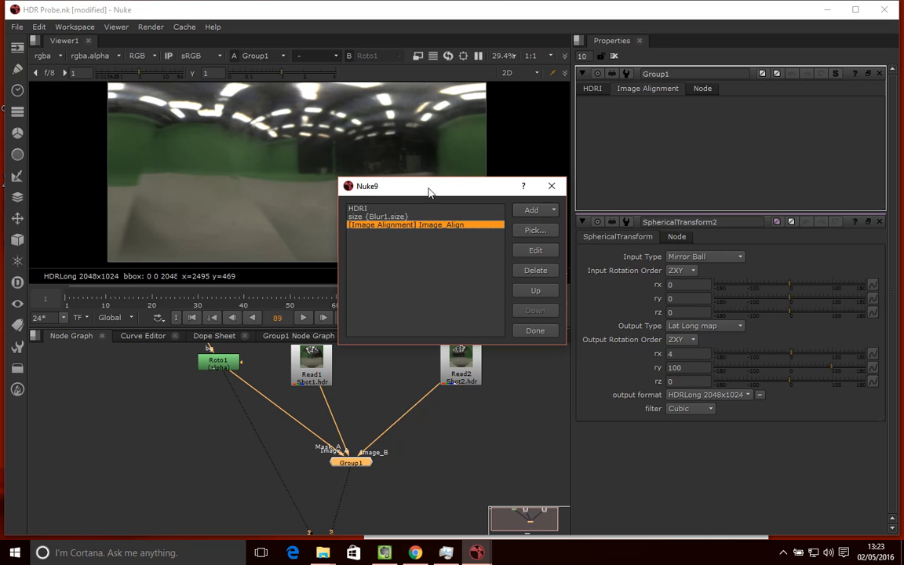
drag(455, 188, 440, 158)
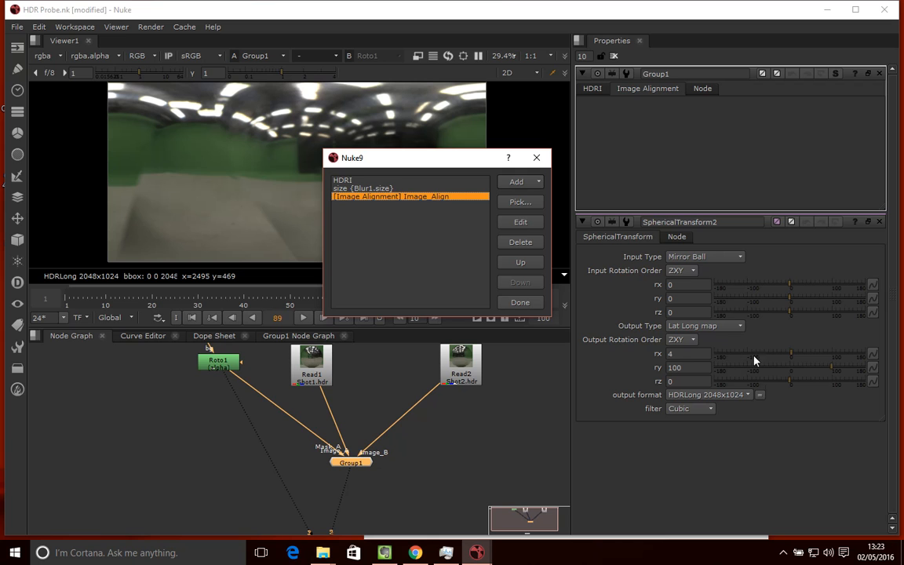
click(518, 204)
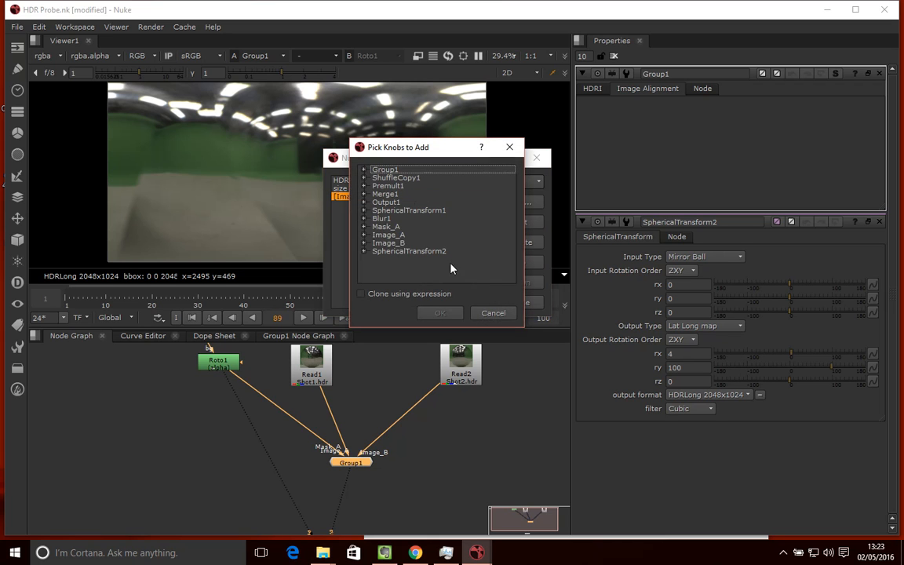
click(364, 211)
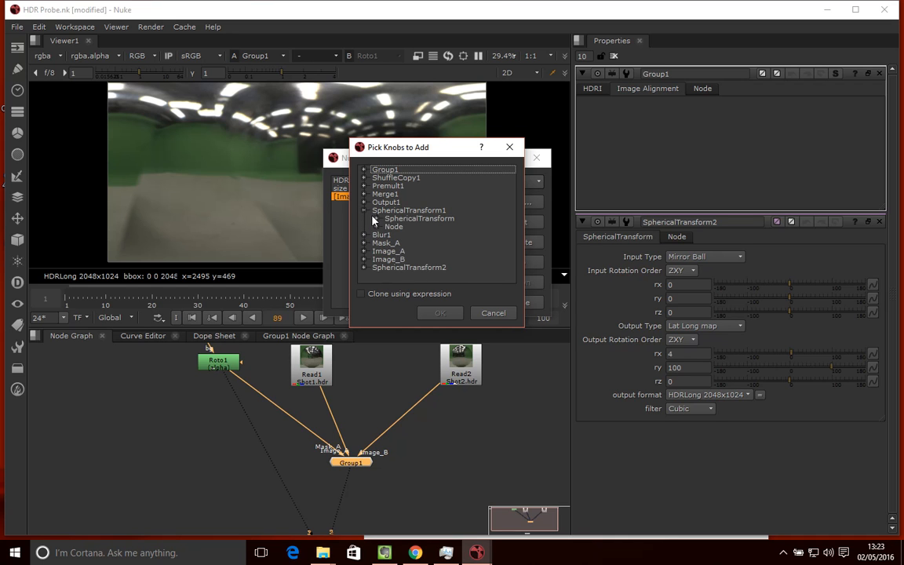
click(375, 219)
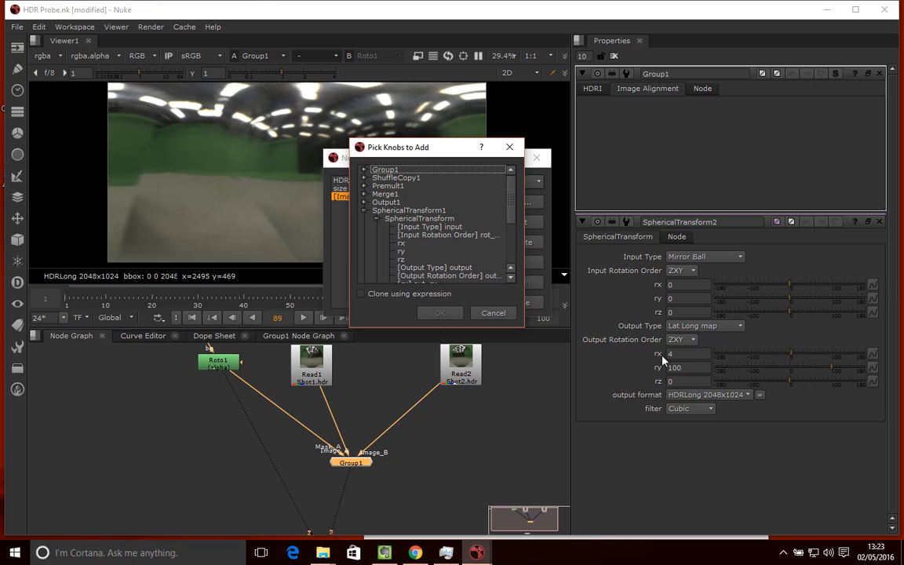
click(511, 277)
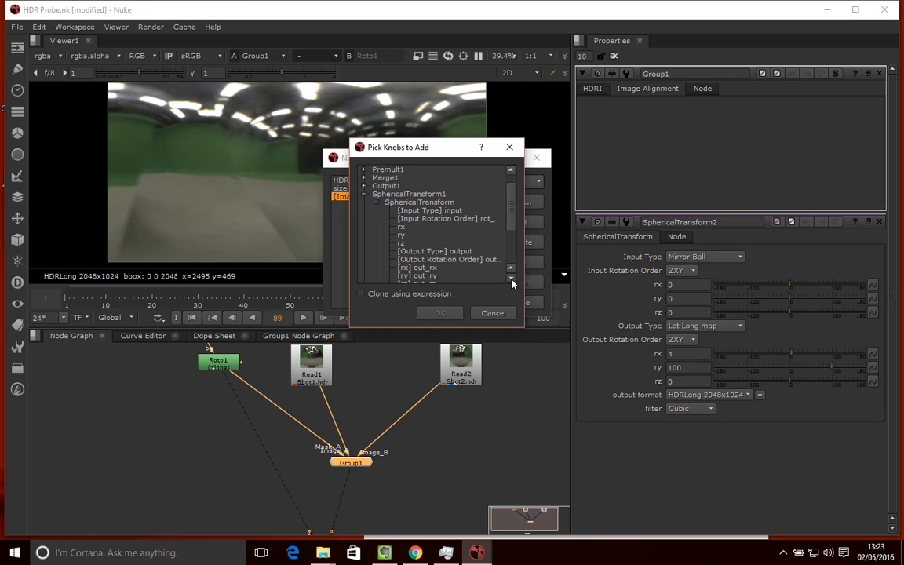
click(511, 278)
click(430, 244)
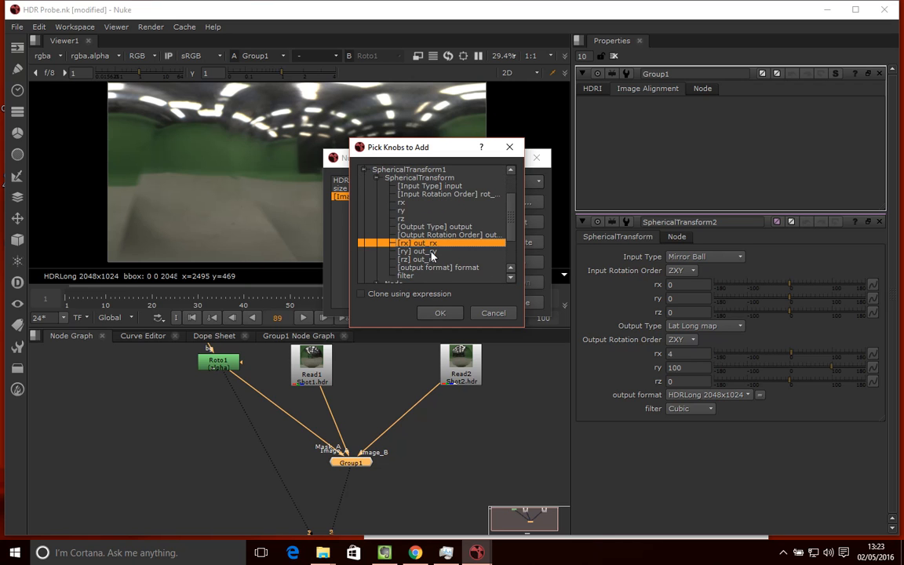
shift+click(427, 259)
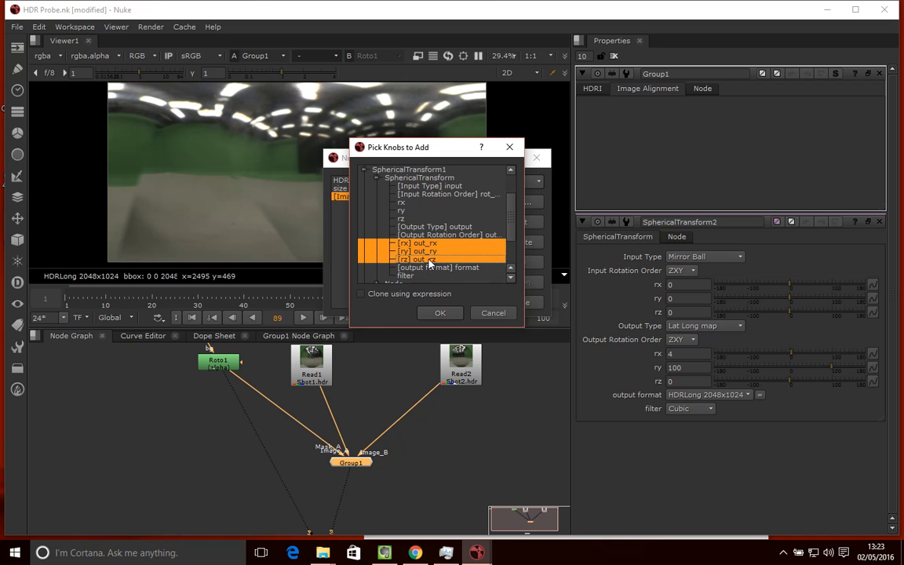
click(440, 313)
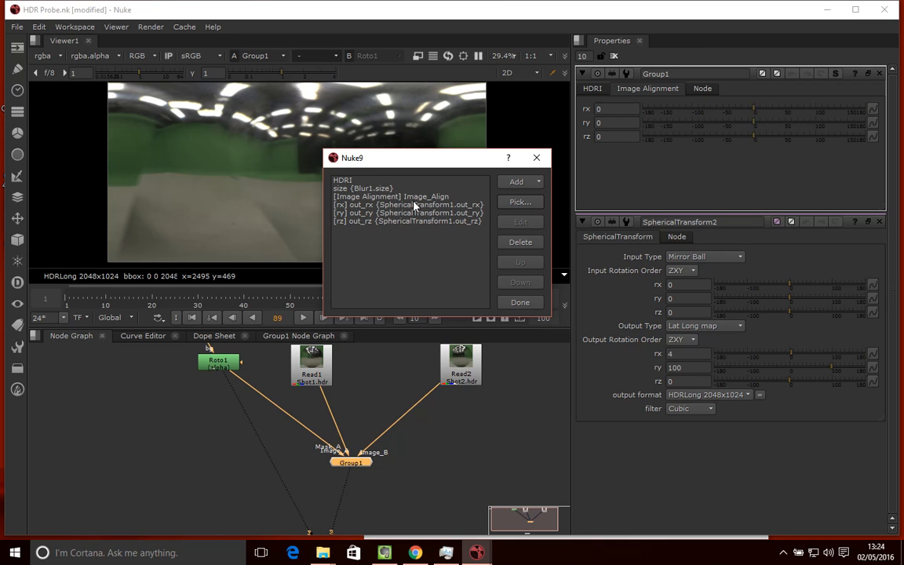
Add a static text knob to Group1 with the name AlignImageA and the label Image A Alignment
click(523, 185)
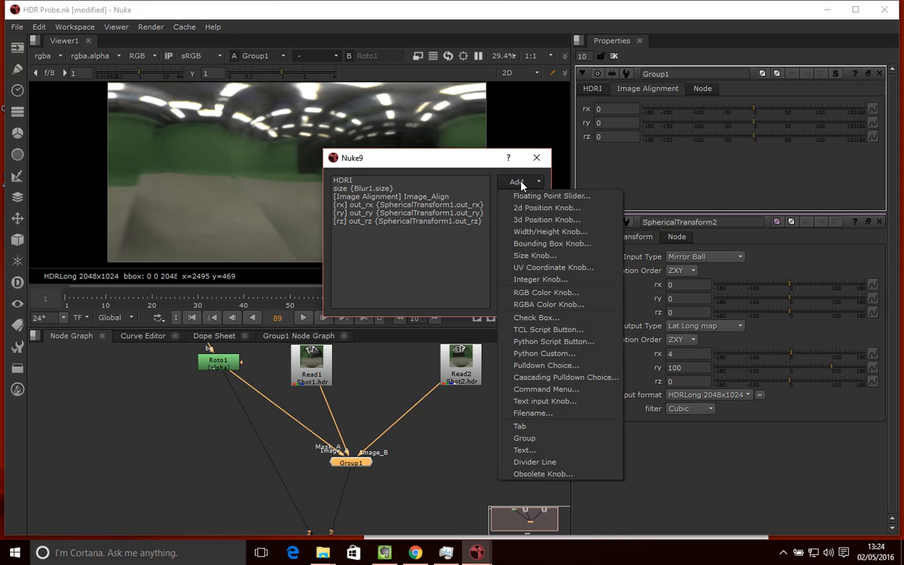
click(522, 450)
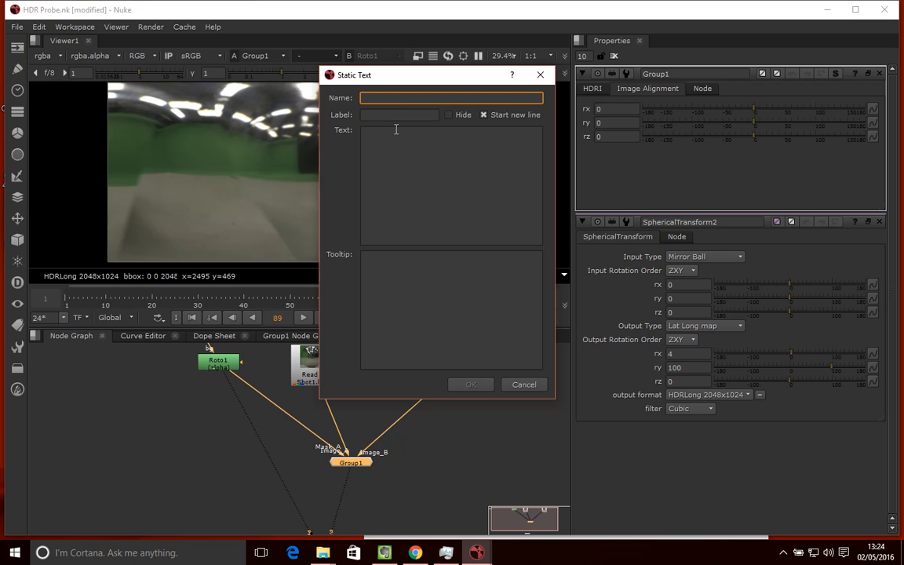
text(AlignImageA)
click(390, 115)
text(Image &)
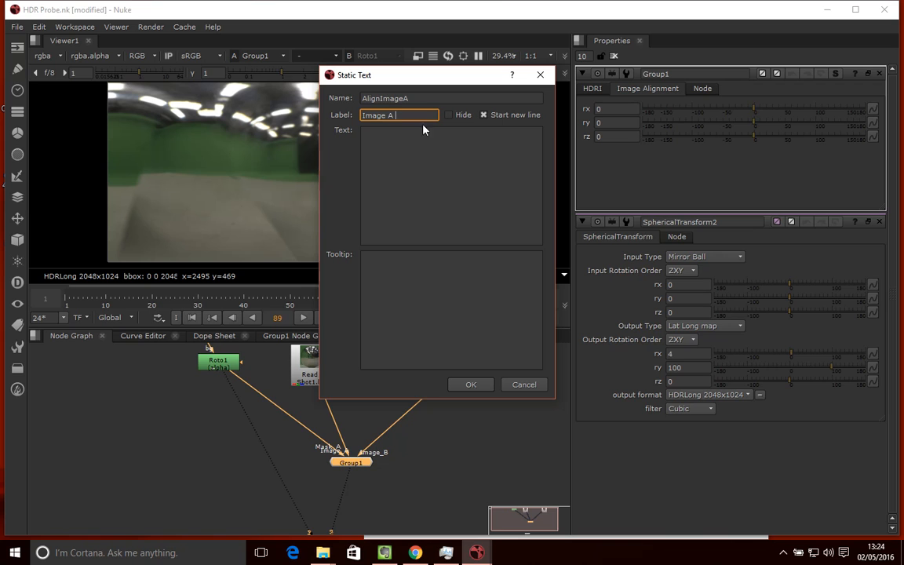
key(BackSpace)
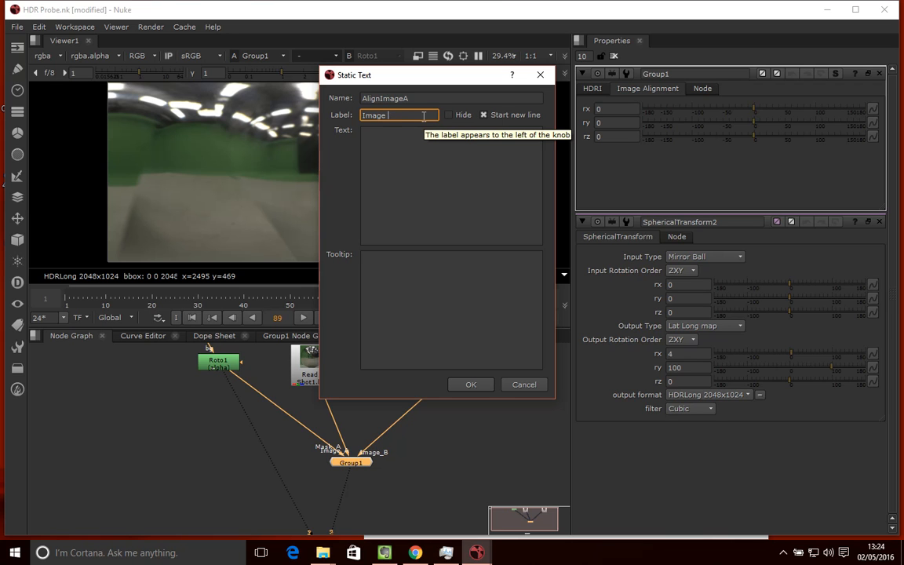
key(BackSpace)
key(BackSpace)
key(BackSpace)
key(BackSpace)
key(BackSpace)
key(BackSpace)
text(Image A Alignment)
click(470, 385)
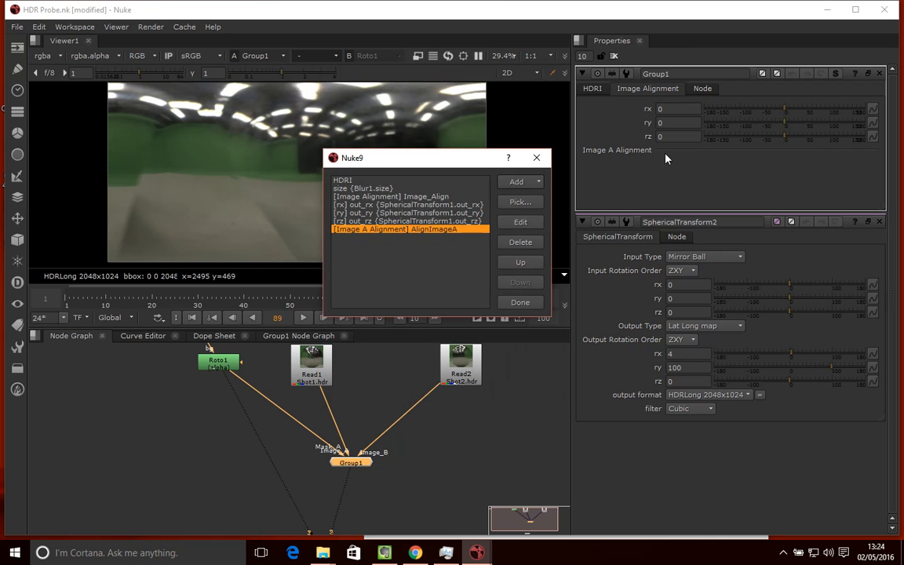
Move the Image A Alignment text above the three SphericalTransform1 rotation knobs
click(517, 264)
click(517, 264)
click(517, 263)
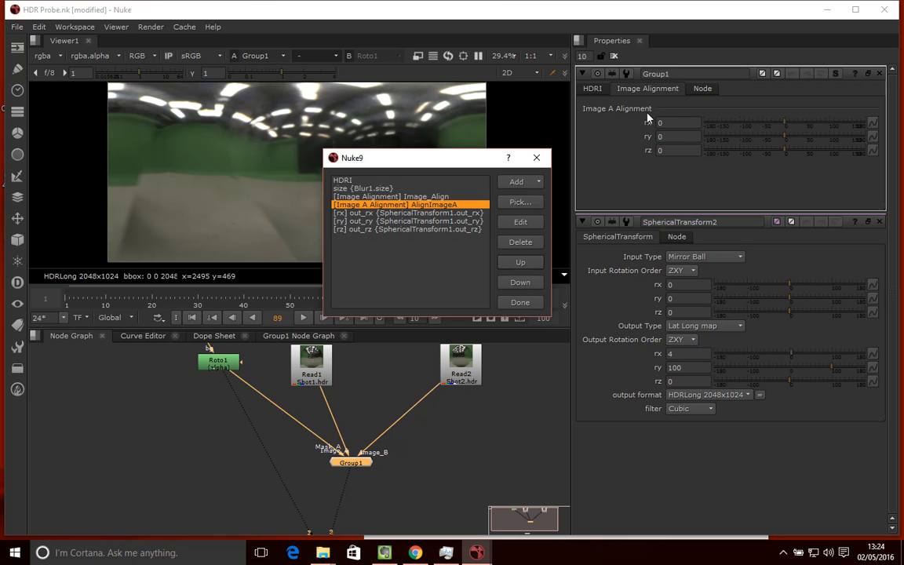
Add a second static text knob to Group1 with the name AlignB and the label Image B Alignment
click(408, 205)
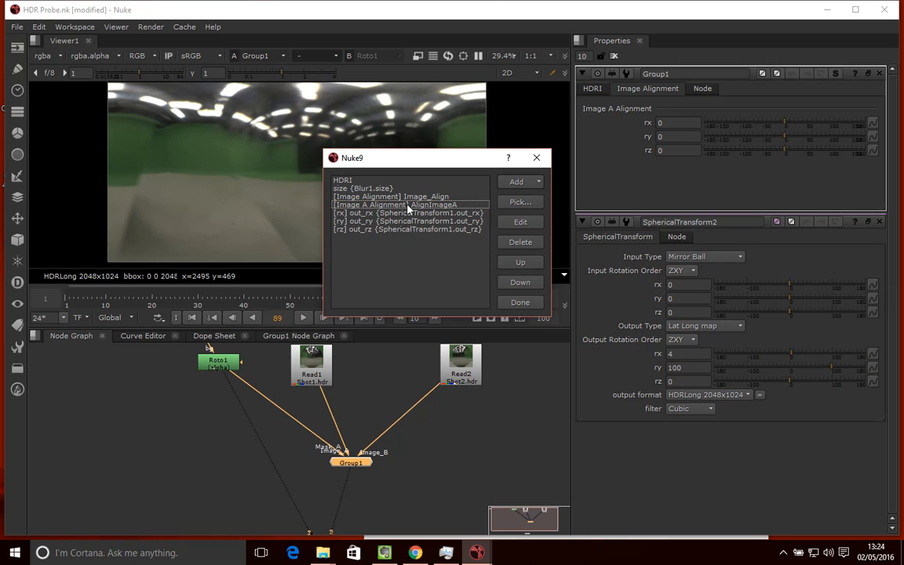
click(525, 182)
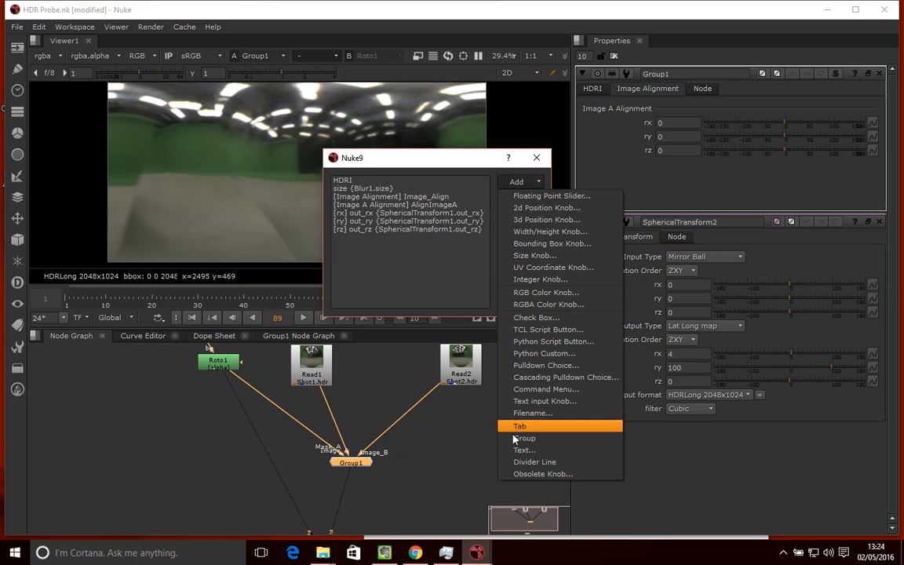
click(532, 452)
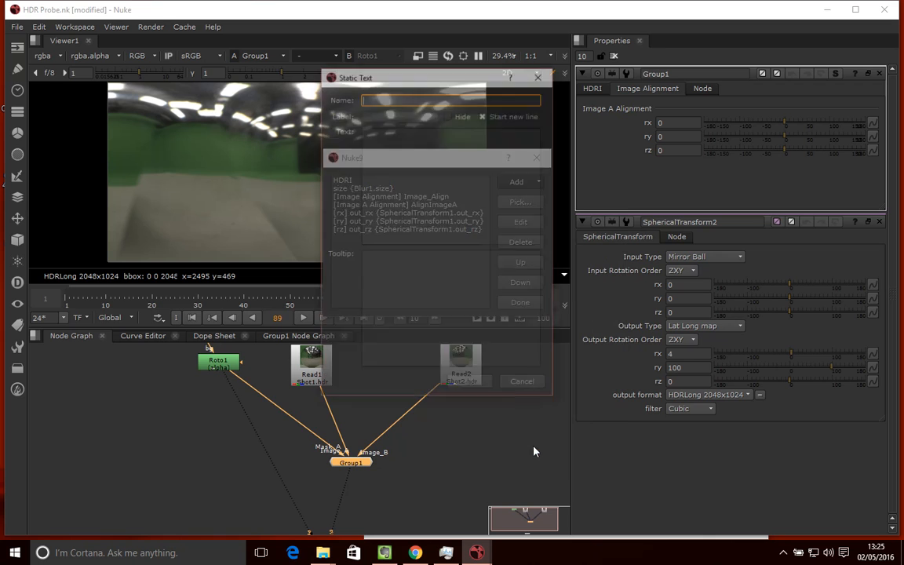
text(Imahge)
key(BackSpace)
key(BackSpace)
key(BackSpace)
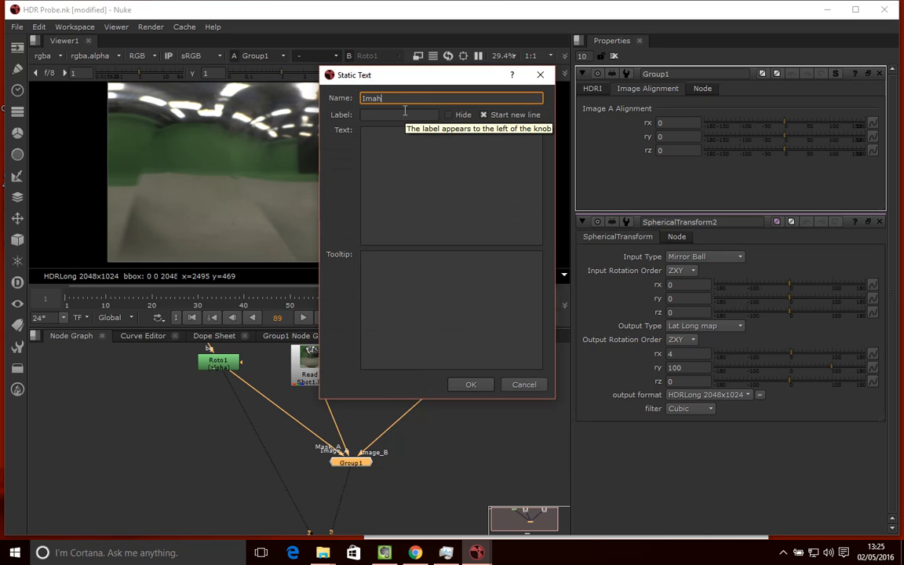
key(BackSpace)
key(BackSpace)
key(BackSpace)
text(AlignB)
click(405, 114)
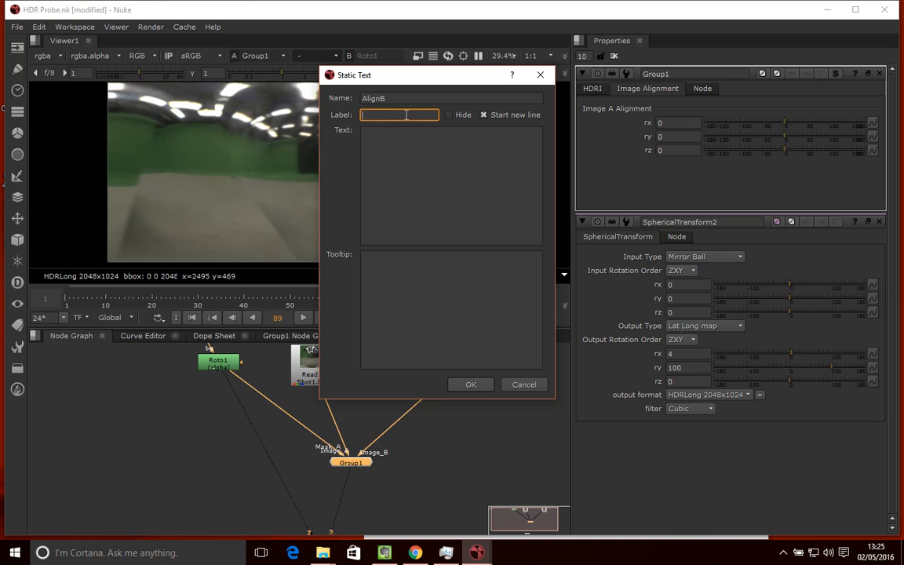
text(Image B Alignment)
click(480, 387)
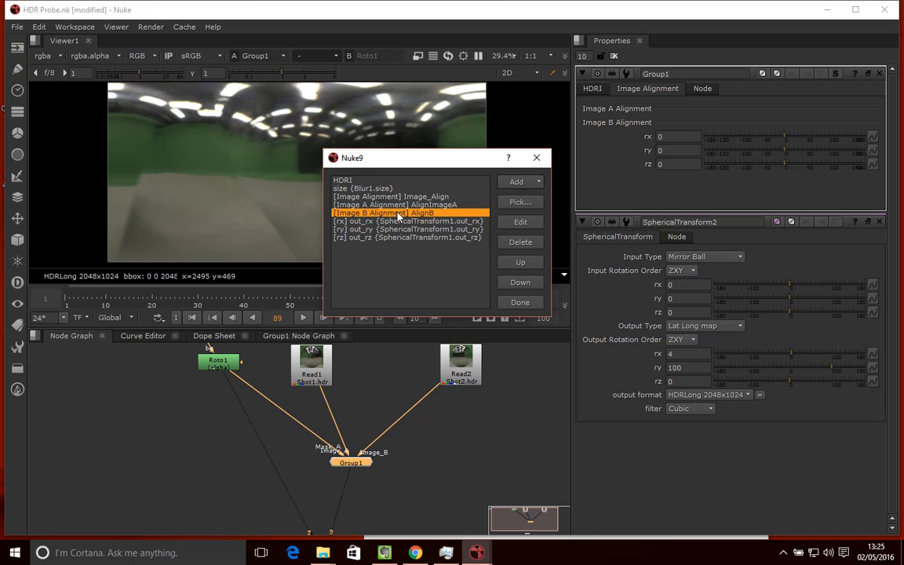
Move the Image B Alignment text below the three SphericalTransform1 rotation knobs
click(523, 282)
click(523, 282)
click(524, 283)
click(396, 231)
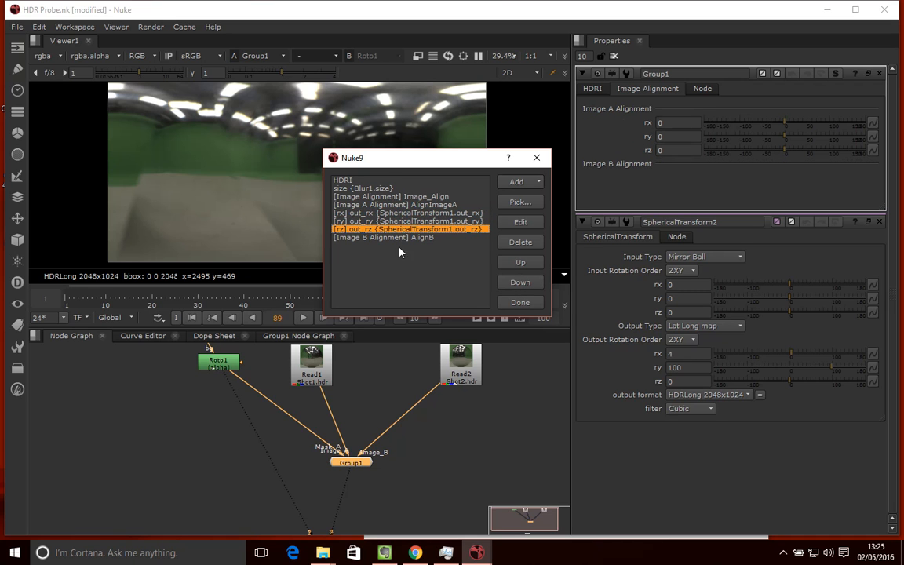
Add SphericalTransform2's out_rx, out_ry and out_rz knobs beneath the Image B Alignment text and finish editing the user knobs
click(368, 237)
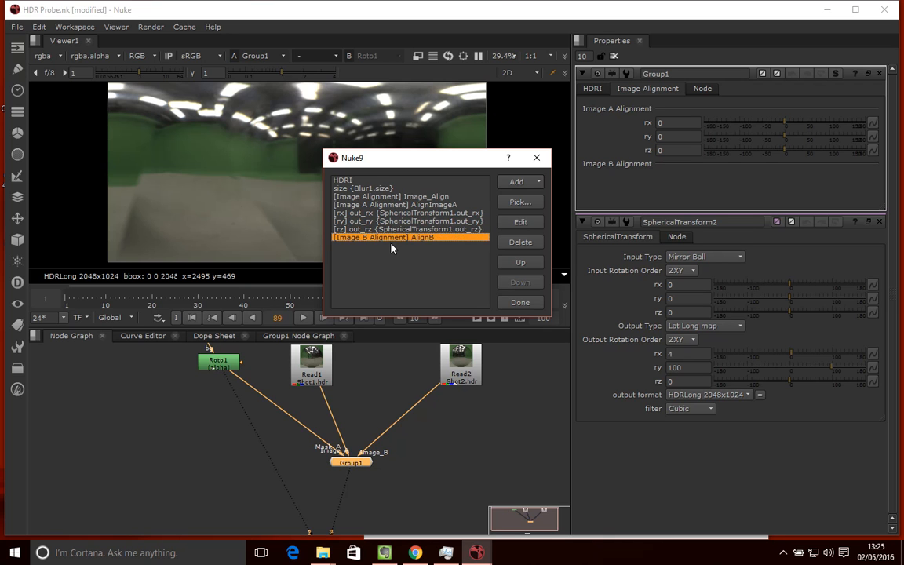
click(382, 229)
click(386, 236)
click(388, 231)
click(391, 236)
click(520, 202)
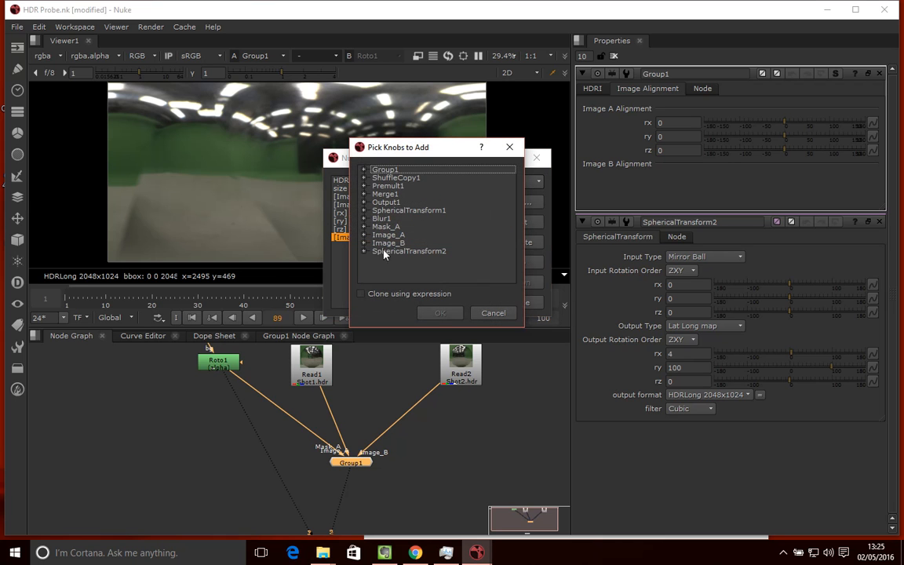
click(380, 252)
click(363, 251)
click(375, 260)
scroll(396, 236, down, 3)
click(425, 253)
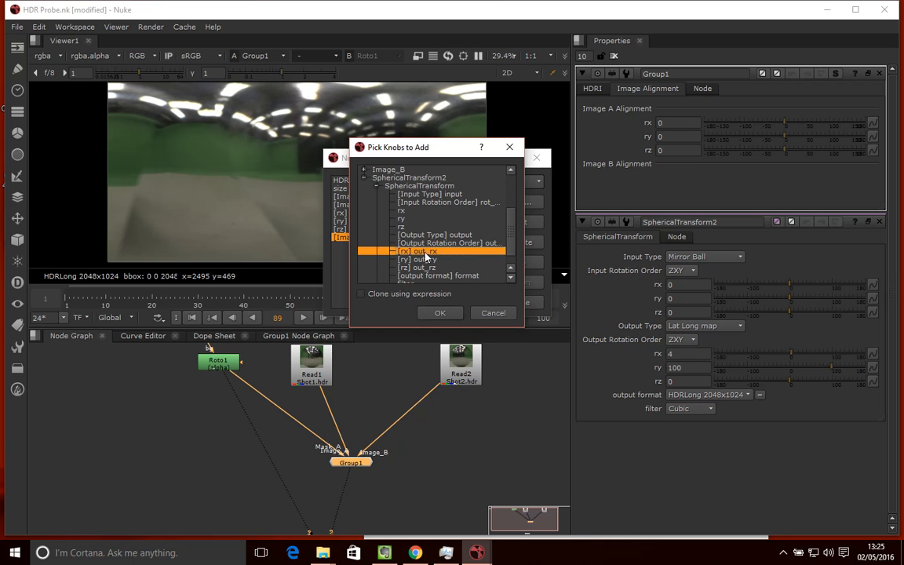
shift+click(424, 268)
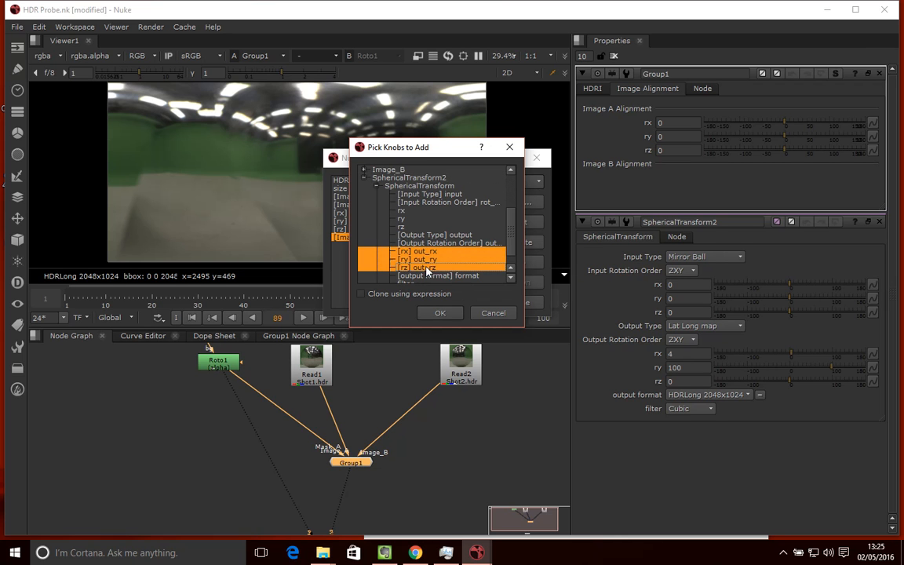
click(441, 312)
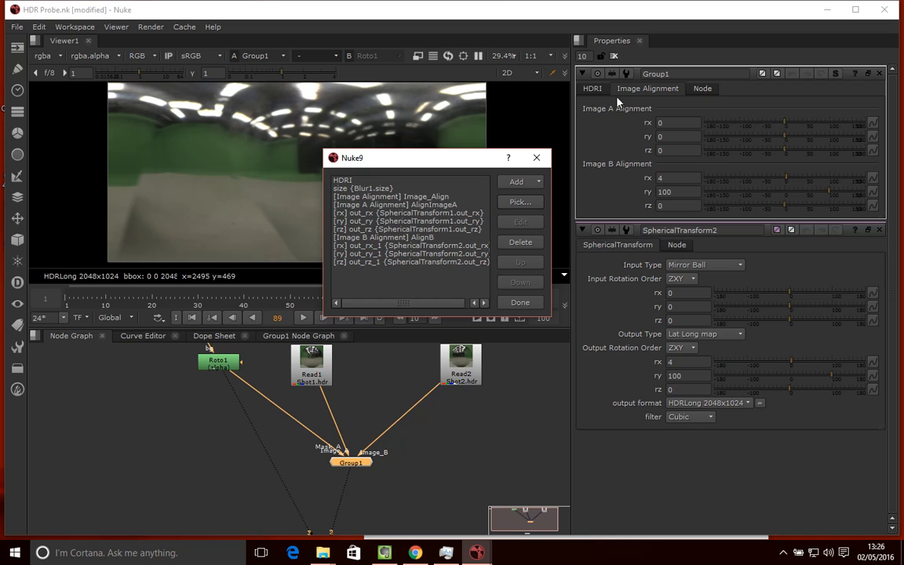
click(521, 303)
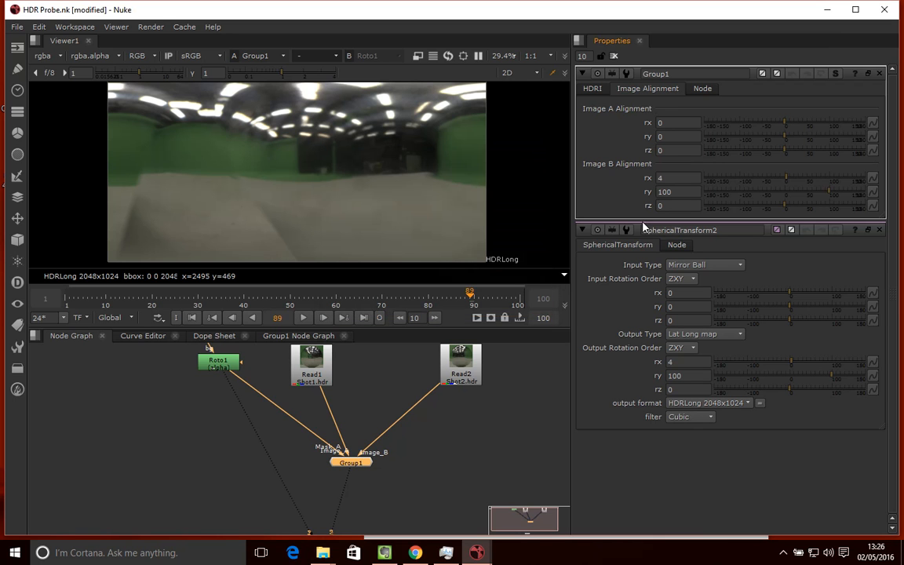
Set Group1's blur size to 9 and the Image B Alignment ry rotation to 104
click(592, 89)
drag(687, 113, 710, 111)
click(648, 88)
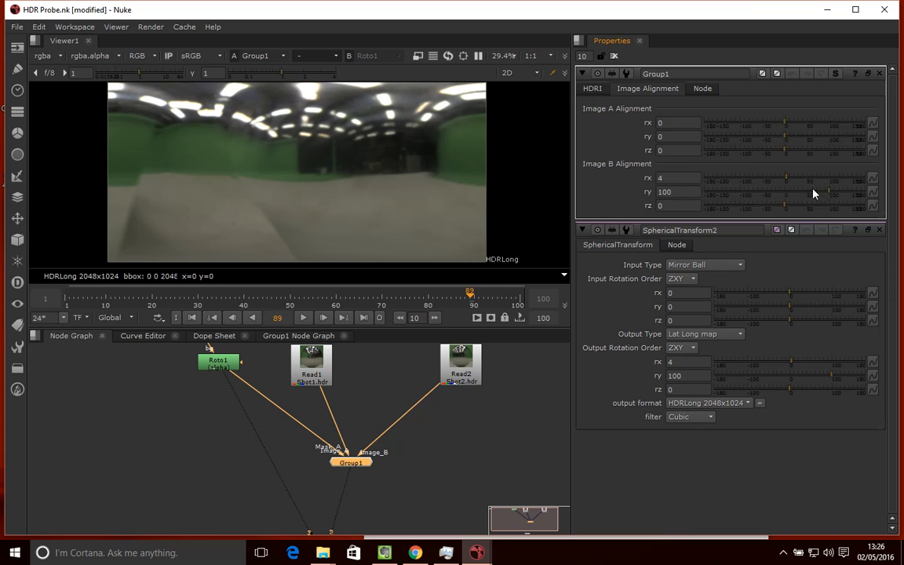
mouse_move(829, 195)
mouse_down()
mouse_move(765, 202)
mouse_move(833, 196)
mouse_up()
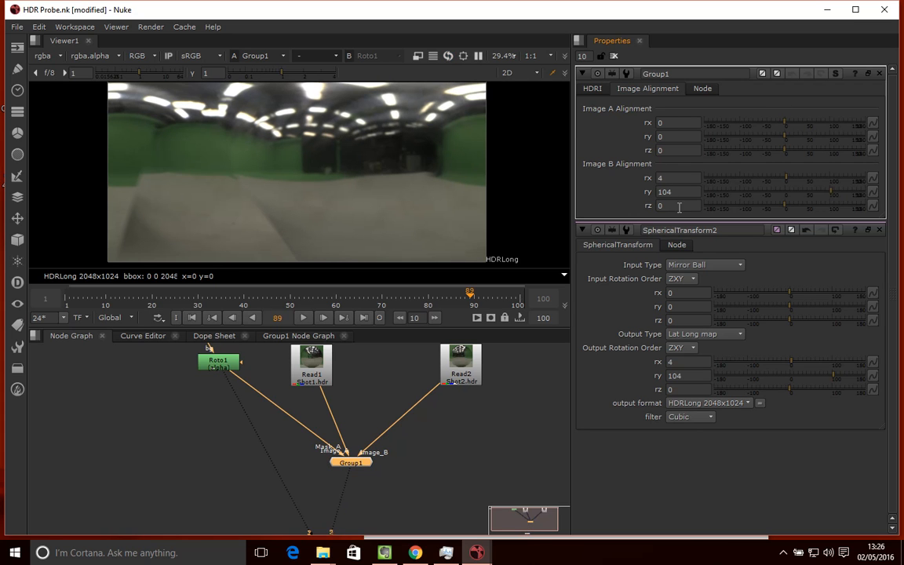
Relabel Group1's size knob on the HDRI tab as Blur
click(596, 89)
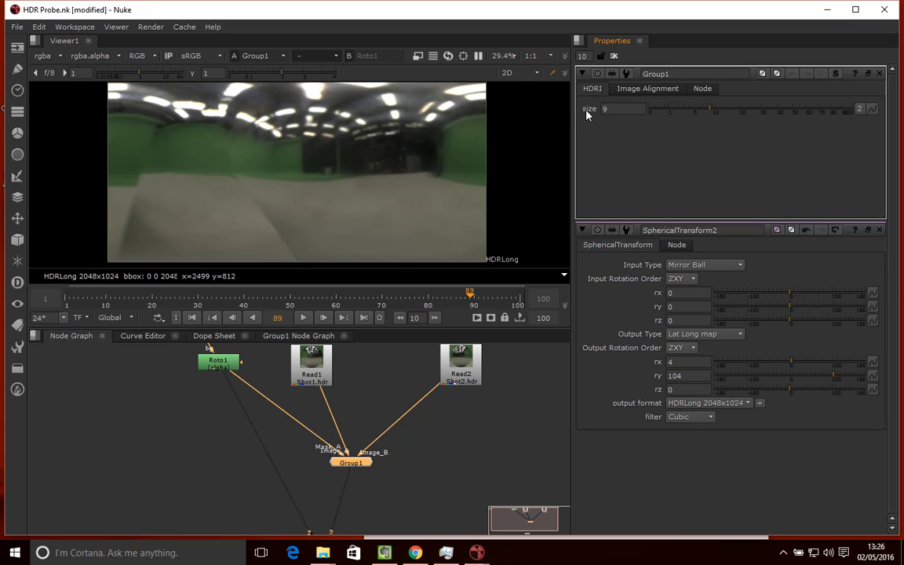
right_click(743, 84)
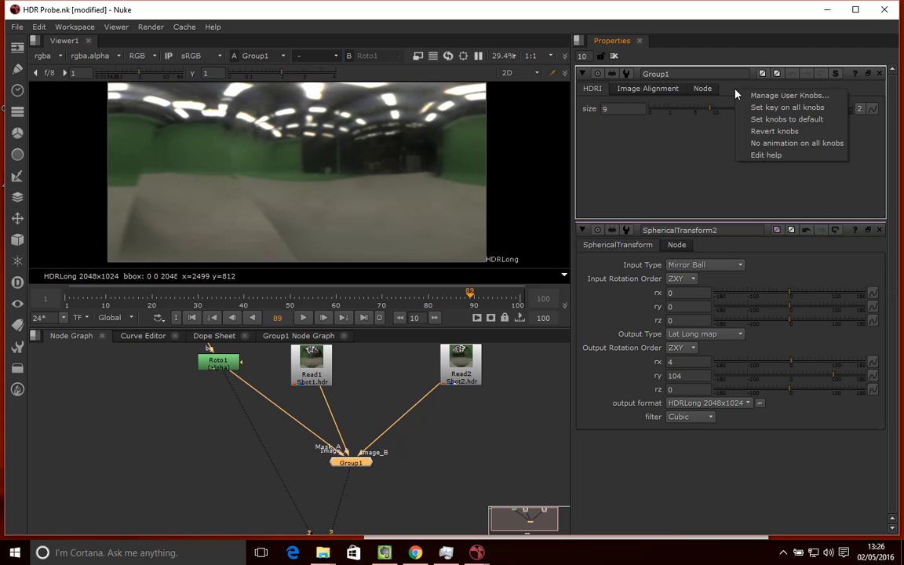
click(776, 93)
click(360, 216)
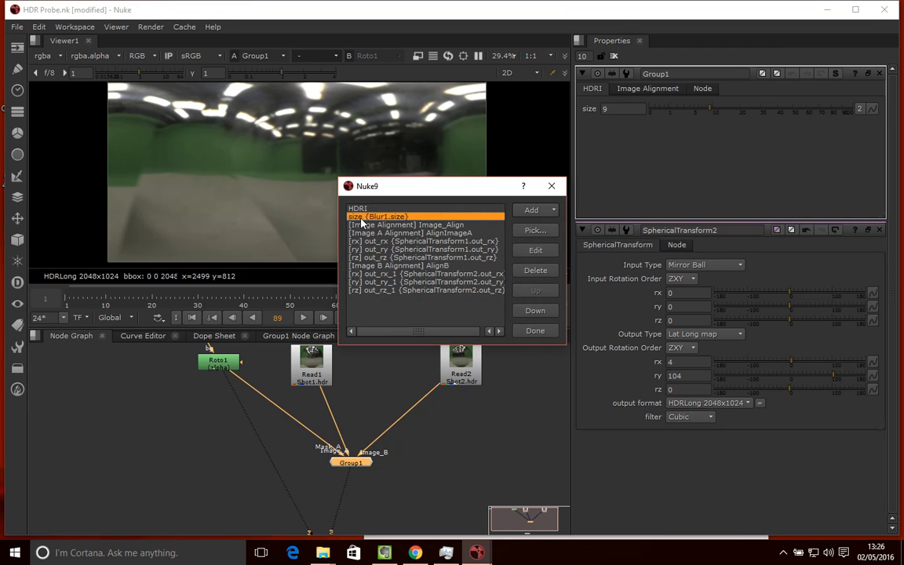
click(535, 250)
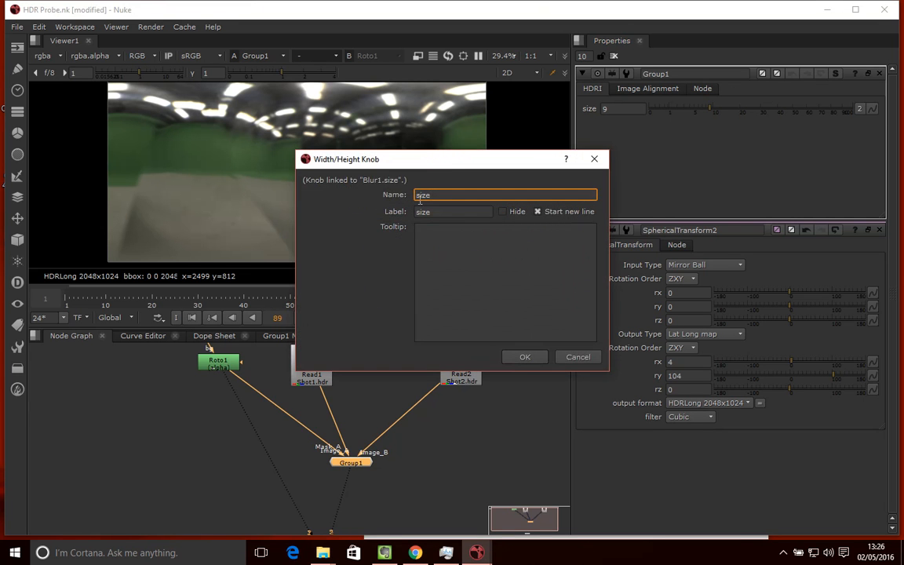
drag(464, 164, 362, 174)
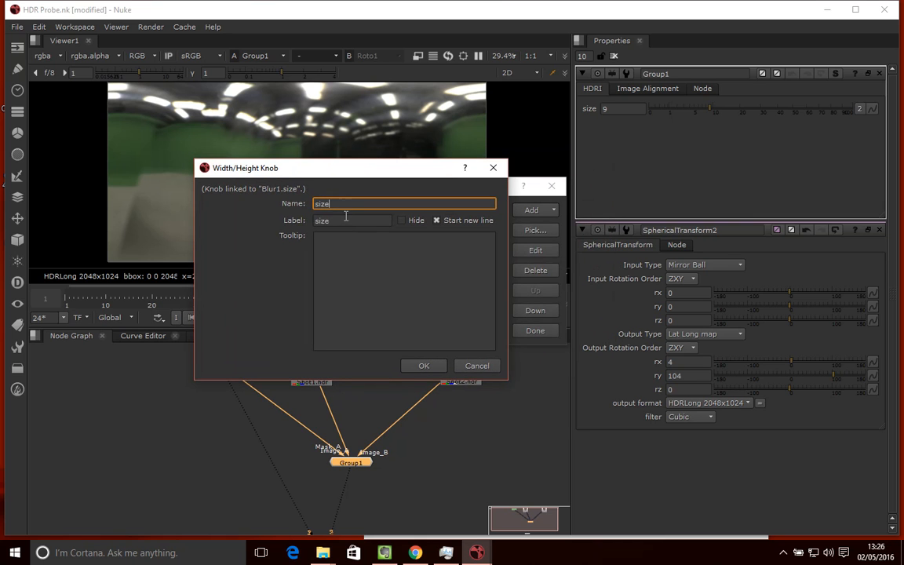
key(Tab)
text(Blur)
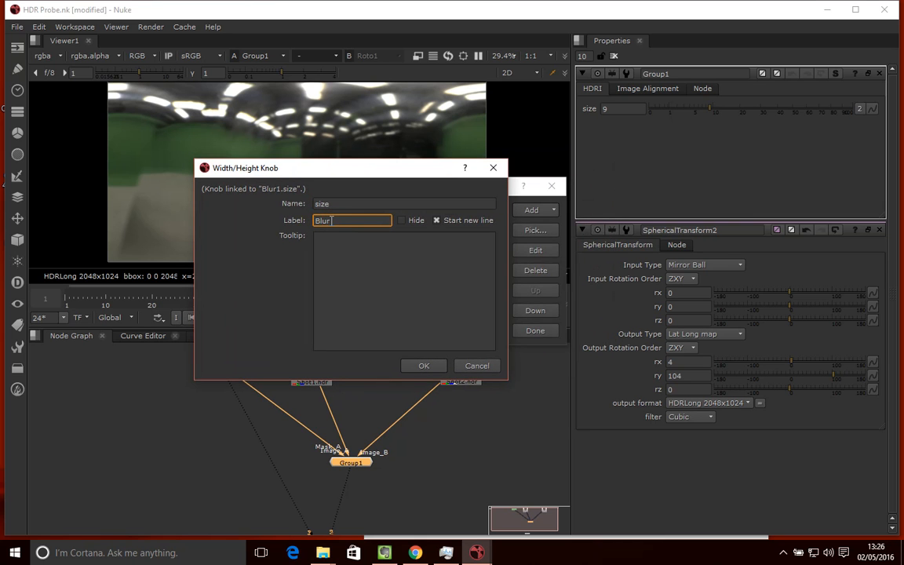
click(430, 366)
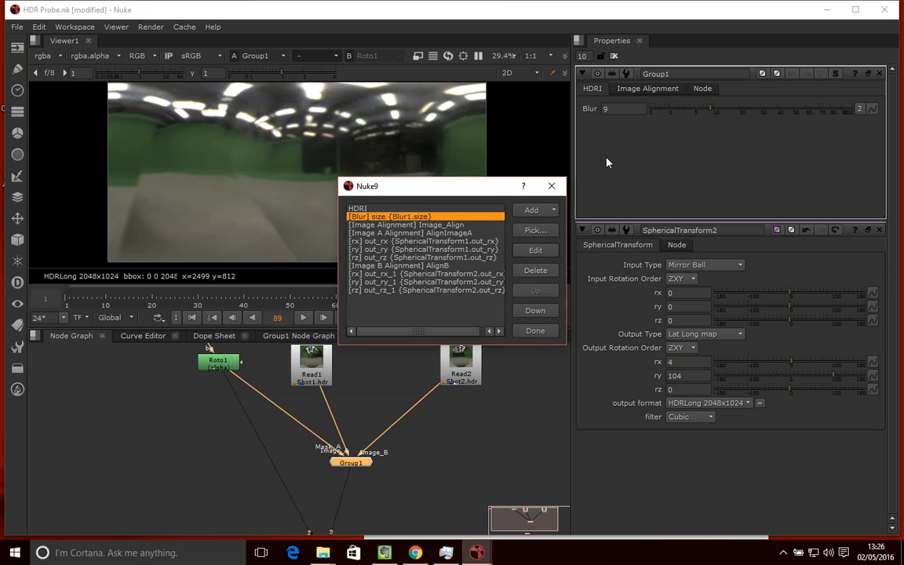
Extend the blur knob's label to Blur Size and finish editing the user knobs
click(535, 250)
click(451, 208)
text(Size)
key(Return)
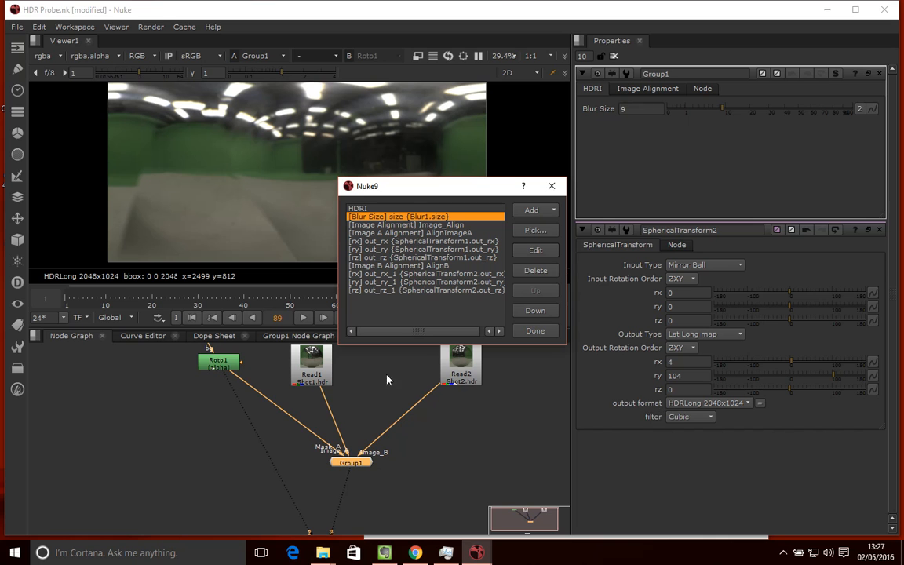
click(535, 330)
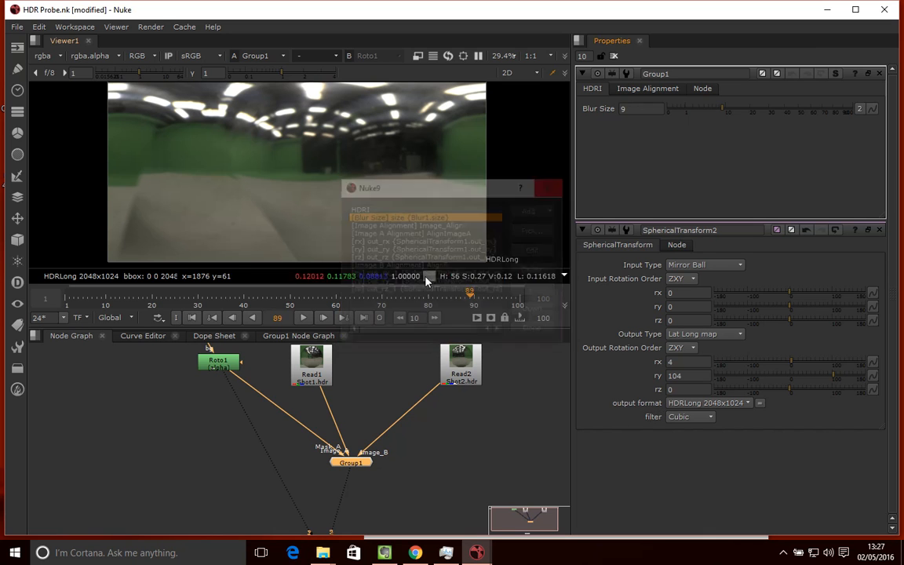
Add SphericalTransform1's output format knob to Group1's HDRI tab, directly above Blur Size, and finish editing the user knobs
click(313, 337)
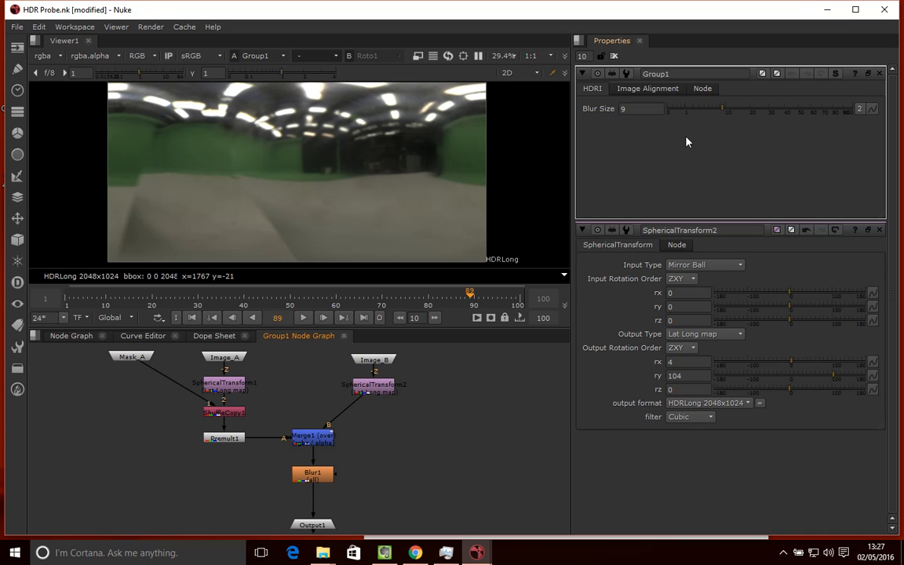
right_click(736, 87)
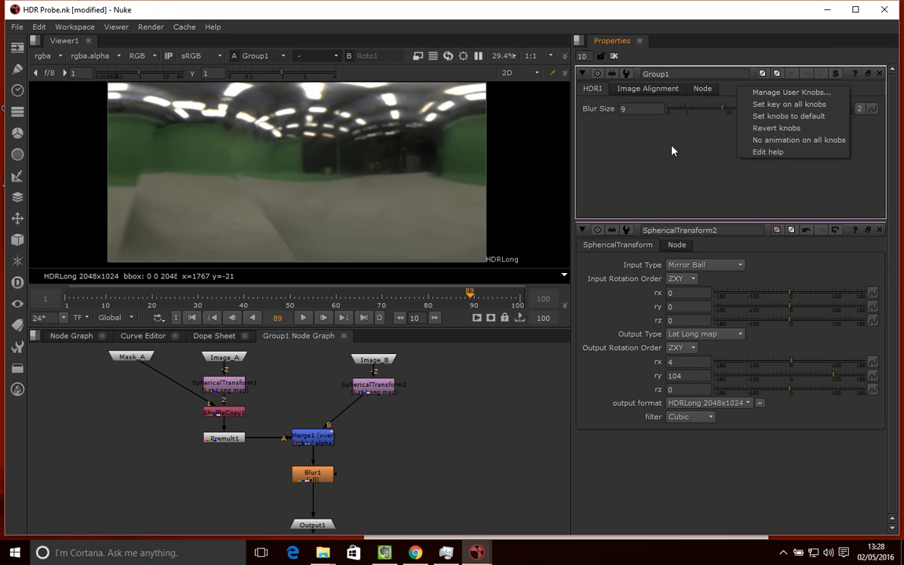
click(788, 92)
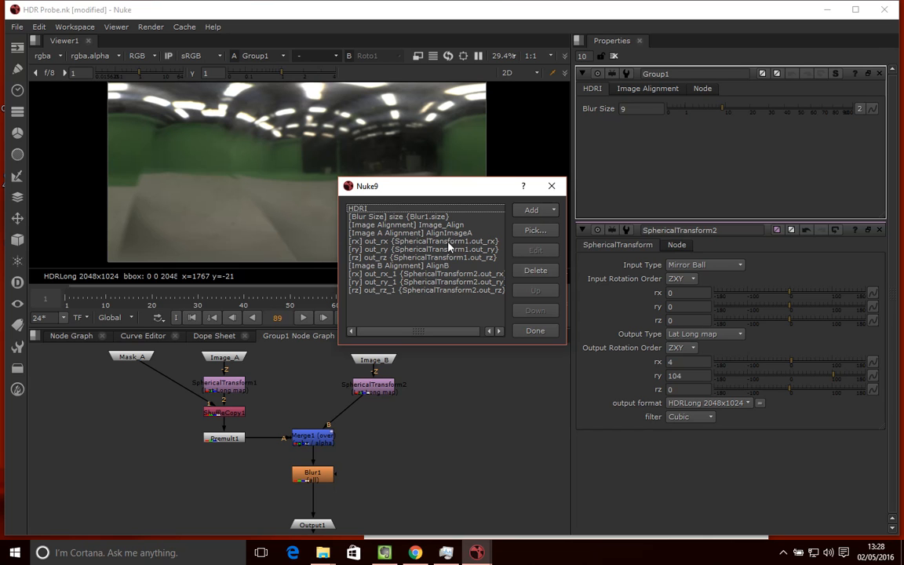
click(358, 210)
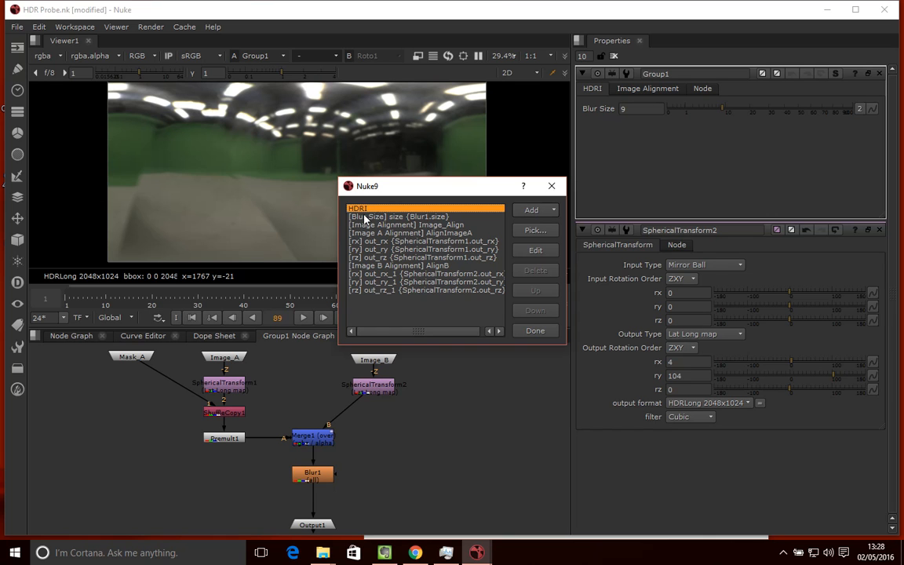
click(535, 230)
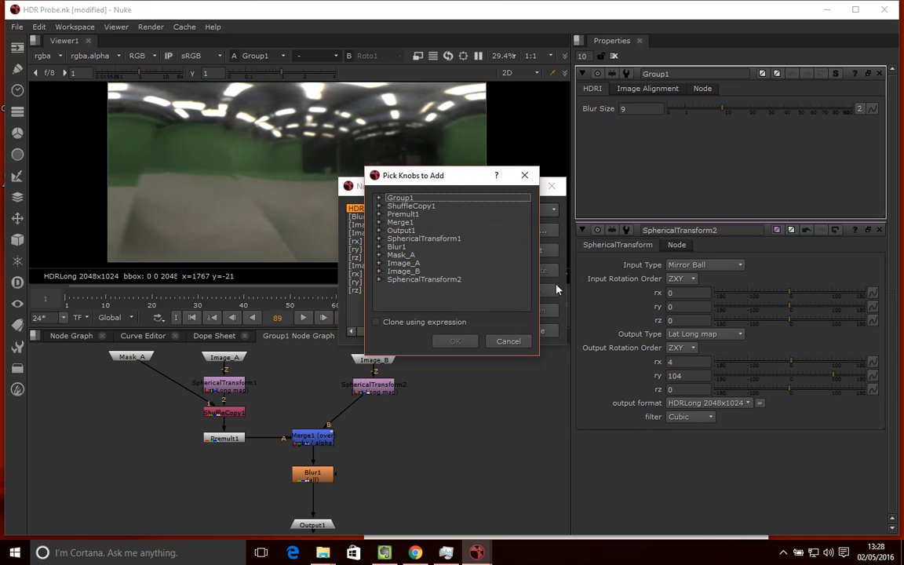
click(378, 239)
click(392, 247)
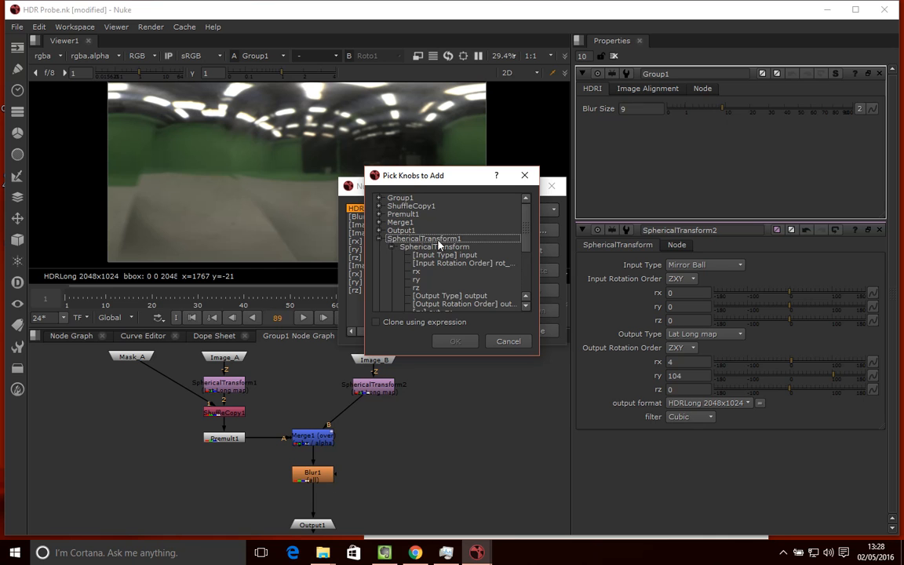
scroll(438, 245, down, 2)
click(451, 288)
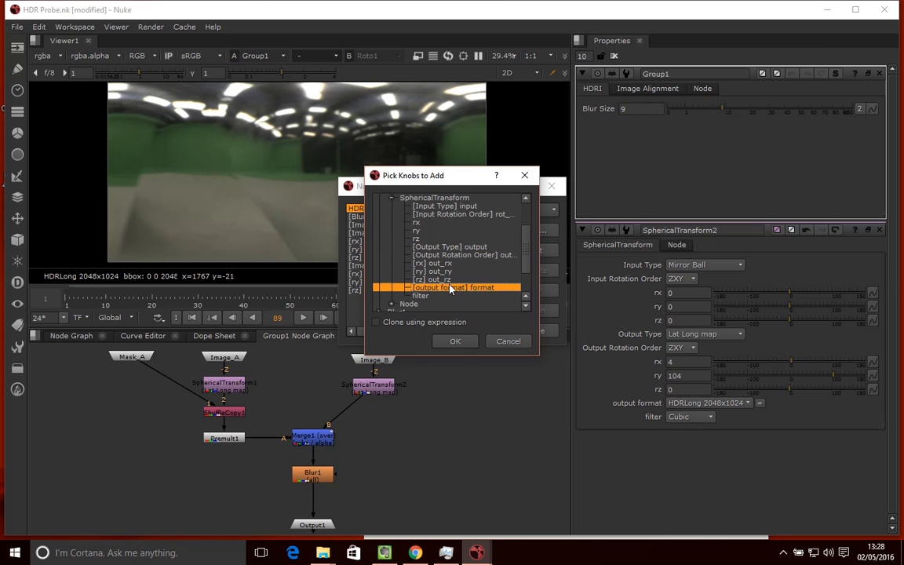
click(455, 341)
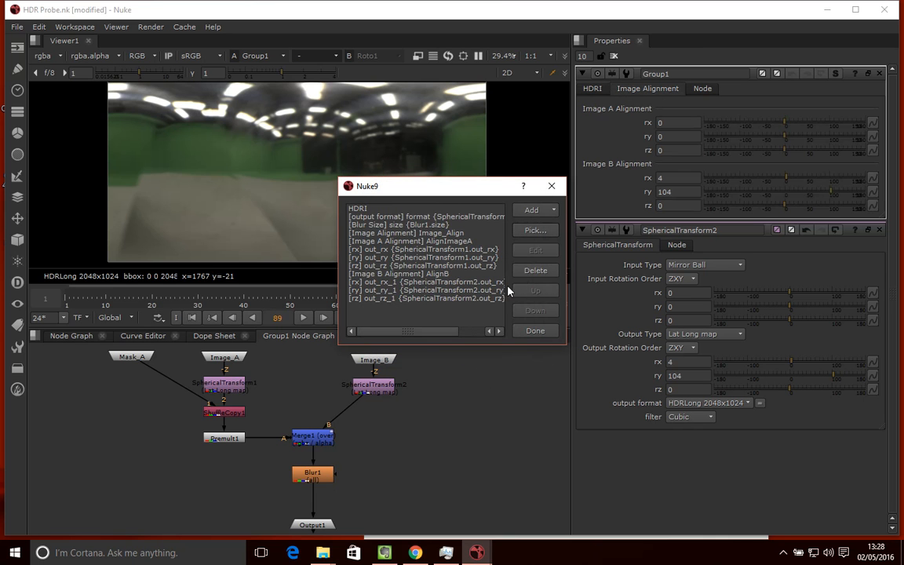
click(551, 186)
click(593, 90)
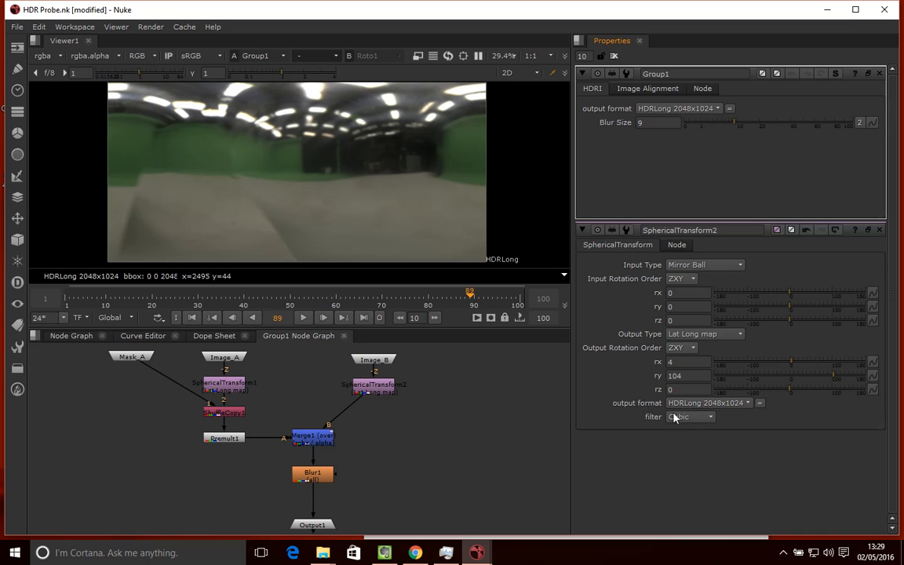
click(751, 404)
key(Escape)
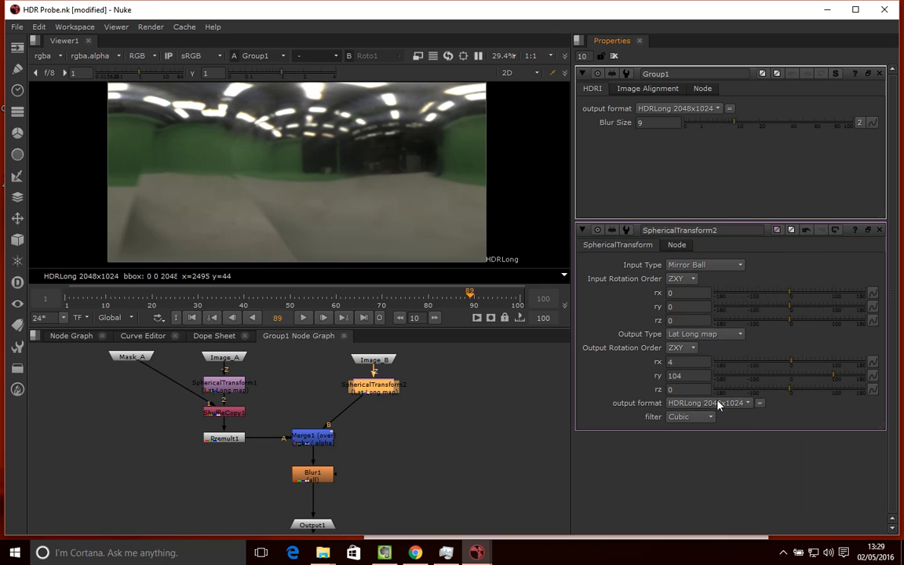
right_click(724, 406)
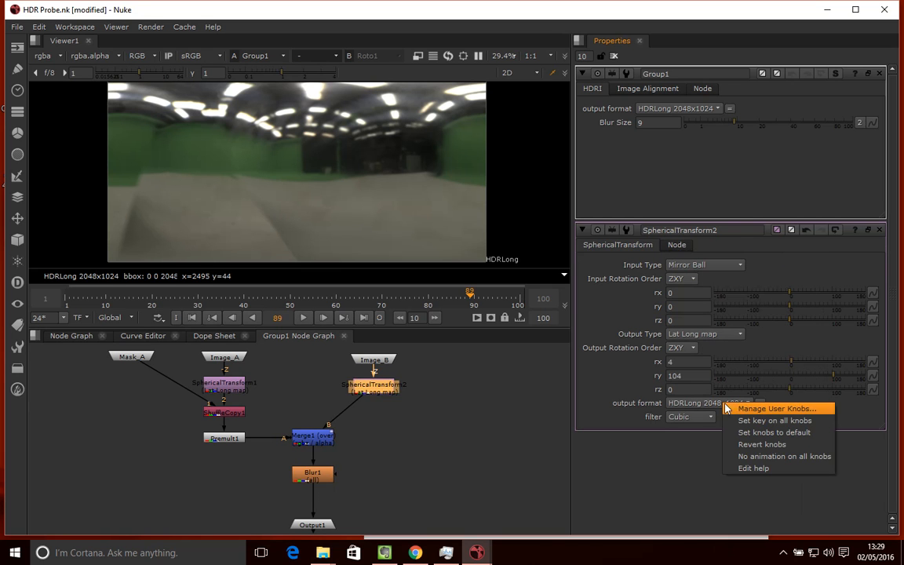
click(707, 404)
key(Escape)
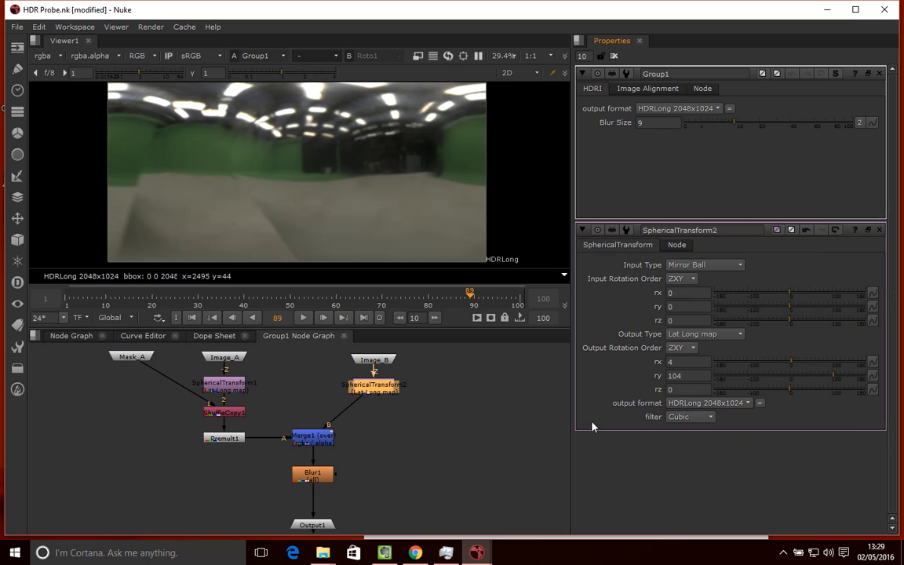
Link SphericalTransform2's output format to SphericalTransform1 with the expression SphericalTransform1.format
click(758, 402)
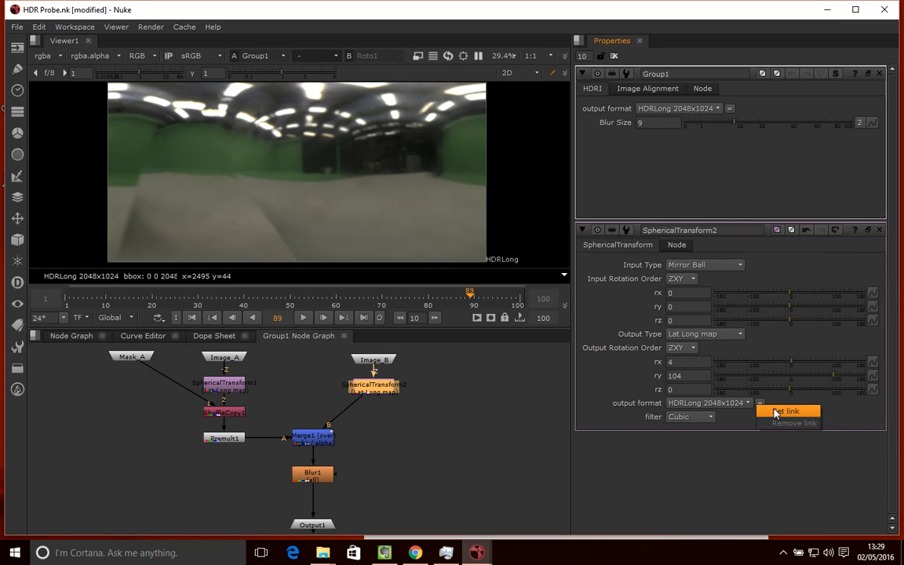
click(775, 414)
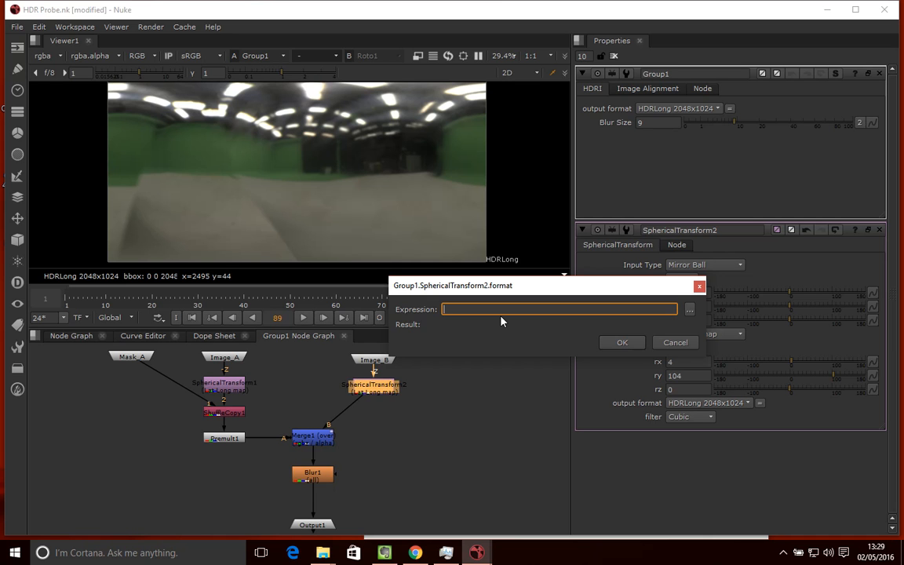
text(Spherical)
text(Transform1.formart)
key(BackSpace)
key(BackSpace)
text(t)
drag(536, 286, 480, 205)
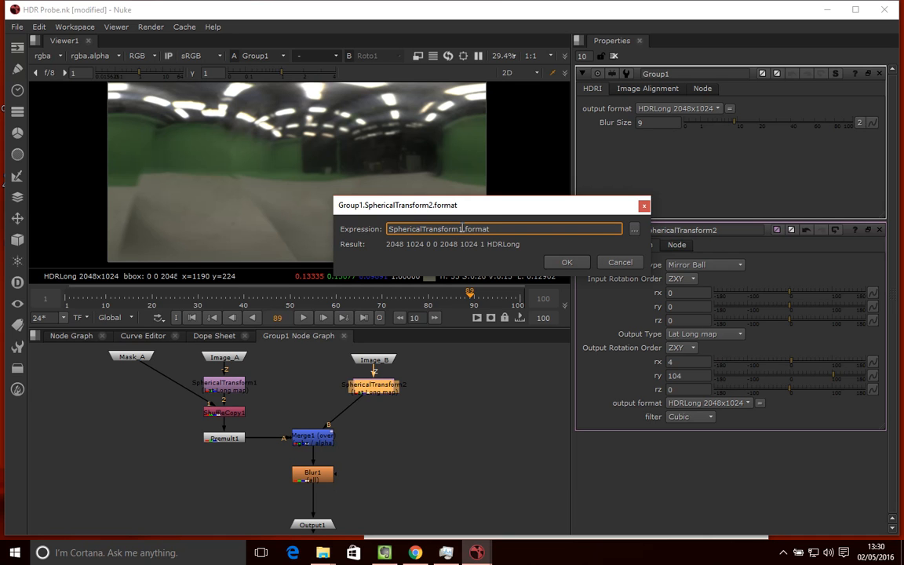
click(568, 263)
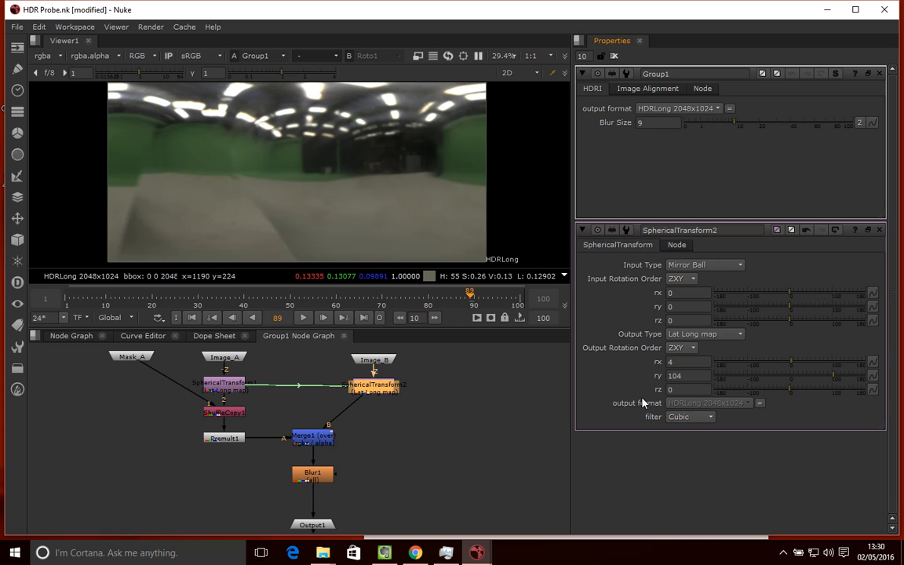
Check the name and linked source of the output format knob among Group1's user knobs
right_click(705, 81)
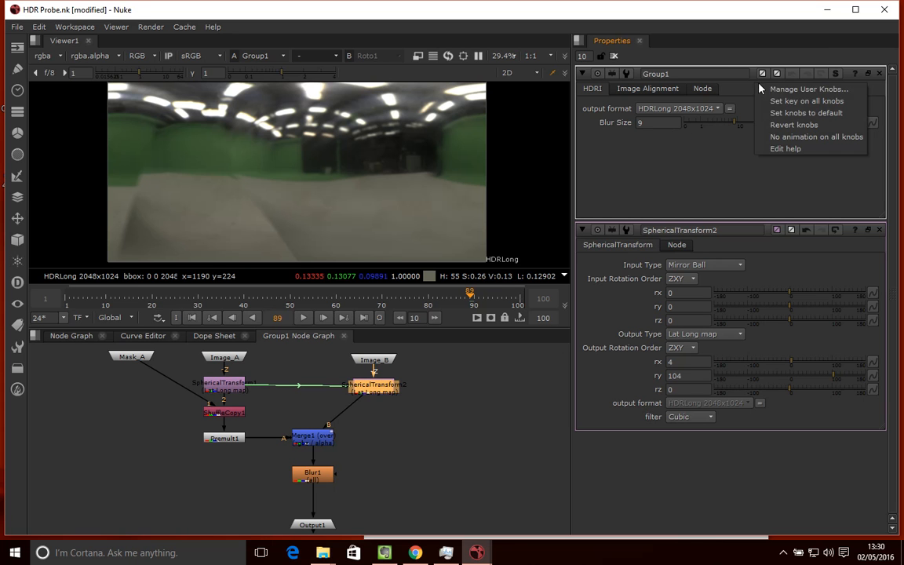
click(733, 86)
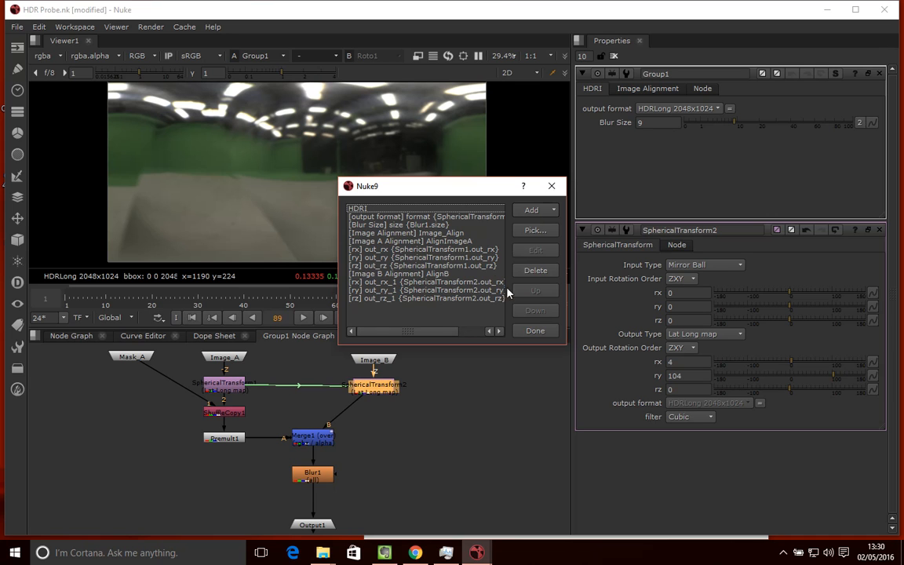
click(383, 218)
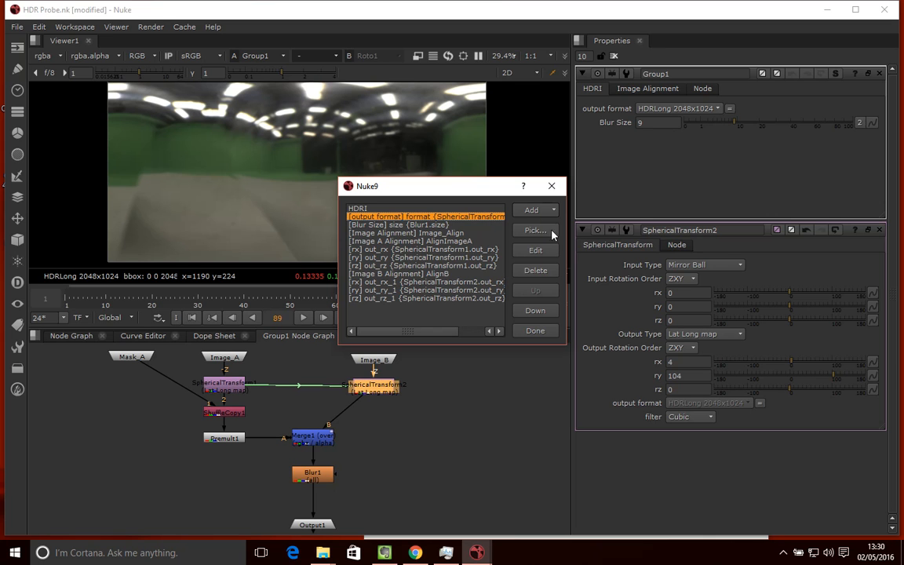
click(550, 251)
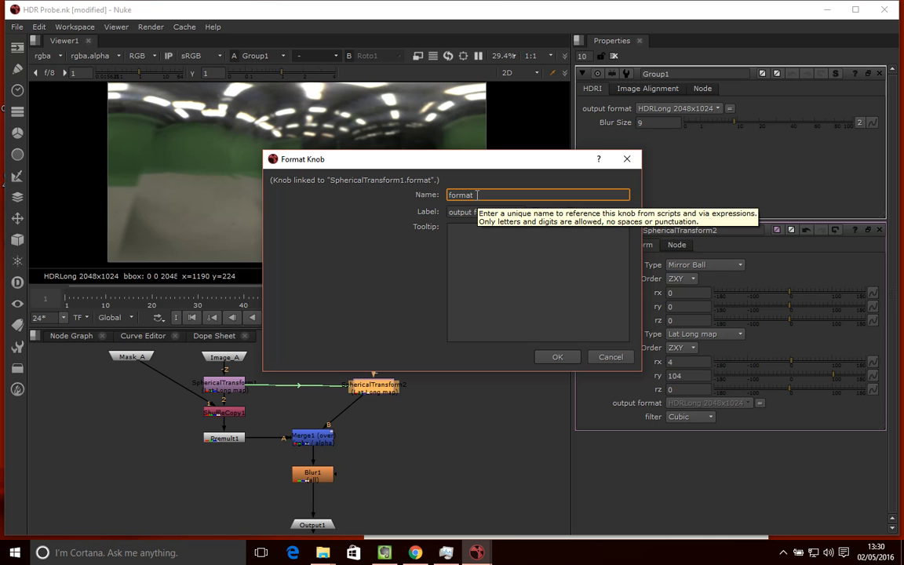
click(615, 357)
click(552, 186)
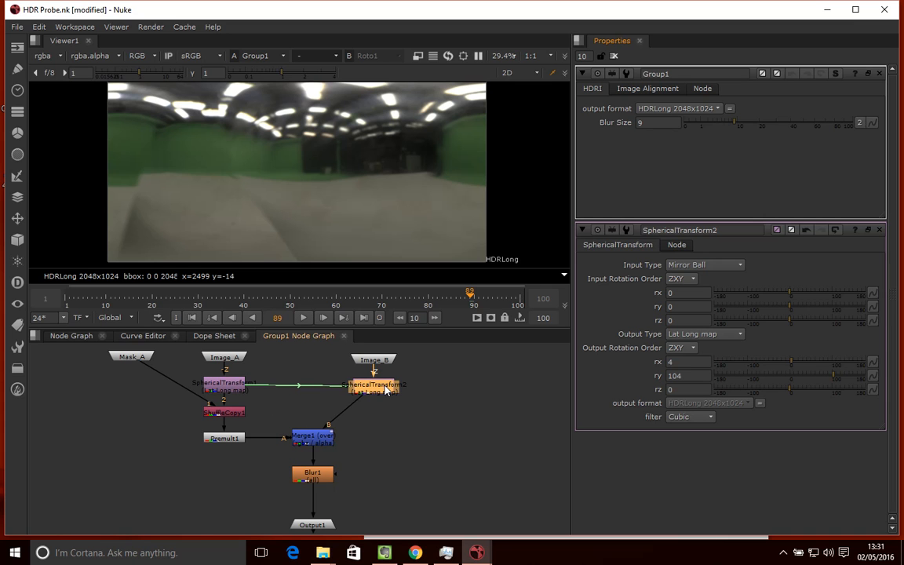
Open the properties of SphericalTransform1 inside Group1
right_click(221, 386)
key(Escape)
right_click(219, 388)
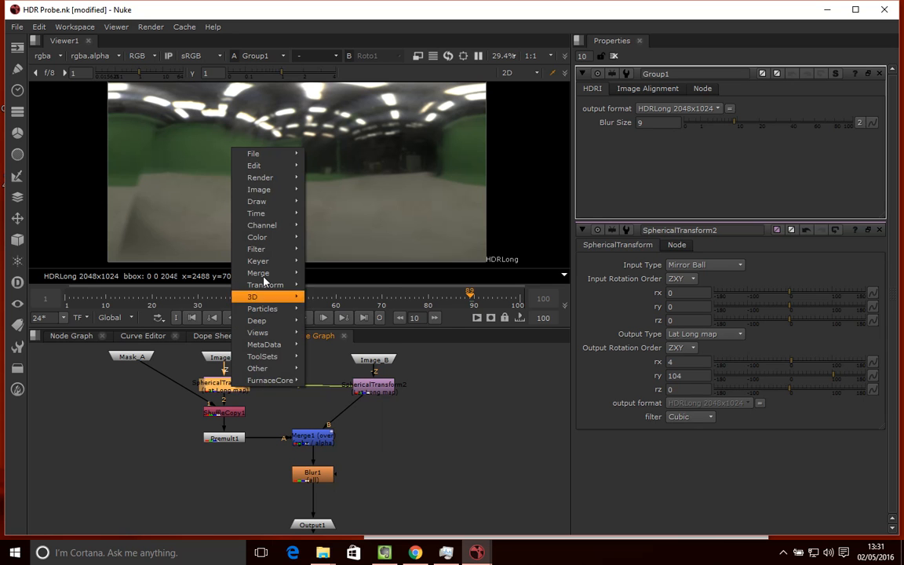
key(Escape)
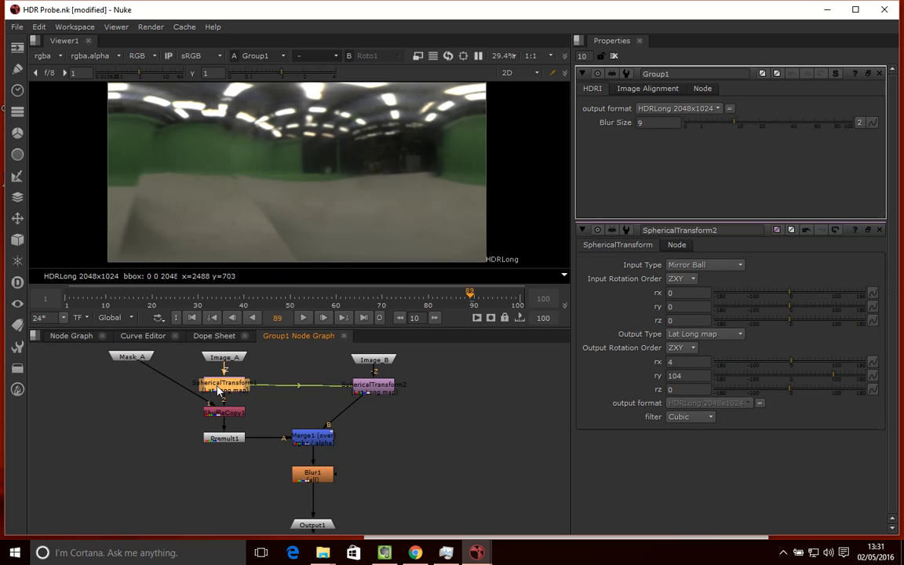
double_click(221, 387)
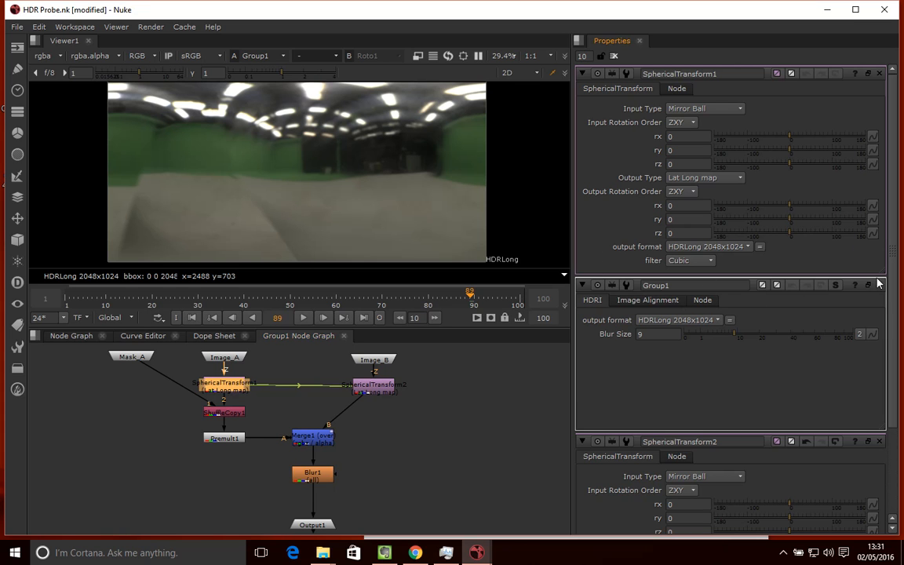
Open Group1's properties from the main node graph and review them alongside the two SphericalTransform panels
click(70, 336)
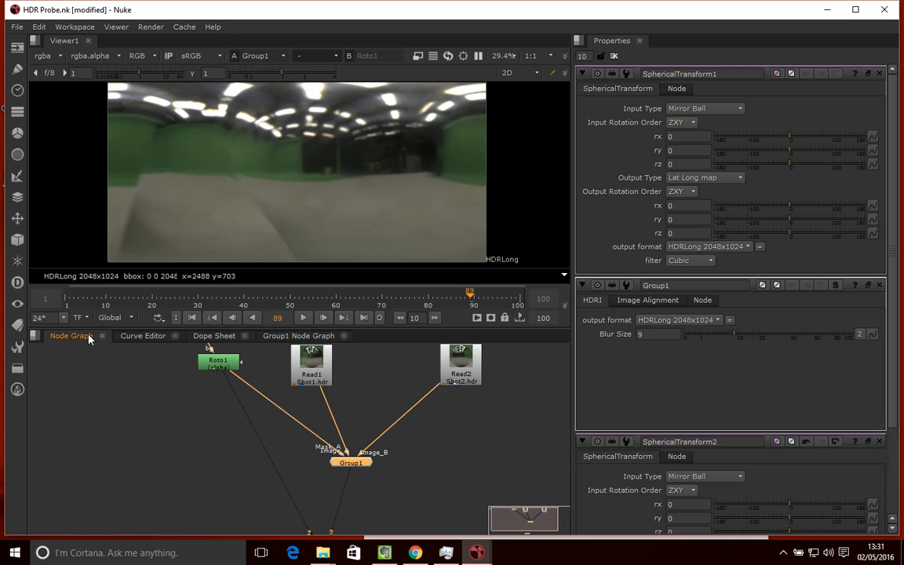
double_click(361, 463)
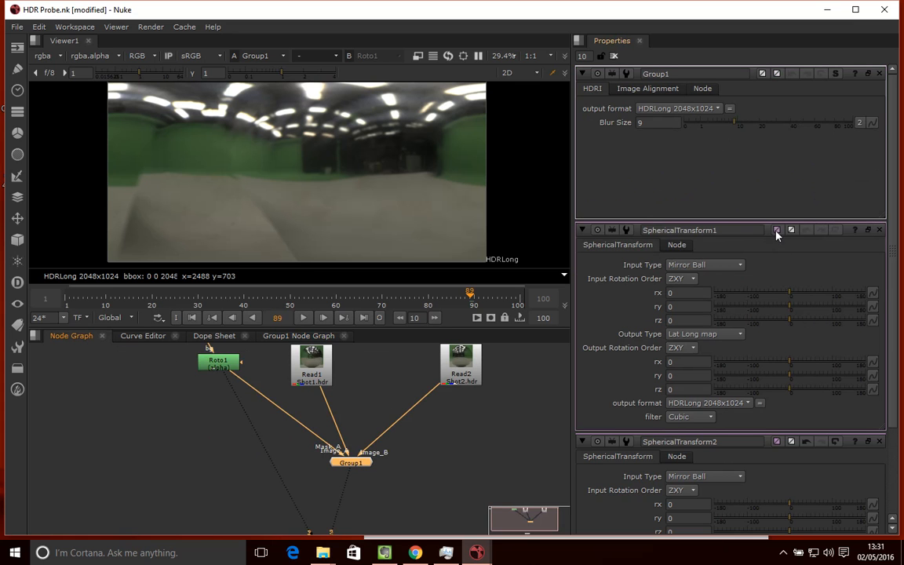
scroll(738, 124, down, 1)
scroll(784, 135, up, 1)
scroll(887, 162, down, 3)
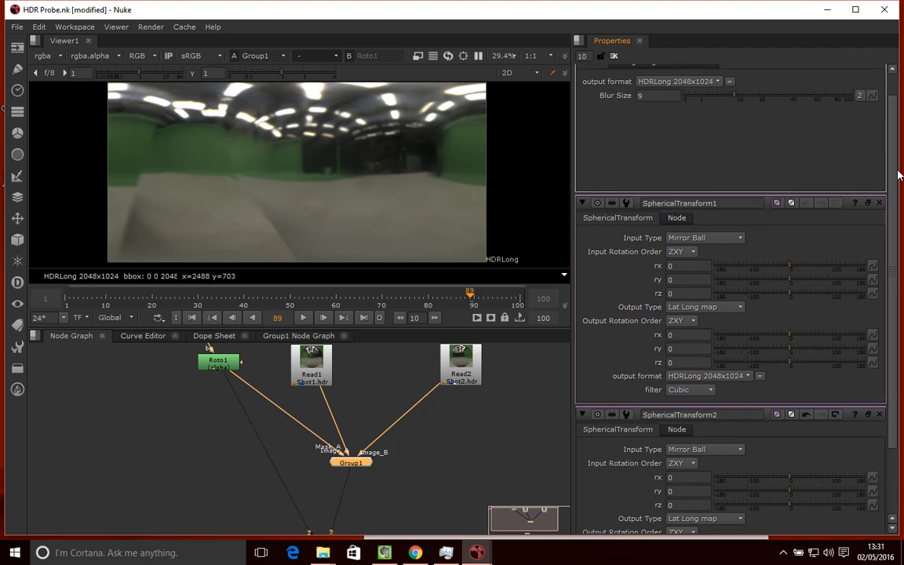
scroll(893, 202, up, 3)
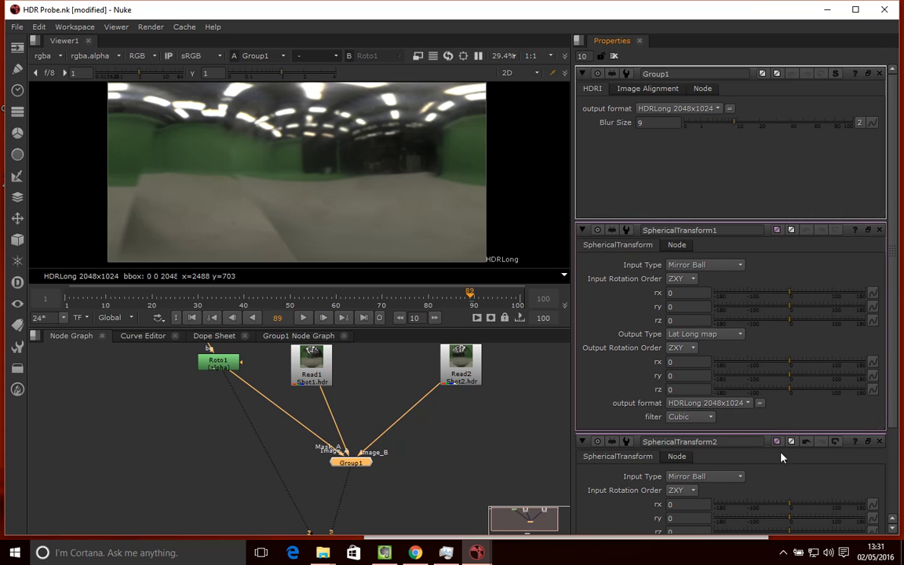
click(585, 444)
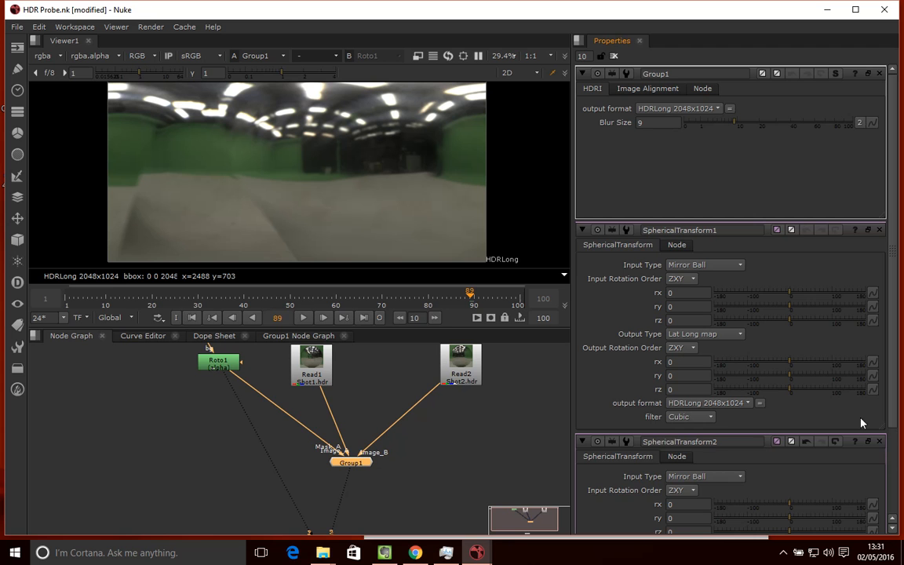
click(866, 441)
drag(825, 434, 431, 105)
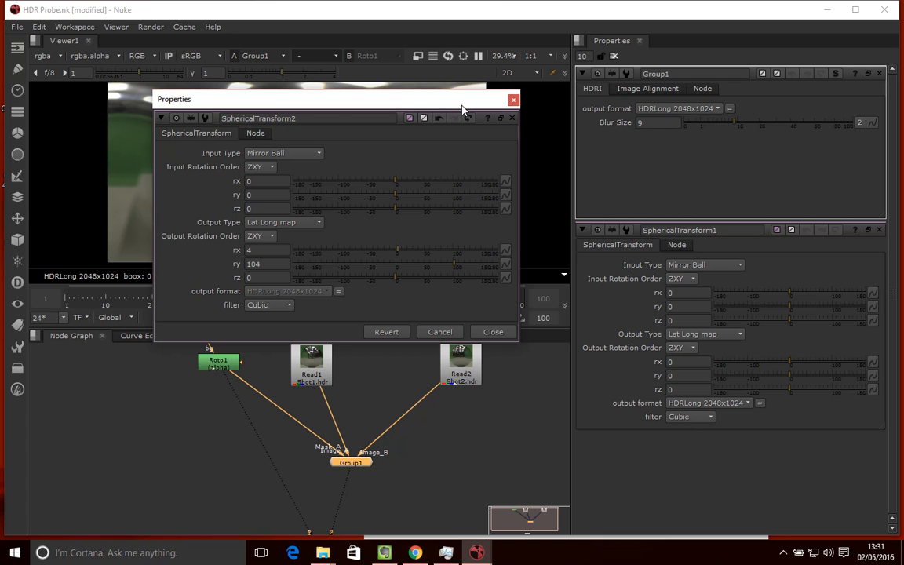
drag(463, 110, 816, 463)
click(876, 453)
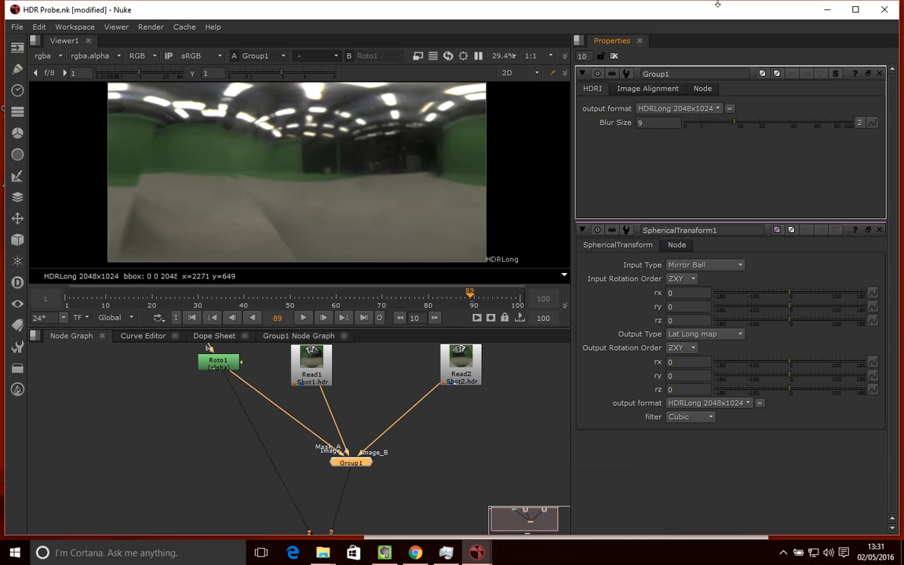
Float Group1's properties in a separate window and show SphericalTransform1 and SphericalTransform2's properties beside it for comparison
click(868, 74)
drag(738, 73, 314, 74)
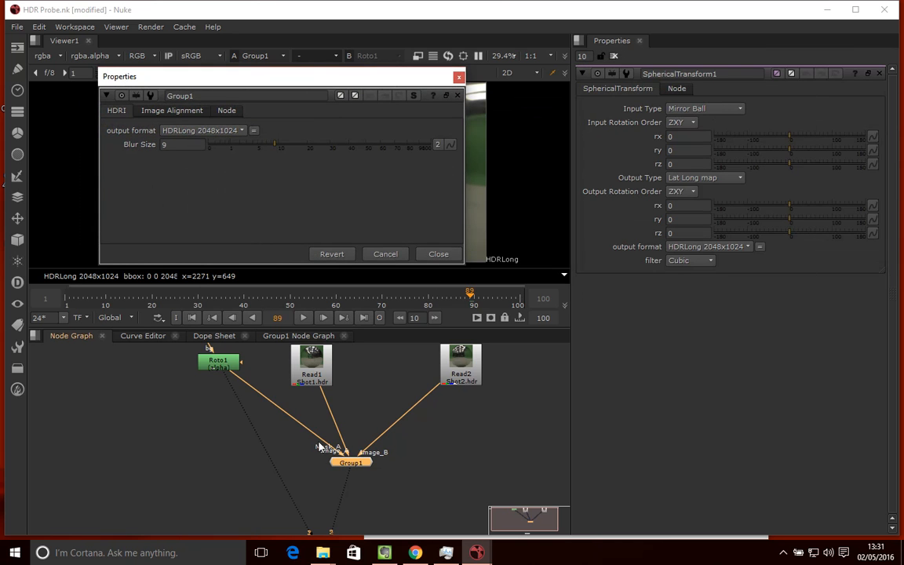
click(295, 335)
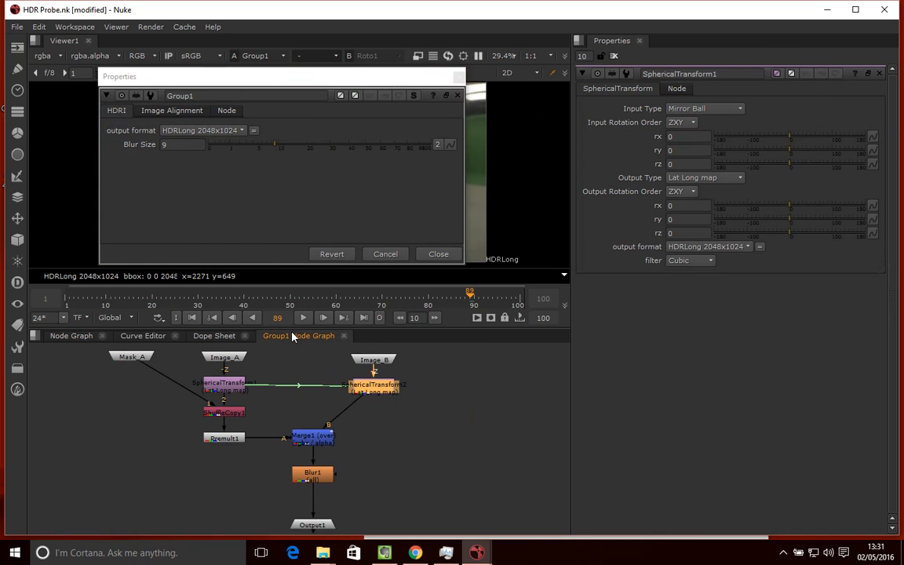
click(240, 390)
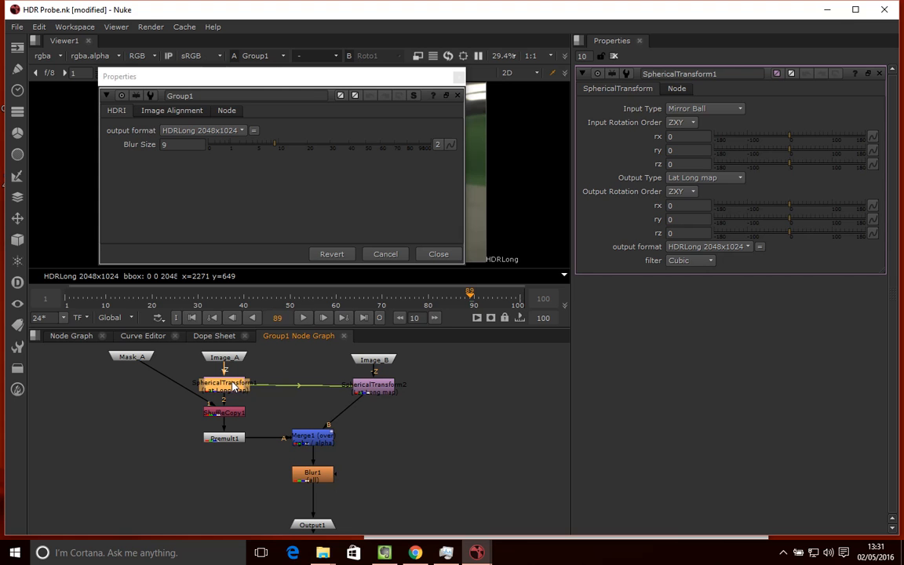
double_click(378, 388)
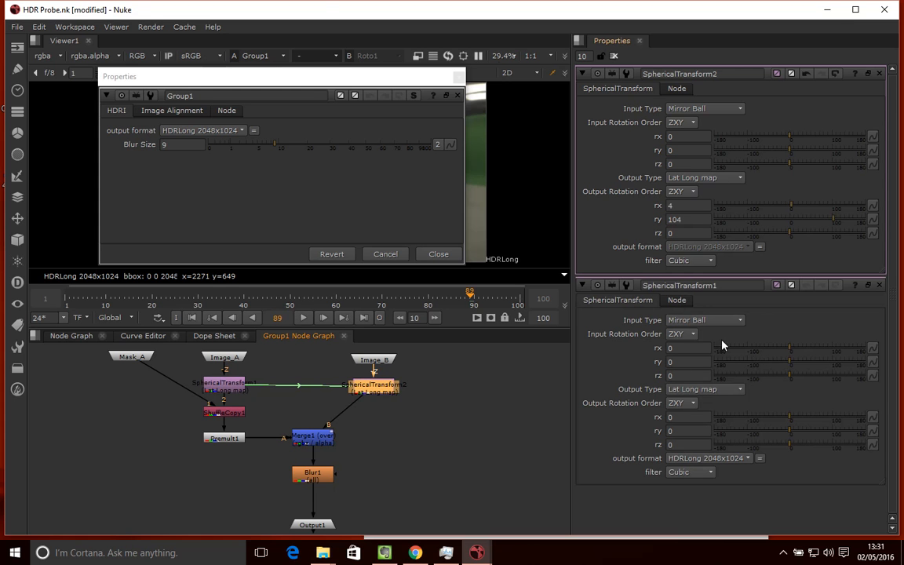
drag(336, 76, 333, 170)
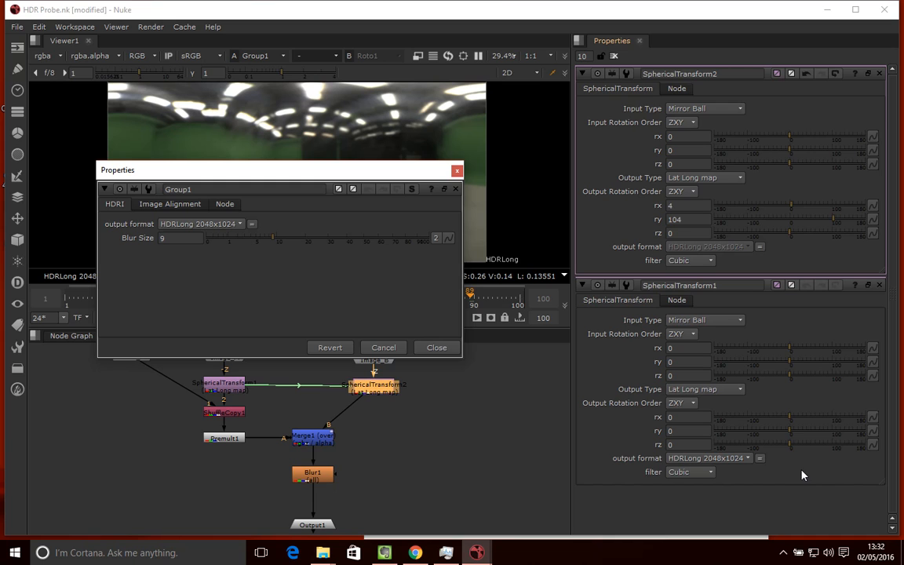
Test the linked output format by switching Group1 to square_2K 2048x2048 and back to HDRLong 2048x1024, and close its floating properties
click(740, 248)
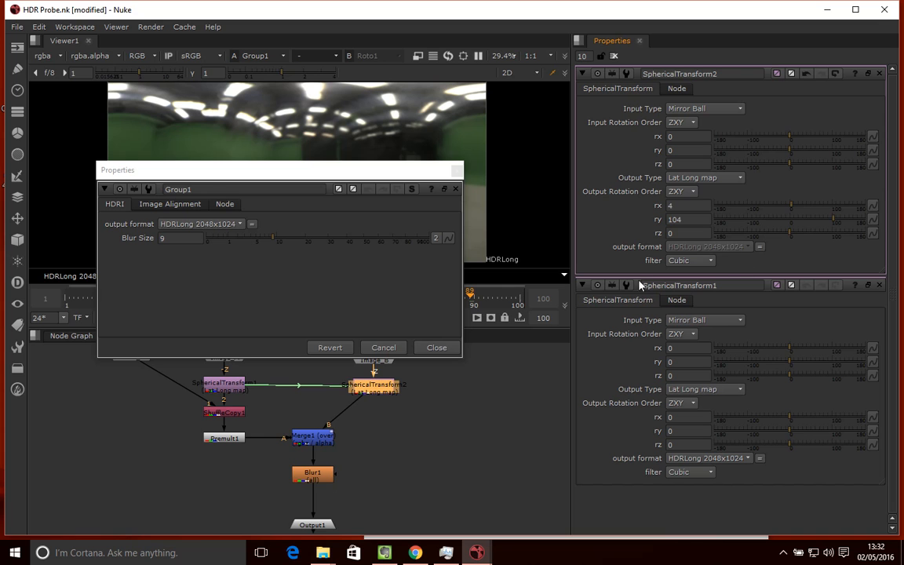
click(219, 232)
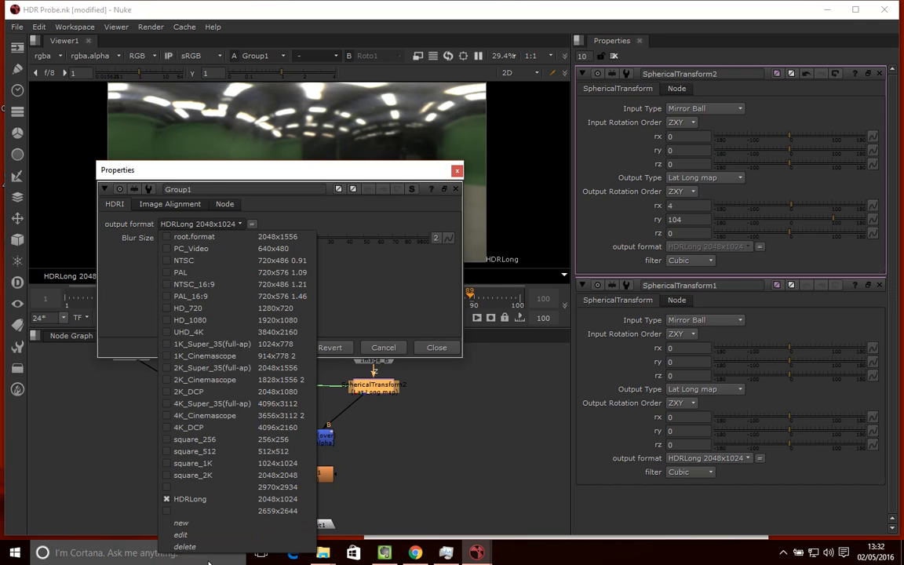
click(165, 476)
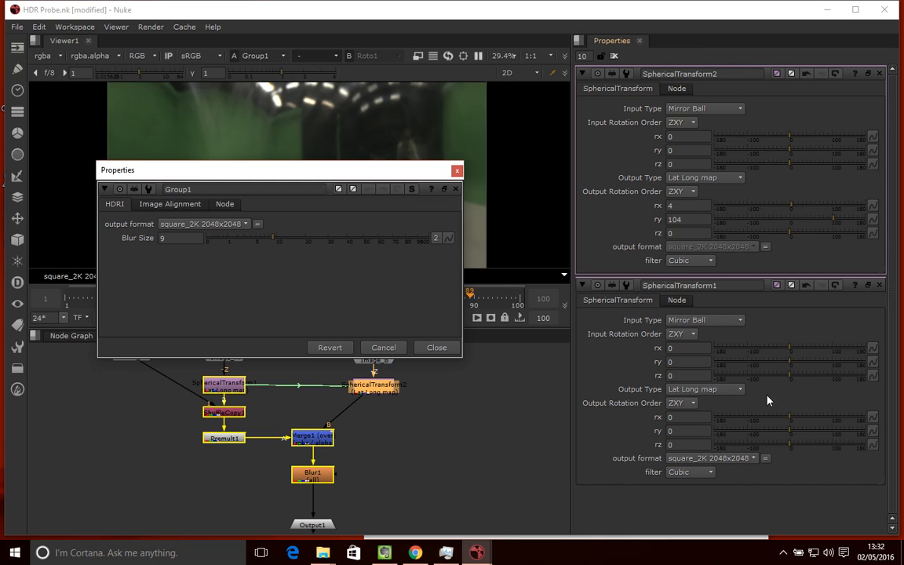
click(237, 226)
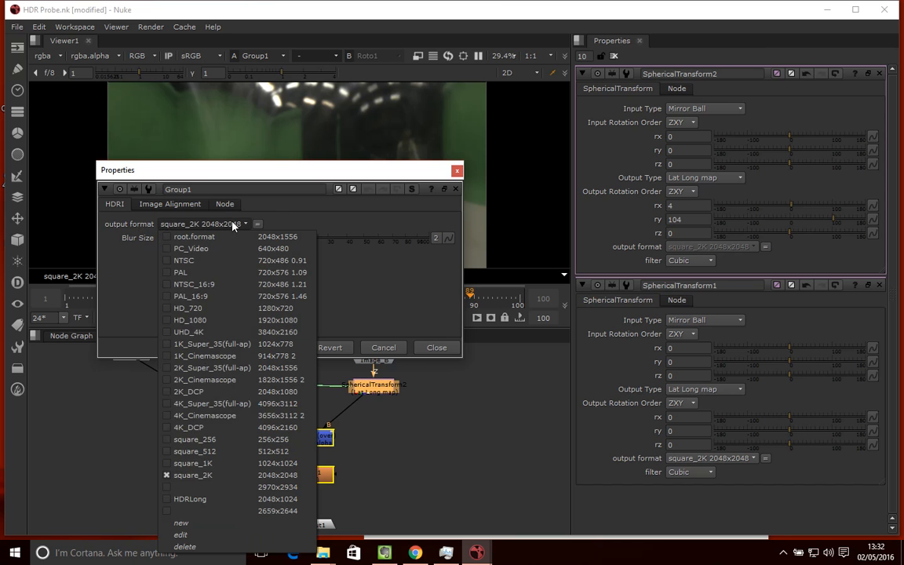
click(196, 446)
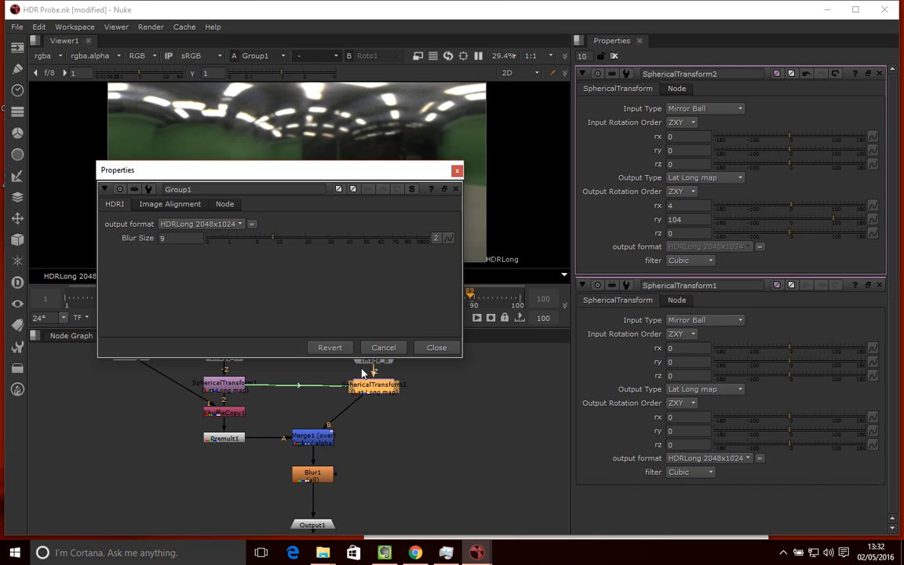
click(426, 348)
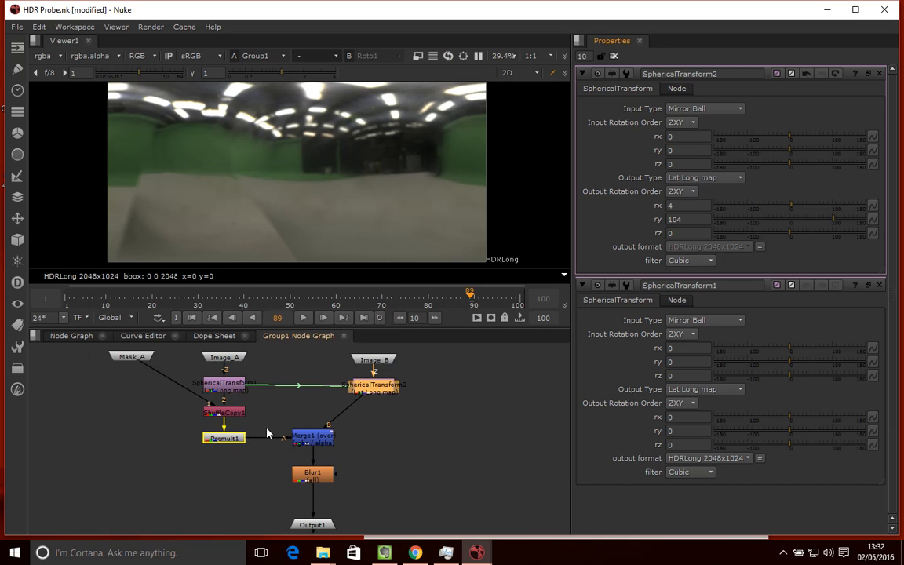
Reopen Group1's properties from the main node graph and open its user knobs for editing
click(69, 336)
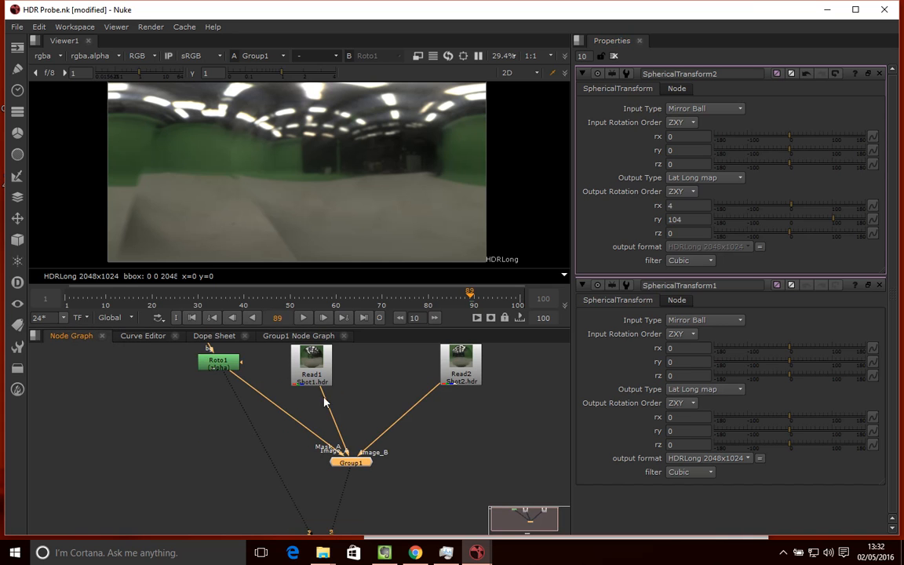
double_click(348, 463)
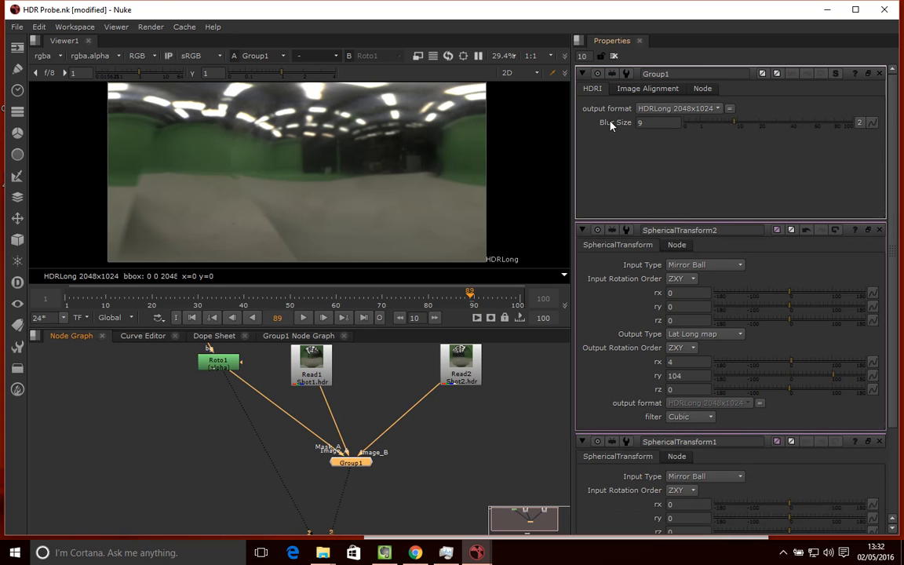
click(777, 74)
click(792, 91)
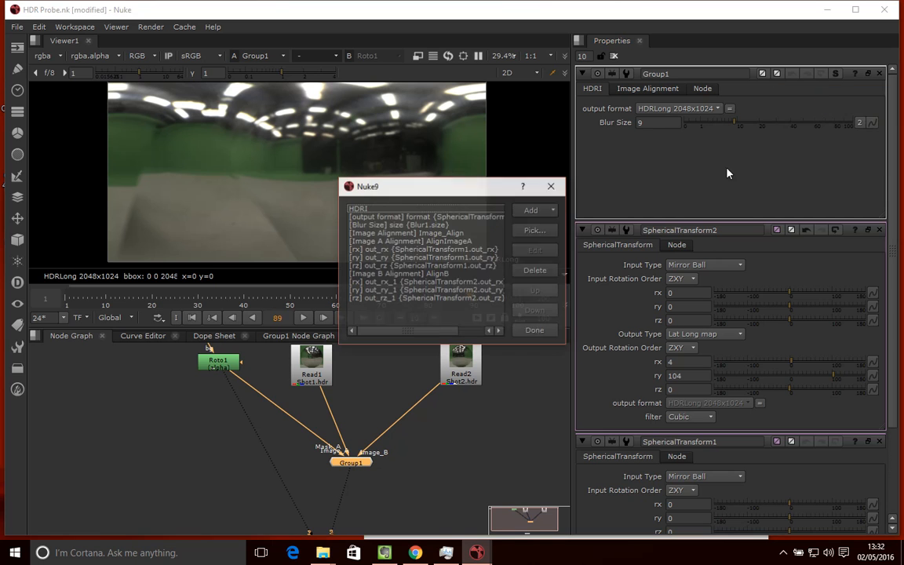
Change the label of Group1's format knob to "Output Format" and finish editing the user knobs
click(377, 216)
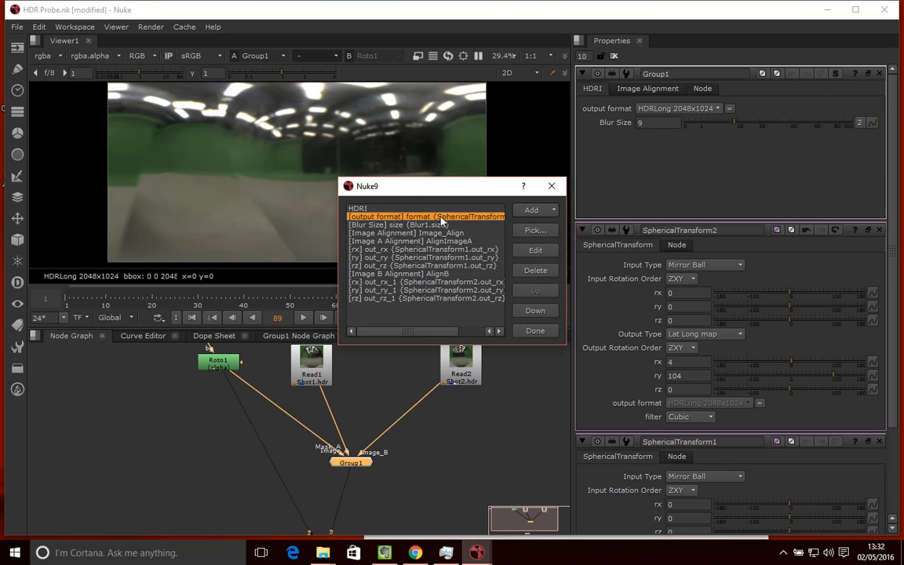
click(532, 251)
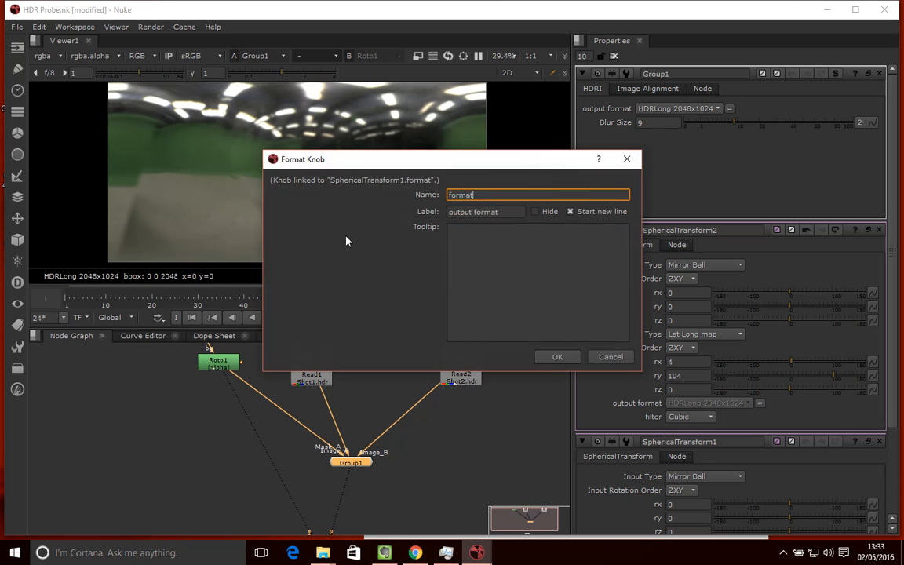
click(454, 211)
key(BackSpace)
text(O)
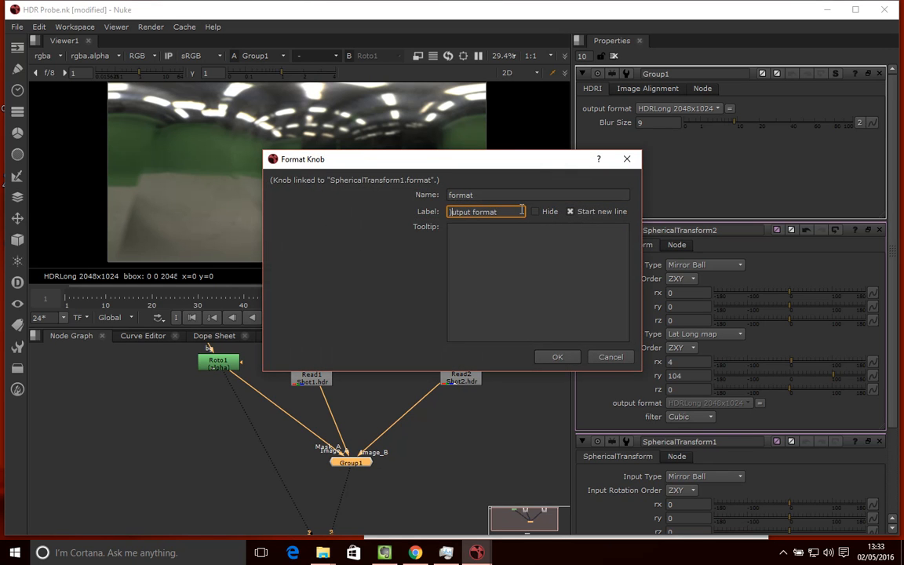
text(O)
click(479, 211)
key(BackSpace)
text(F)
click(556, 357)
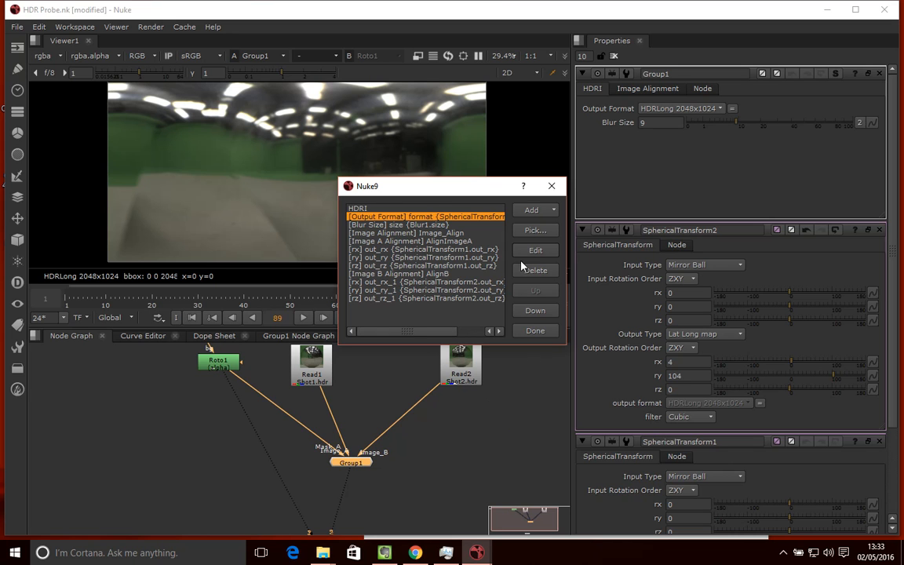
drag(478, 190, 395, 130)
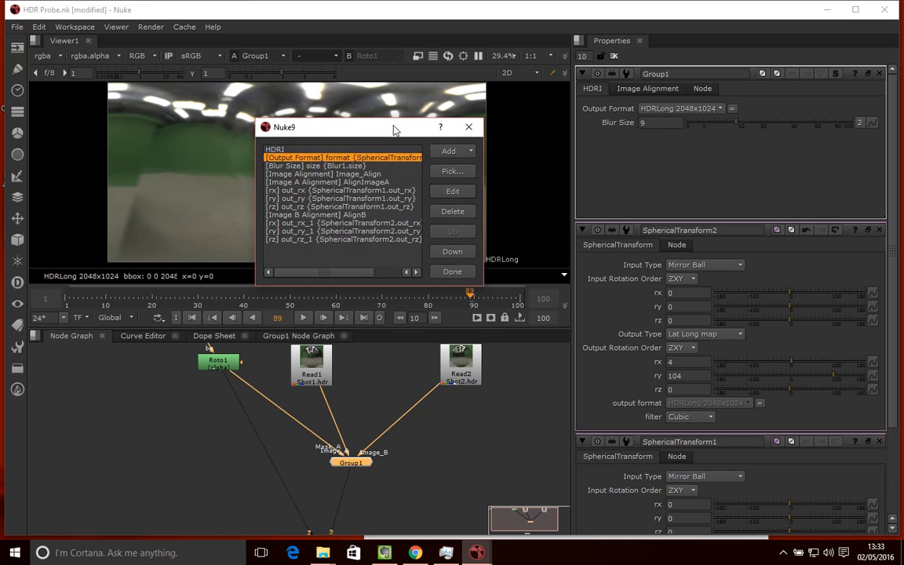
click(468, 127)
Inside Group1, try connecting Merge1's A input directly to SphericalTransform1, and reconnect it to Premult1
click(305, 336)
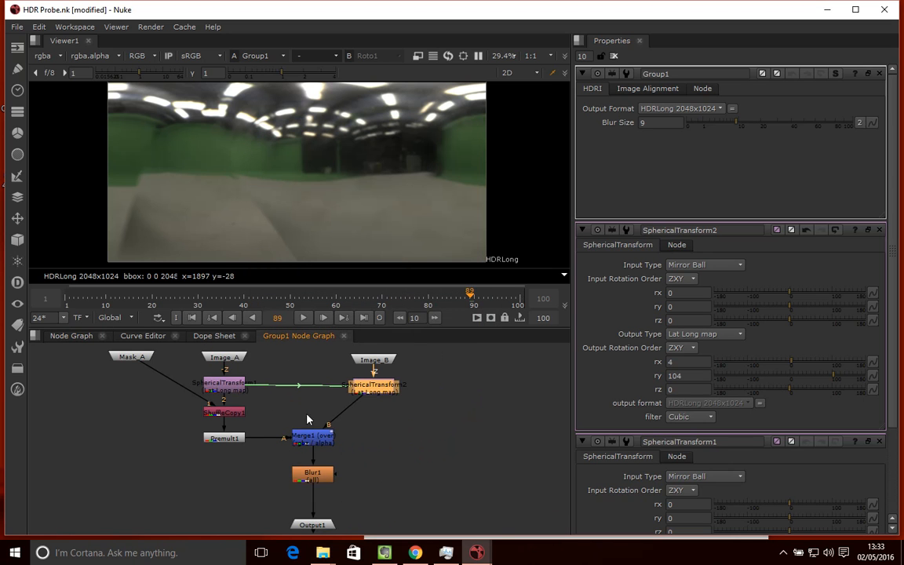
drag(276, 441, 219, 385)
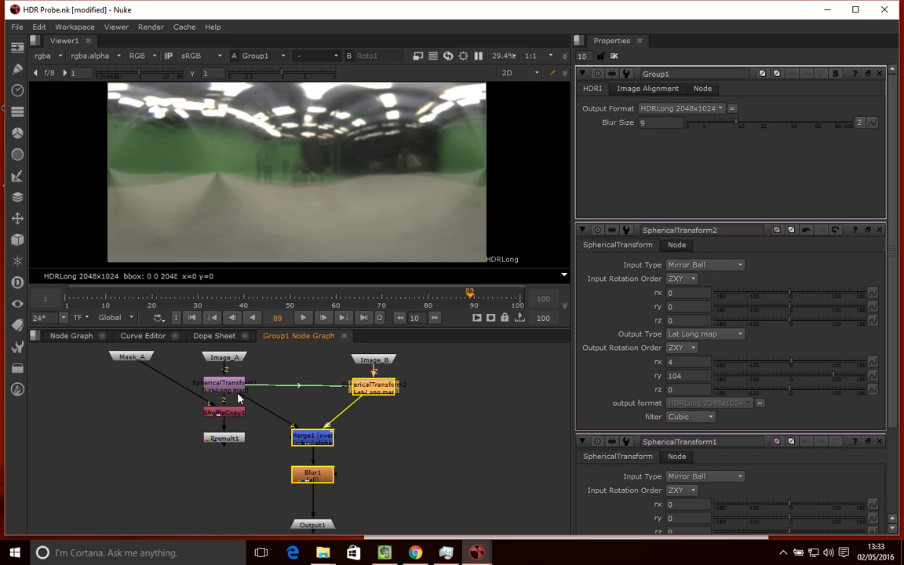
drag(238, 399, 227, 443)
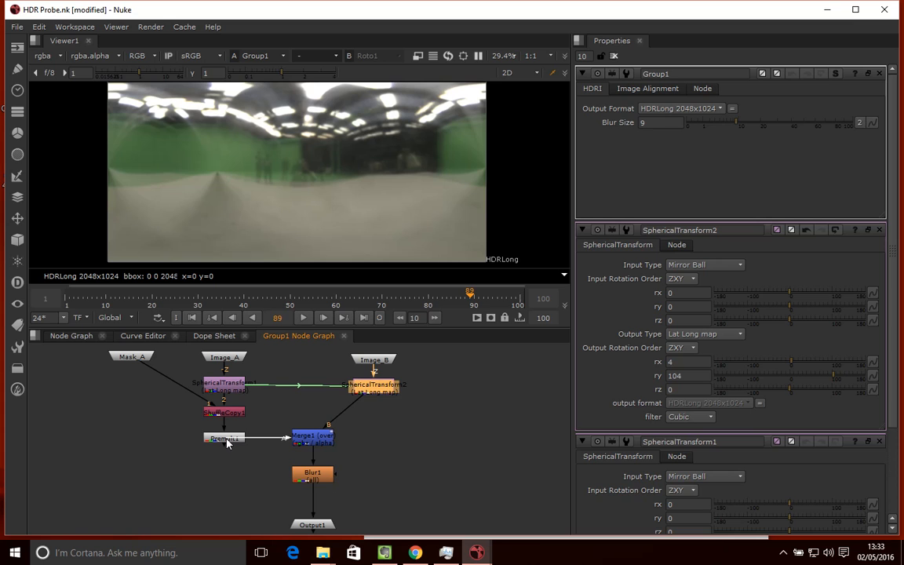
Add a second Merge node beside Merge1, with input A from SphericalTransform1 and input B from SphericalTransform2
drag(308, 441, 295, 443)
click(390, 426)
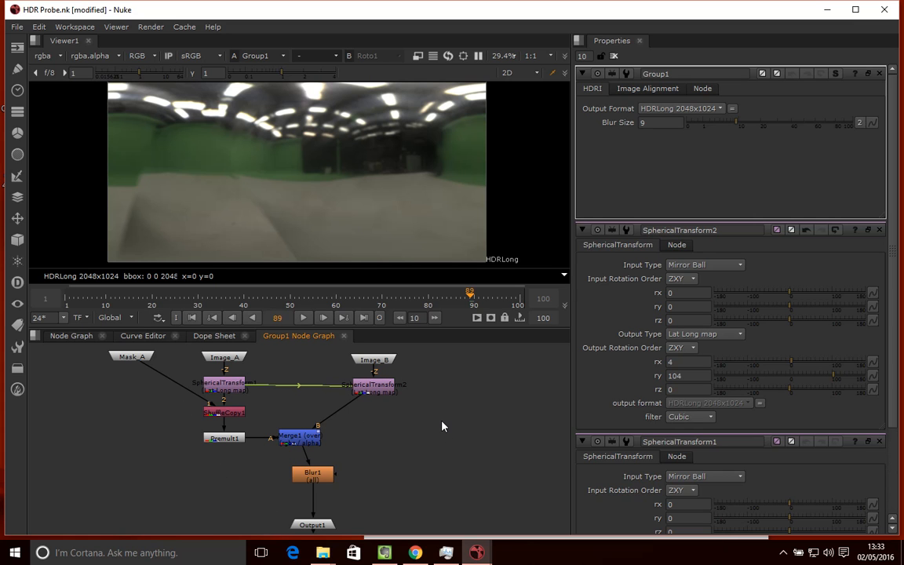
key(m)
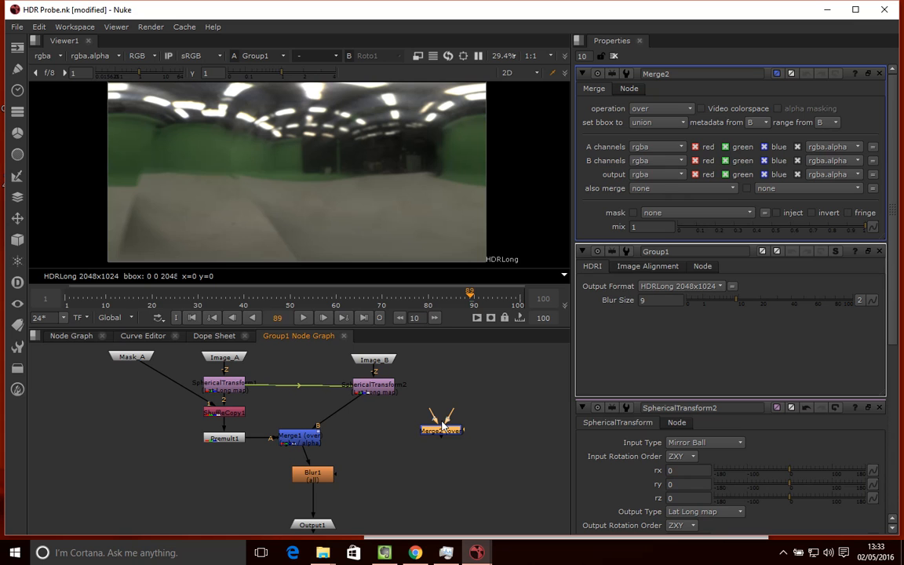
drag(441, 433, 223, 384)
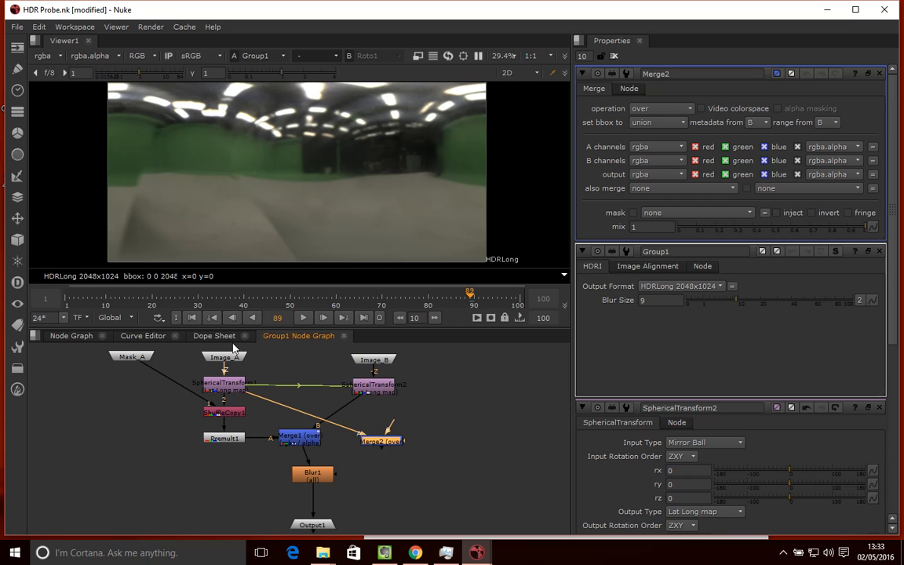
drag(391, 421, 381, 388)
drag(380, 445, 371, 439)
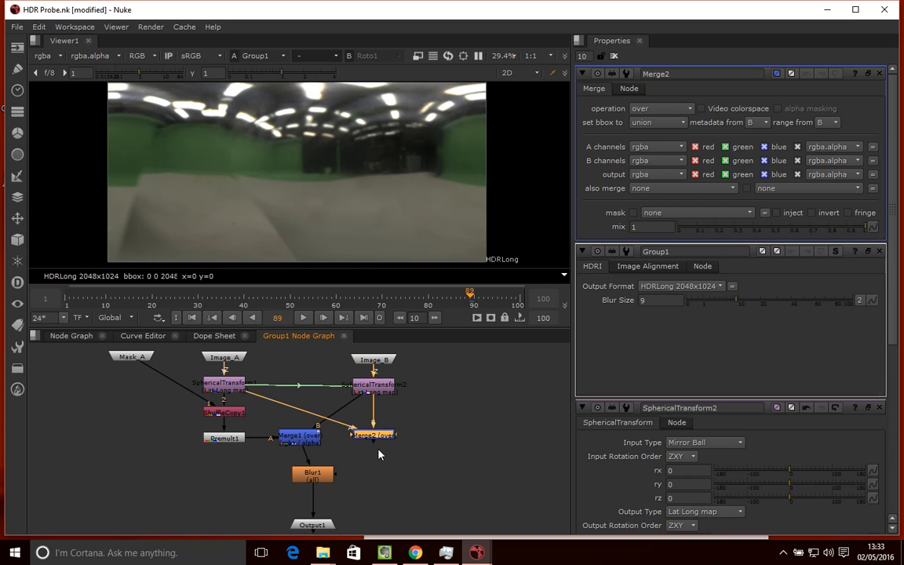
Move Blur1 under Merge1, disconnect it from Output1, try feeding Output1 from Merge2, and detach that connection again
drag(313, 479, 279, 479)
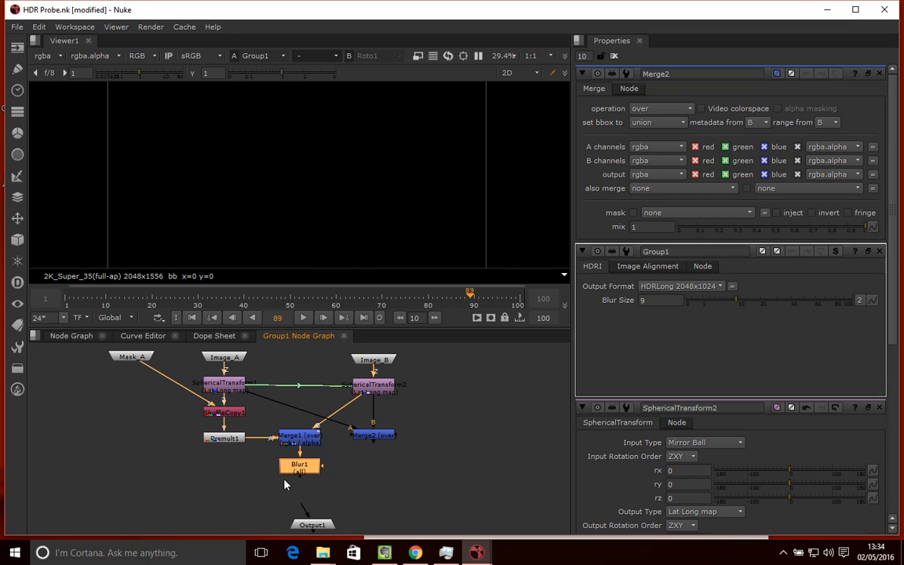
click(416, 466)
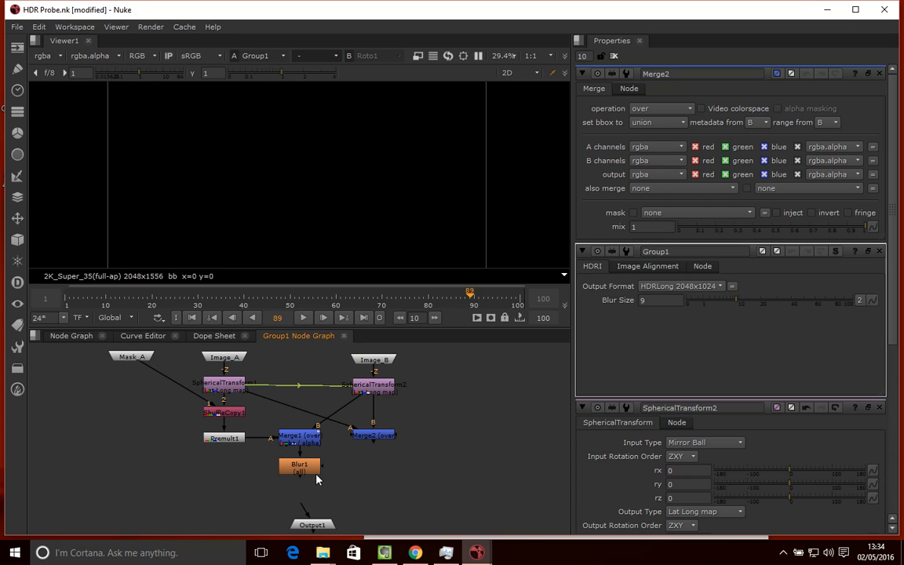
drag(375, 444, 313, 519)
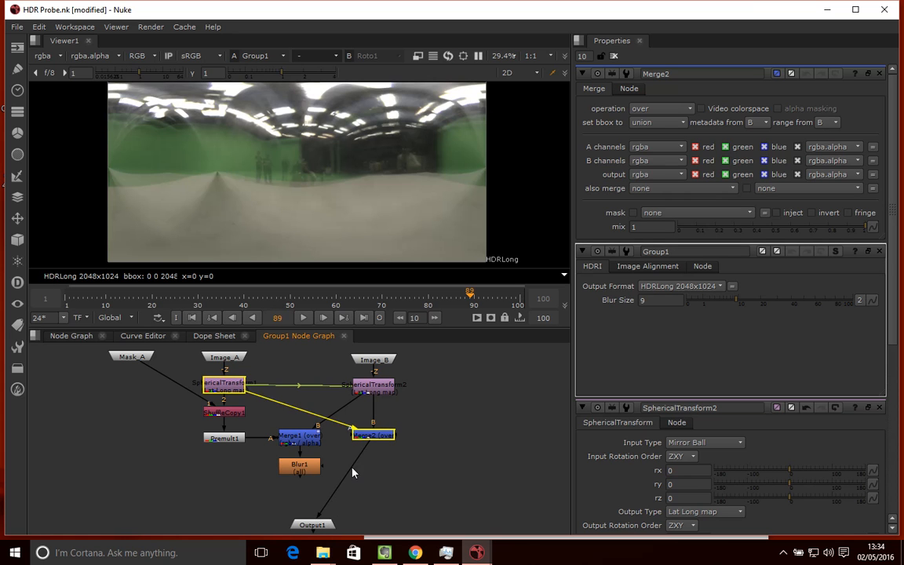
drag(356, 459, 345, 480)
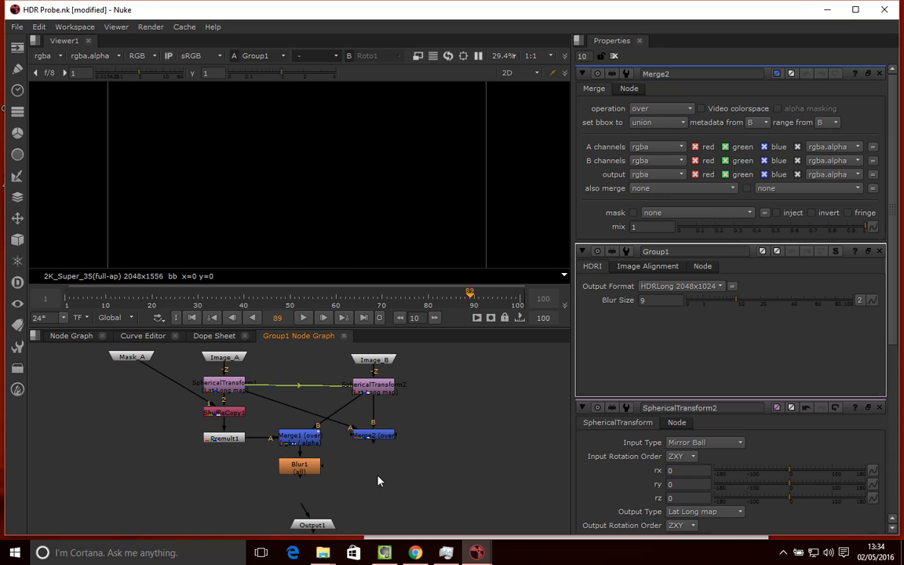
Add a Switch node below the merges, with input 0 from Merge2 and input 1 from Blur1
key(Tab)
text(switch)
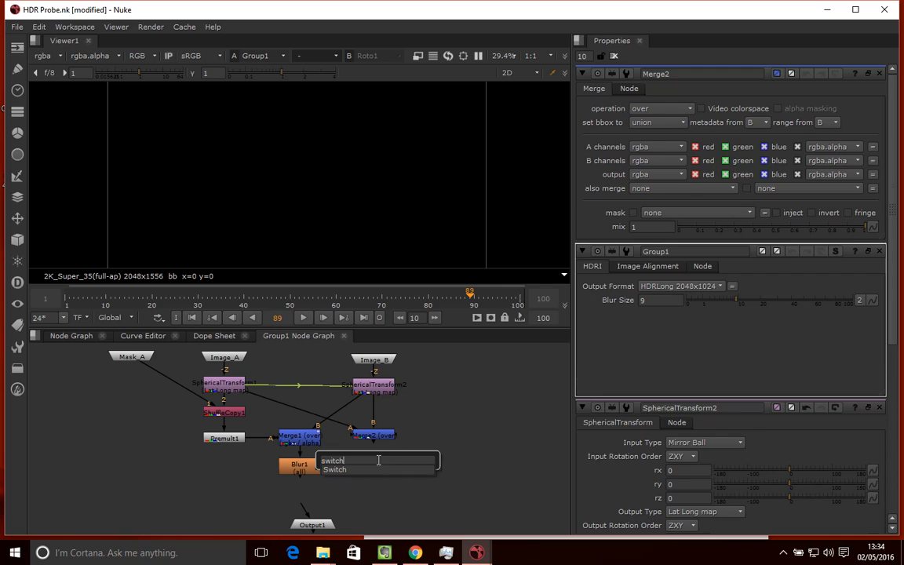
key(Return)
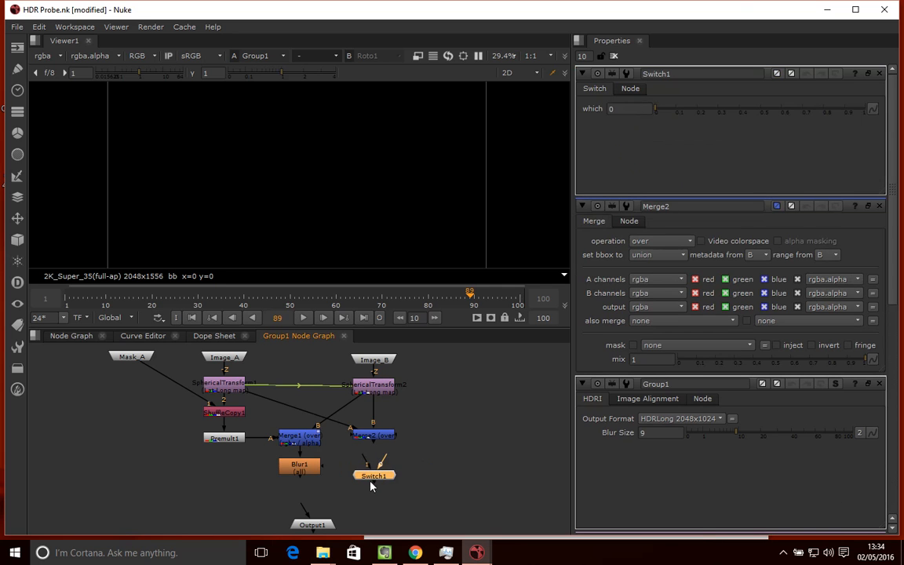
drag(363, 472, 312, 467)
drag(375, 436, 375, 436)
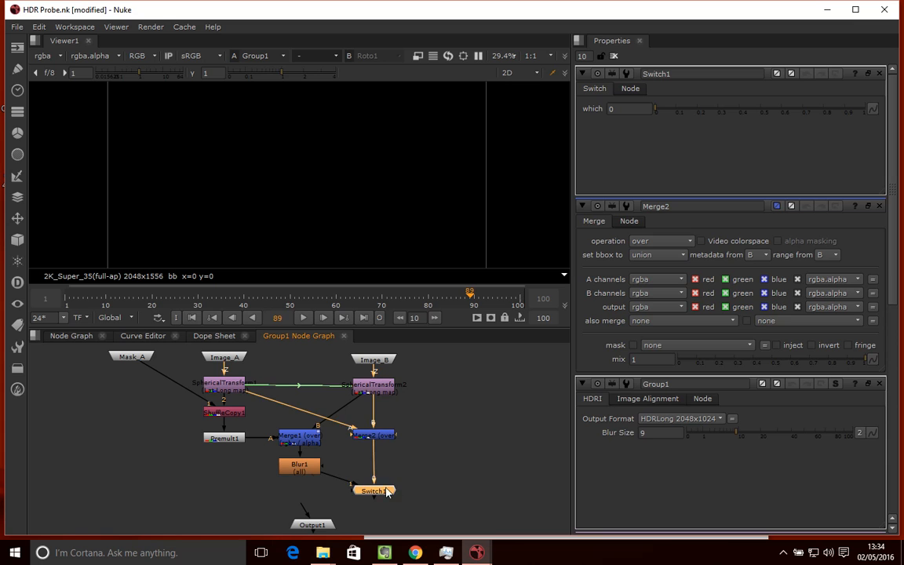
Arrange Switch1 and Output1 beneath the merge branches and connect Output1 to Switch1
drag(386, 489, 362, 494)
drag(326, 523, 354, 531)
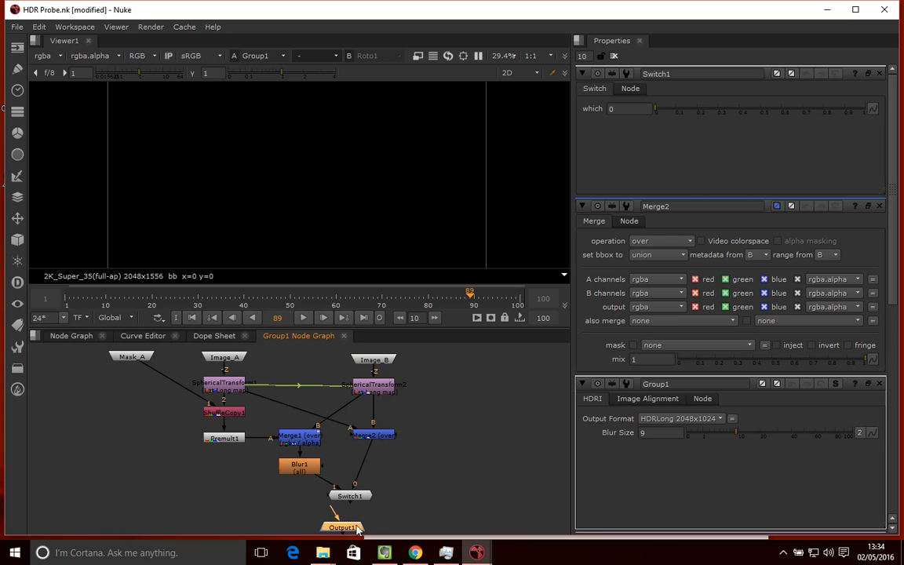
scroll(355, 530, down, 2)
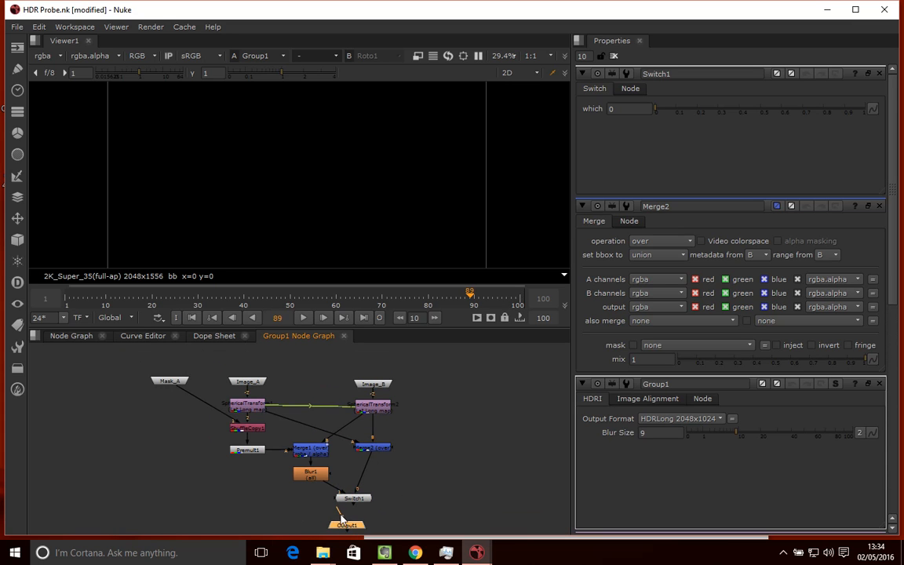
click(360, 499)
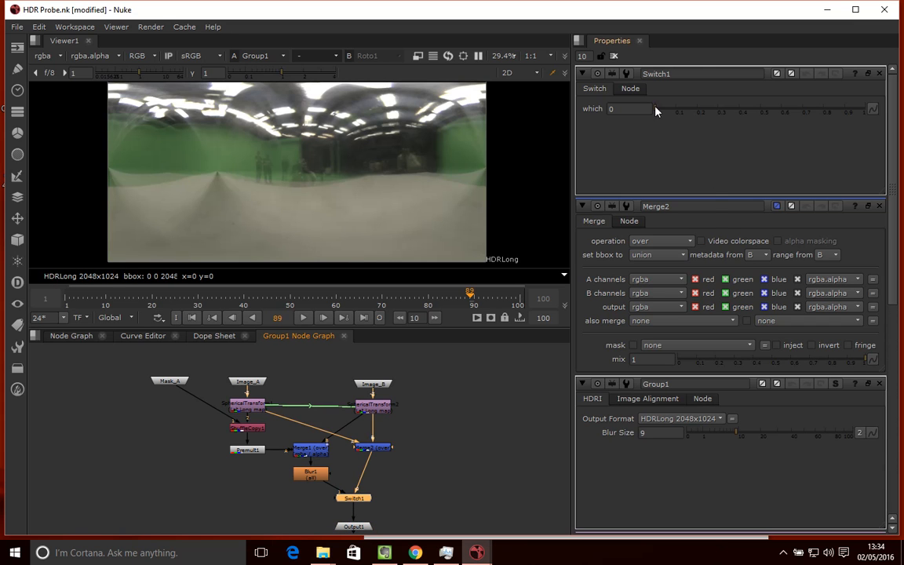
Test the switch by setting Switch1's which value to 1, and return it to 0
double_click(629, 109)
text(1)
key(Return)
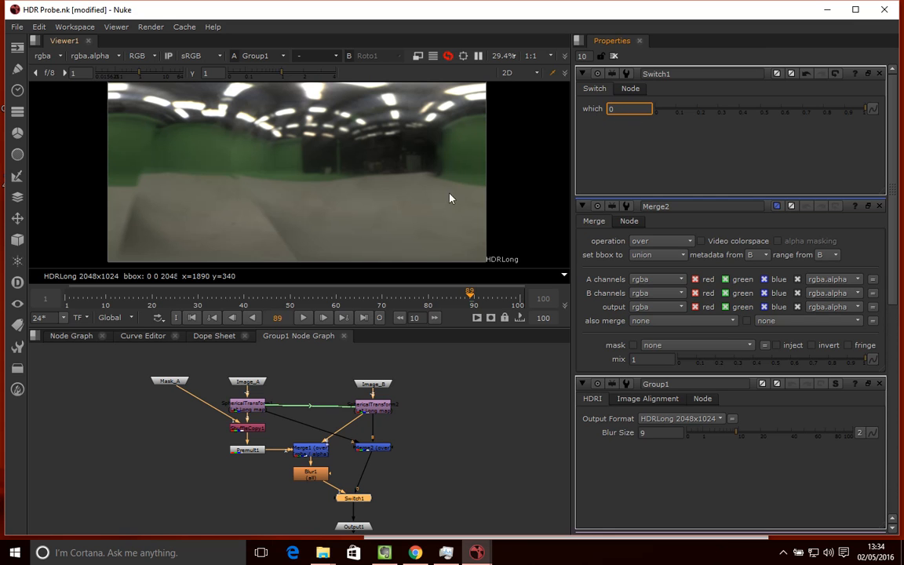
click(619, 109)
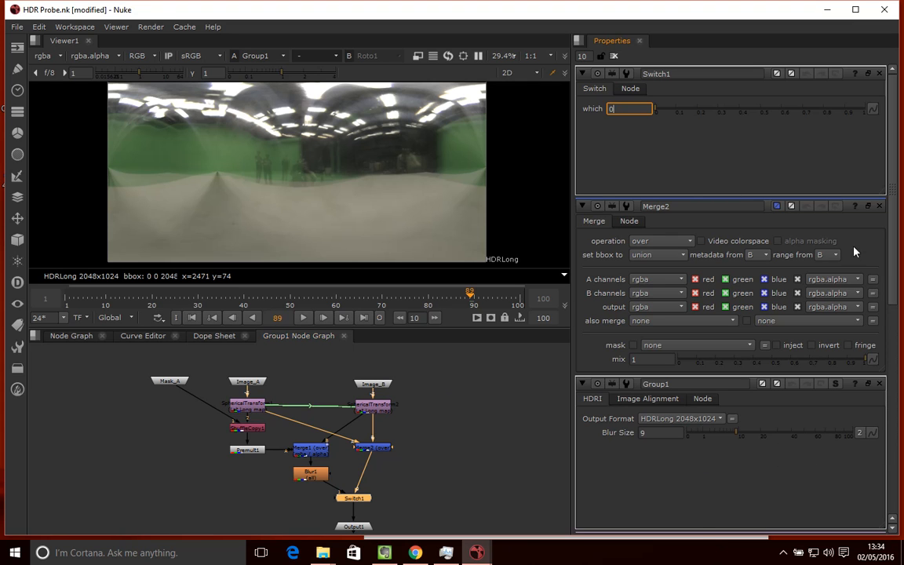
Close the Merge2 and SphericalTransform2 properties, open Group1's user knobs for editing and select the HDRI entry
click(879, 205)
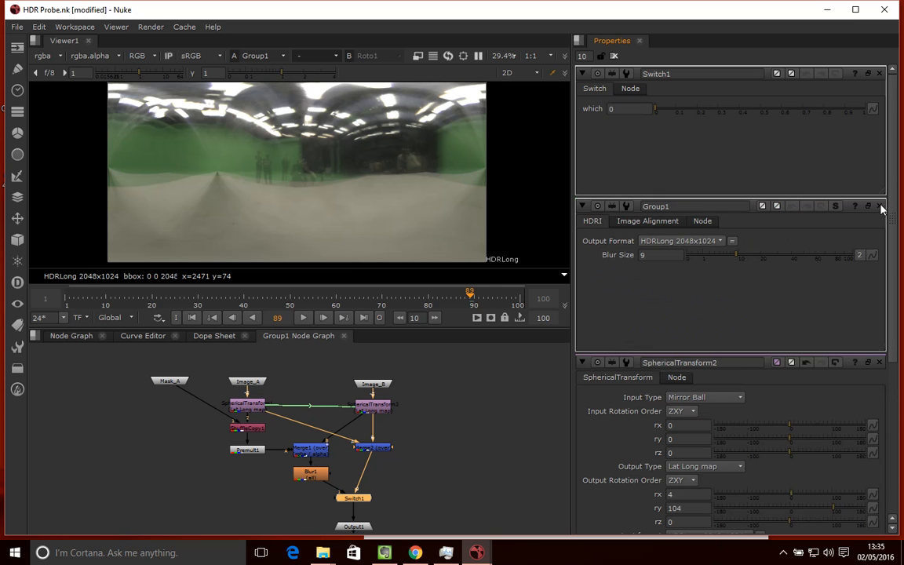
click(880, 363)
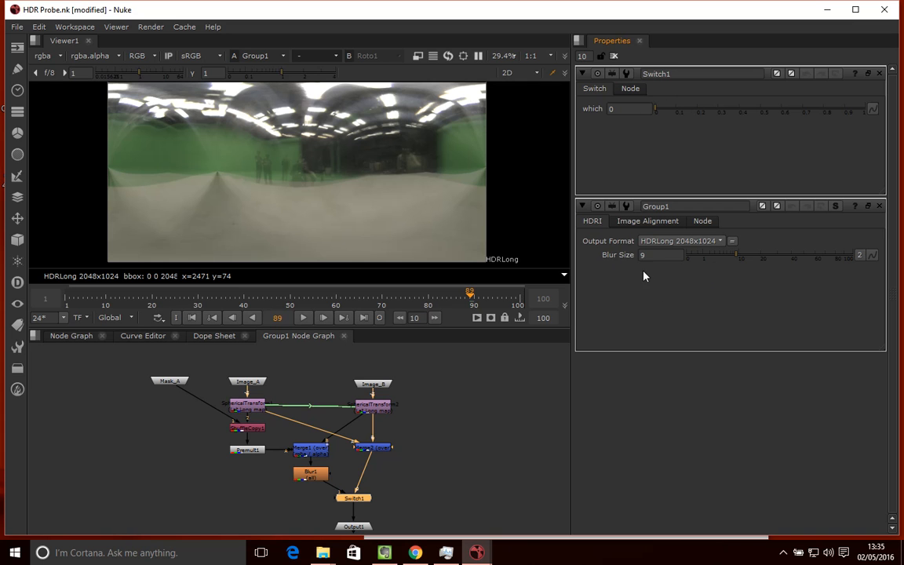
right_click(739, 226)
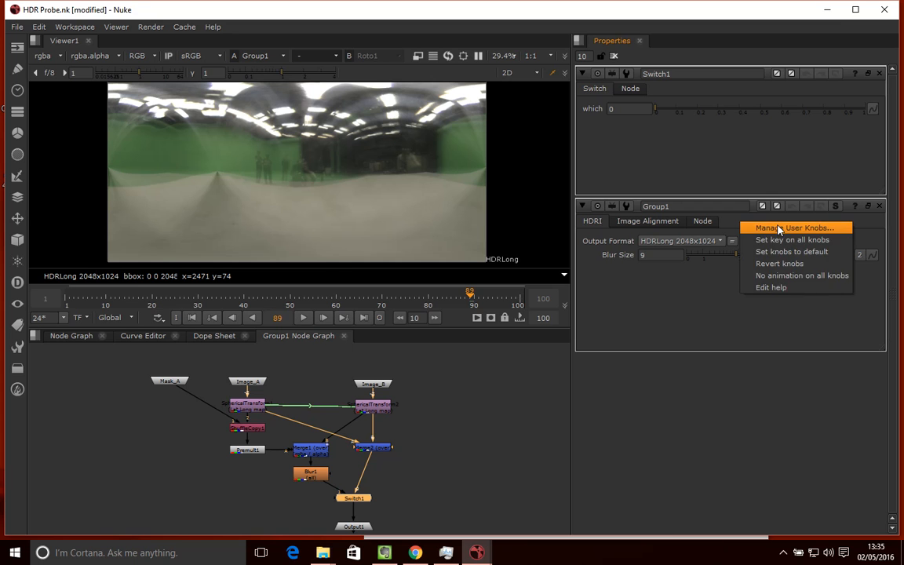
click(777, 228)
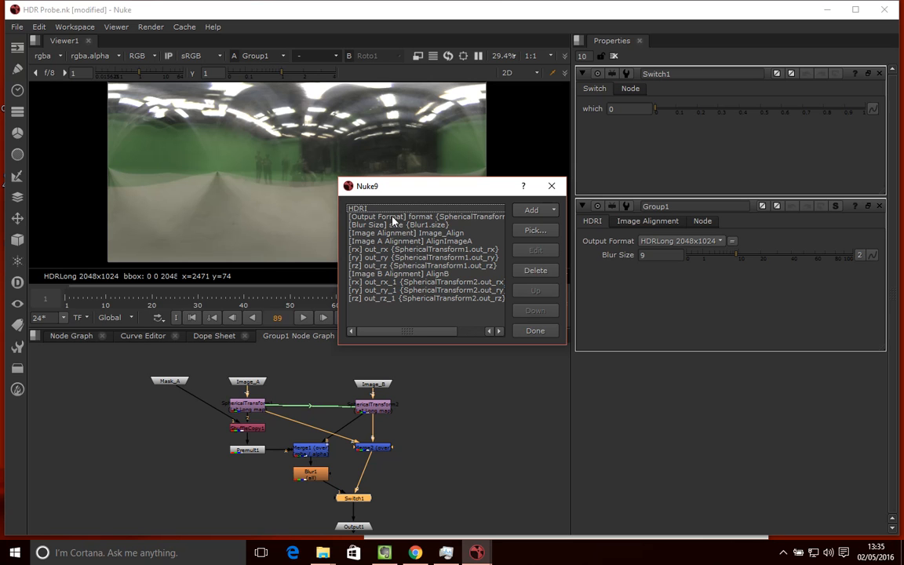
click(356, 209)
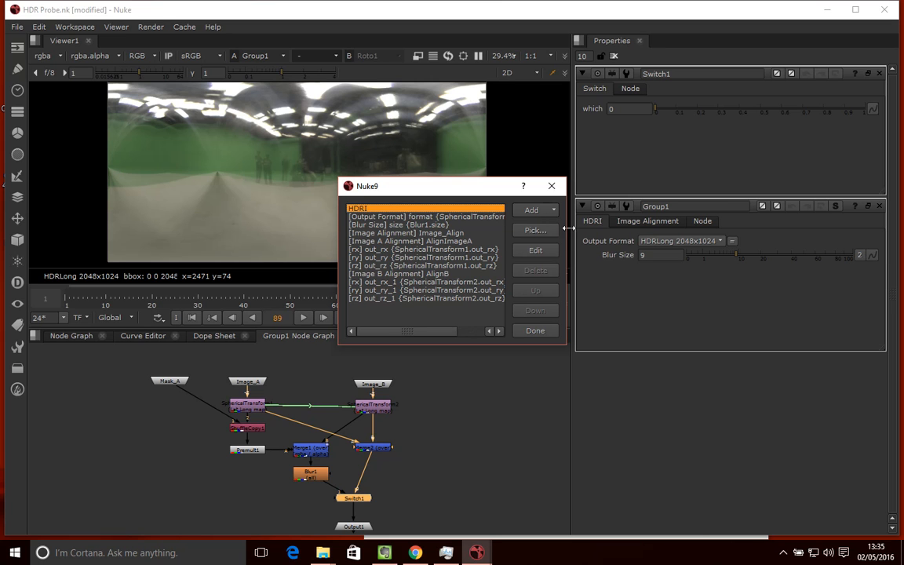
Add a check box knob named AlignmentView with the label Alignment View under Group1's HDRI entry
click(531, 211)
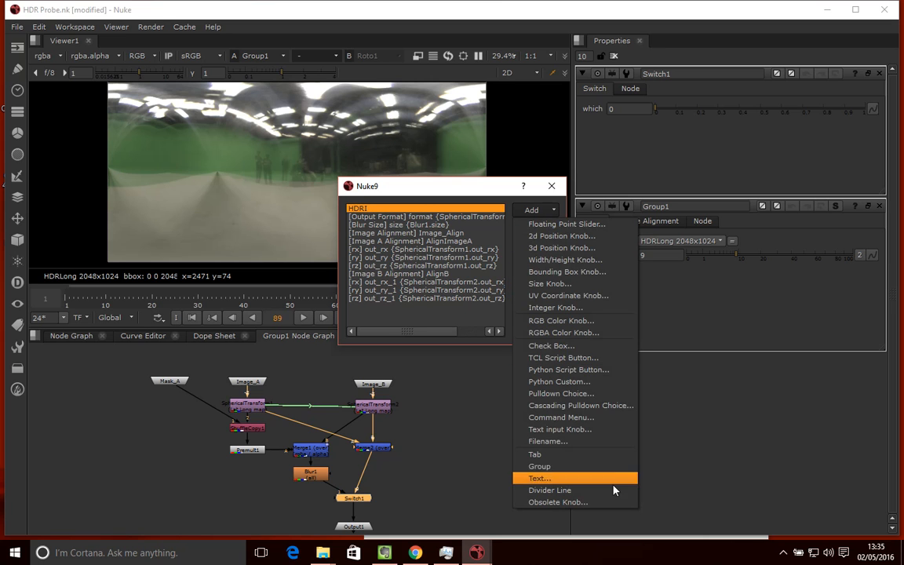
click(578, 346)
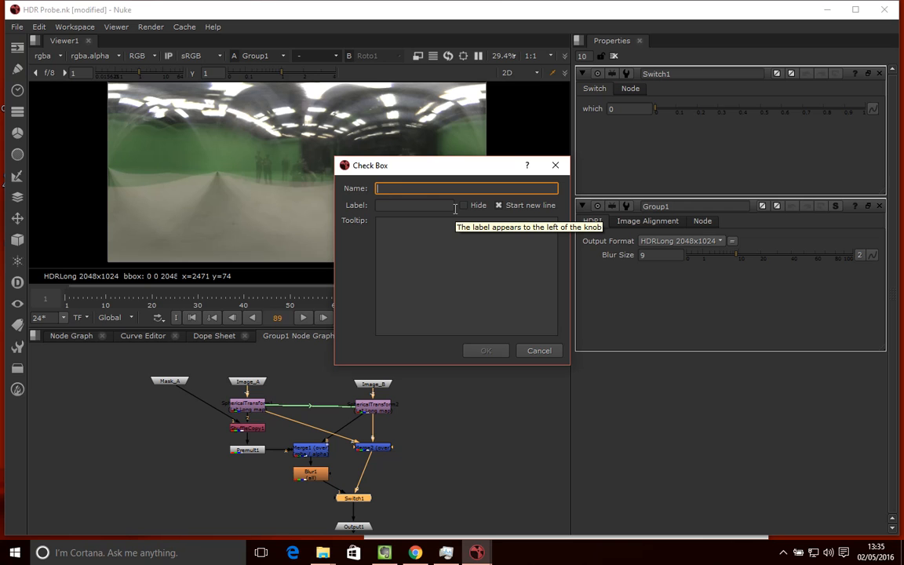
text(A)
key(BackSpace)
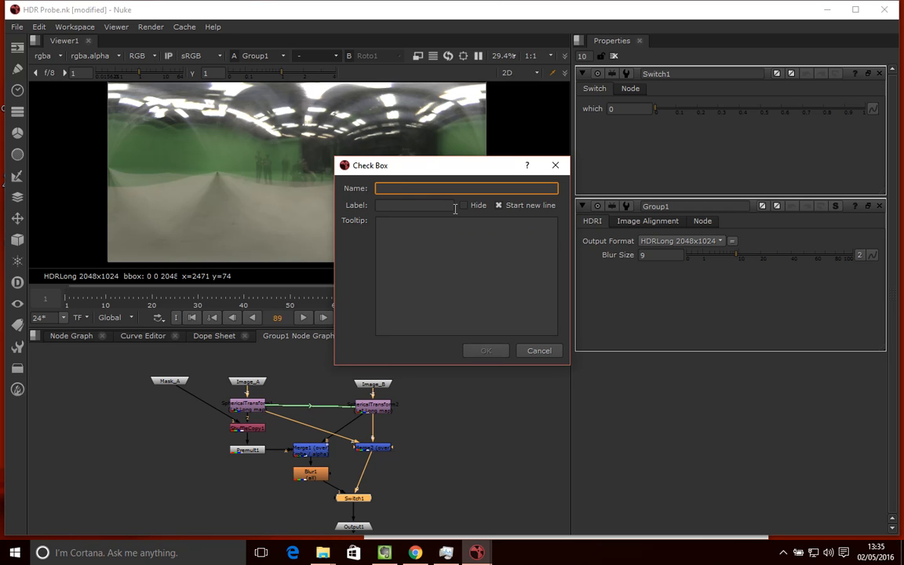
text(Alignment)
text(View)
click(419, 204)
text(Alignment View)
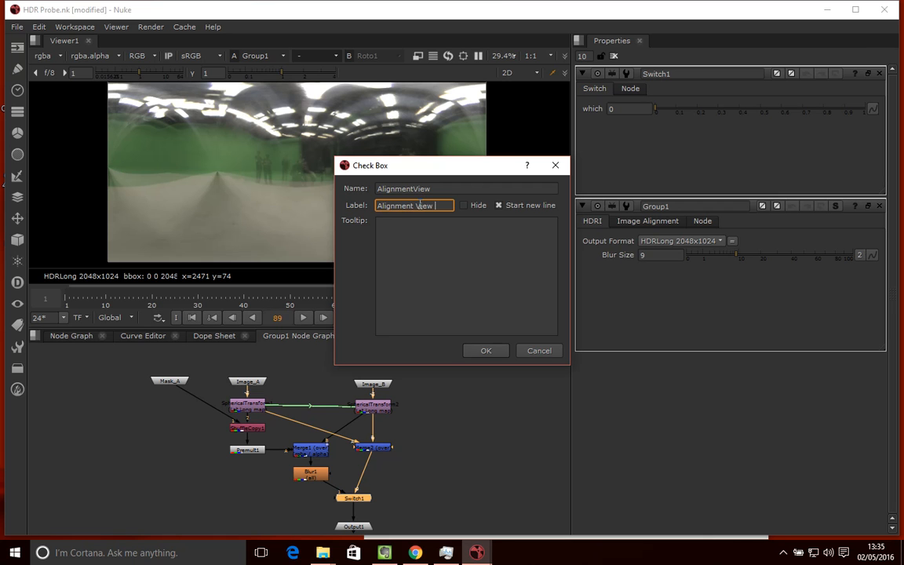
click(488, 351)
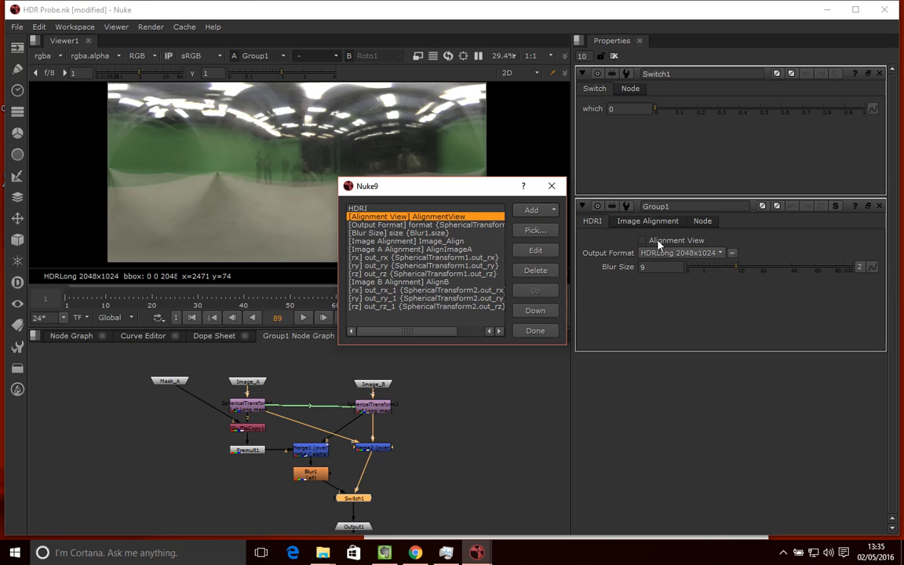
Close the knob editor and test Group1's Alignment View check box by switching it on and off
click(552, 186)
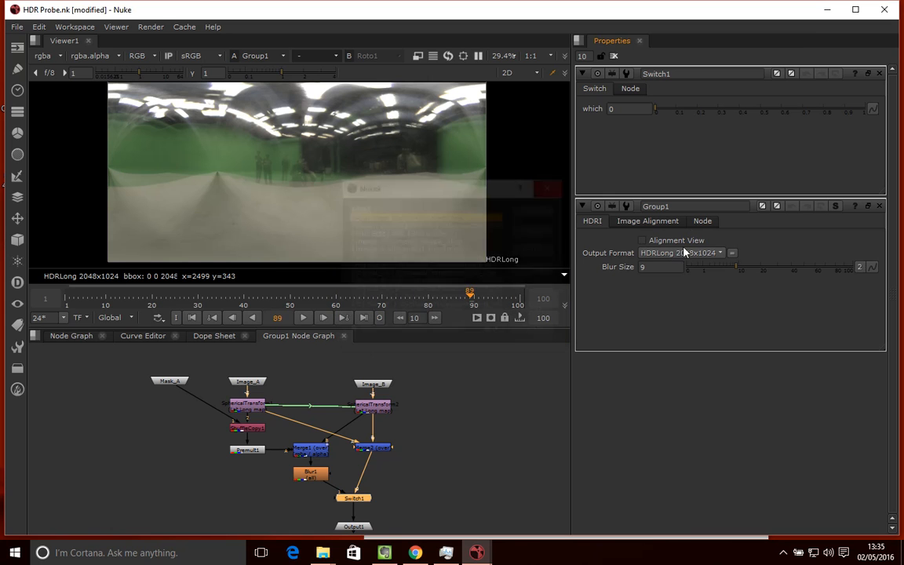
click(642, 240)
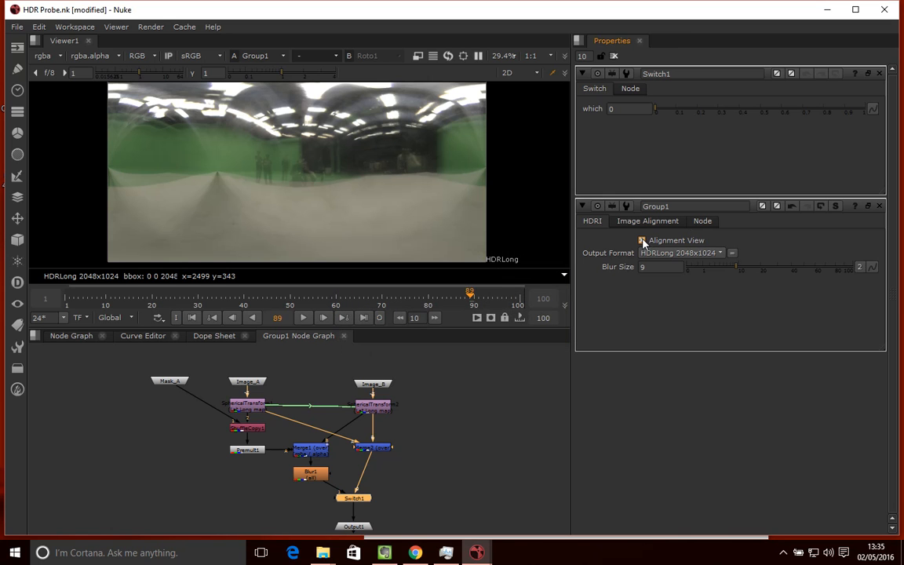
click(642, 240)
Rename Group1's Alignment View check box knob to align and clear its label
right_click(663, 241)
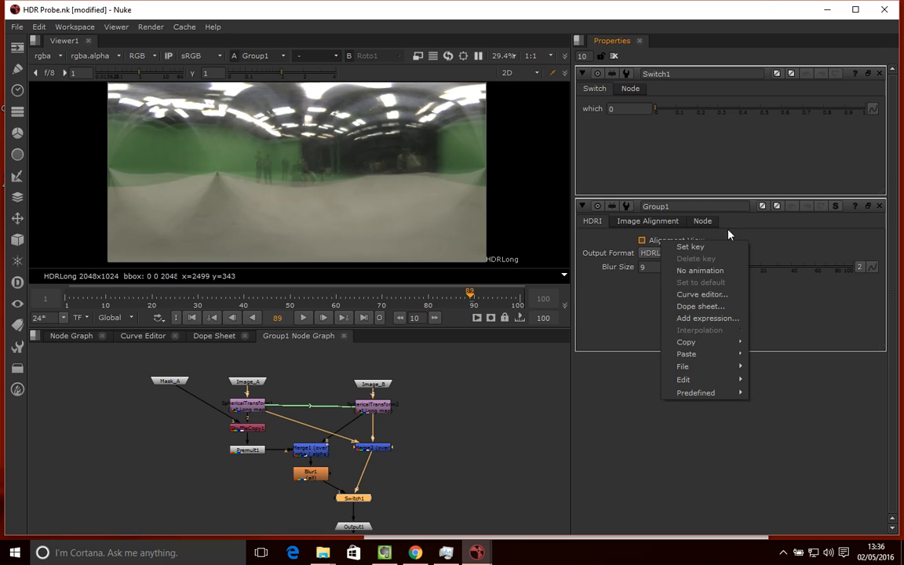
right_click(750, 222)
click(777, 226)
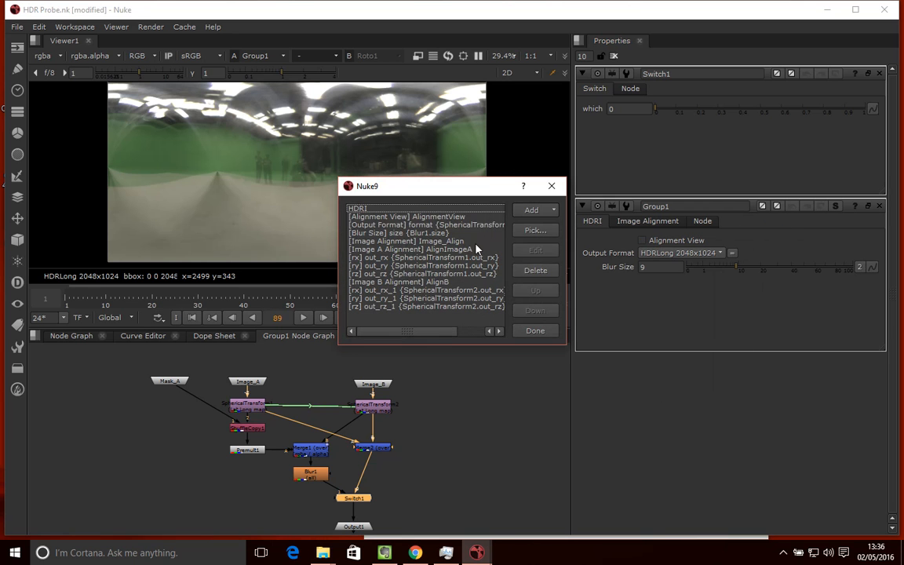
click(415, 216)
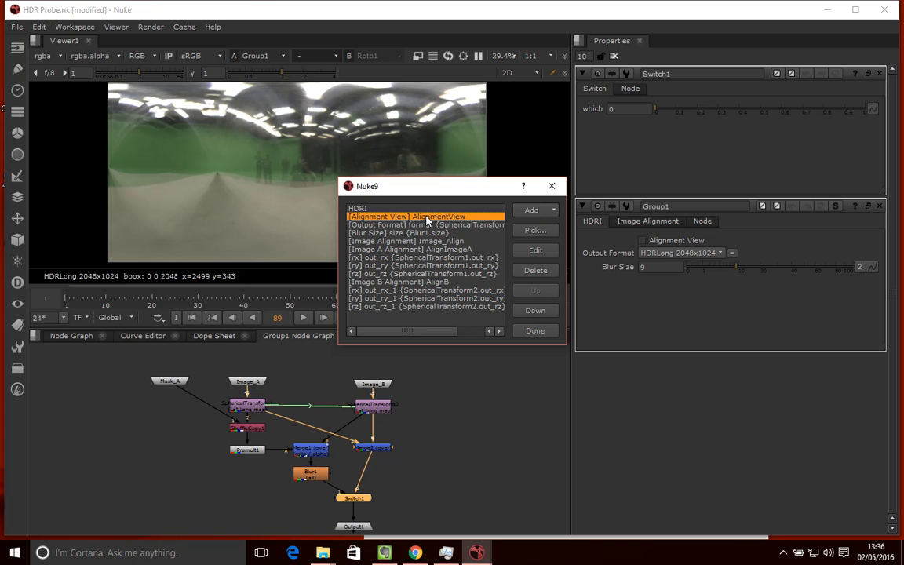
click(535, 250)
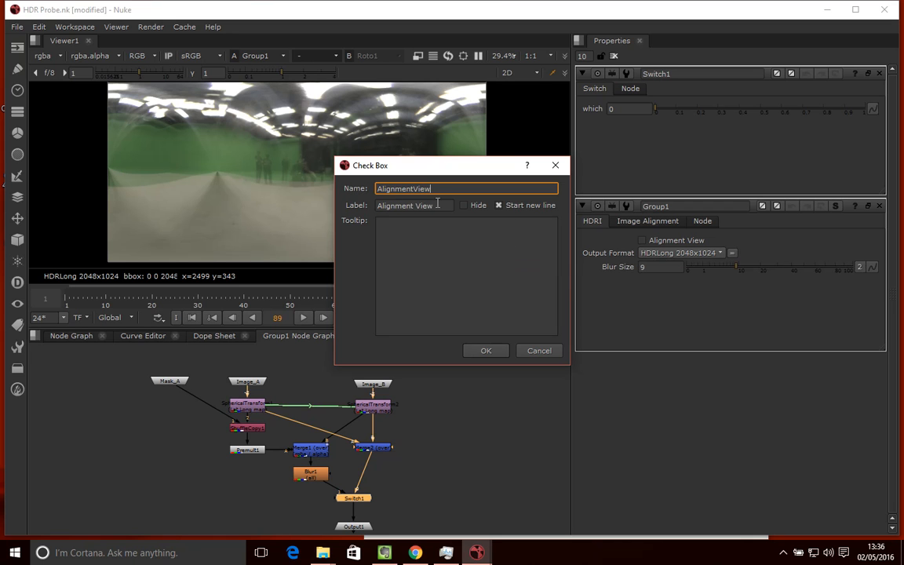
key(Tab)
key(BackSpace)
key(shift+Tab)
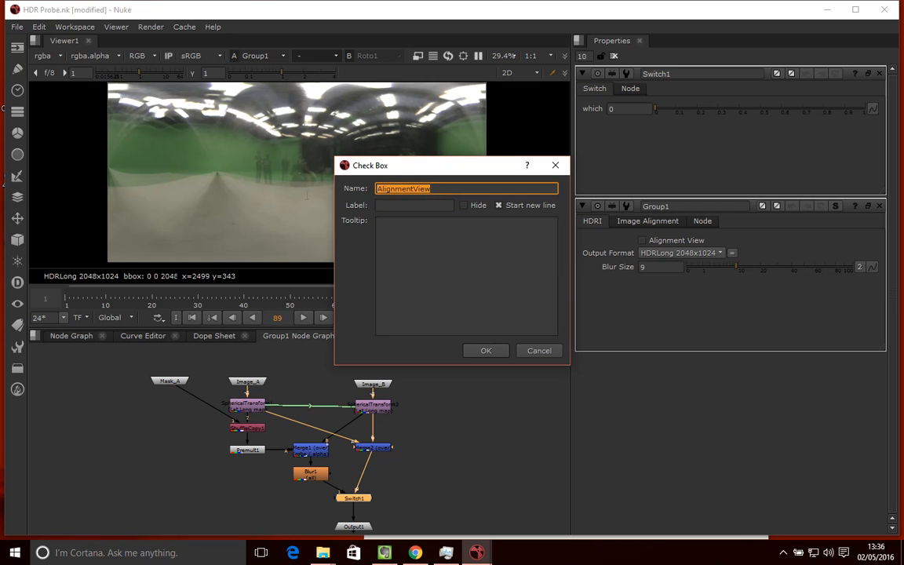
text(align)
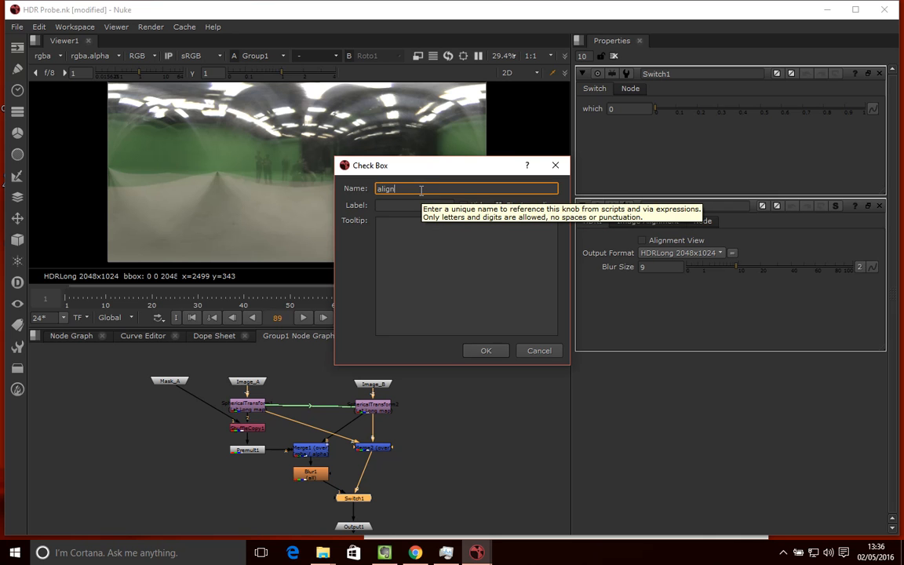
key(Tab)
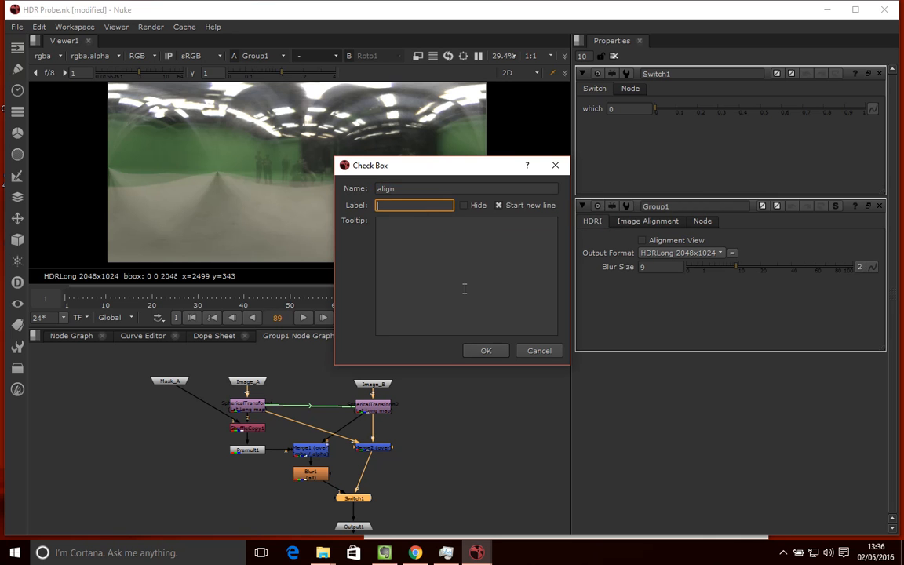
click(486, 351)
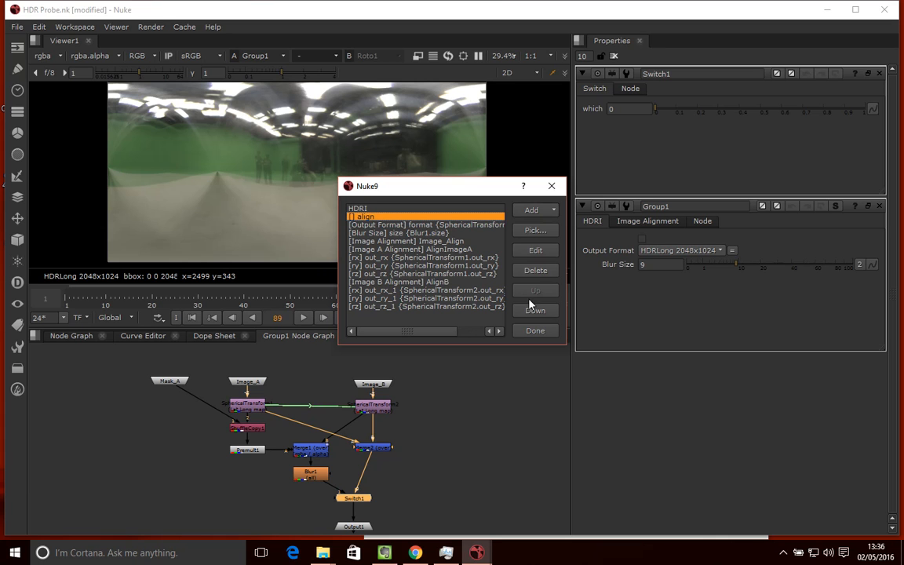
Delete the unlabelled align check box knob from Group1
click(536, 271)
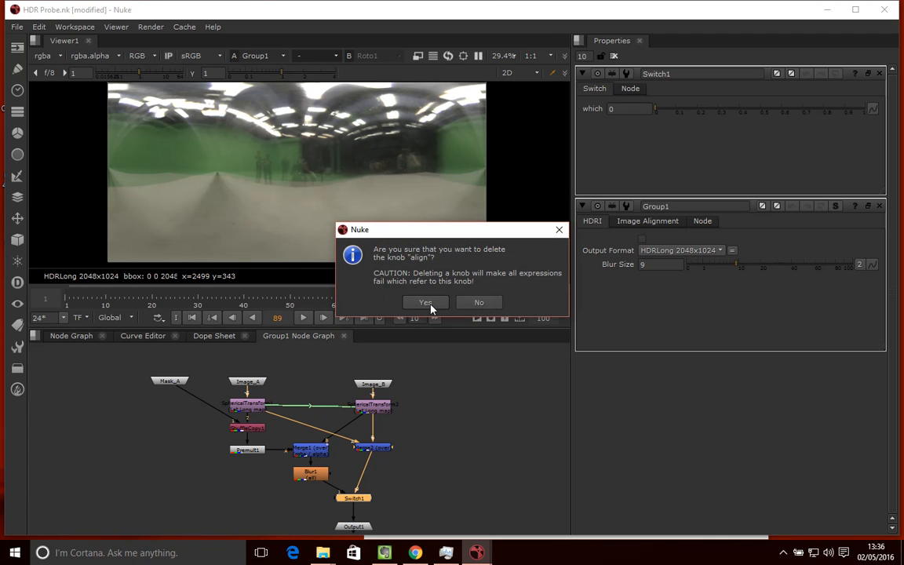
click(424, 303)
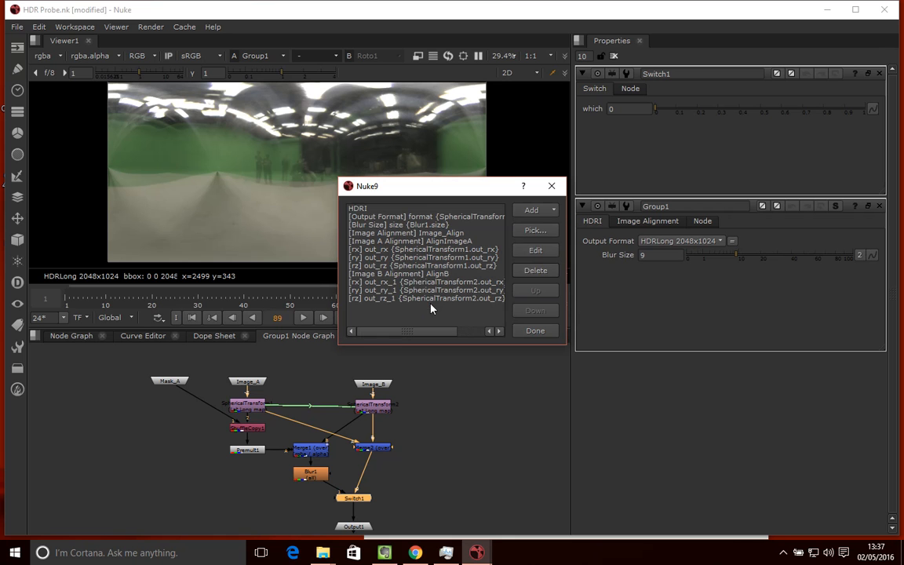
Add a check box knob named align directly below Group1's HDRI entry and close the knob editor
click(364, 209)
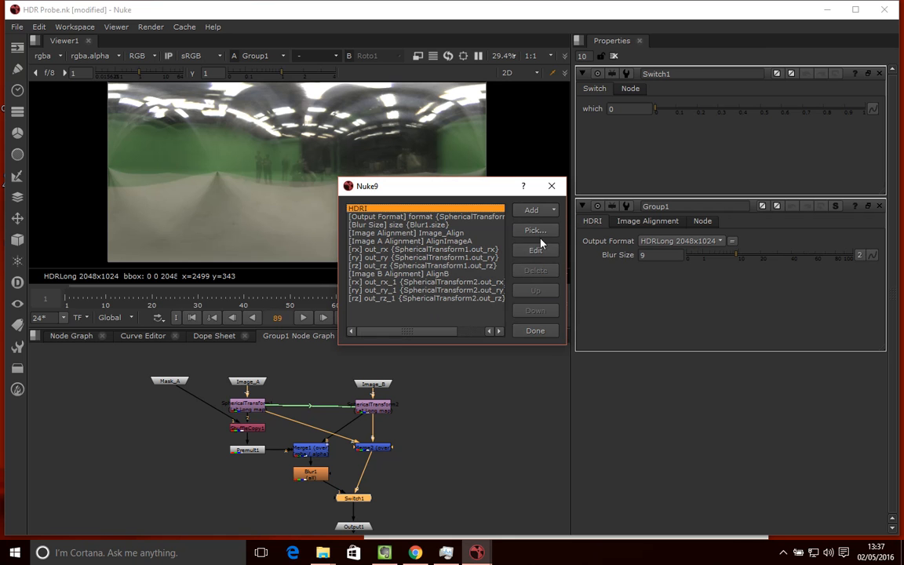
click(540, 211)
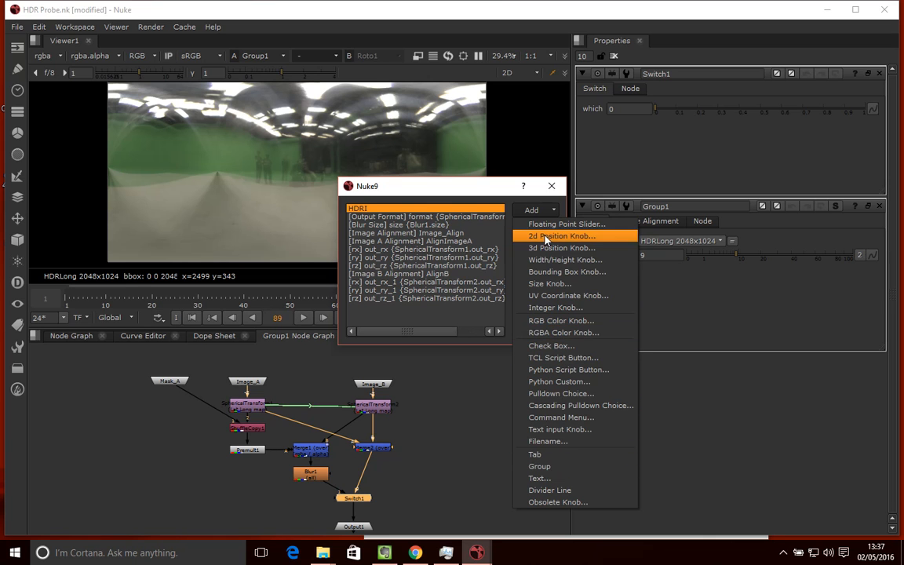
click(571, 346)
text(align)
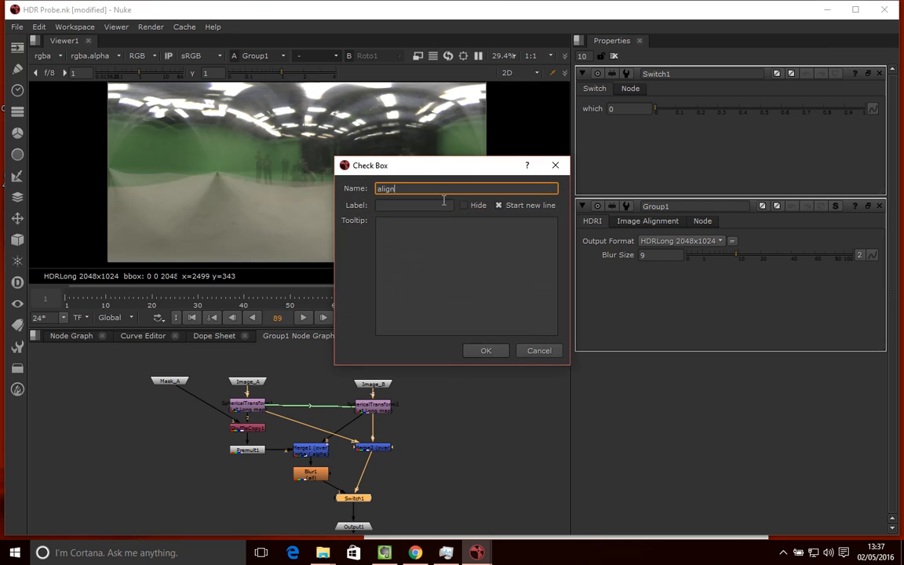
click(485, 350)
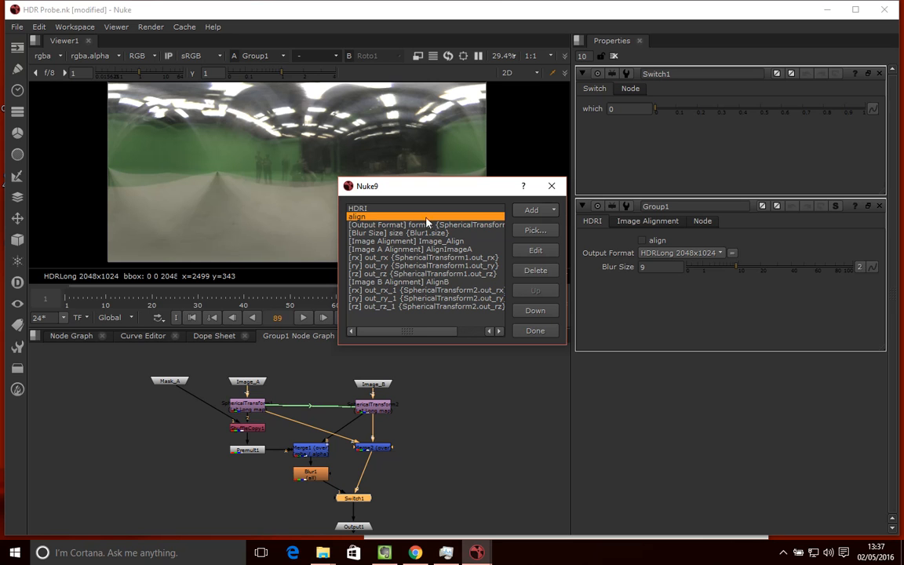
click(552, 186)
right_click(637, 110)
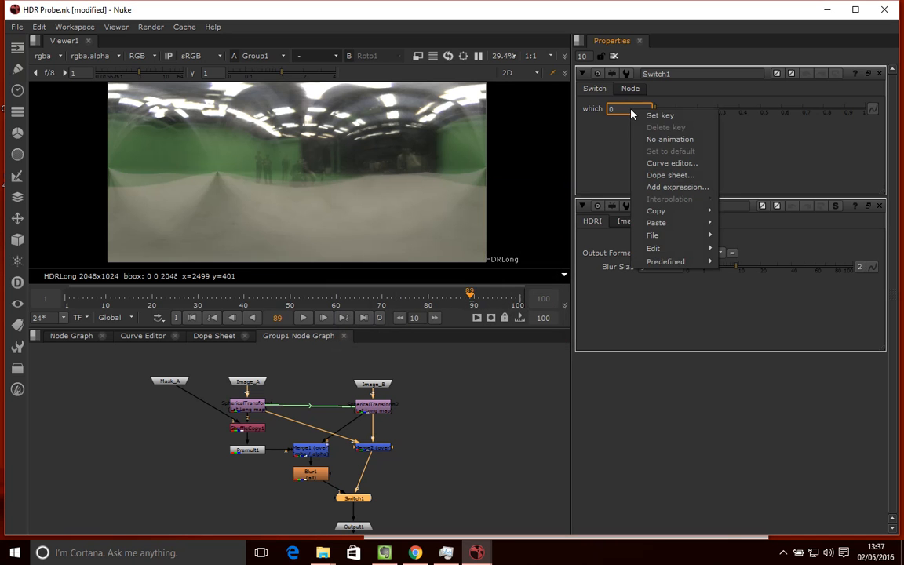
mouse_move(685, 251)
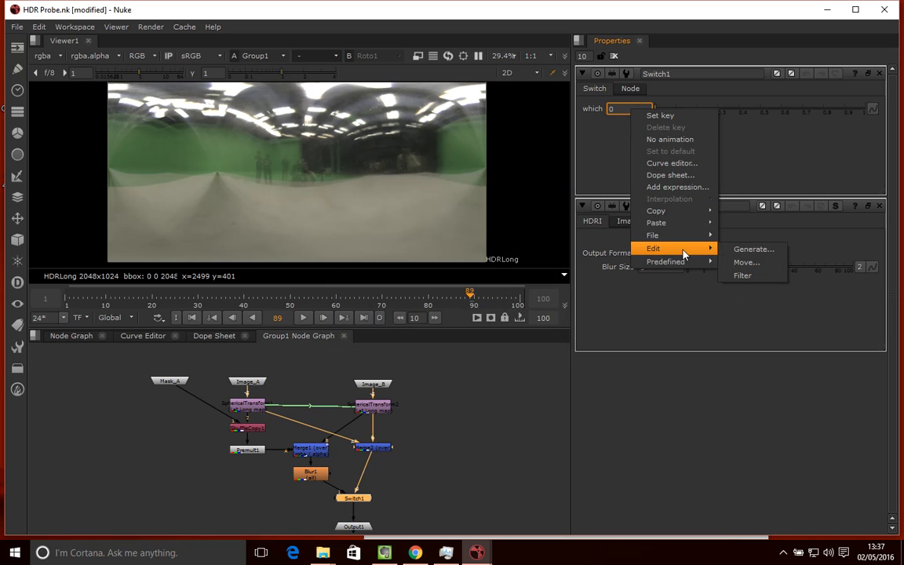
click(745, 130)
Drive Switch1's which value with the expression parent.align
right_click(653, 109)
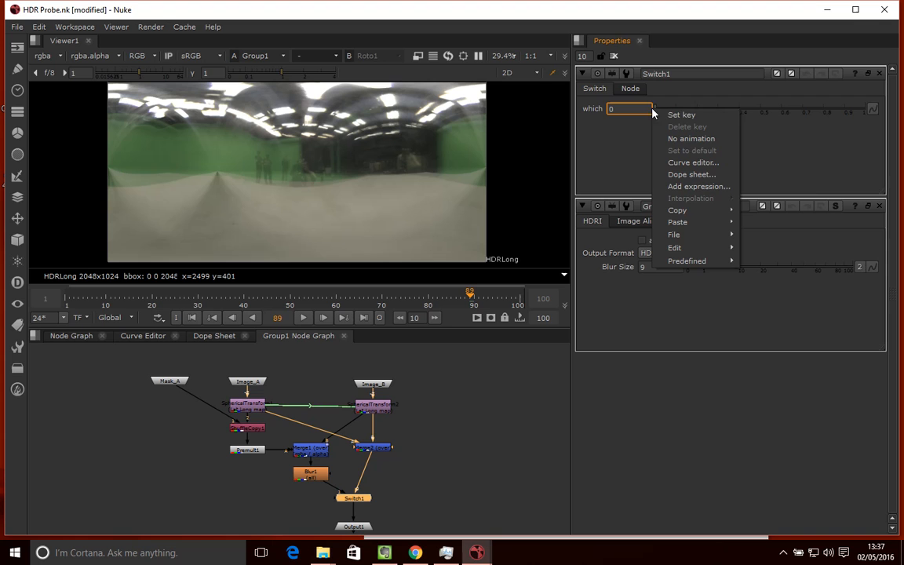
click(698, 186)
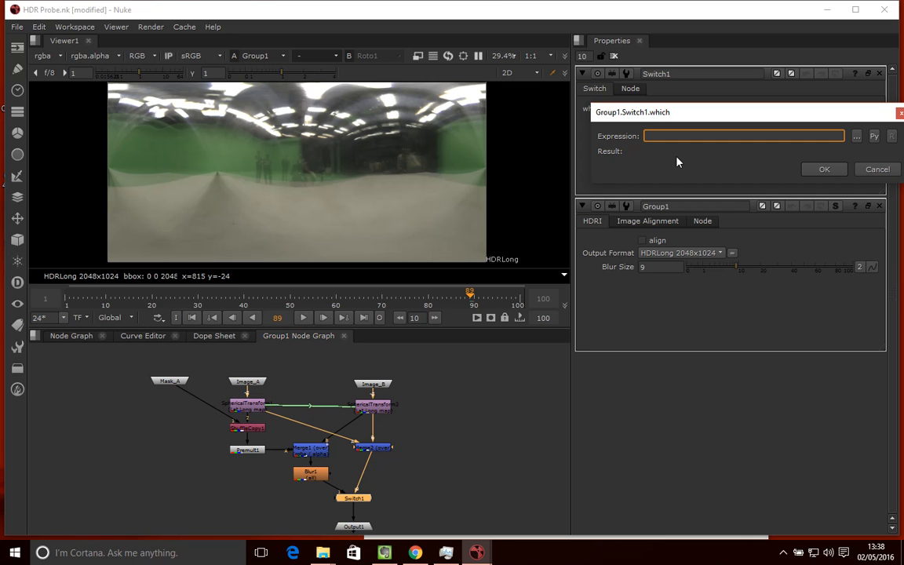
text(parent.align)
drag(669, 147, 456, 259)
drag(479, 215, 345, 178)
click(642, 242)
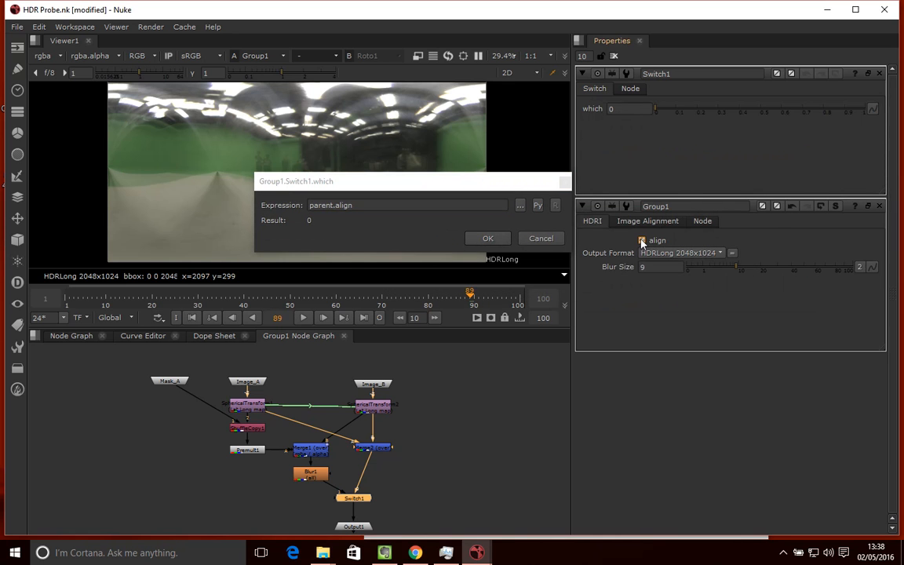
click(641, 241)
click(490, 239)
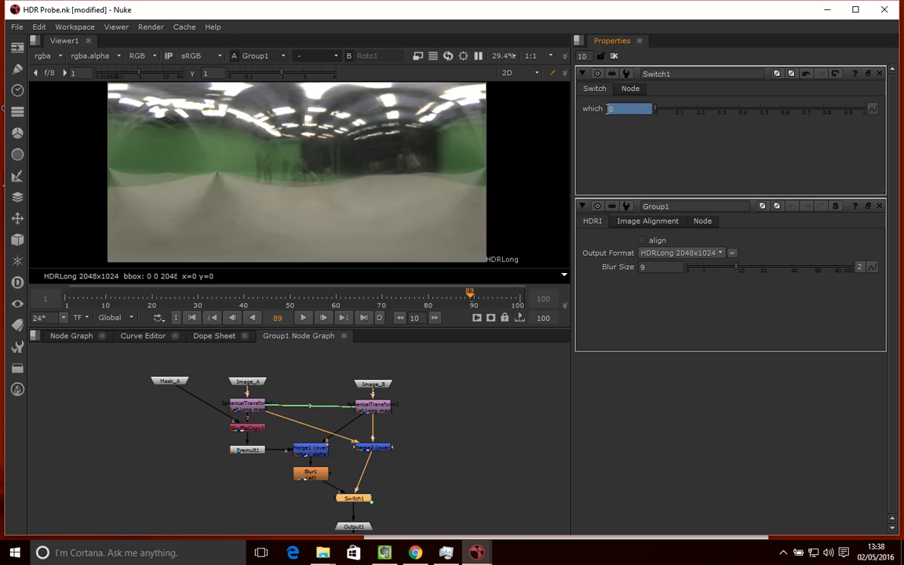
Test the expression by repeatedly switching Group1's align check box on and off, leaving it off
click(642, 241)
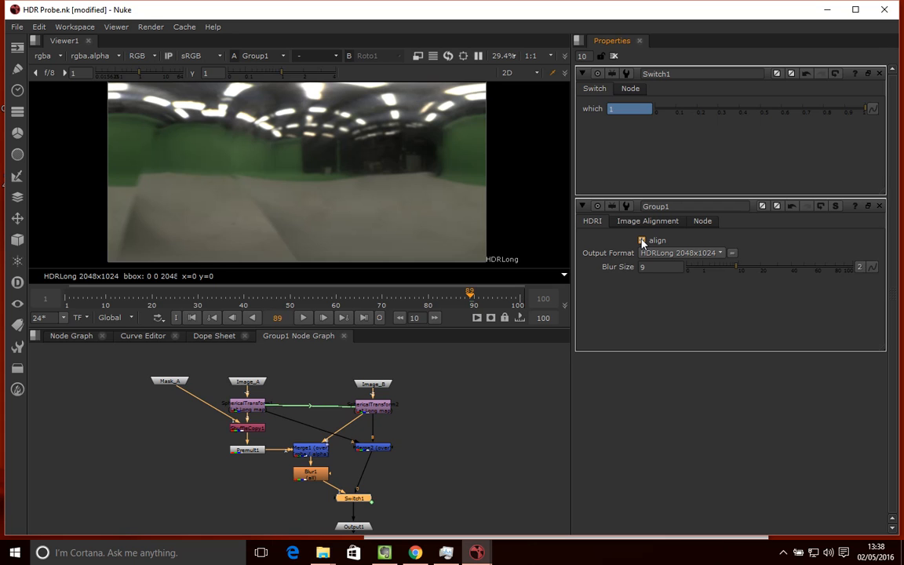
click(642, 241)
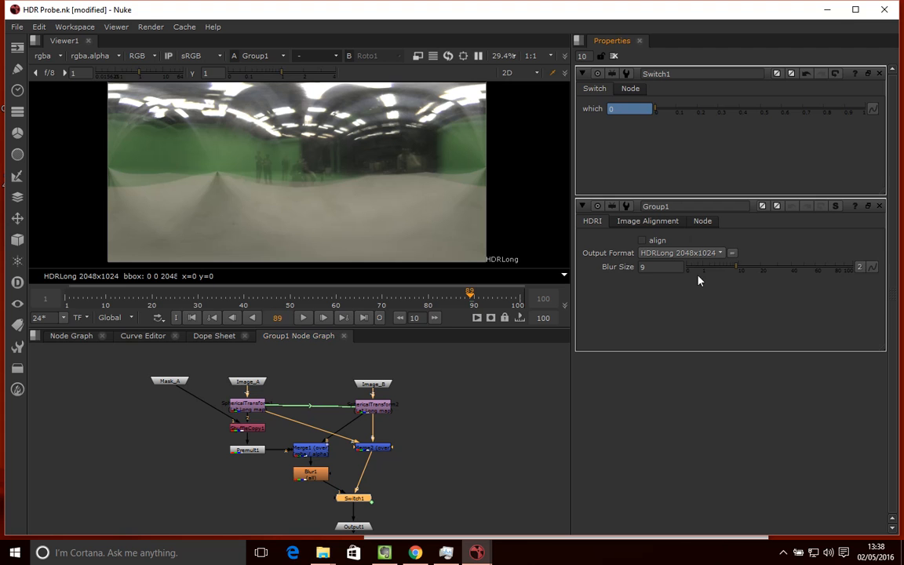
click(642, 241)
click(641, 241)
click(641, 241)
click(642, 241)
click(641, 241)
click(641, 241)
click(642, 240)
click(642, 240)
click(642, 240)
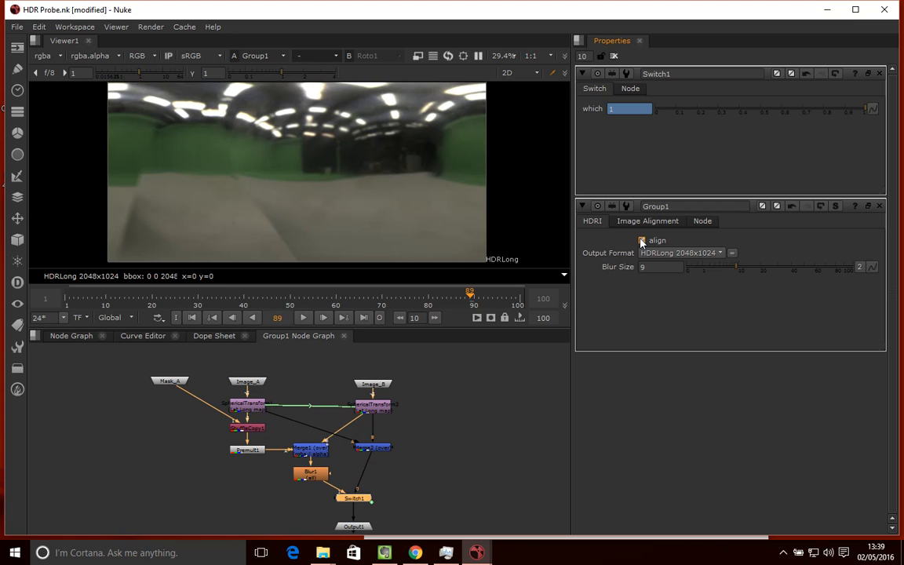
click(642, 241)
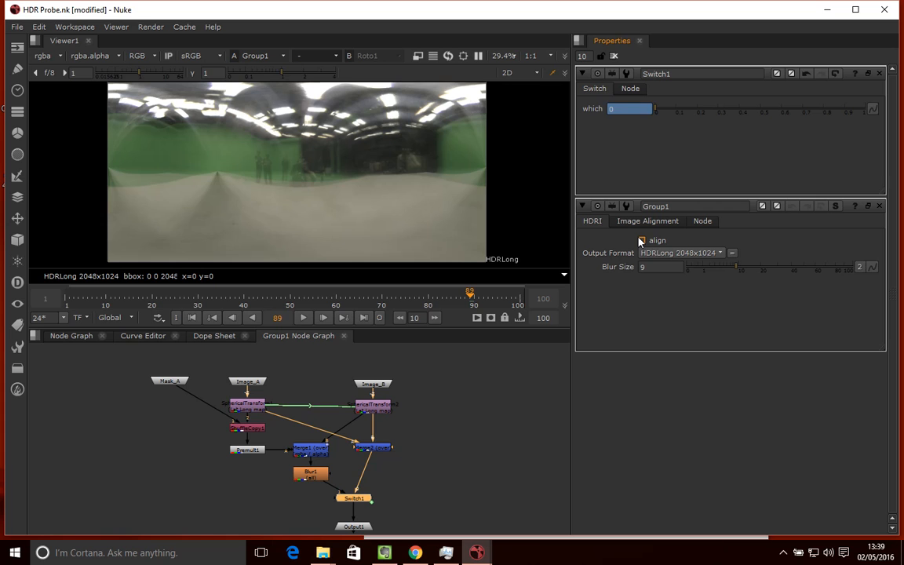
click(642, 241)
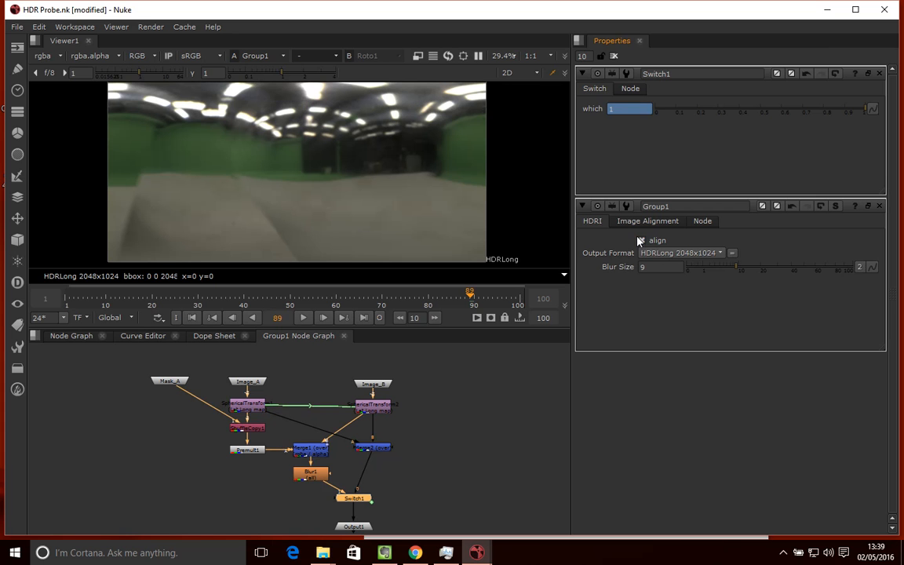
click(641, 241)
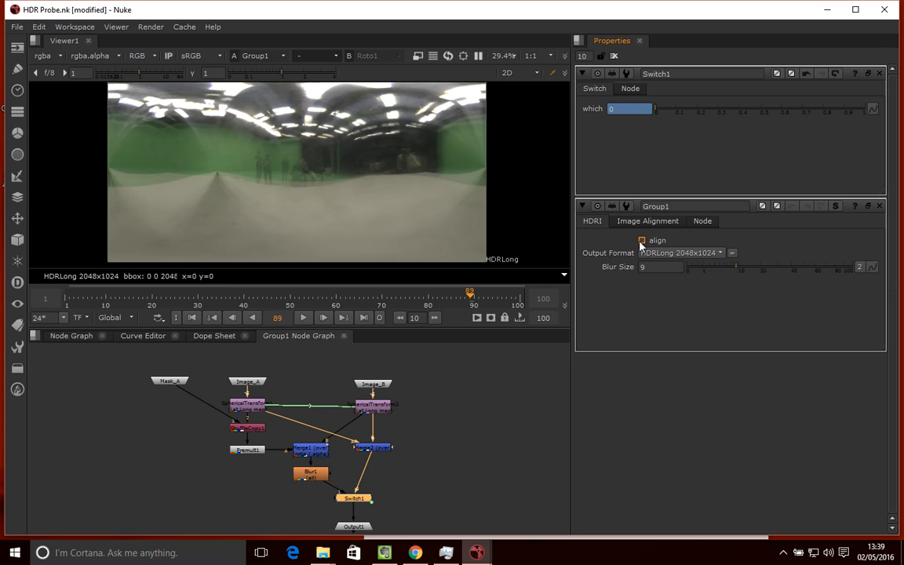
click(642, 241)
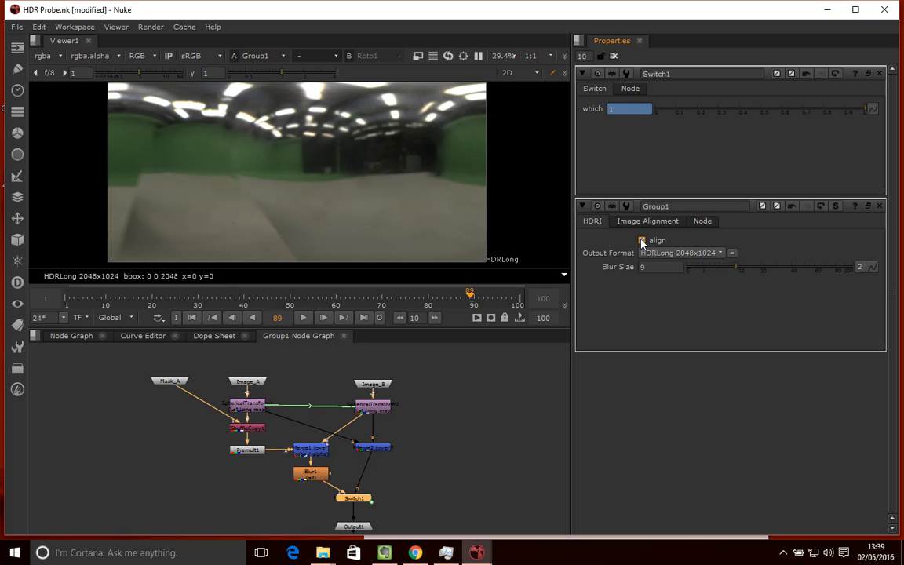
click(642, 241)
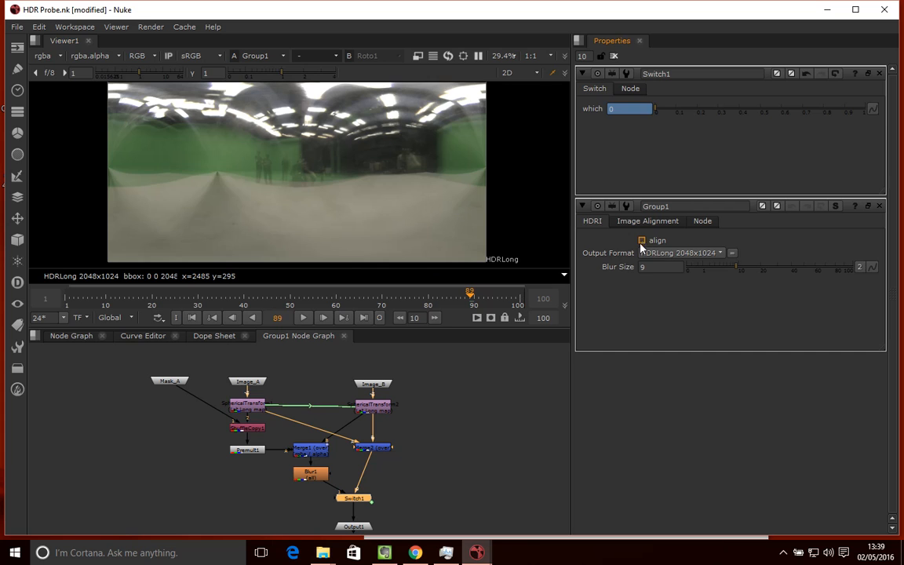
Turn on Group1's align check box and invert the expression on Switch1's which value to !parent.align
click(642, 241)
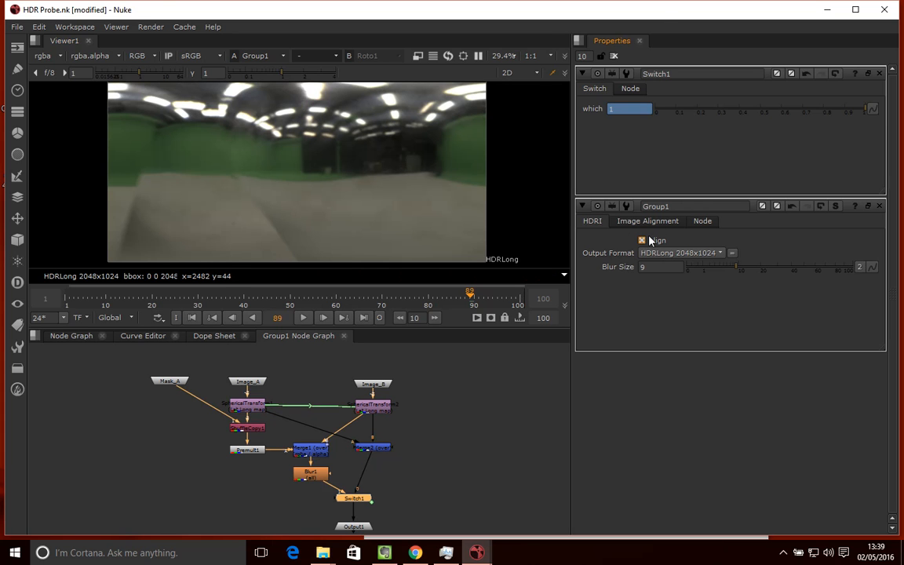
right_click(644, 115)
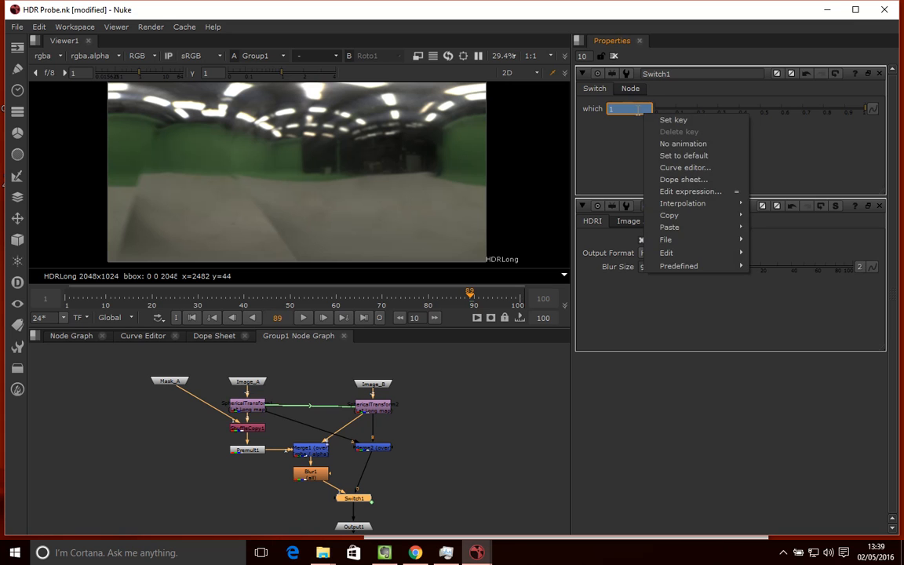
click(691, 191)
click(659, 136)
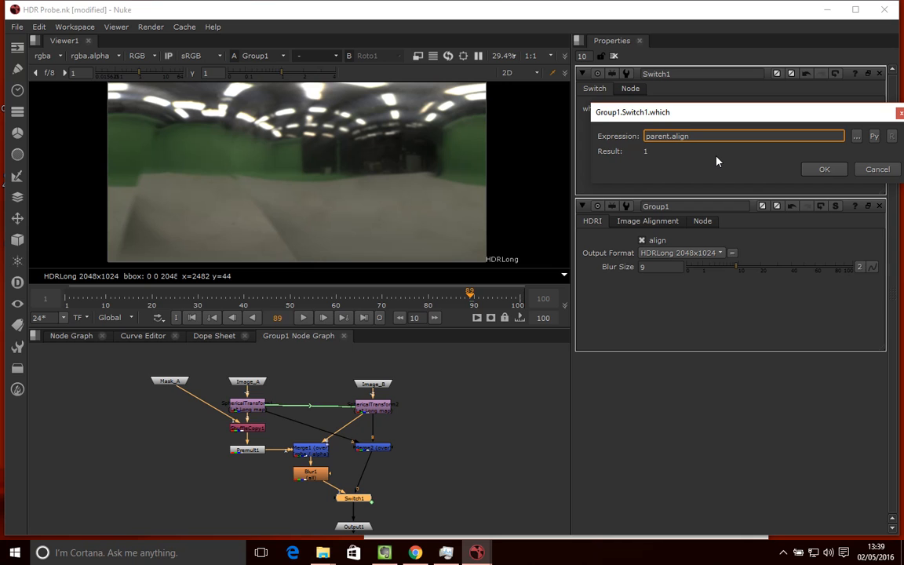
text(!)
drag(692, 116, 700, 165)
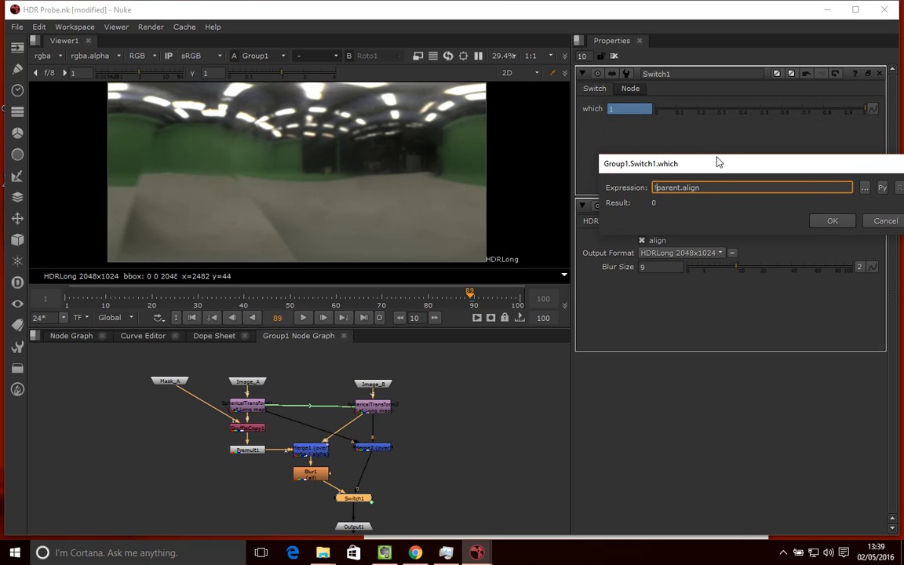
click(832, 221)
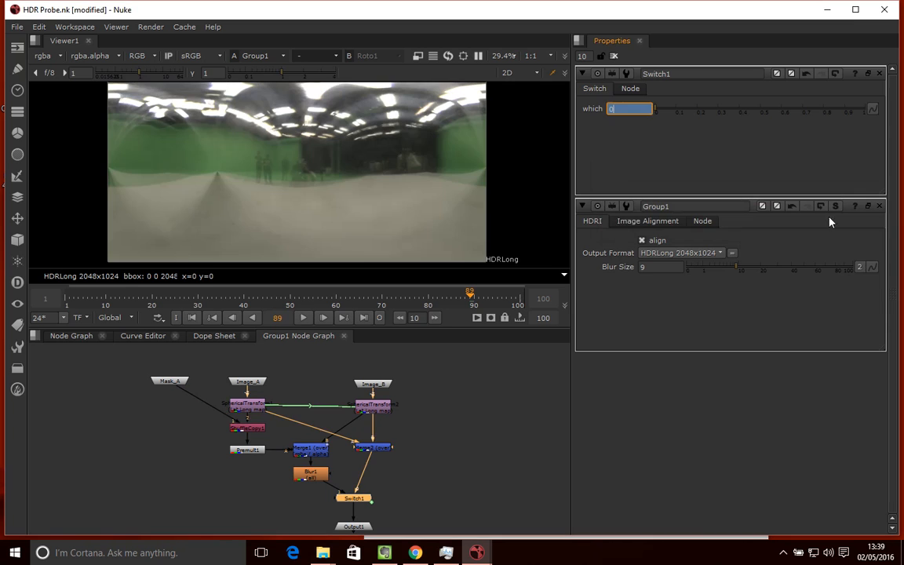
Test the inverted expression by switching Group1's align check box off, on and off again
click(641, 241)
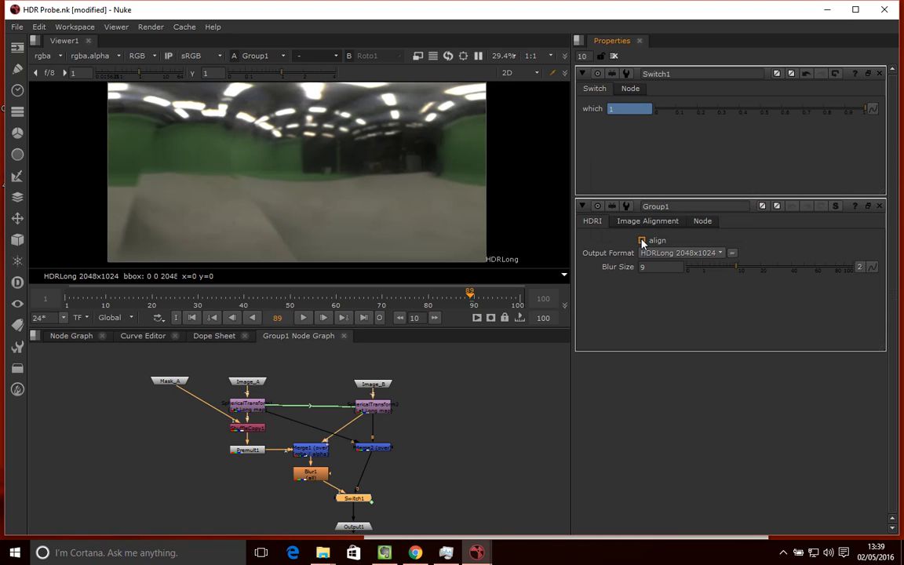
click(642, 240)
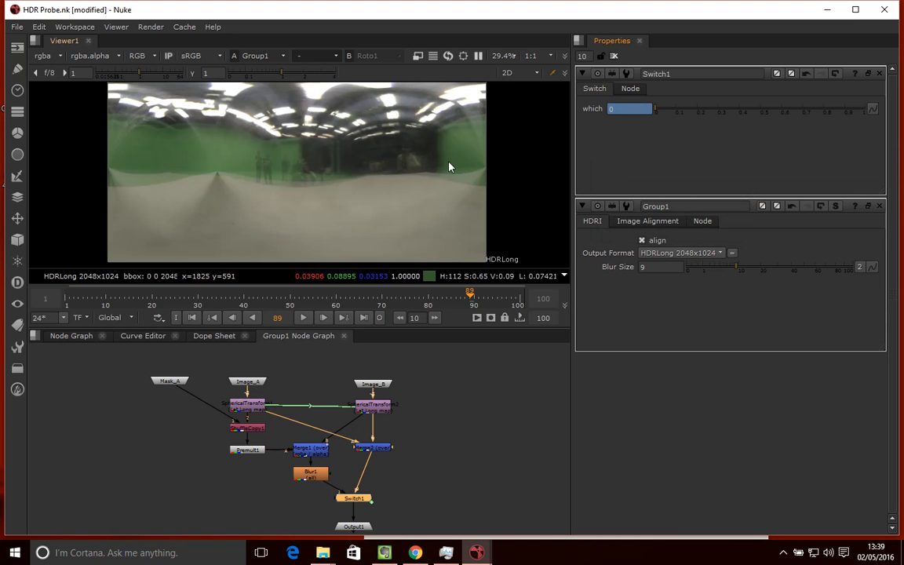
click(642, 241)
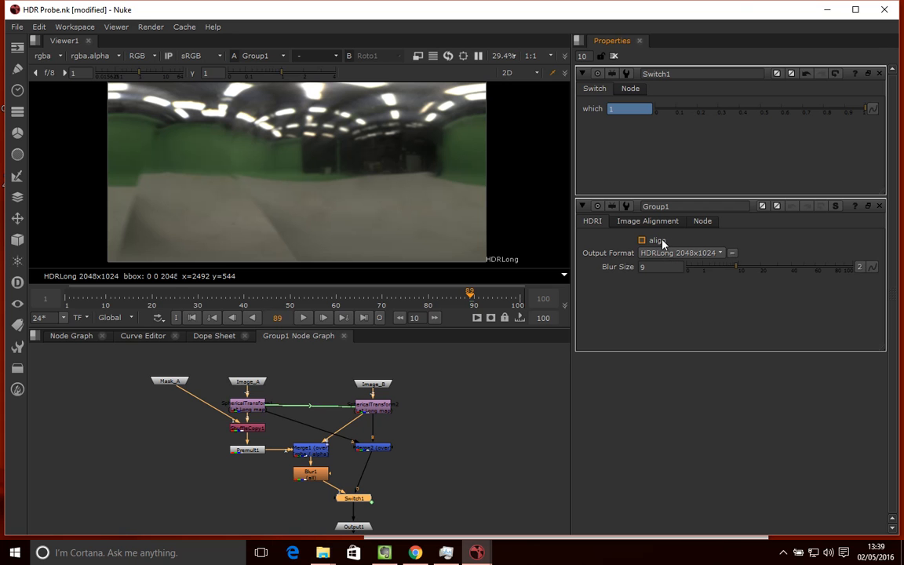
Change the label of Group1's align check box knob to Alignment View, keeping its name, and close the knob editor
right_click(736, 229)
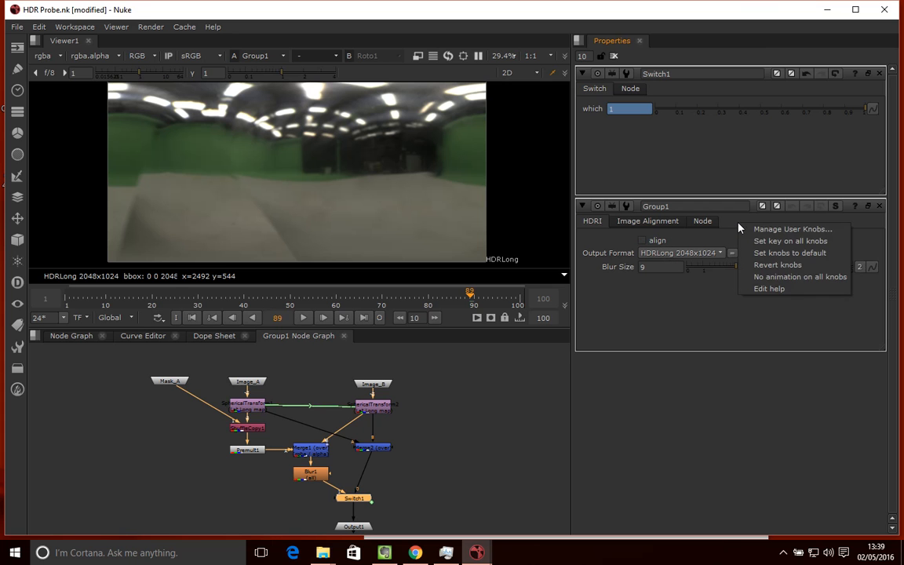
click(769, 231)
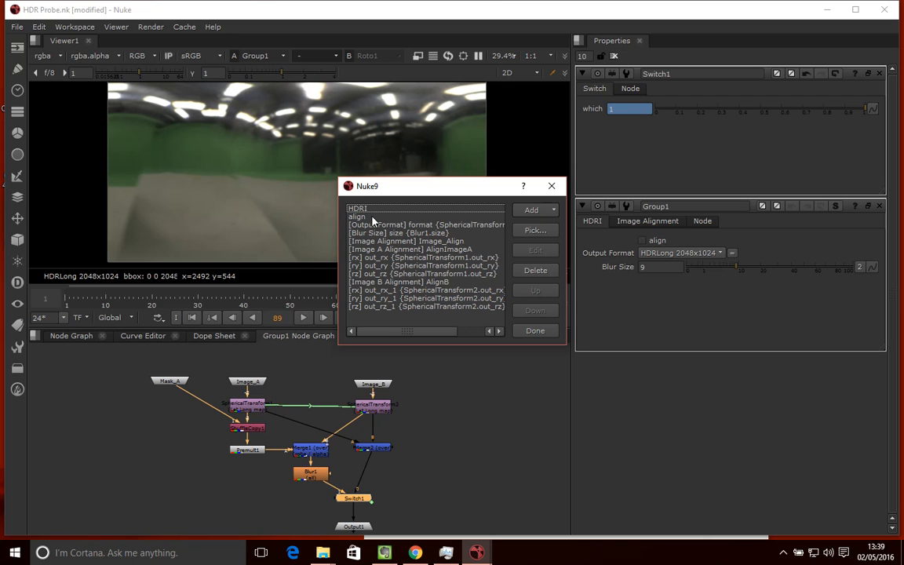
click(412, 217)
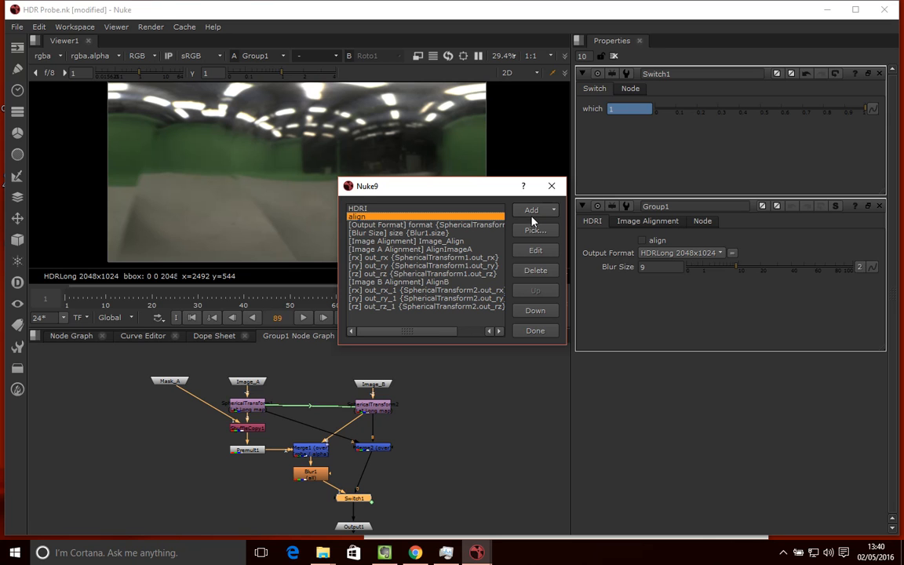
click(539, 256)
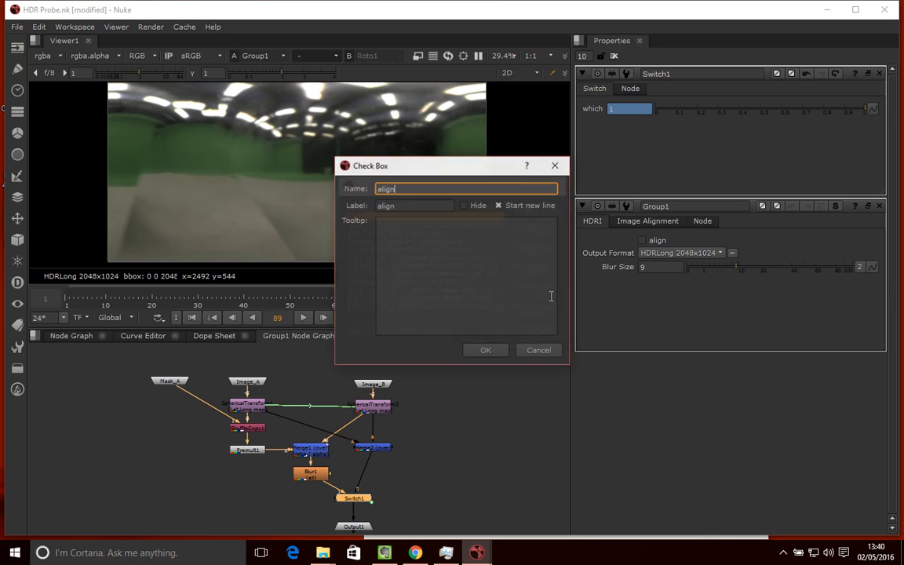
click(405, 205)
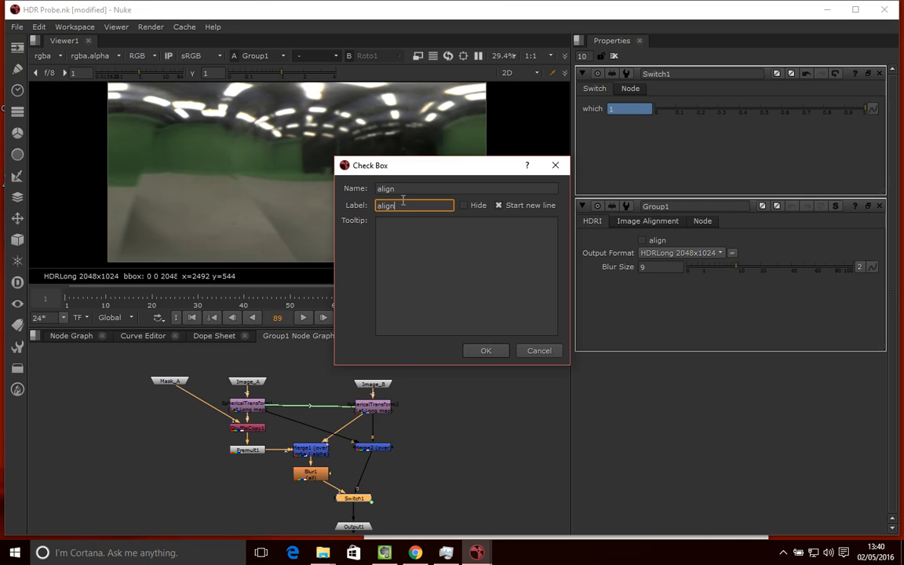
double_click(390, 205)
text(Align)
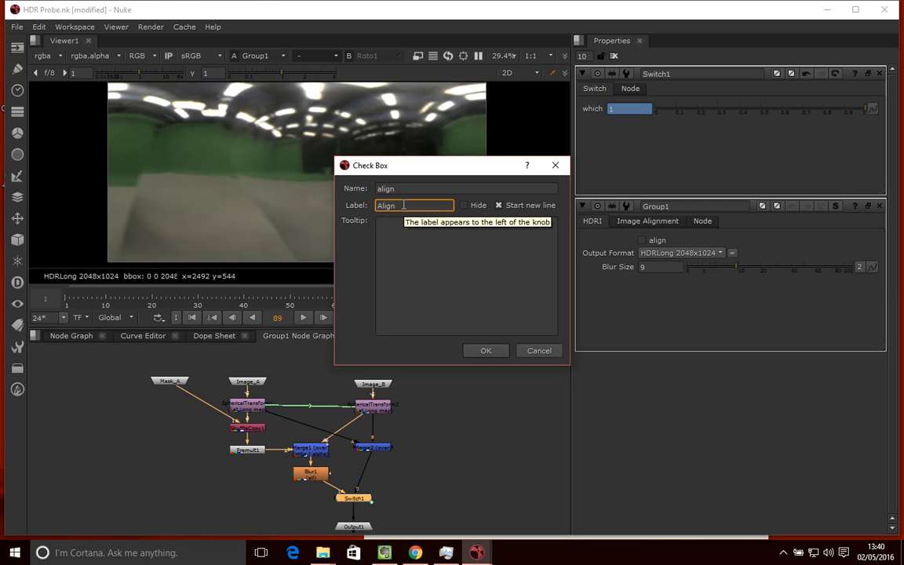
key(BackSpace)
key(BackSpace)
key(BackSpace)
text(ign)
key(BackSpace)
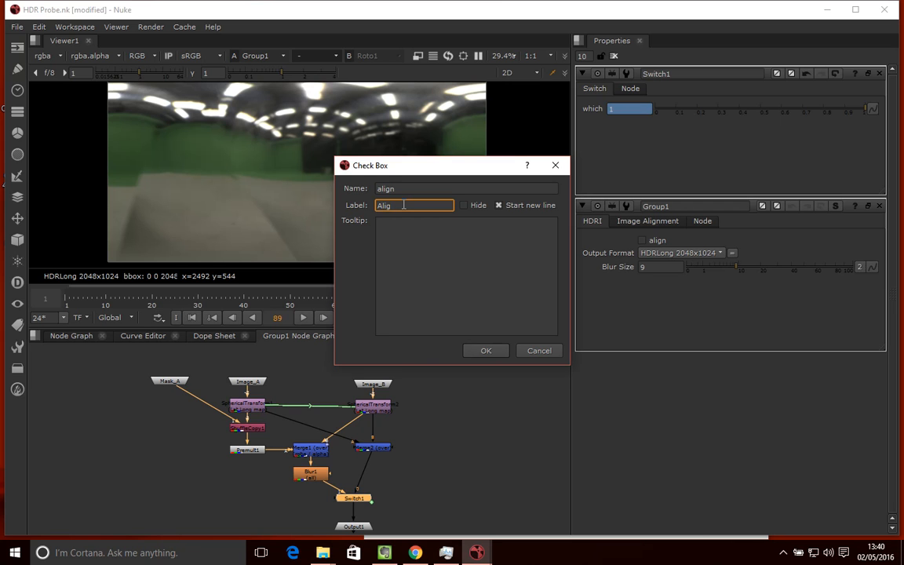
text(nment)
text(View)
click(486, 351)
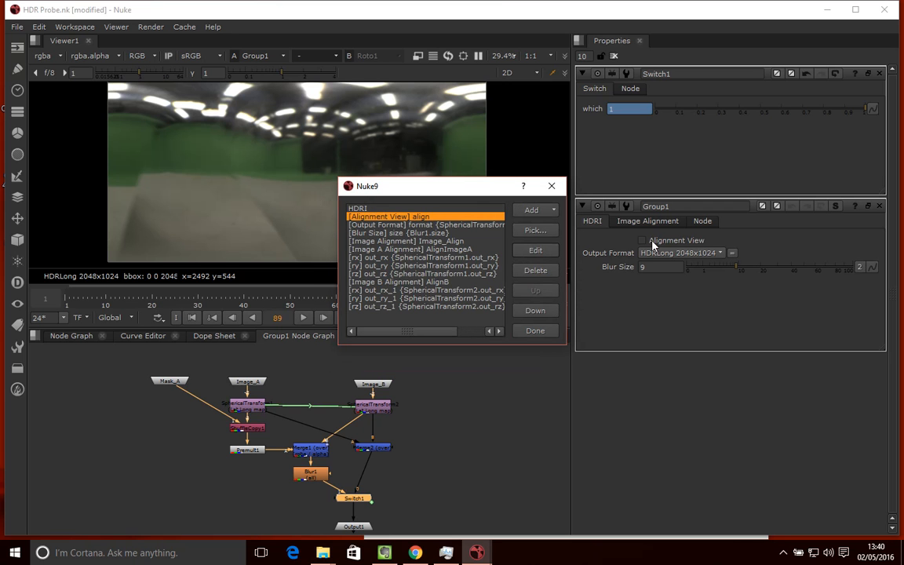
click(551, 186)
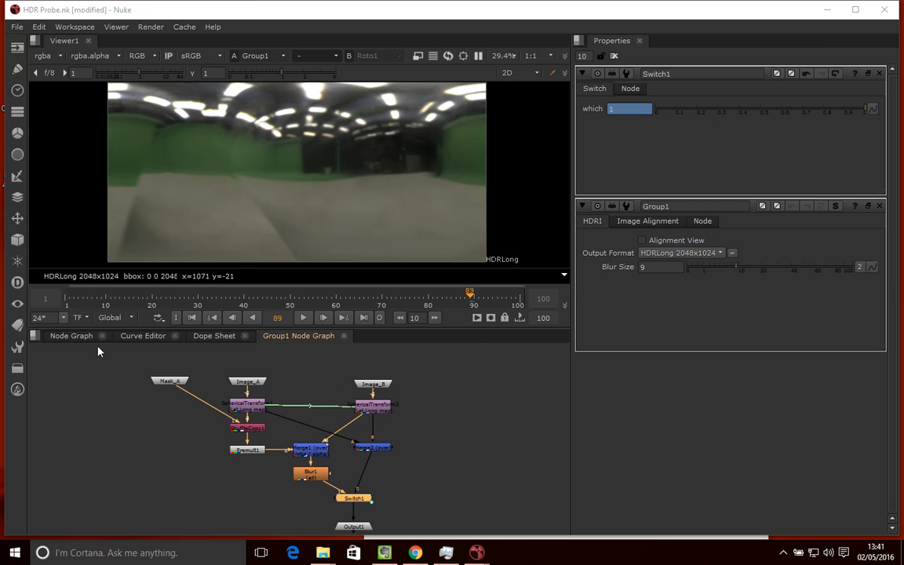
Return to the main node graph and save the script as demo.nk in the Visual Effects Techniques/Gizmos folder
click(72, 336)
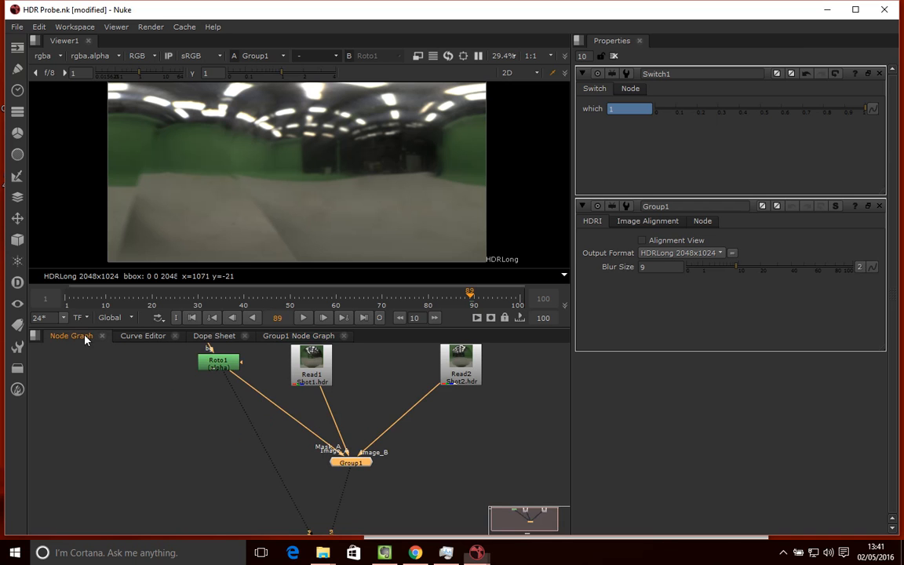
click(16, 27)
click(47, 103)
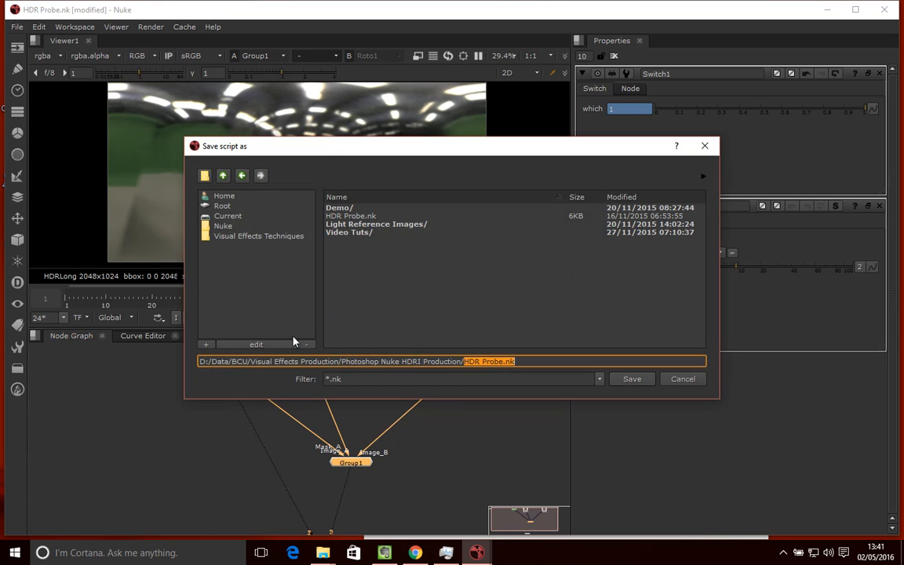
click(239, 236)
double_click(355, 217)
click(355, 216)
click(431, 363)
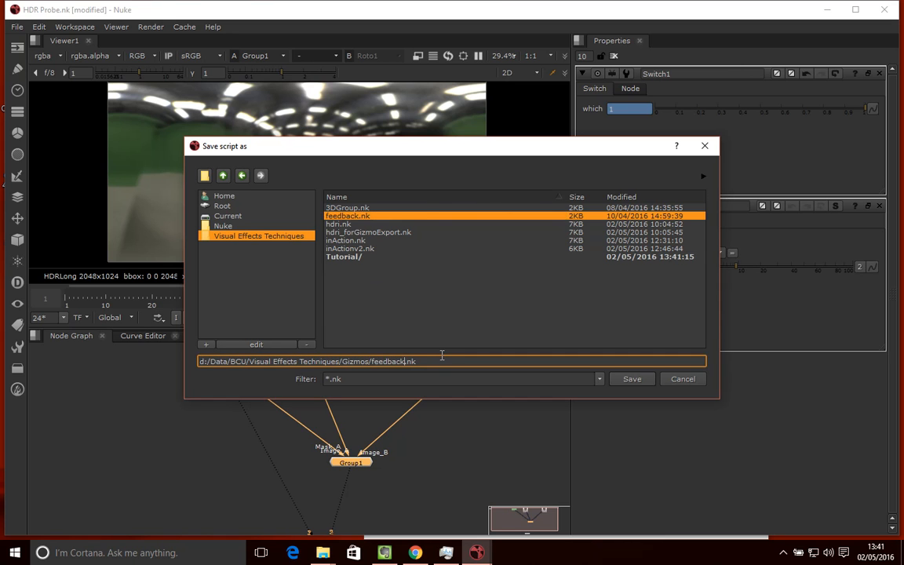
key(BackSpace)
key(BackSpace)
key(BackSpace)
key(BackSpace)
key(BackSpace)
key(BackSpace)
key(BackSpace)
key(BackSpace)
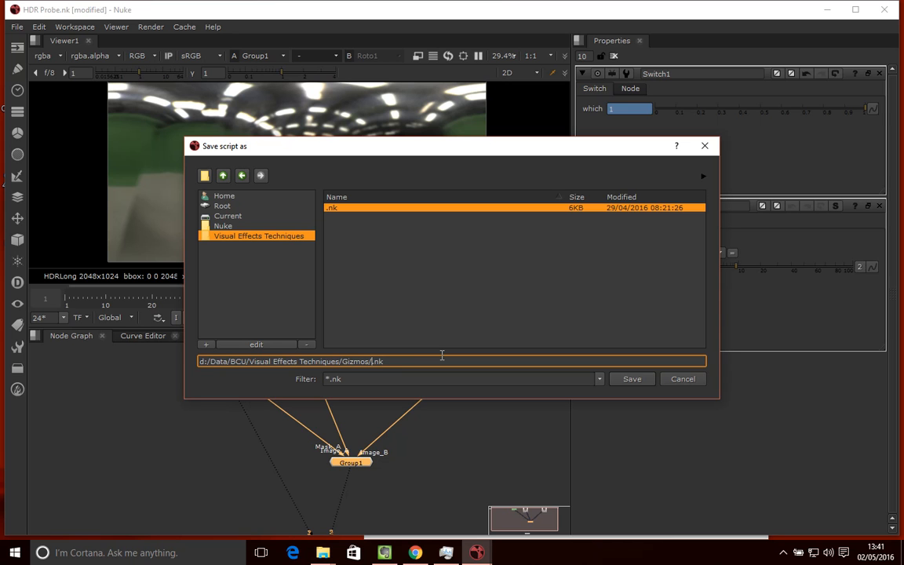
text(demo)
click(637, 383)
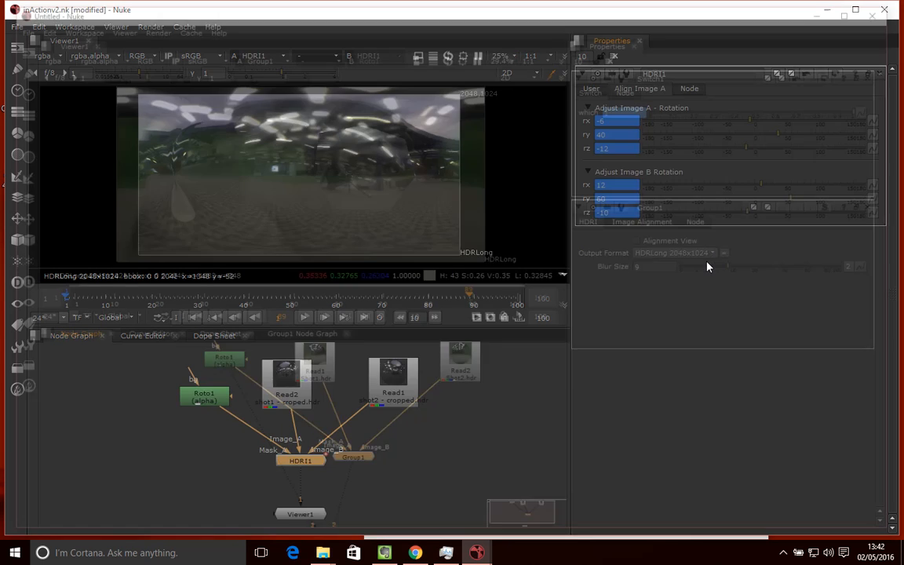
Switch to File Explorer, browse to BCU/Visual Effects Techniques/Gizmos and open demo.nk in Nuke
mouse_move(332, 558)
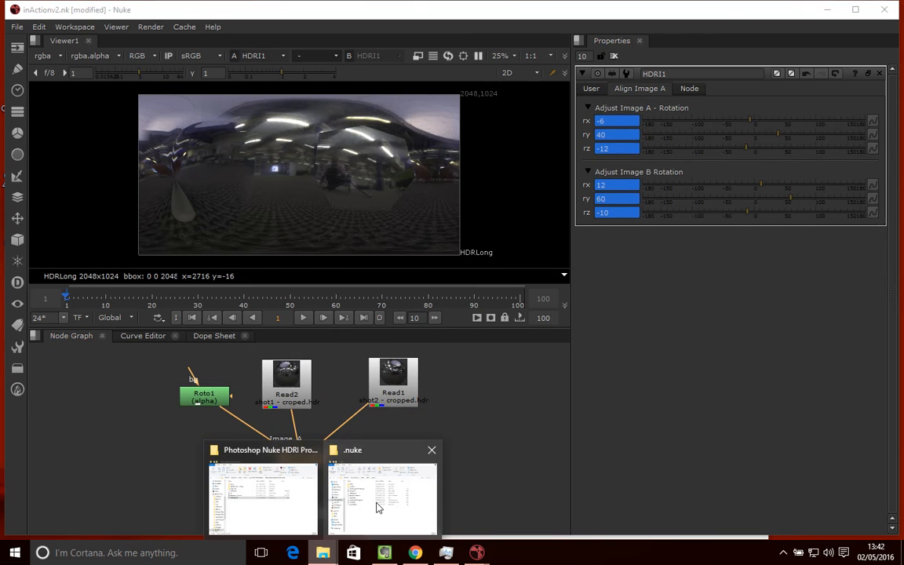
click(341, 455)
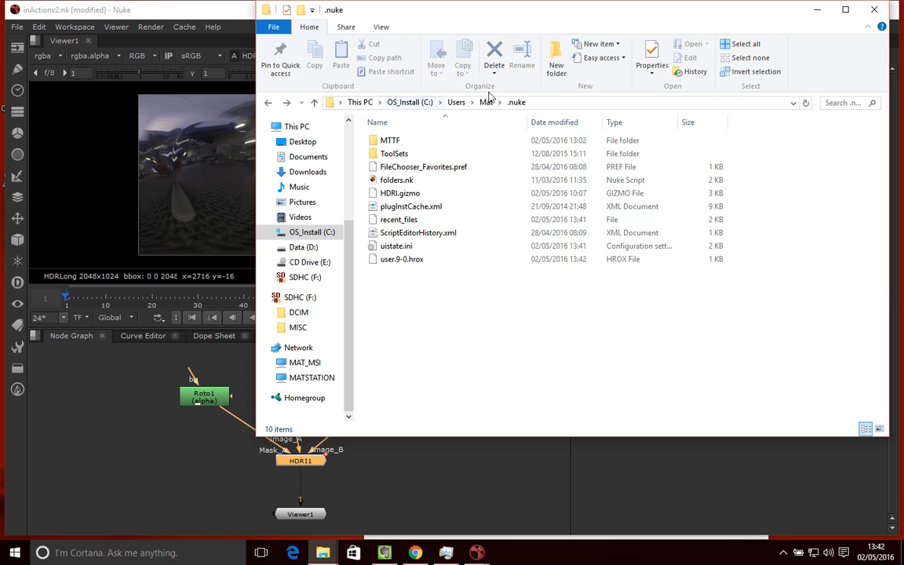
mouse_move(323, 552)
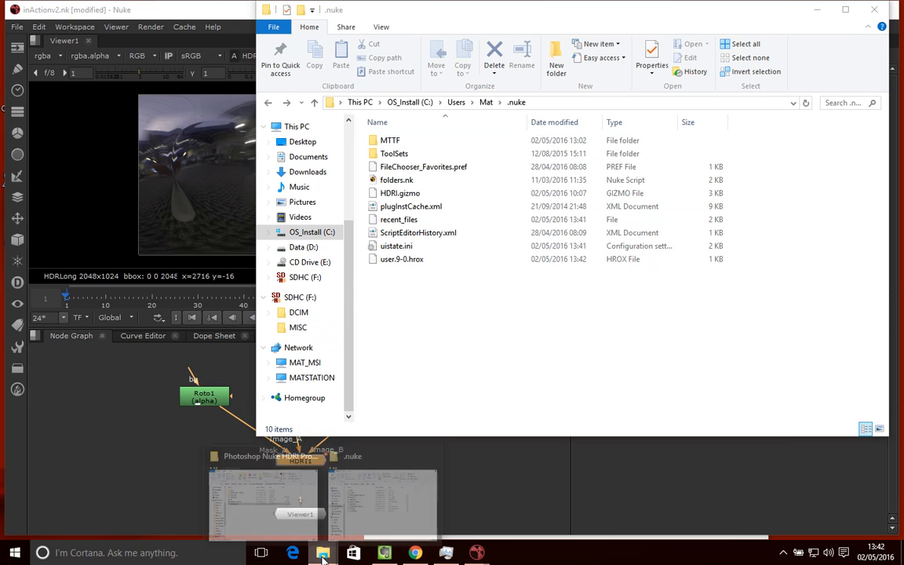
click(272, 502)
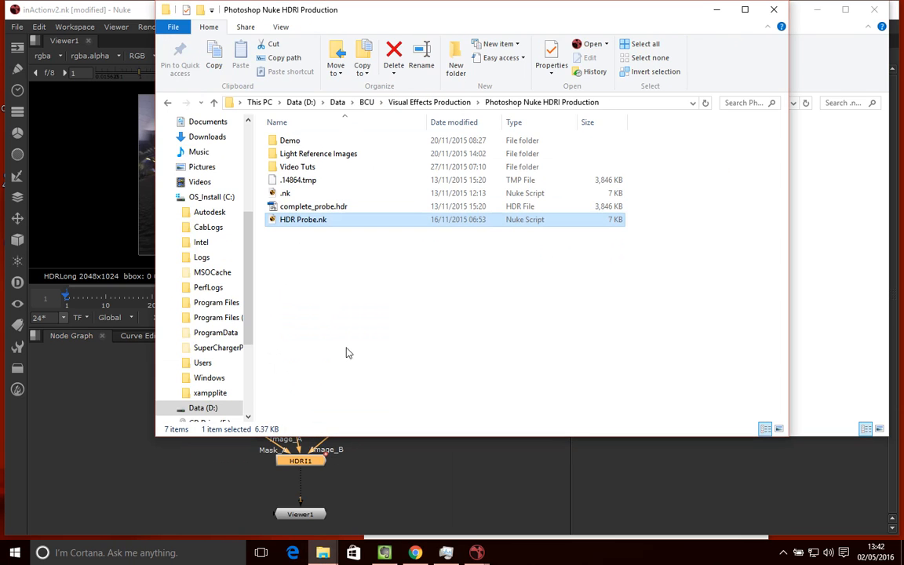
click(366, 103)
scroll(334, 416, down, 1)
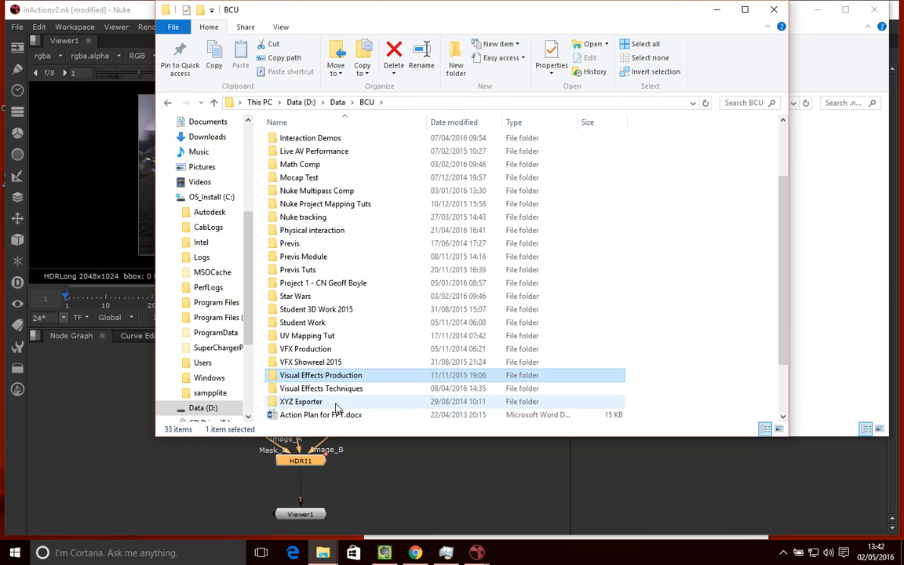
double_click(329, 386)
double_click(310, 155)
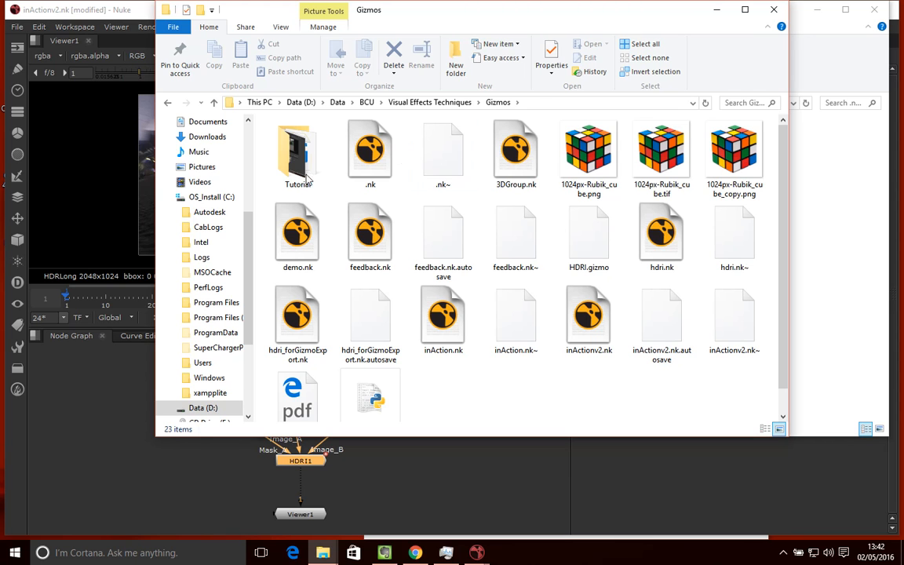
double_click(297, 255)
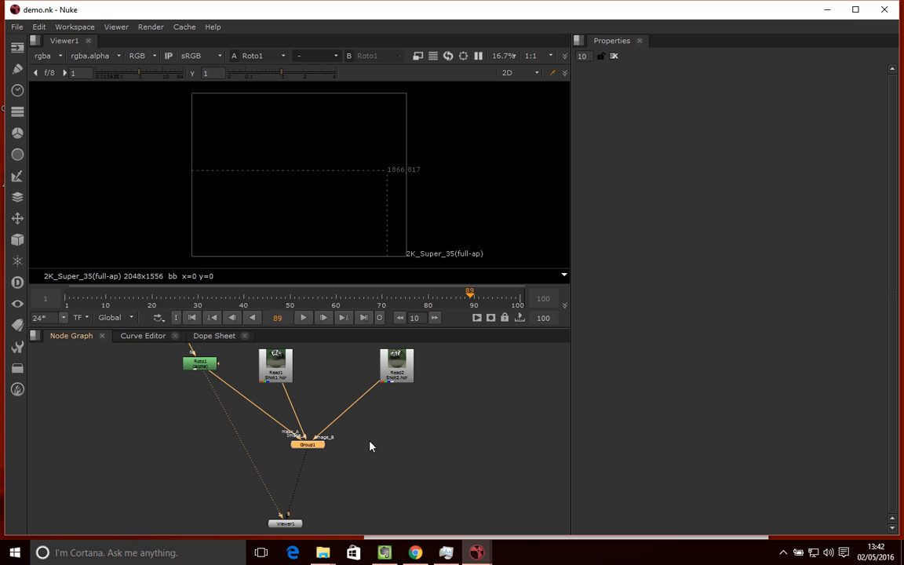
Open Group1's properties and inspect the nodes inside its internal node graph
drag(308, 448, 313, 461)
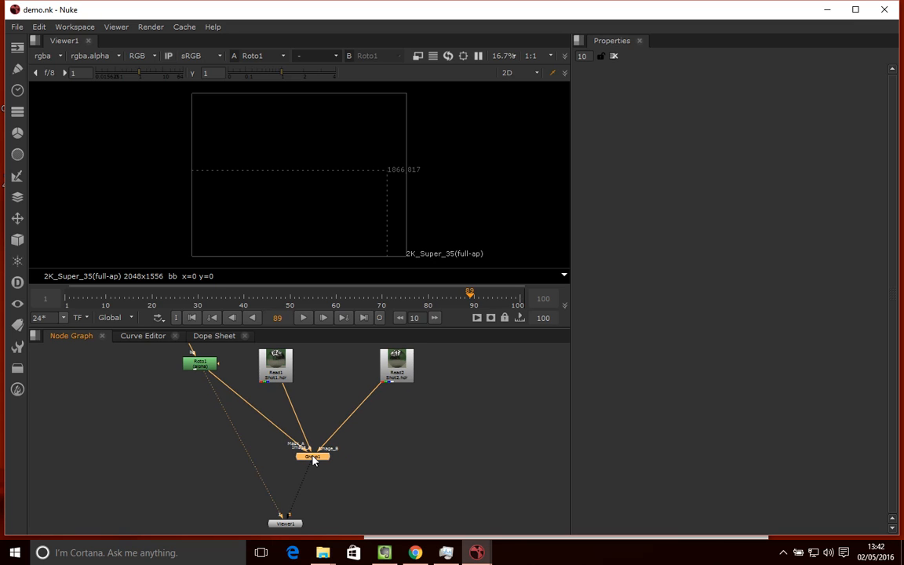
double_click(313, 458)
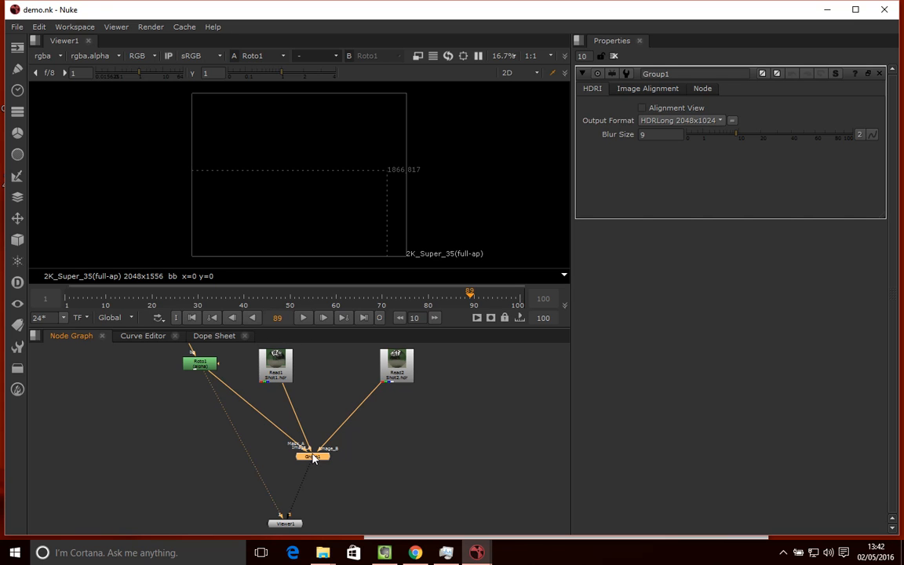
click(837, 74)
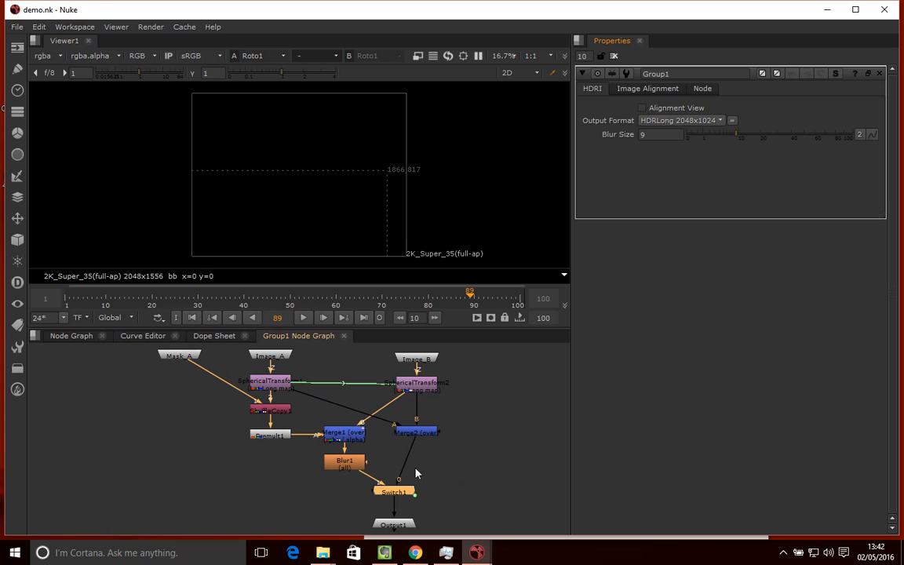
click(456, 486)
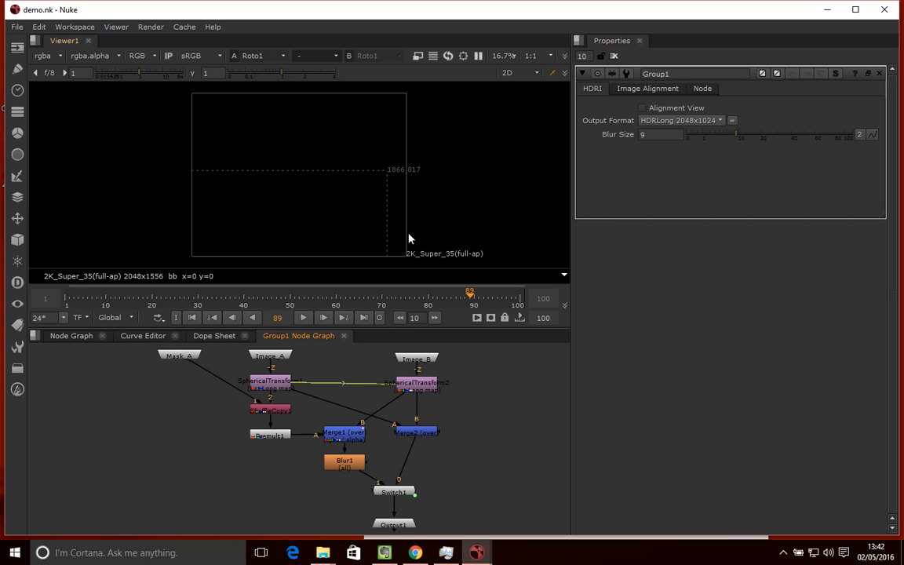
Return to the main node graph and display Group1's output through the Viewer's input 2
click(73, 337)
click(452, 446)
click(324, 458)
key(2)
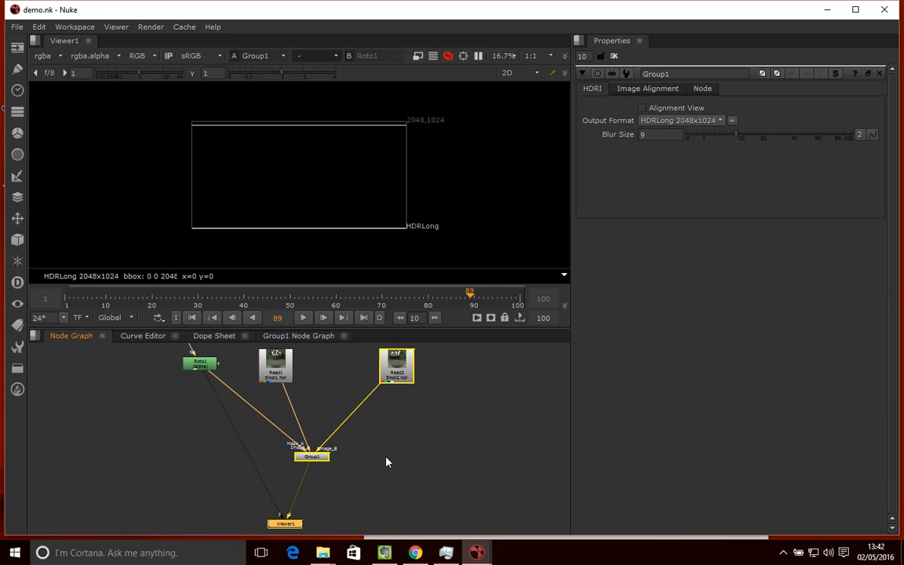
click(400, 435)
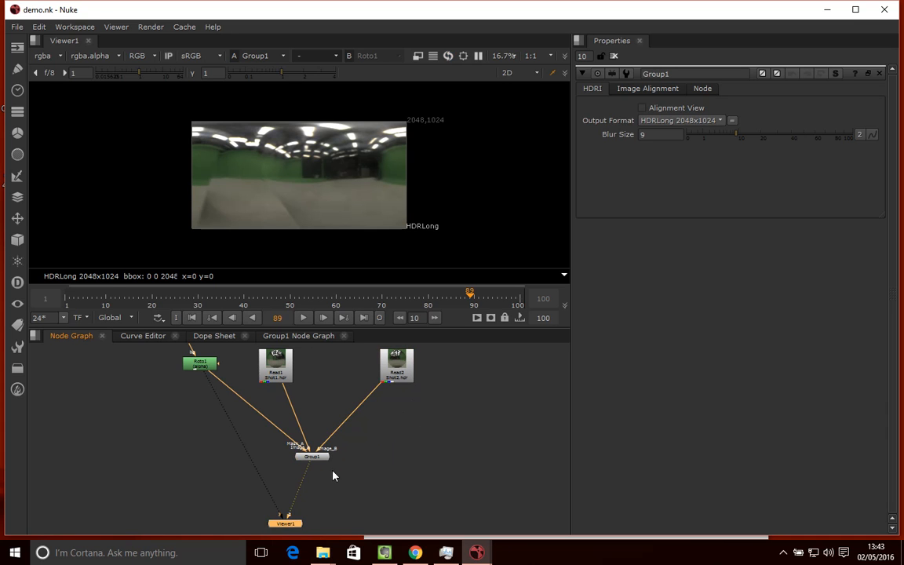
Select Group1 and start exporting it as a gizmo from its node settings
click(311, 459)
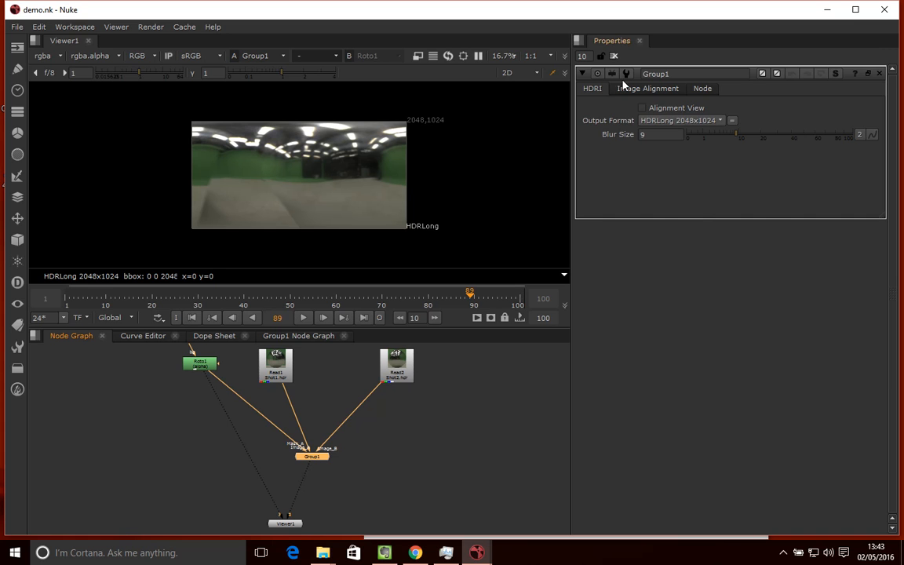
click(702, 88)
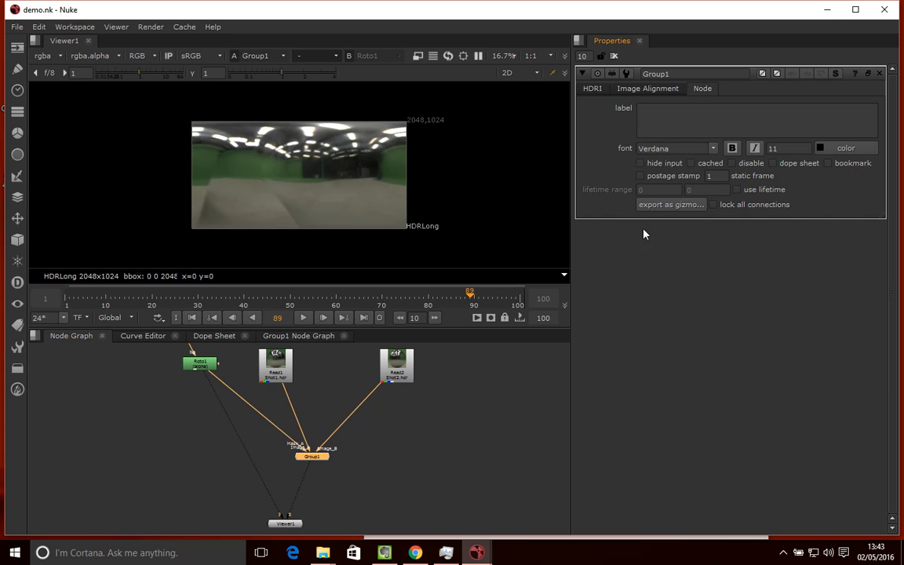
click(674, 205)
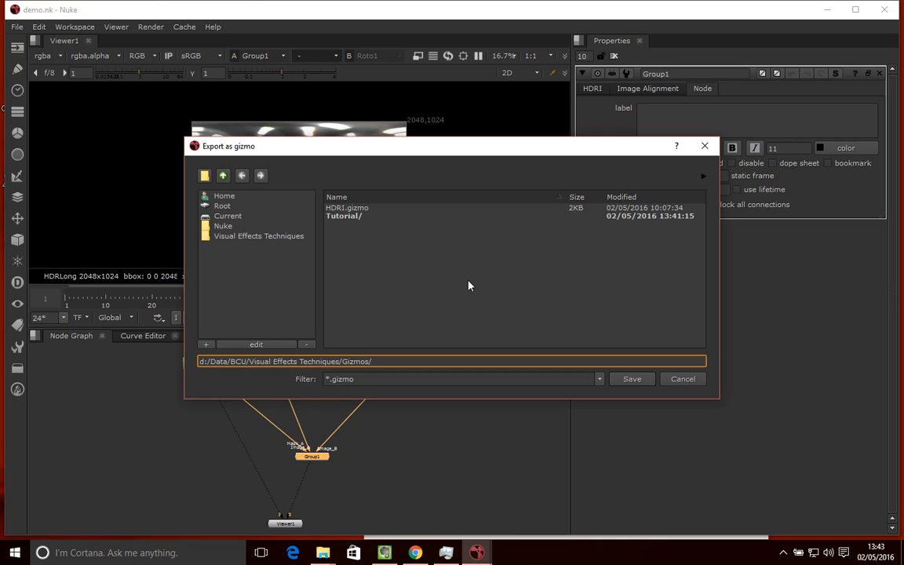
Try to export the gizmo to the root of c:\ without giving it a file name
click(222, 216)
triple_click(221, 361)
text(c:)
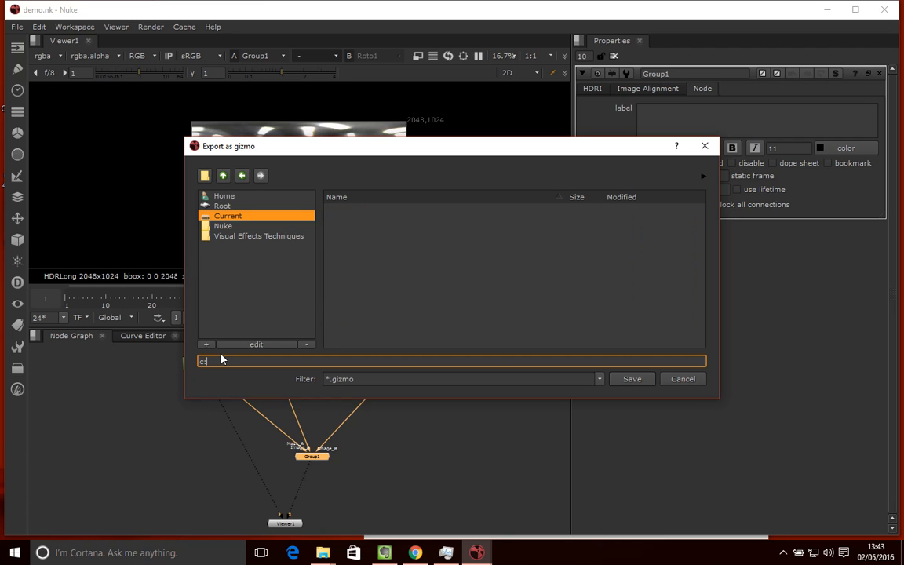
text(\)
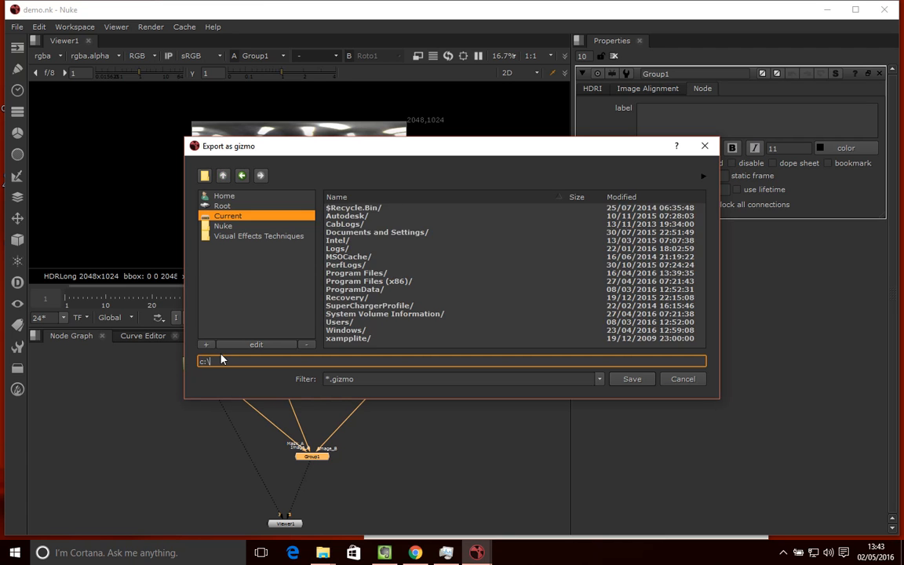
key(Return)
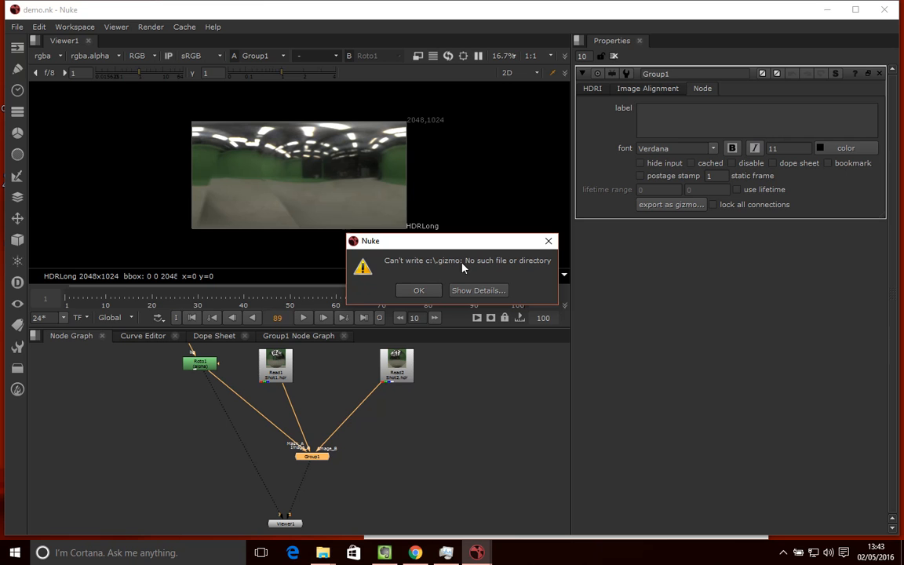
click(548, 241)
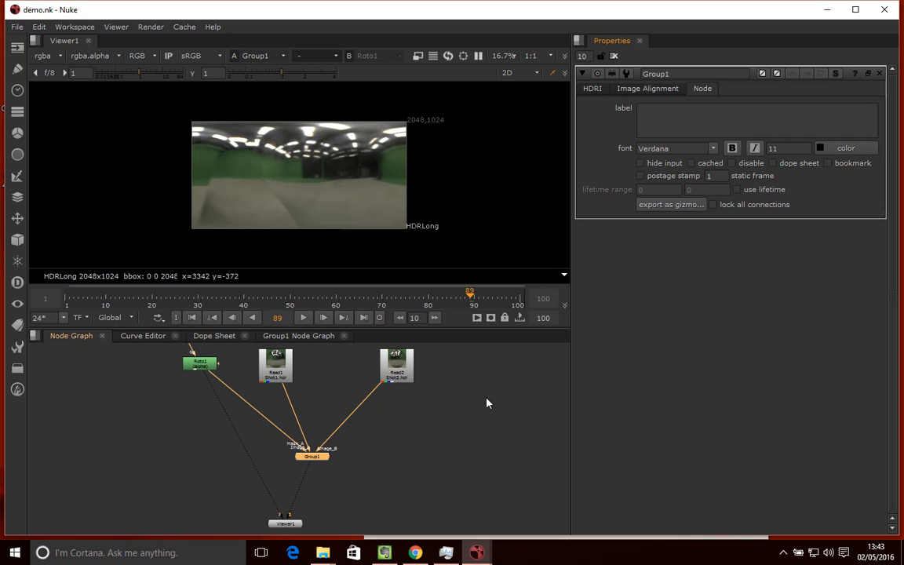
Restart Group1's gizmo export and browse through c:\ and Users to the user's own folder
click(679, 205)
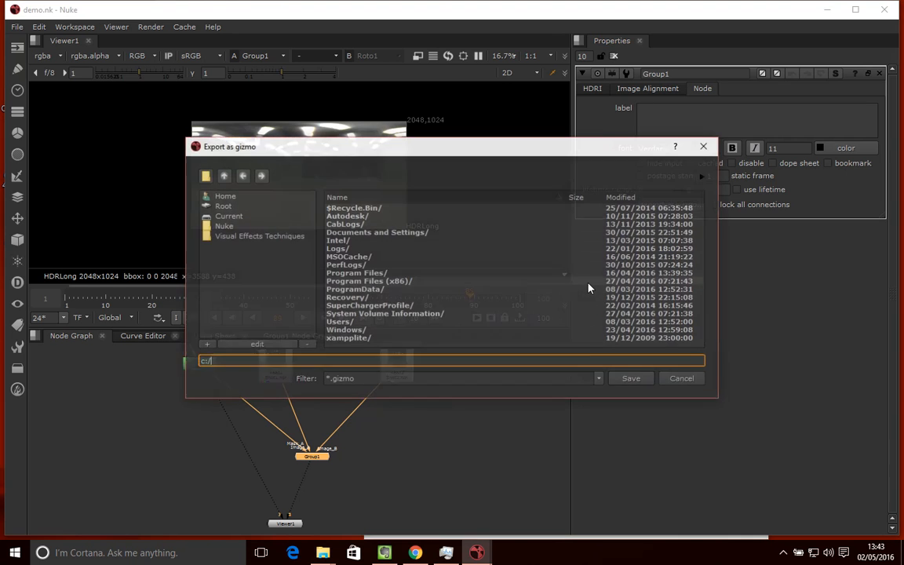
click(223, 206)
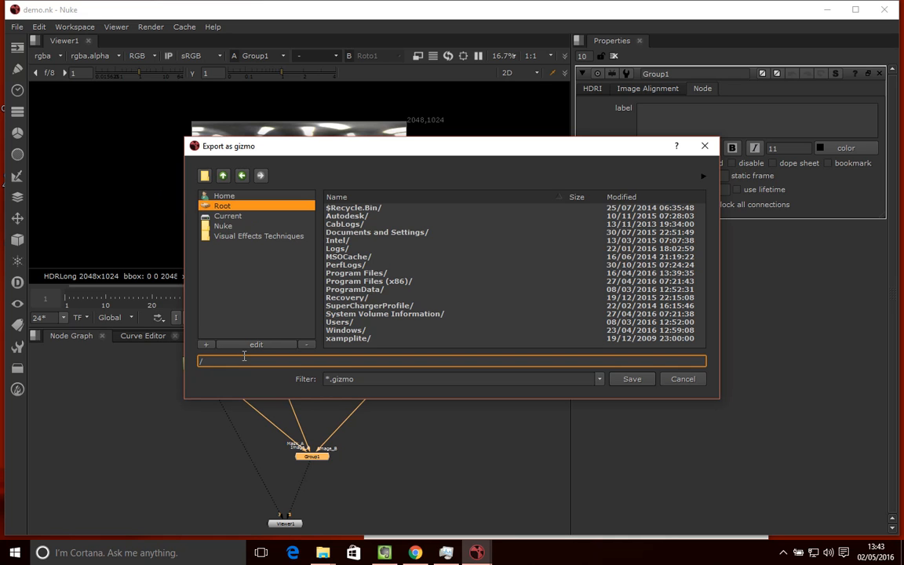
key(BackSpace)
text(c:)
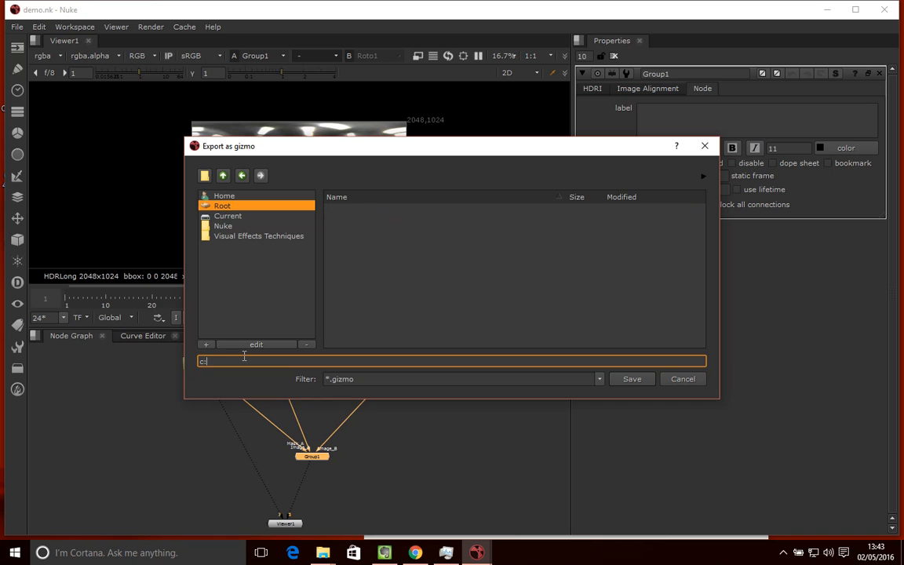
text(\)
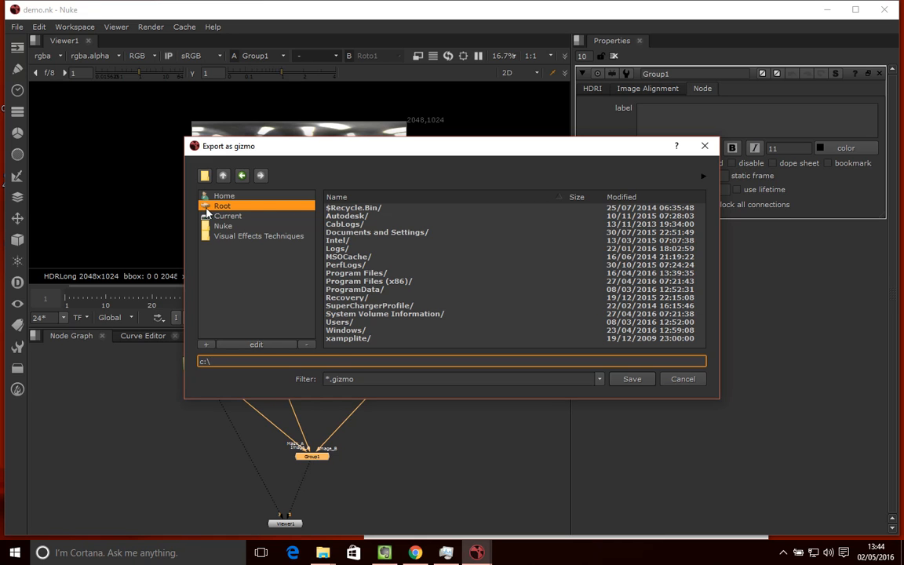
double_click(340, 322)
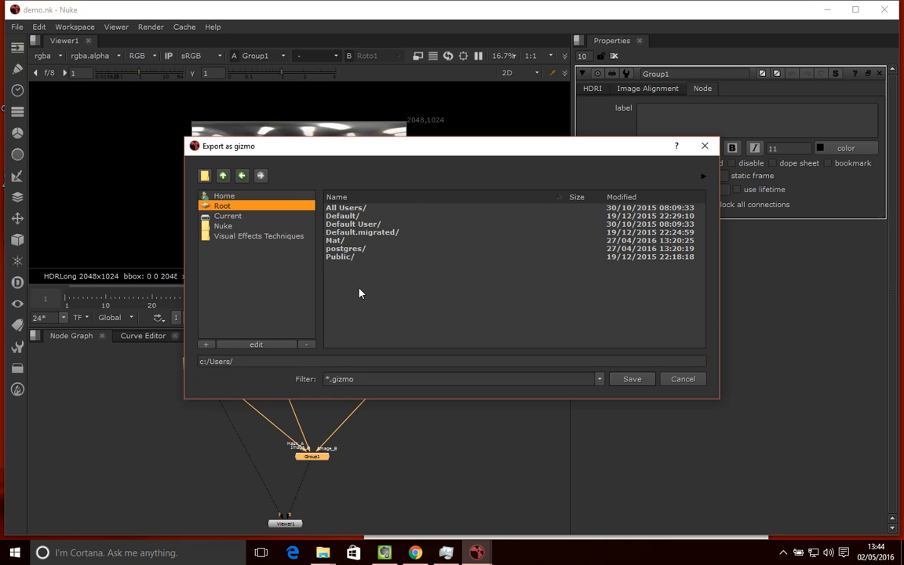
double_click(337, 241)
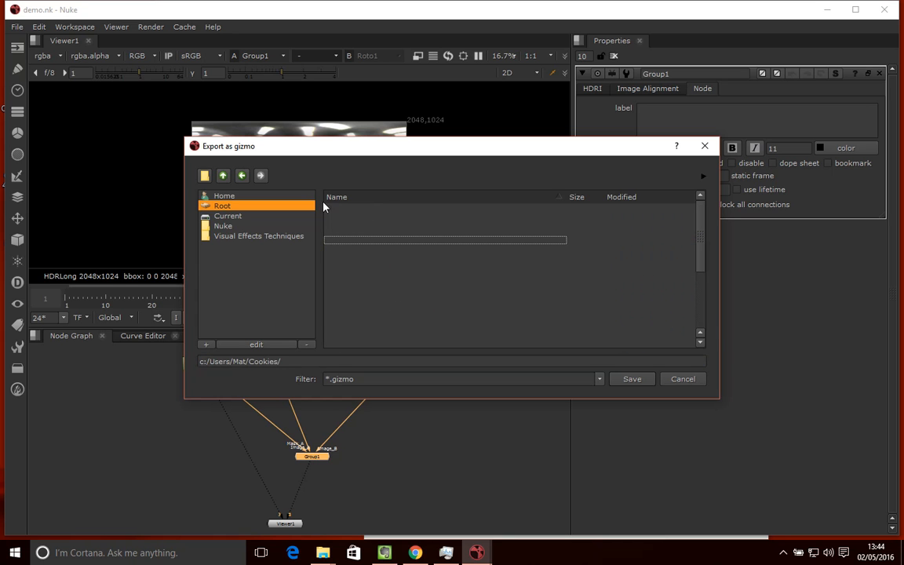
click(223, 175)
Look through the subfolders of the user's folder for the .nuke folder
scroll(362, 318, down, 1)
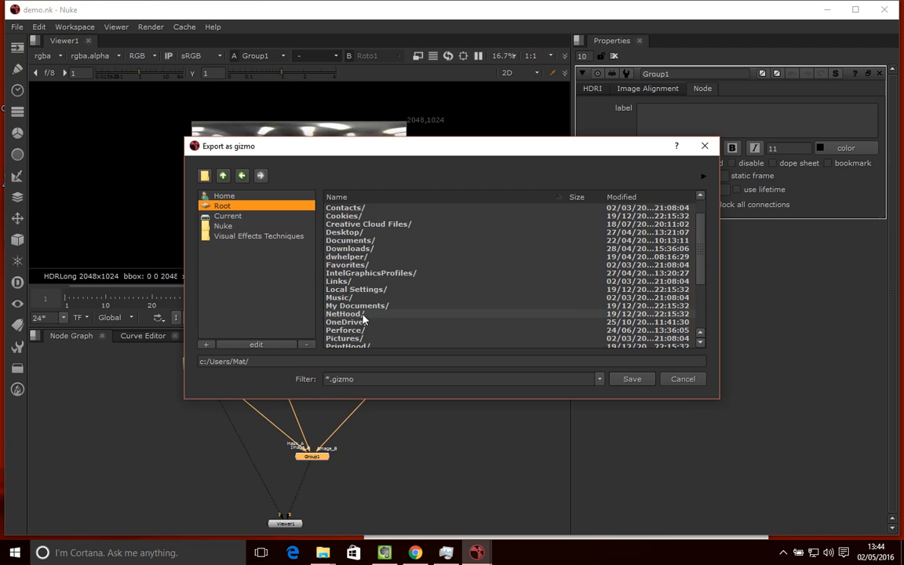
scroll(349, 286, down, 3)
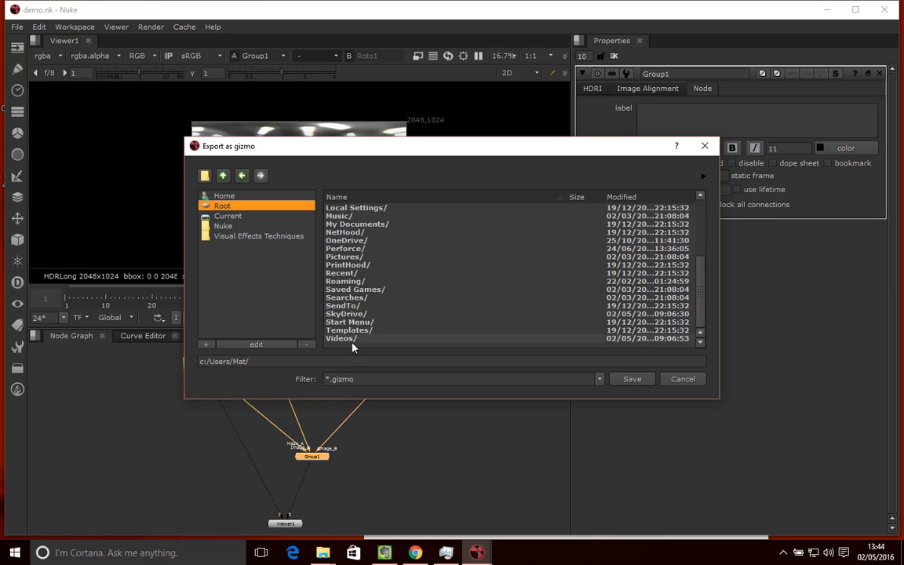
scroll(339, 216, up, 5)
scroll(345, 306, down, 3)
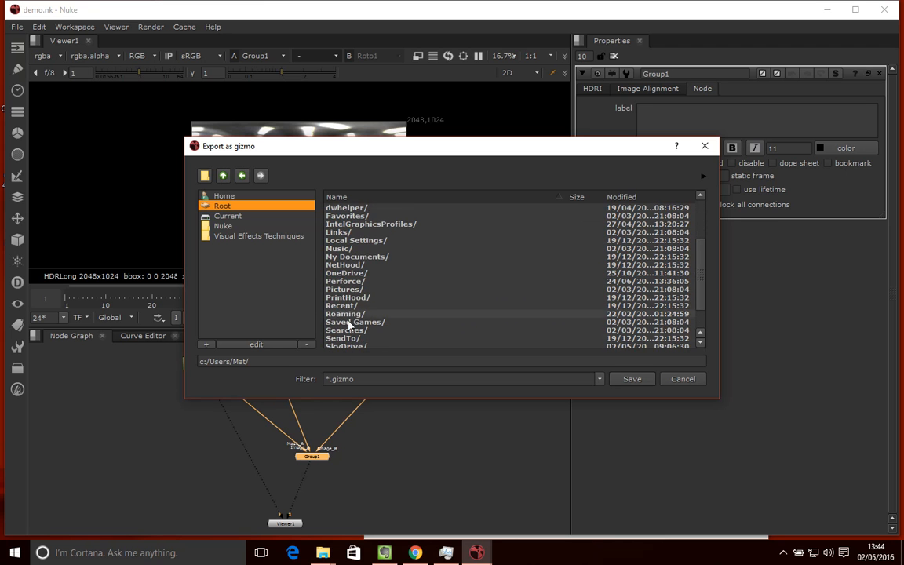
scroll(353, 265, up, 3)
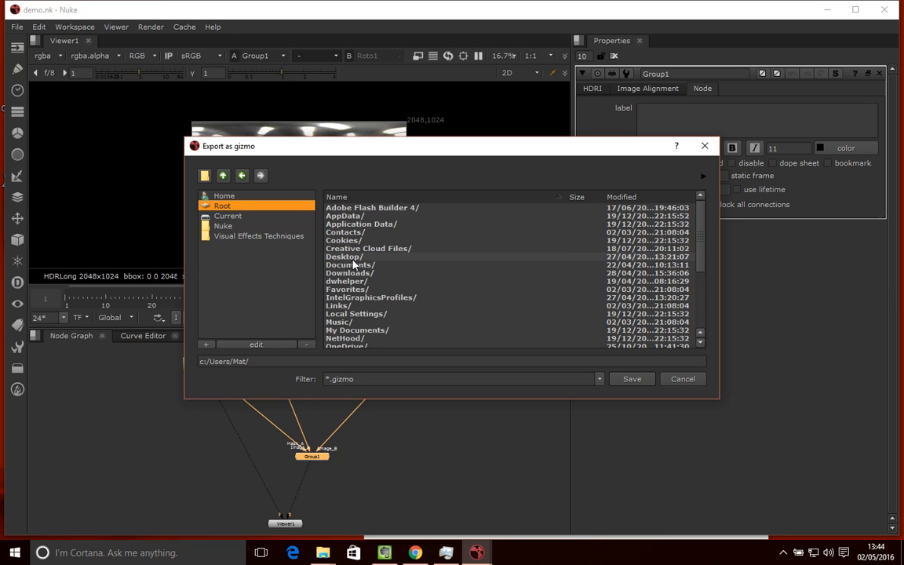
scroll(353, 265, down, 4)
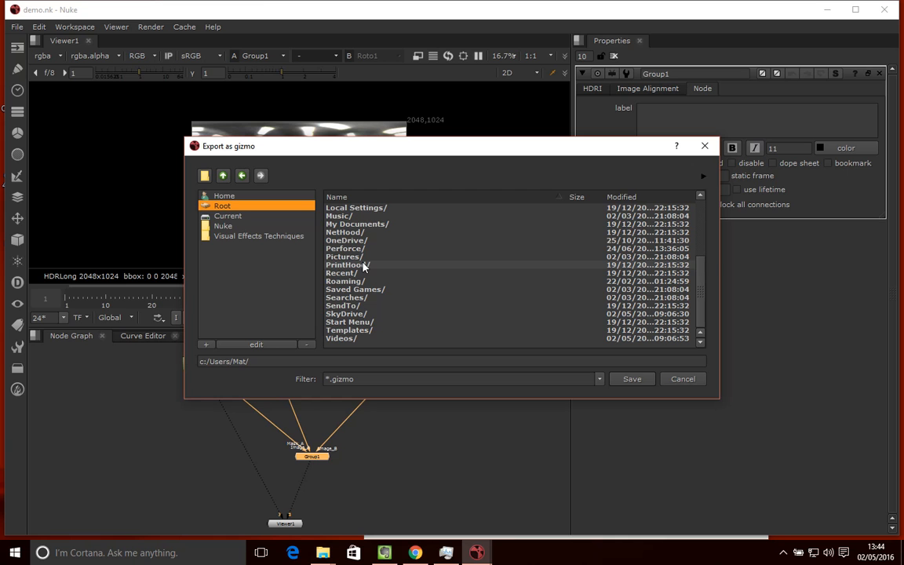
scroll(364, 257, up, 4)
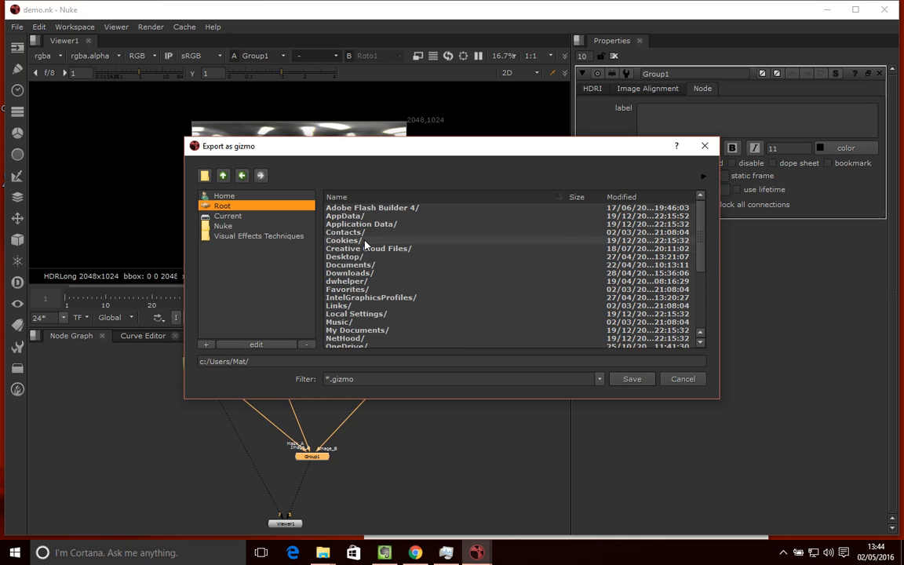
scroll(322, 249, down, 4)
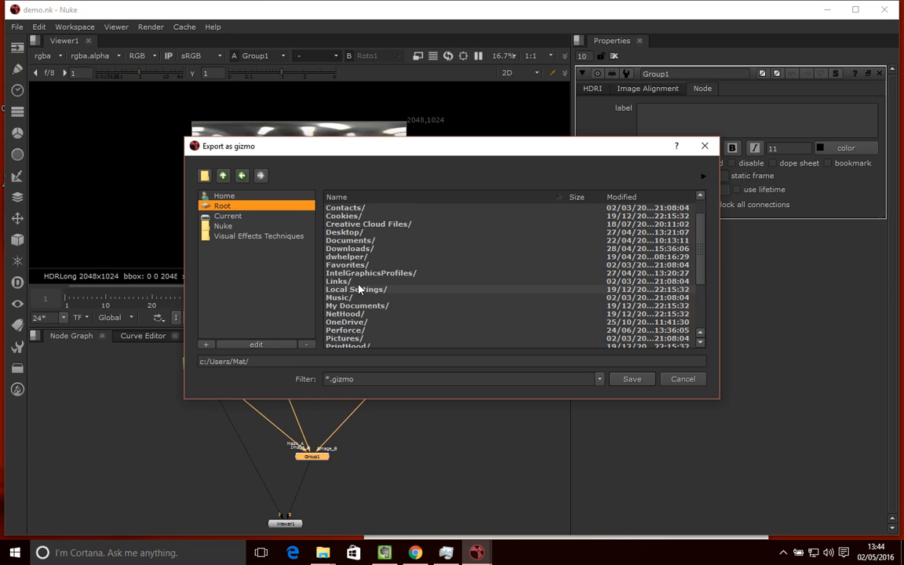
scroll(364, 342, up, 4)
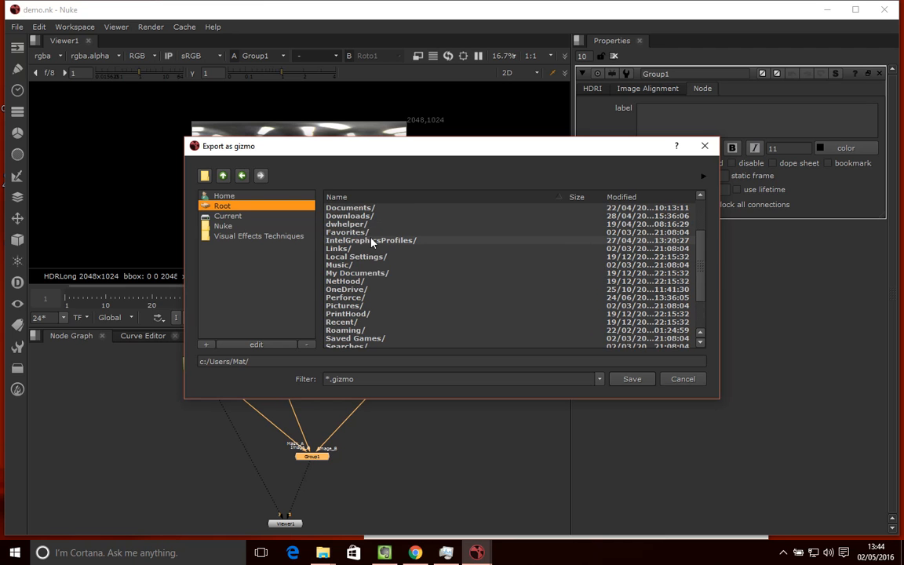
Go back up to c:/Users, reopen the user's folder and check its subfolder list again for .nuke
click(223, 175)
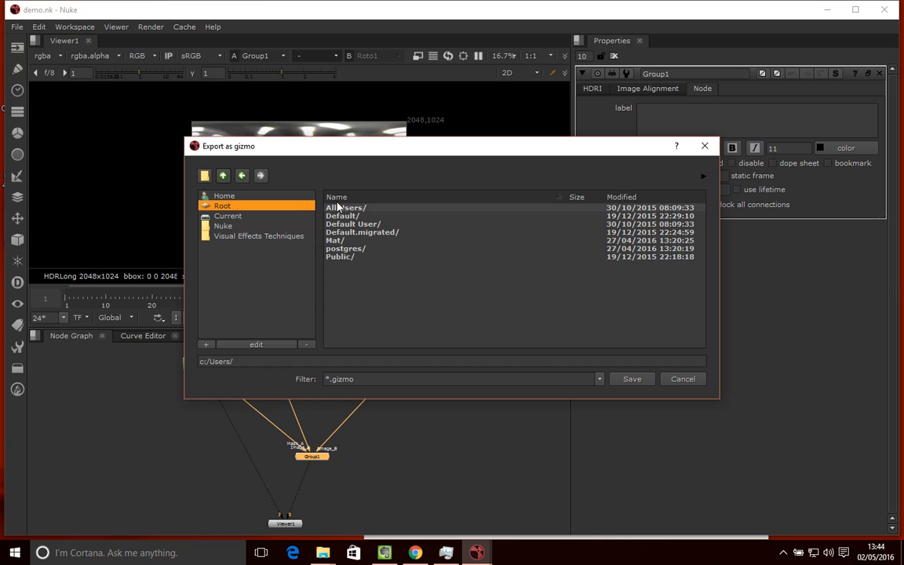
double_click(333, 242)
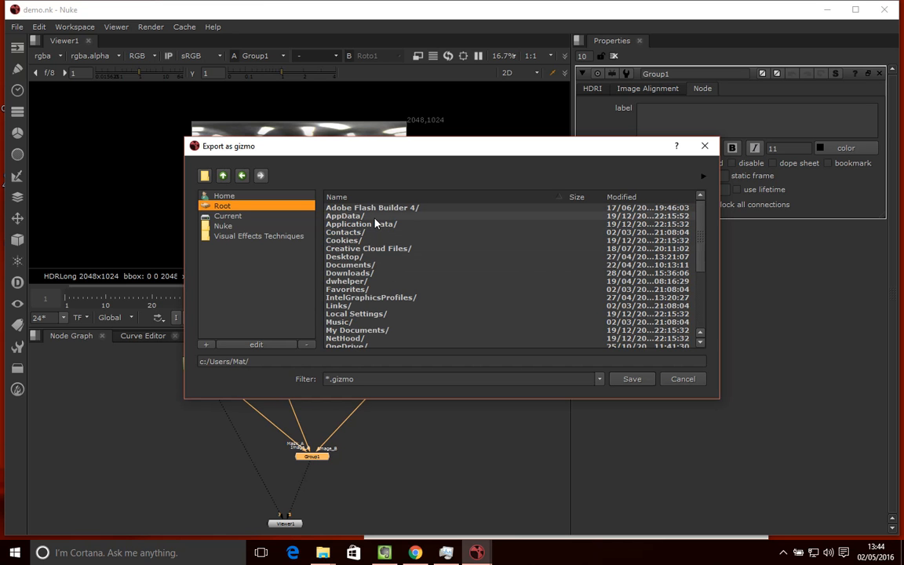
scroll(373, 220, down, 3)
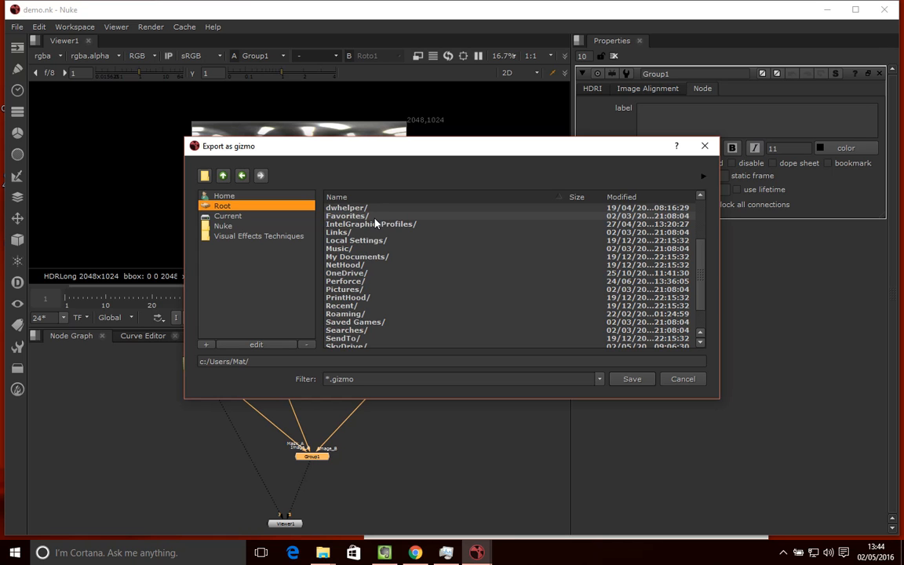
scroll(373, 226, down, 2)
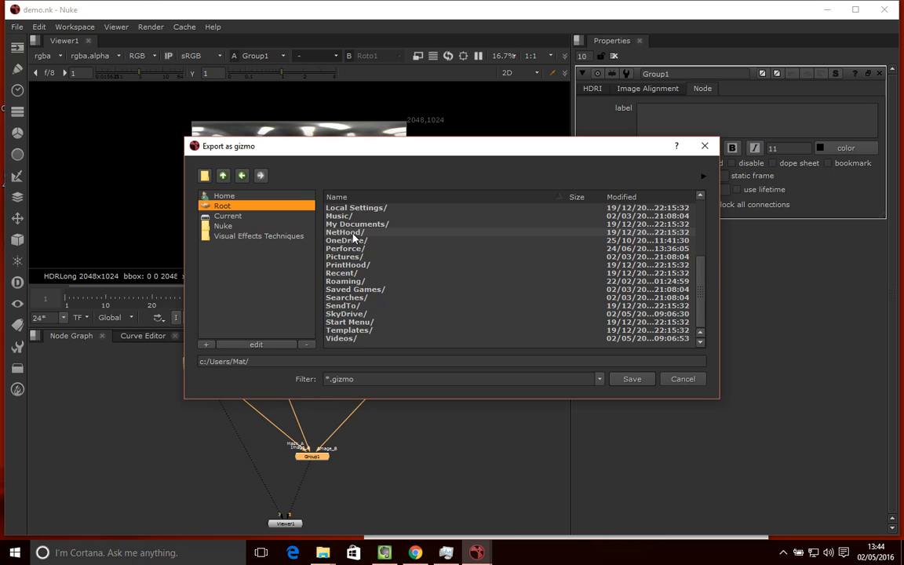
scroll(354, 235, up, 5)
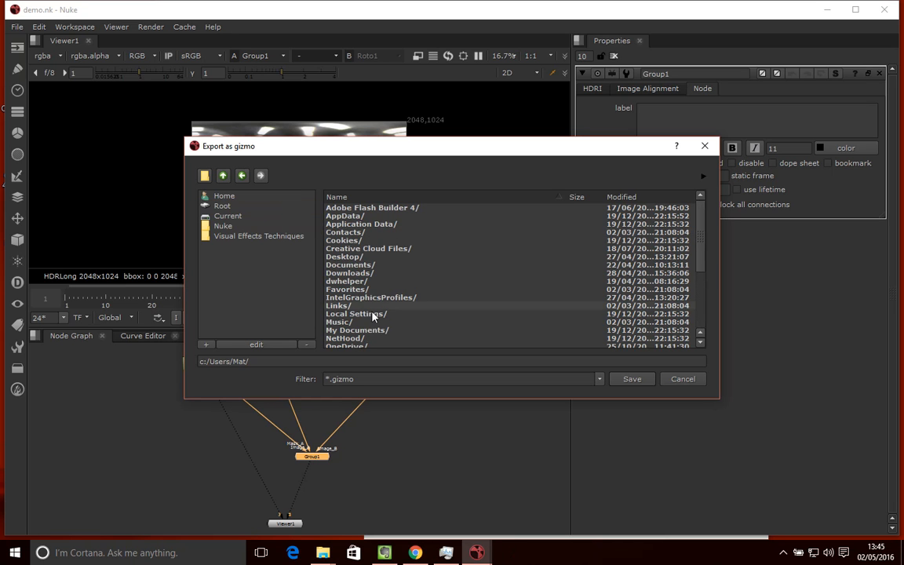
Switch to File Explorer, go up from .nuke to the user's folder and compare its contents with the list in Nuke's export dialog
mouse_move(323, 553)
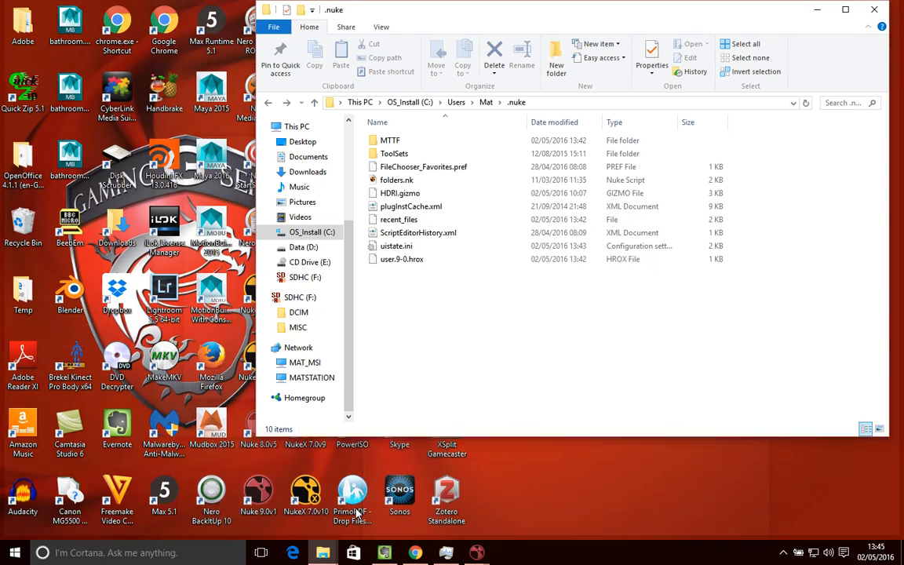
click(349, 509)
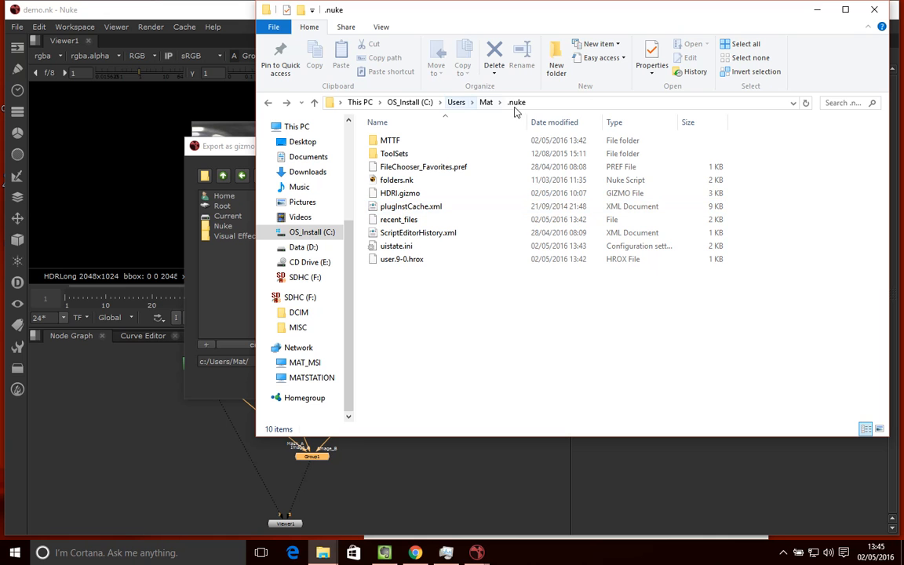
click(486, 102)
drag(248, 150, 214, 186)
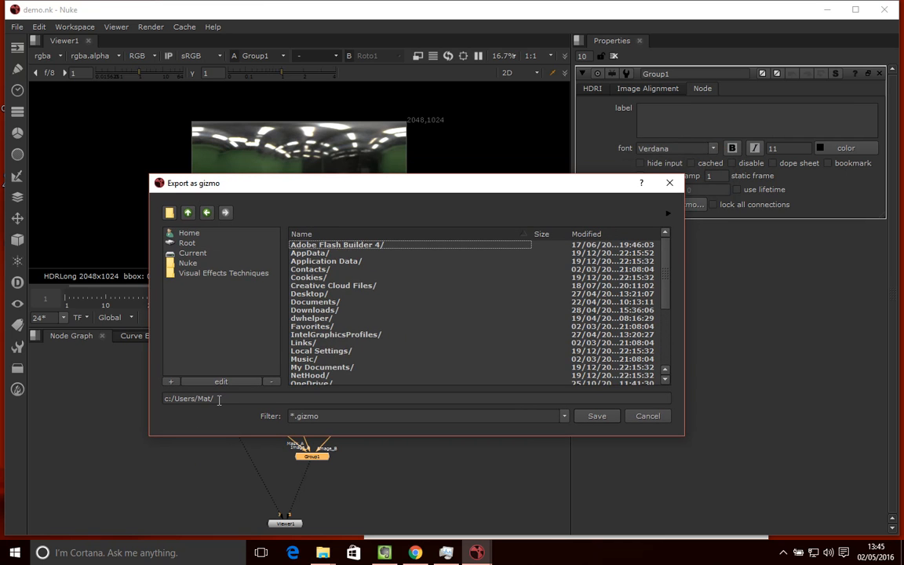
scroll(415, 291, down, 2)
scroll(414, 290, down, 2)
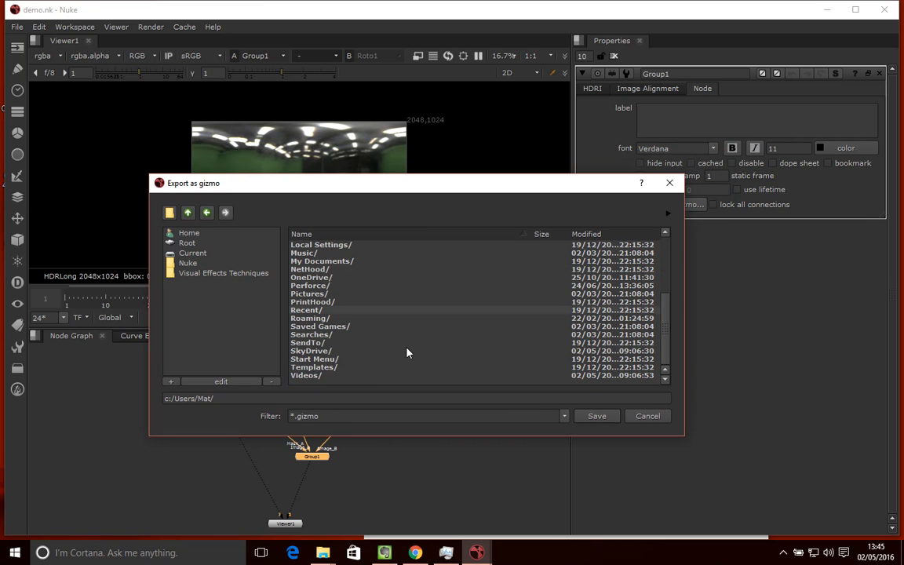
click(323, 553)
click(362, 515)
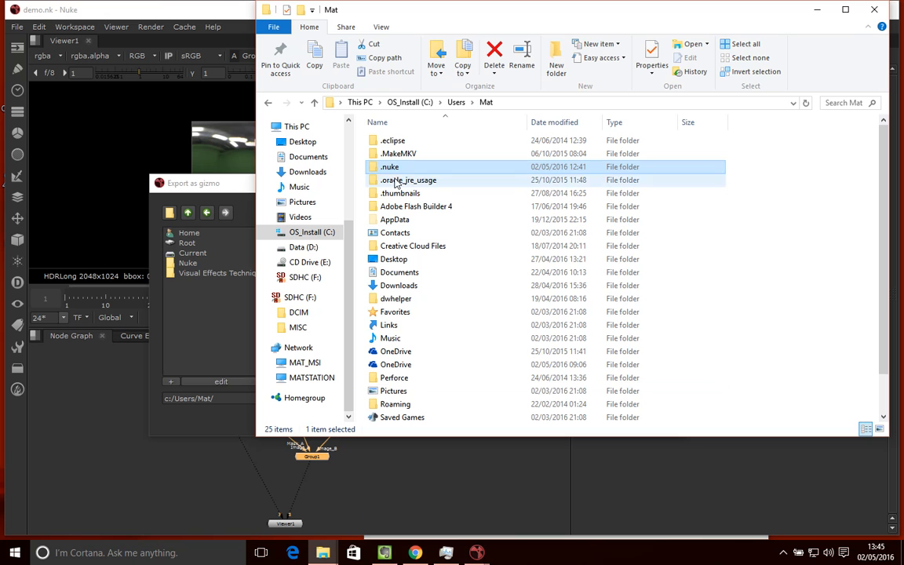
click(204, 308)
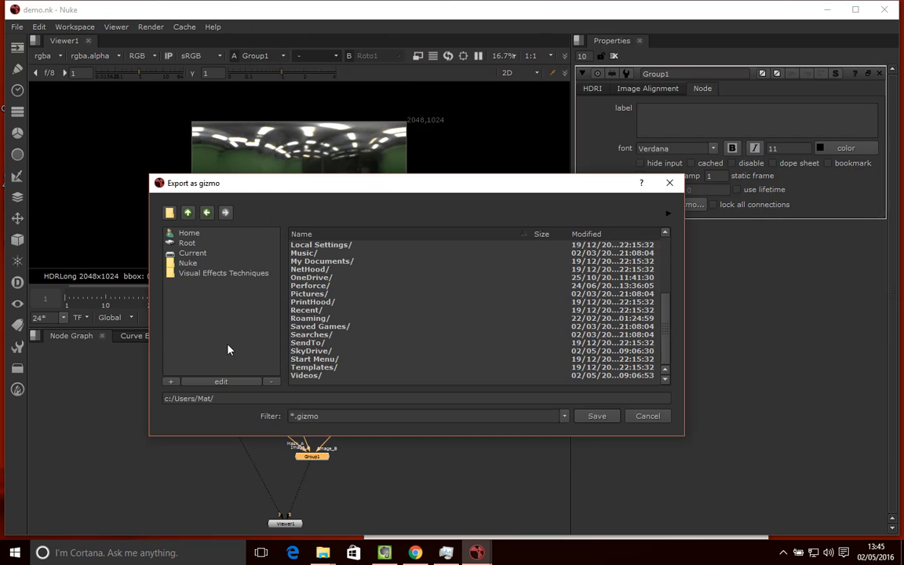
Add "." to the user folder's export path to list its dot-prefixed folders, and remove it again to compare the lists
click(325, 398)
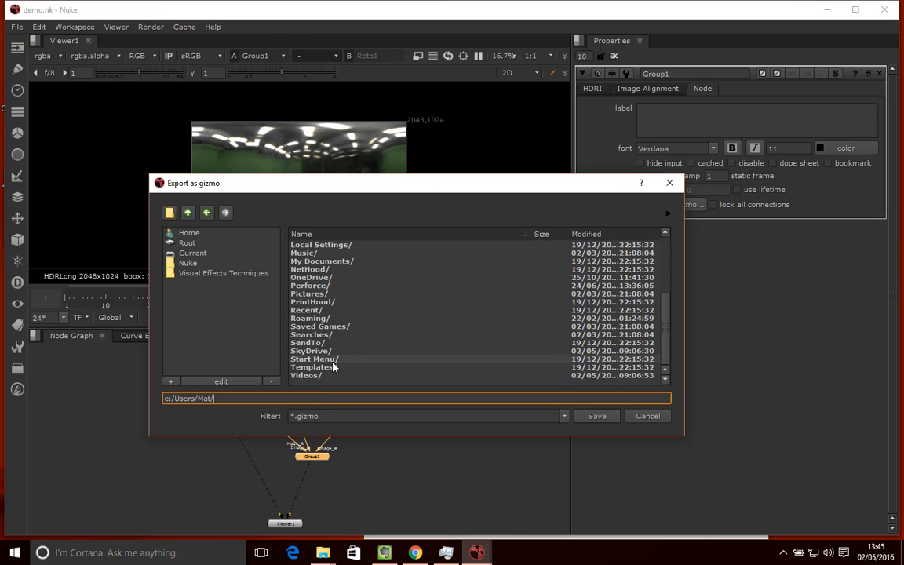
text(.)
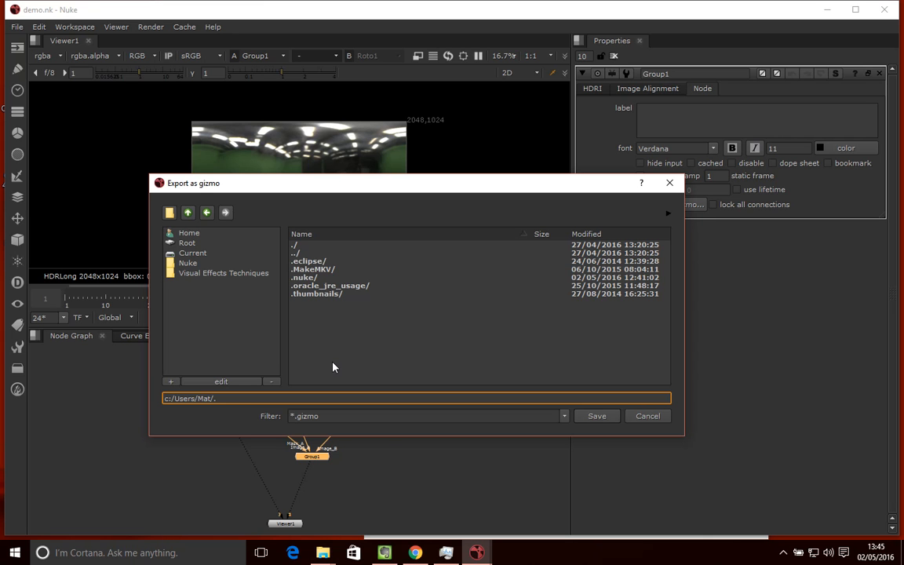
key(BackSpace)
scroll(449, 297, down, 5)
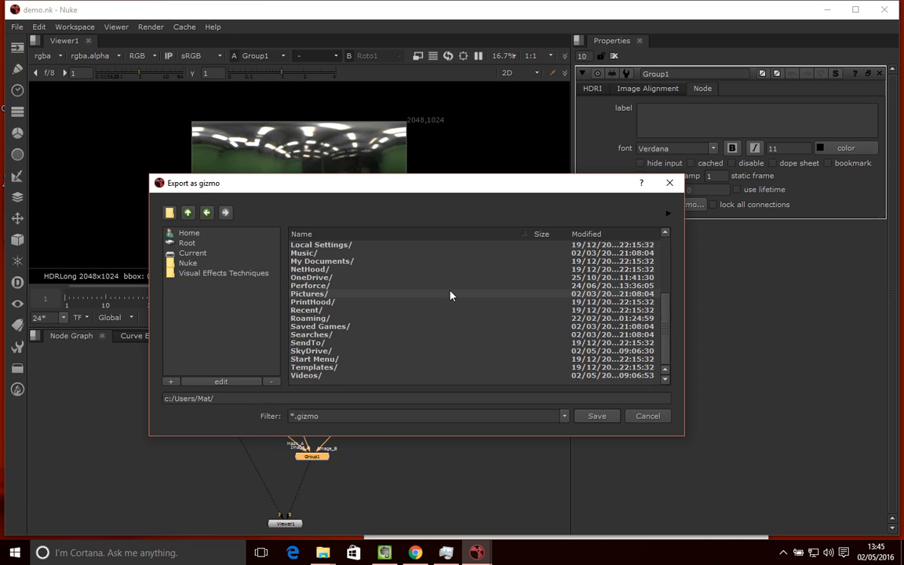
Add "." to the user folder's export path to list its dot-prefixed folders, and open the .nuke folder
scroll(450, 296, up, 5)
scroll(450, 297, down, 5)
click(284, 398)
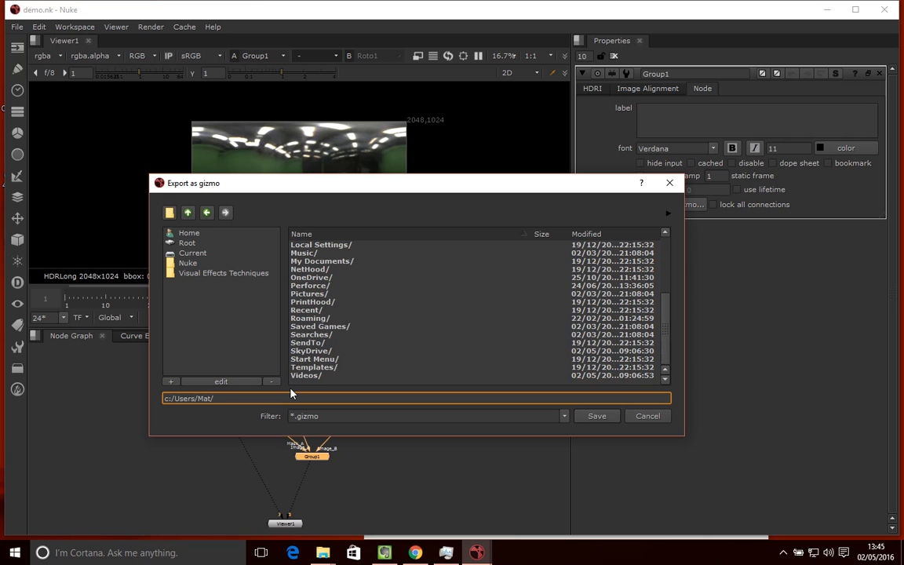
text(.)
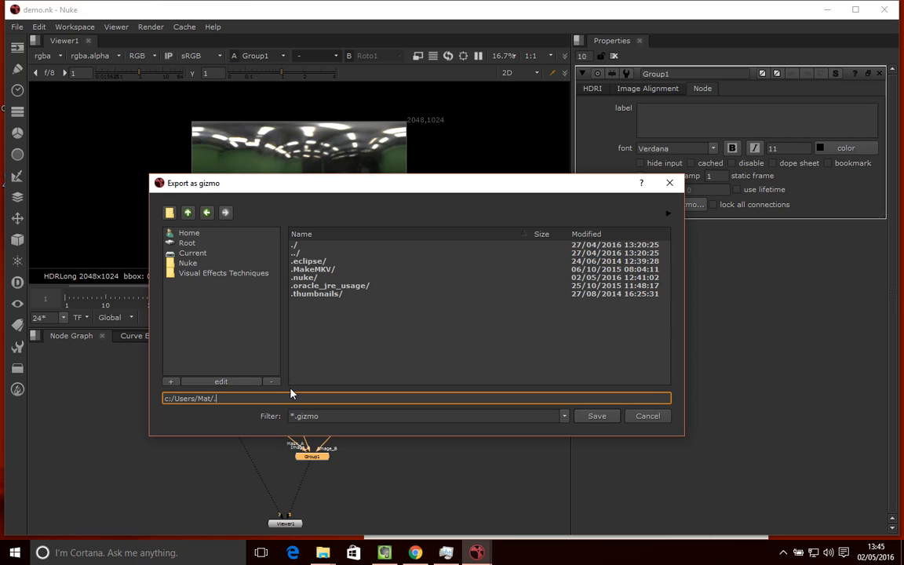
double_click(306, 278)
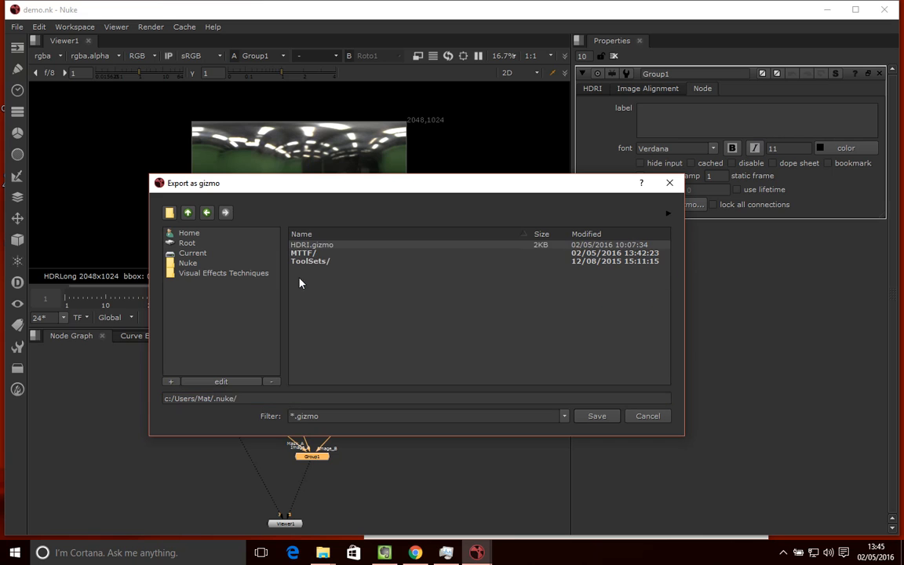
click(302, 398)
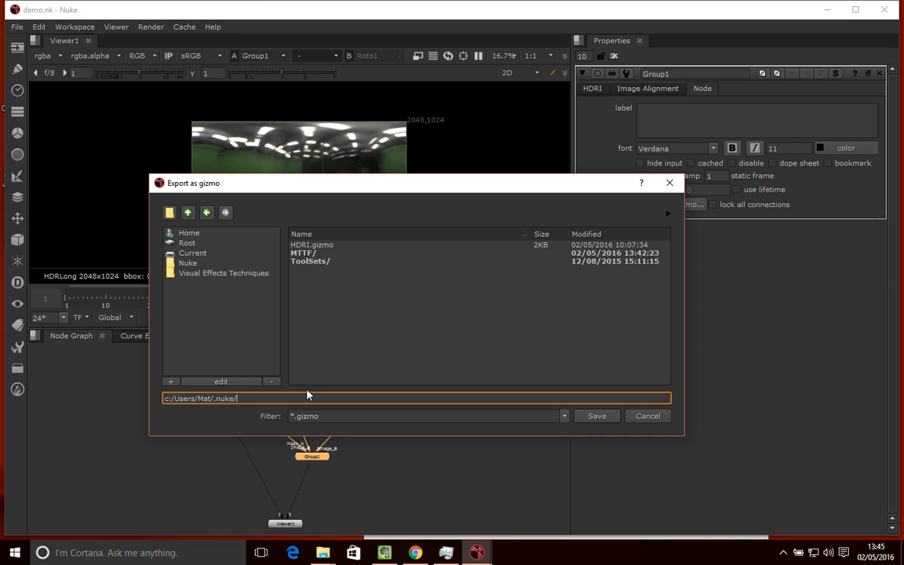
text(En)
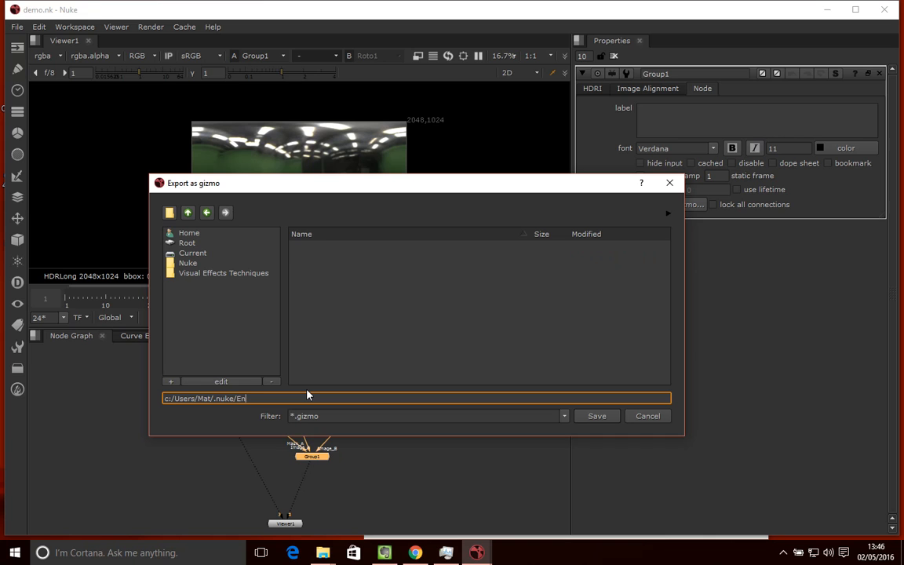
text(vor)
key(BackSpace)
key(BackSpace)
text(ironment)
key(ctrl+BackSpace)
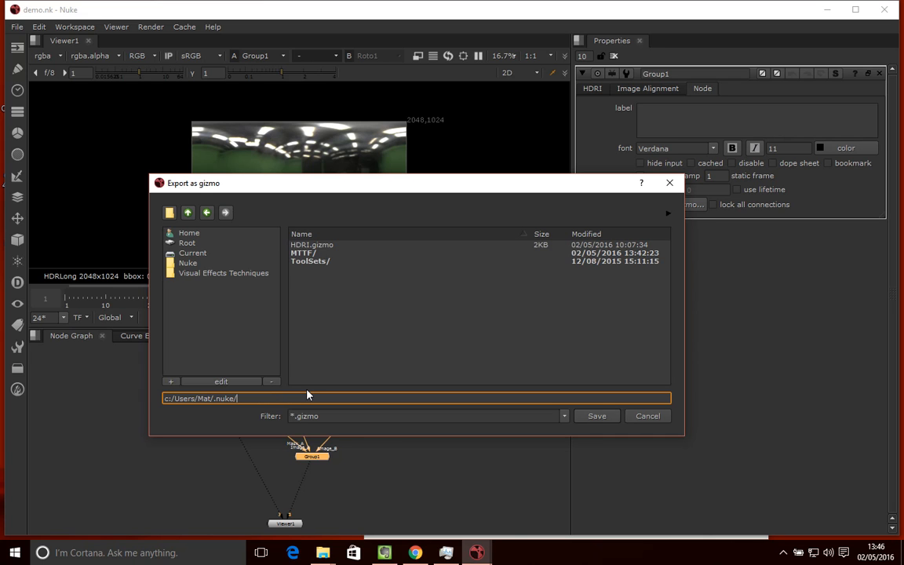
Name the gizmo HDRI_Transform and save it in the .nuke folder
text(HDRILi)
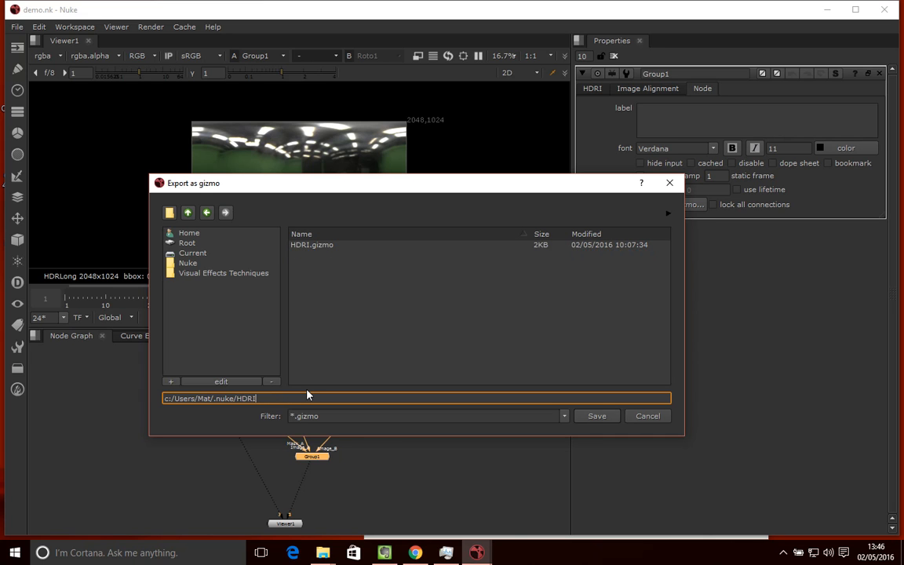
key(Left)
key(Left)
text(_Light)
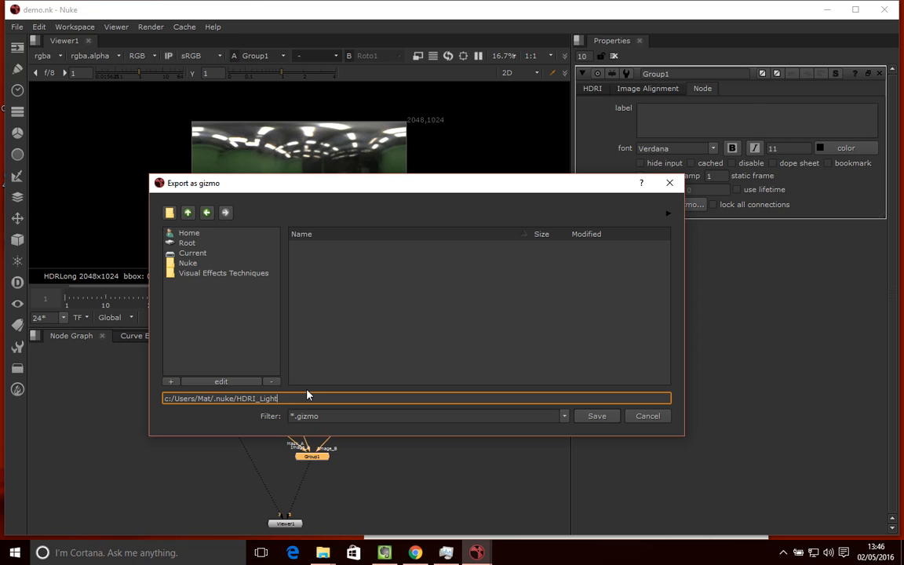
key(BackSpace)
key(BackSpace)
key(BackSpace)
key(BackSpace)
key(BackSpace)
text(Trans)
click(605, 415)
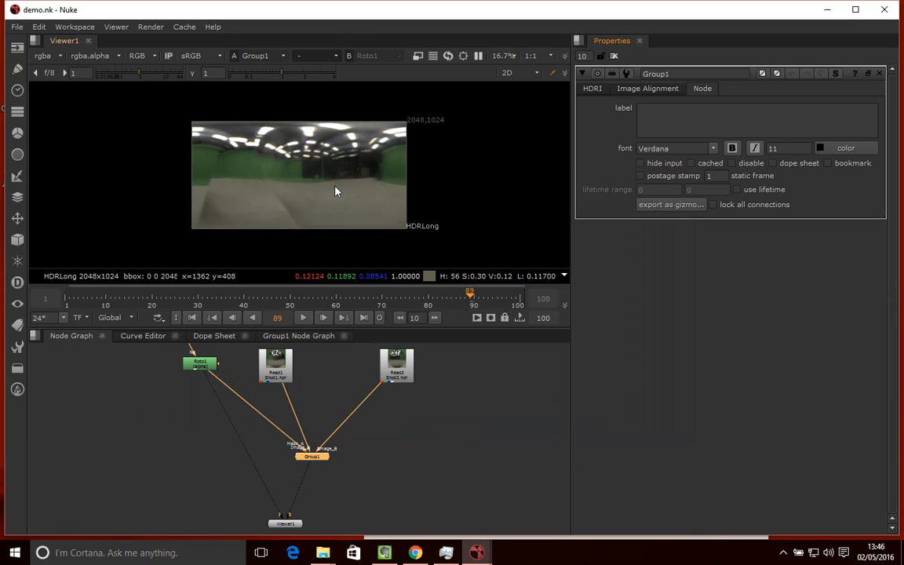
Switch to File Explorer and check the .nuke folder for the exported HDRI_Transform.gizmo file
click(324, 554)
click(262, 502)
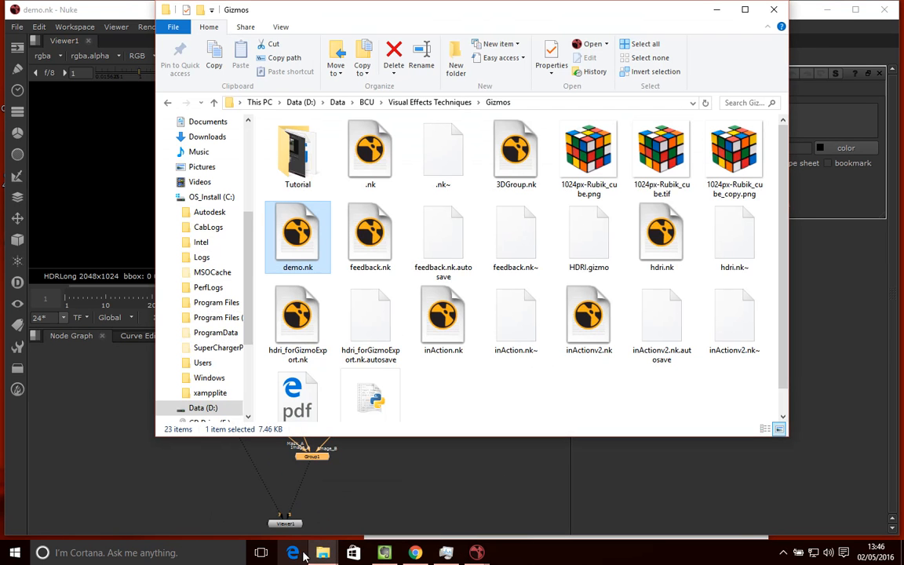
click(382, 502)
click(451, 172)
double_click(451, 172)
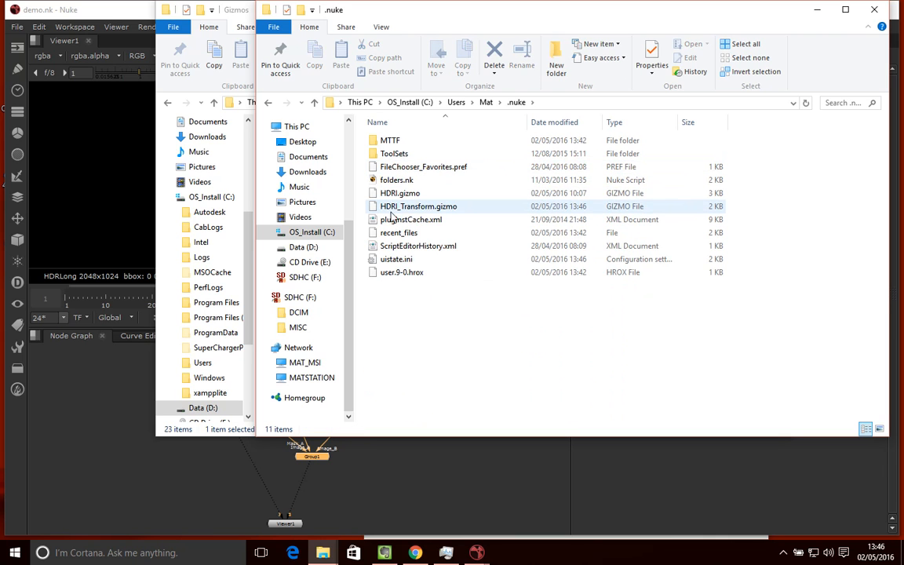
Switch back to Nuke and start a new, empty comp
click(98, 13)
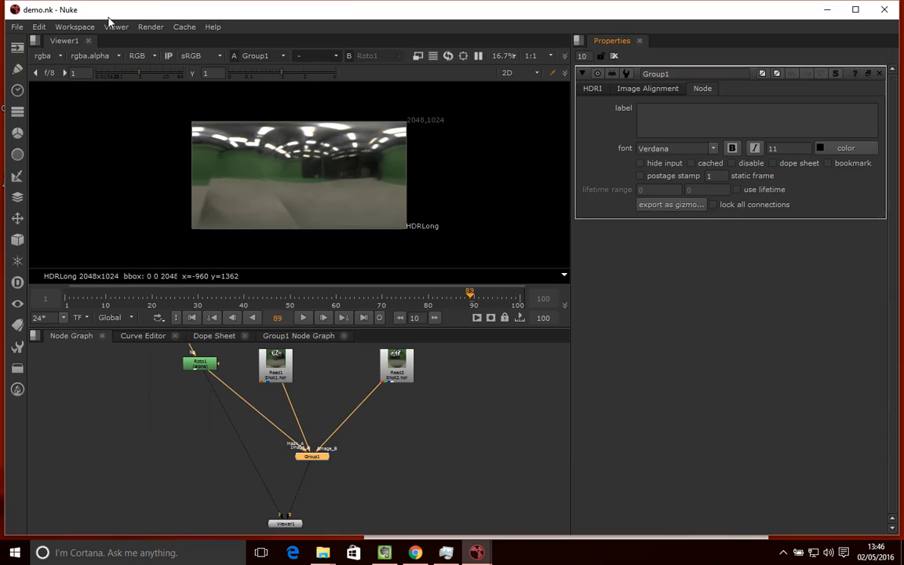
click(17, 27)
click(35, 42)
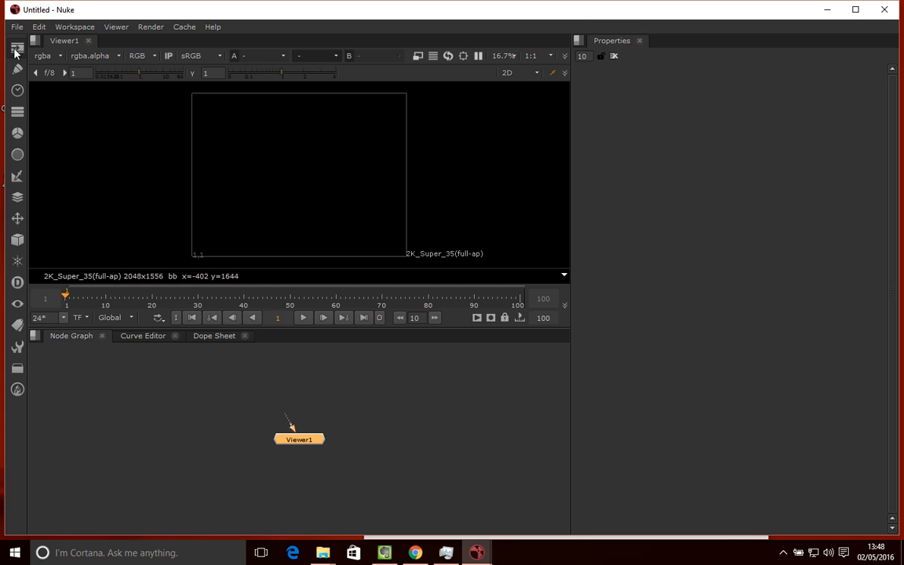
click(17, 368)
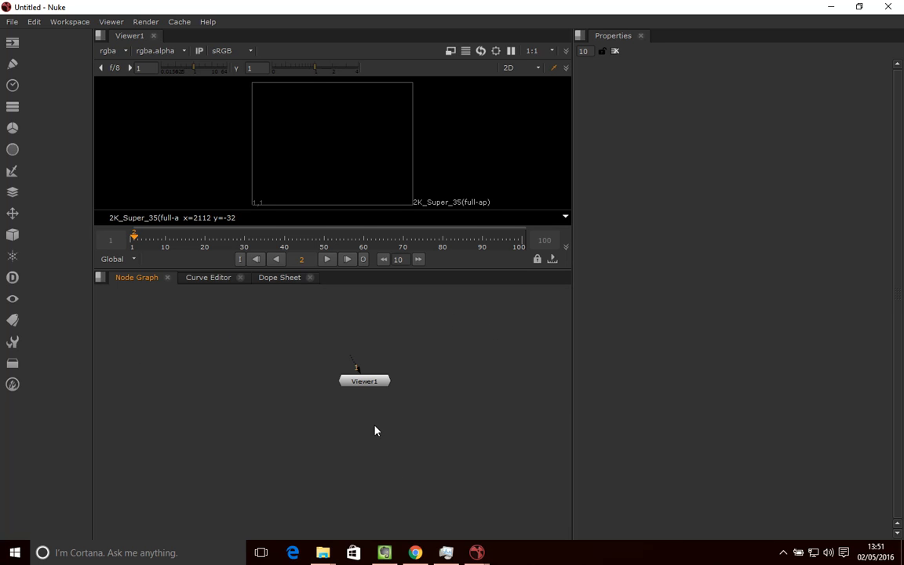
click(16, 370)
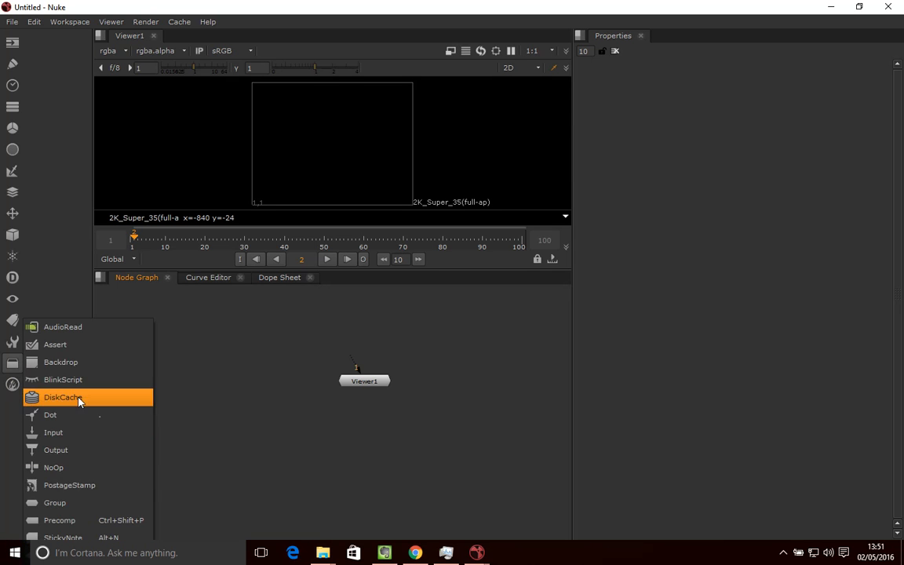
click(332, 313)
Enlarge the Node Graph pane upwards and look through its Other node category, including the All plugins list
drag(363, 269, 383, 94)
right_click(217, 115)
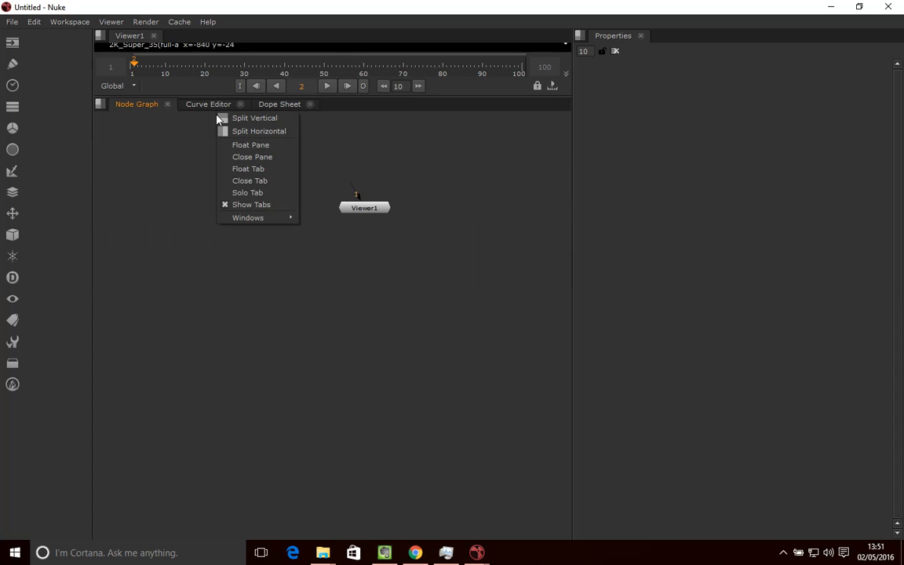
right_click(162, 131)
right_click(170, 124)
mouse_move(200, 127)
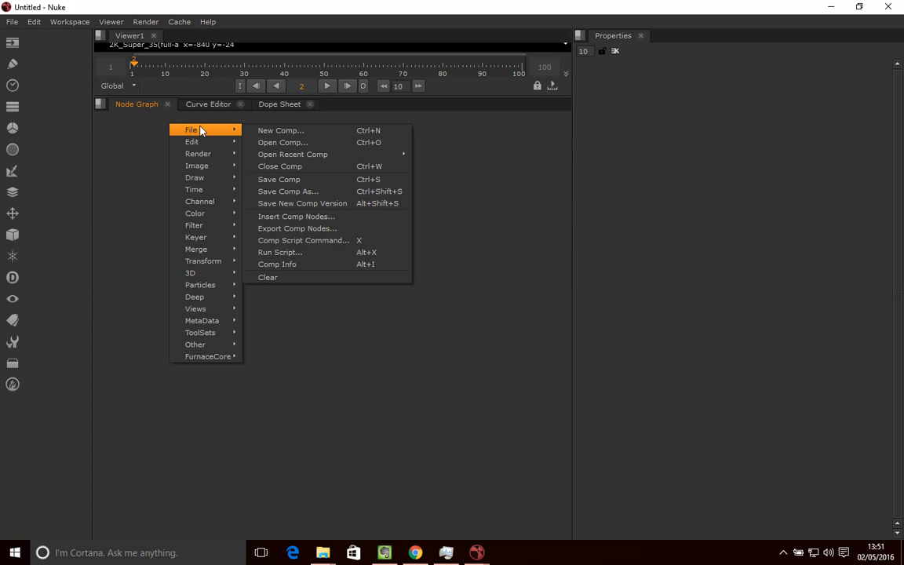
mouse_move(222, 345)
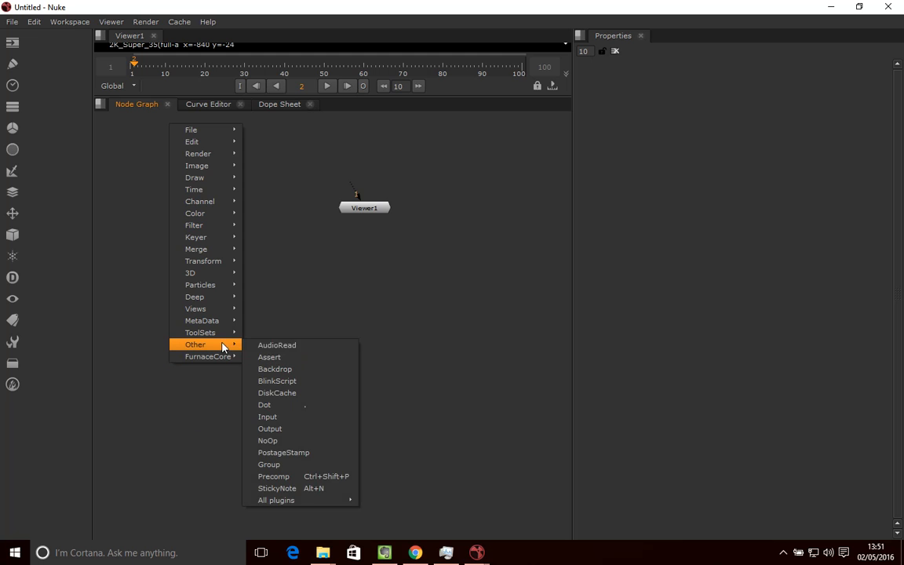
mouse_move(290, 505)
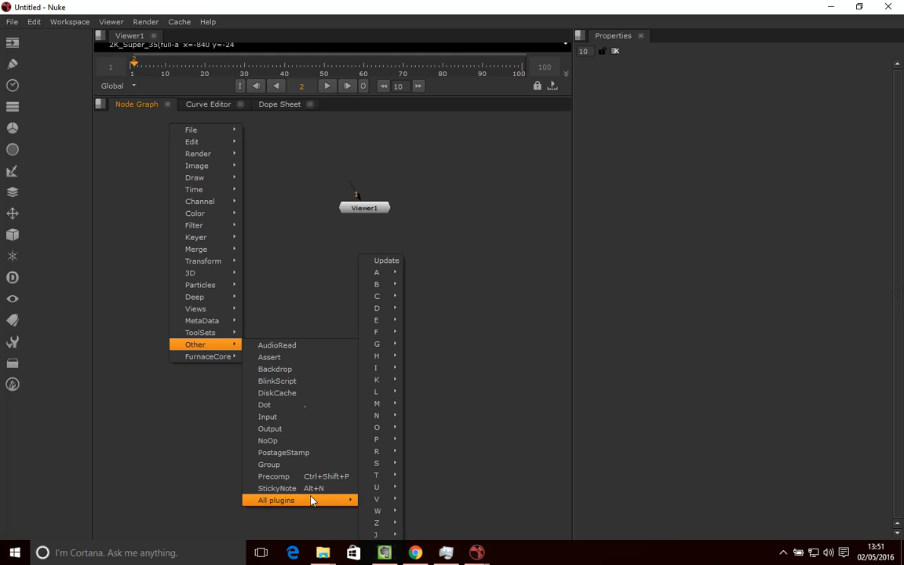
click(300, 220)
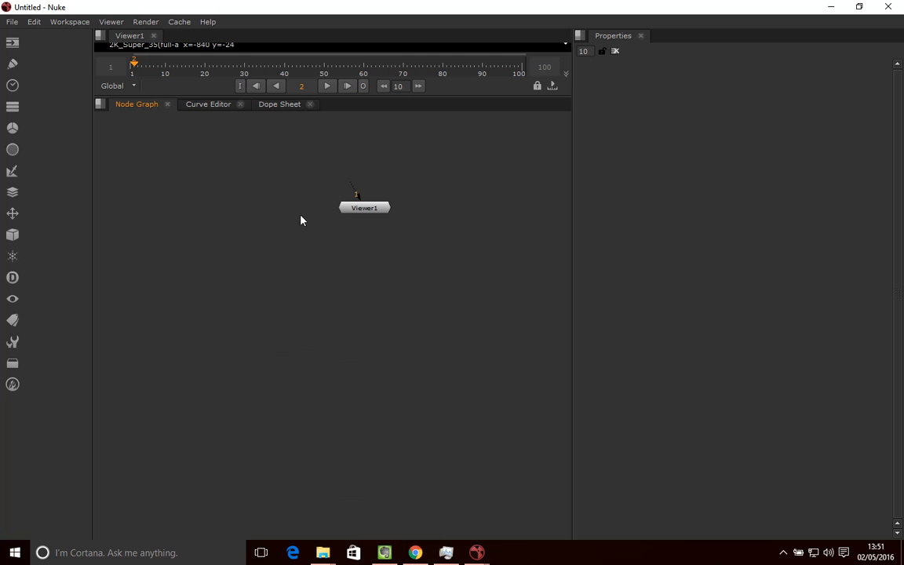
Update the list of all plugins in the Other node category
right_click(199, 138)
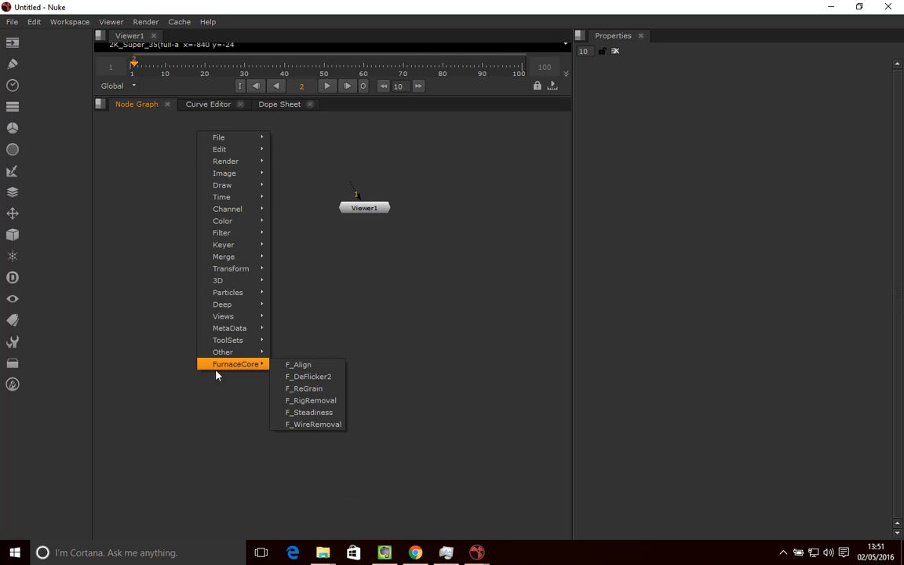
mouse_move(328, 509)
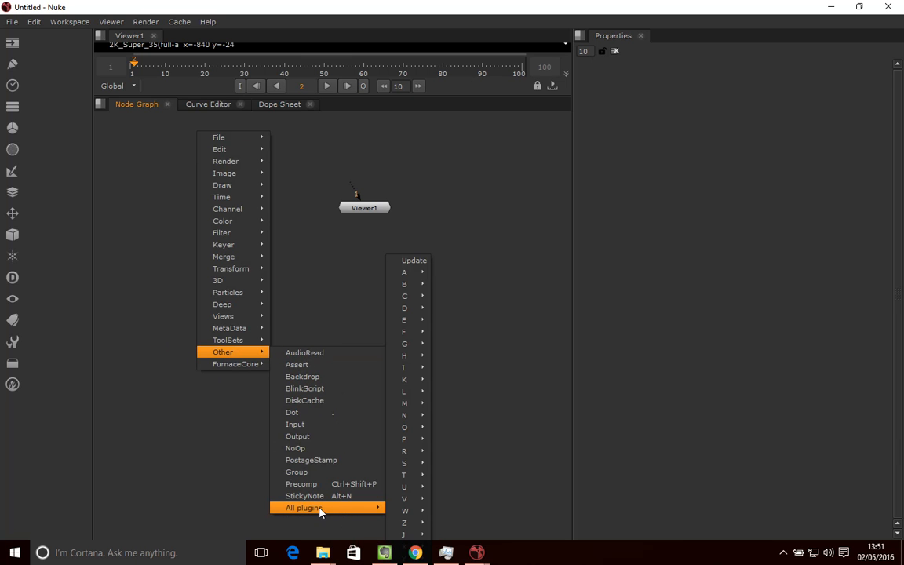
click(413, 261)
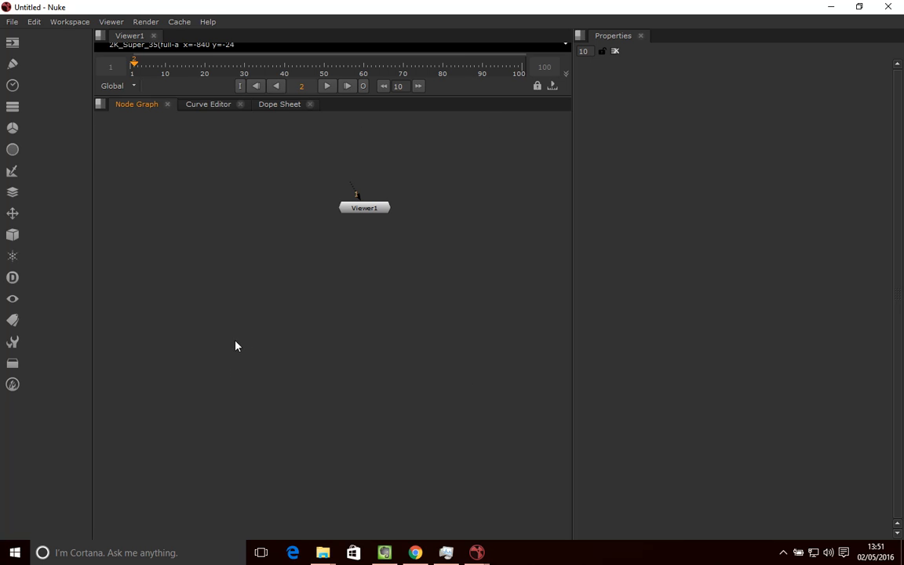
right_click(165, 160)
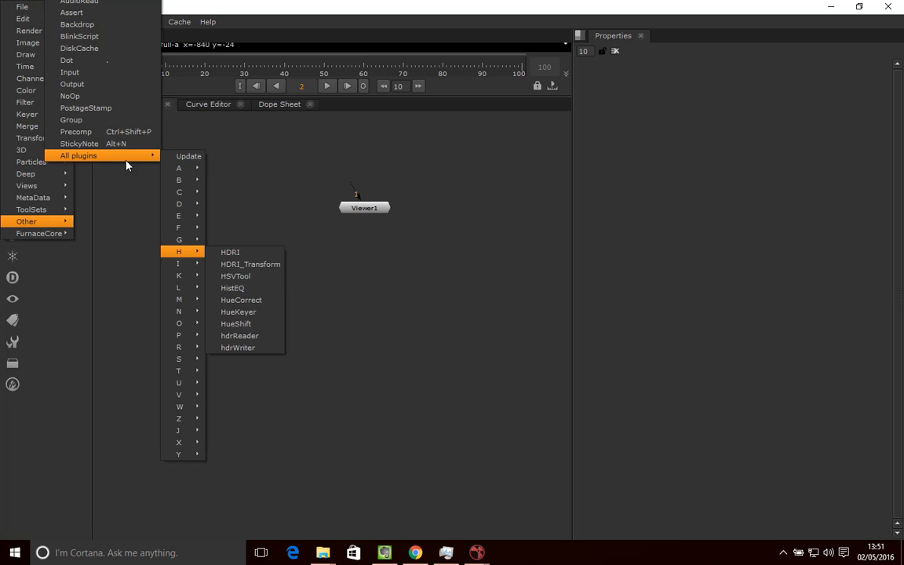
right_click(165, 127)
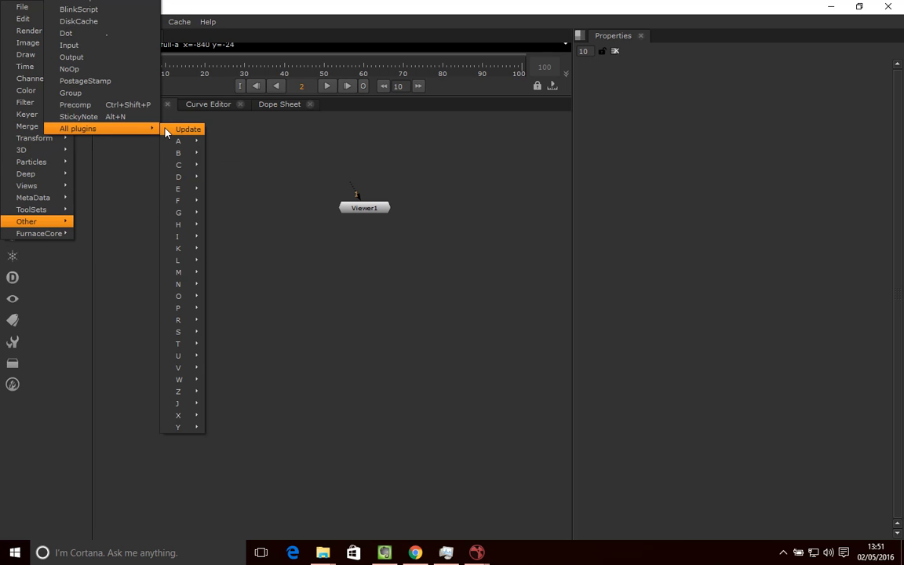
click(418, 145)
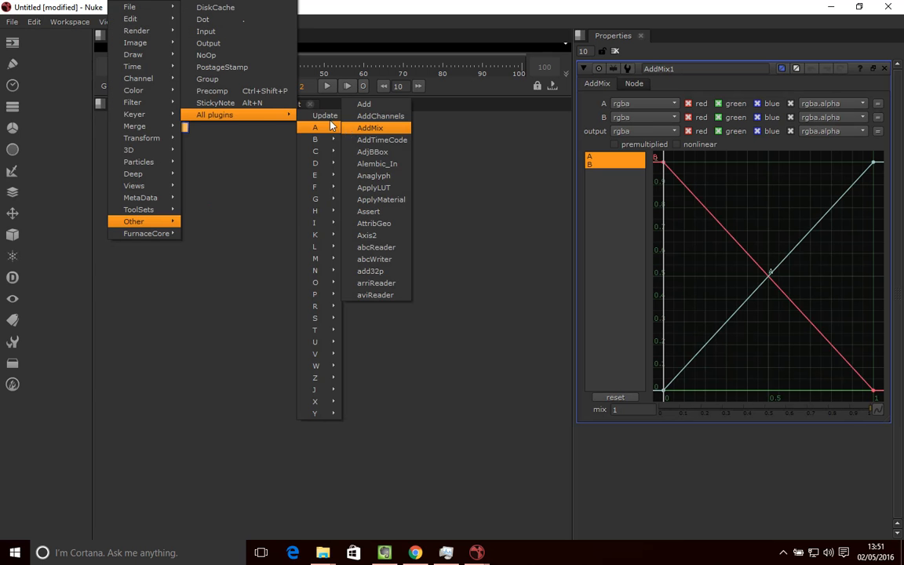
Add an HDRI_Transform node from the plugins under H and place it well below the AddMix1 node
mouse_move(141, 222)
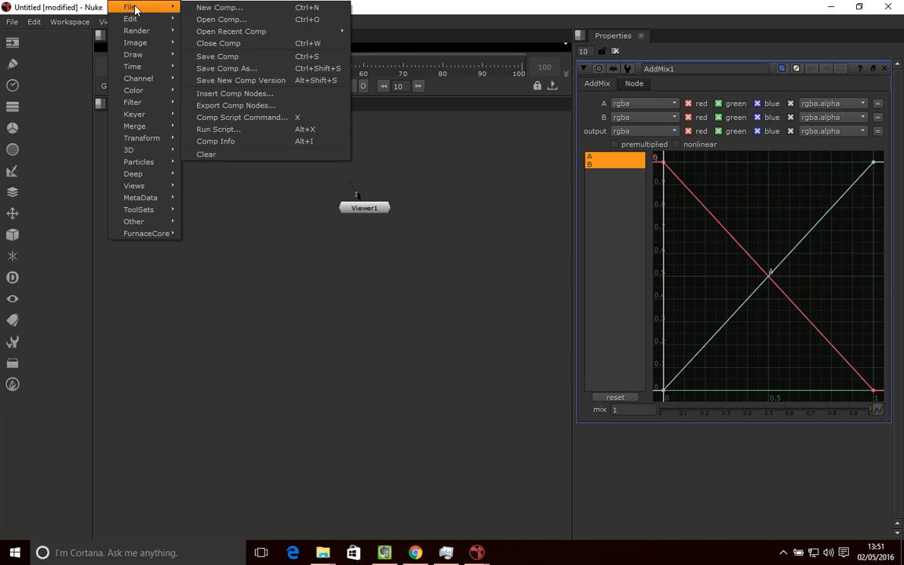
mouse_move(216, 377)
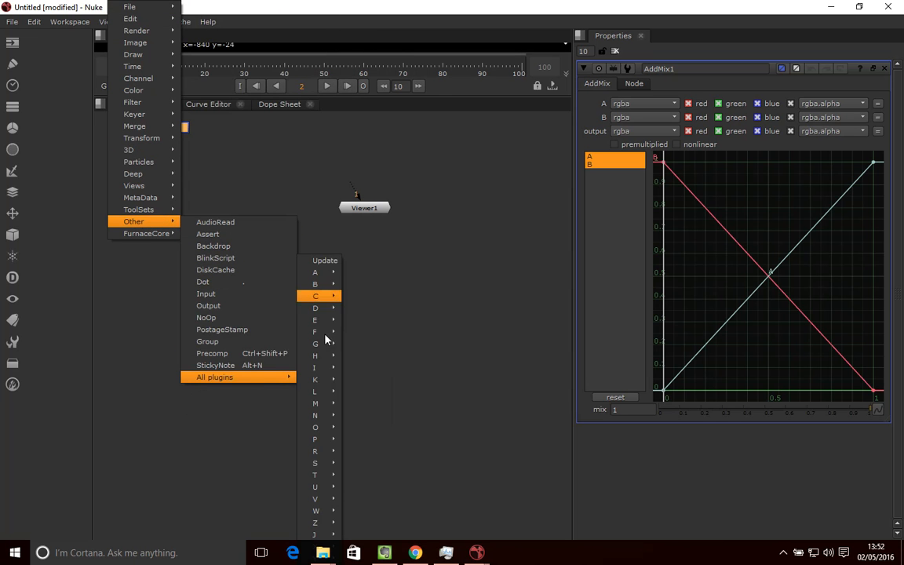
mouse_move(329, 355)
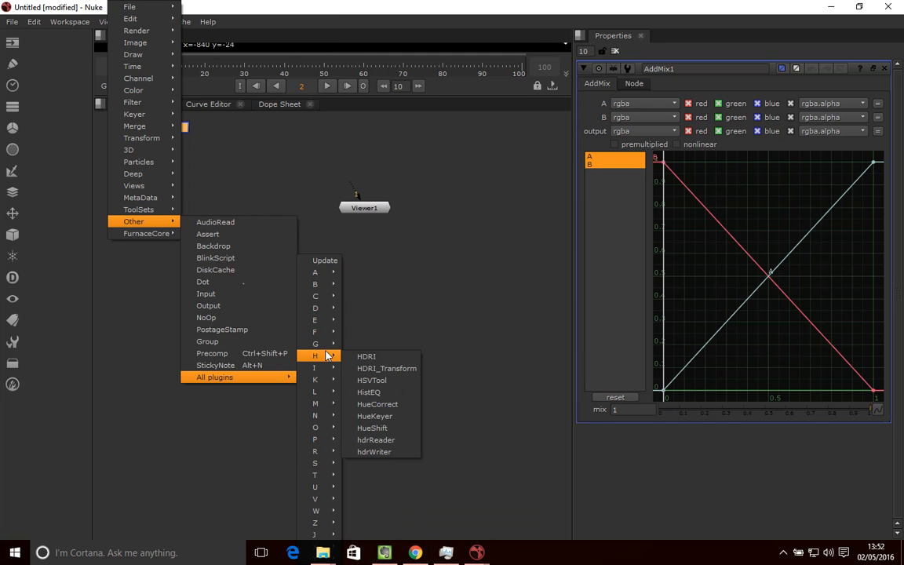
click(388, 370)
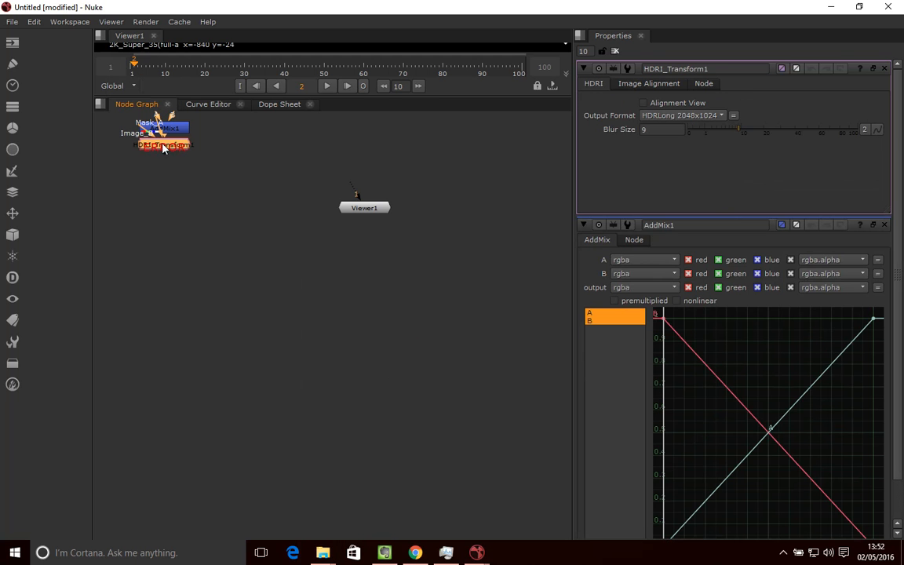
drag(163, 148, 223, 325)
Delete the Viewer1, AddMix1 and HDRI_Transform1 nodes to empty the Node Graph
click(369, 210)
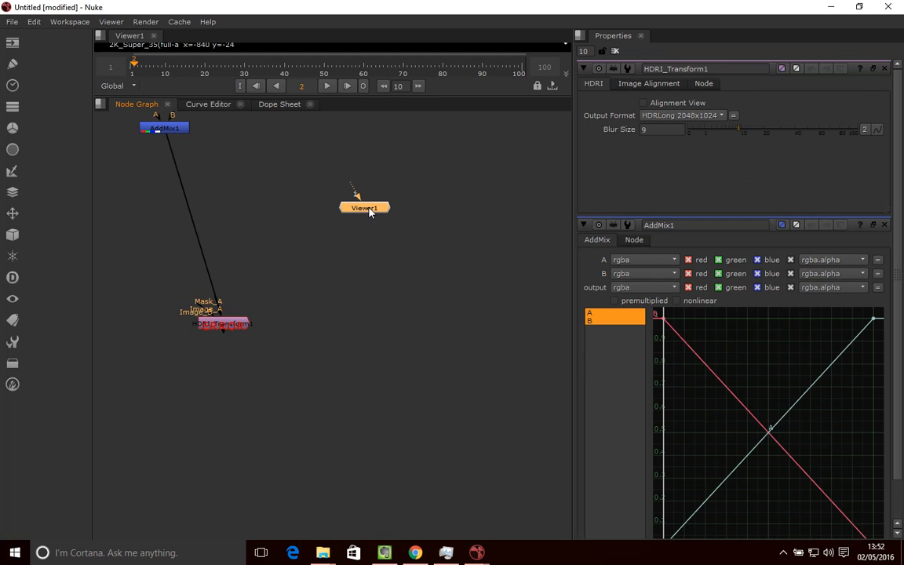
key(Delete)
click(179, 129)
key(Delete)
click(228, 328)
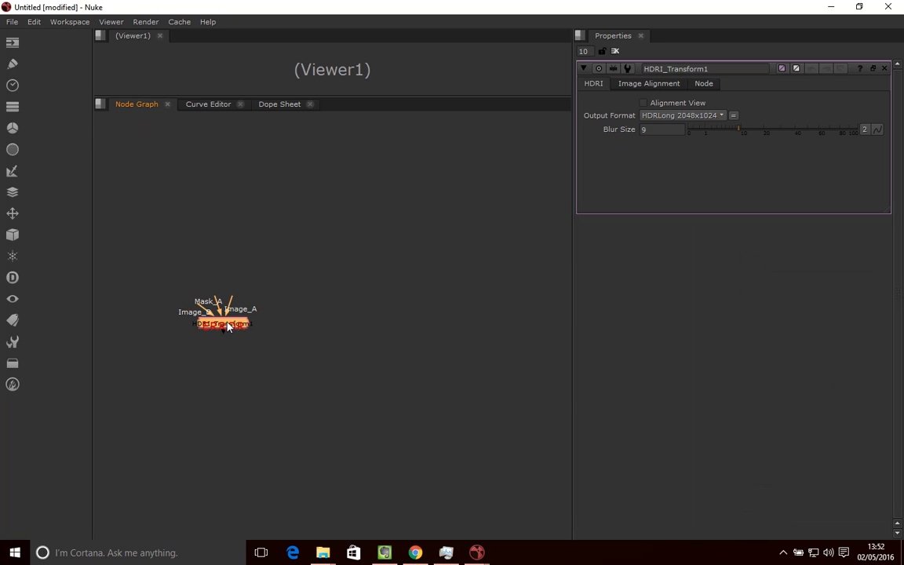
key(Delete)
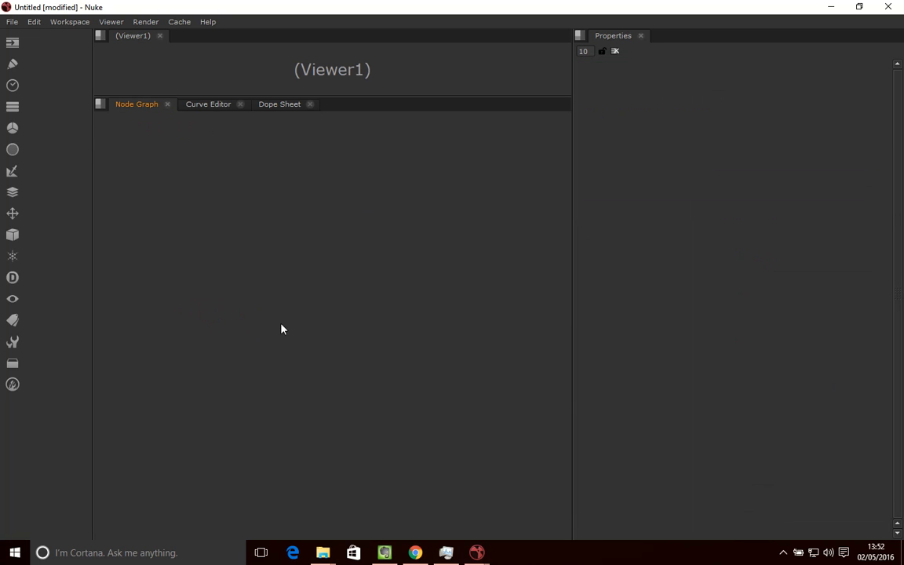
Add a fresh HDRI_Transform gizmo node to the empty Node Graph and position it near the centre
right_click(267, 205)
click(269, 202)
drag(280, 203, 365, 291)
click(376, 318)
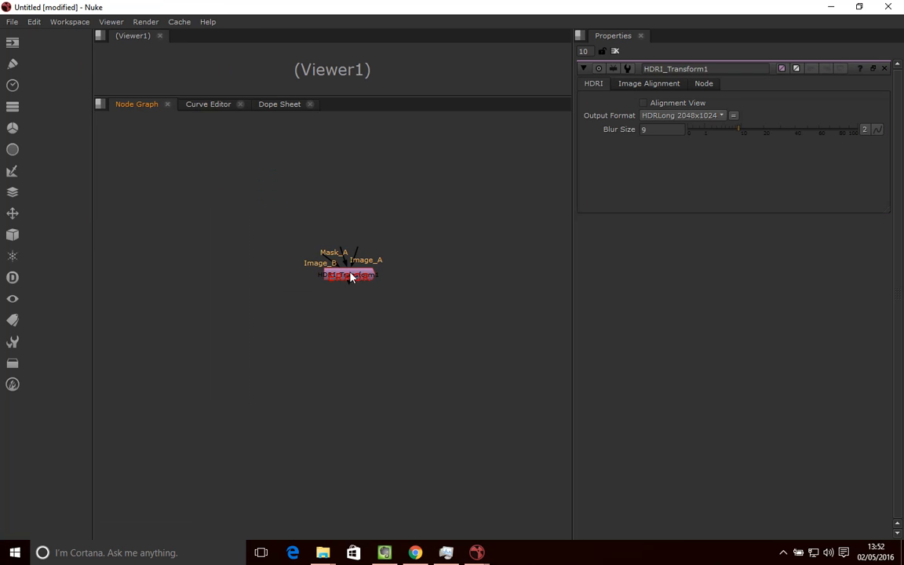
drag(351, 276, 349, 272)
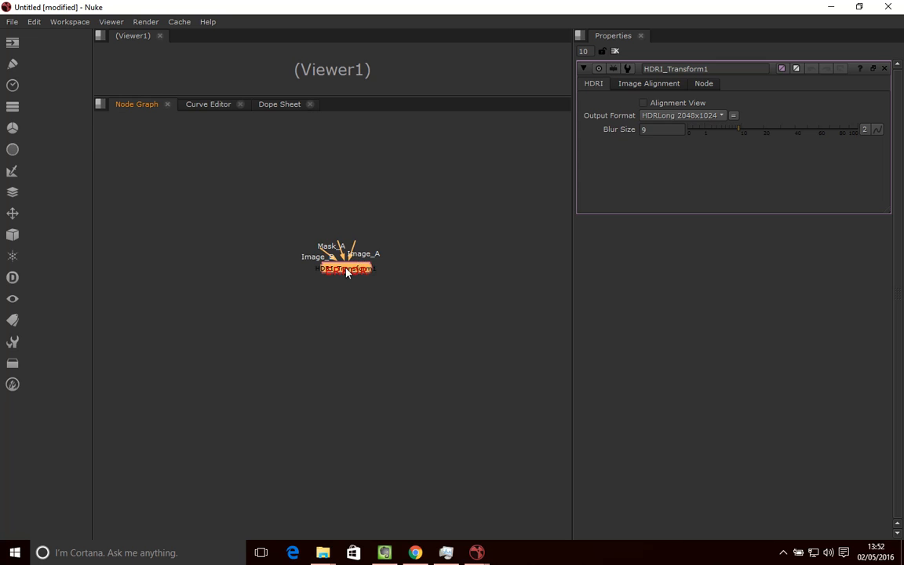
Reposition the HDRI_Transform1 node near the middle of the Node Graph and deselect it
drag(346, 271, 344, 299)
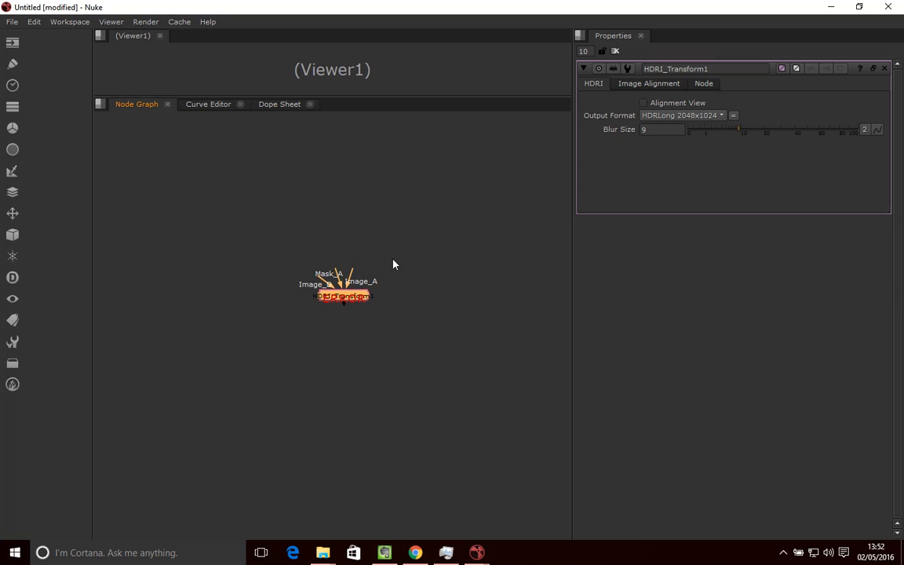
drag(330, 299, 349, 293)
click(254, 299)
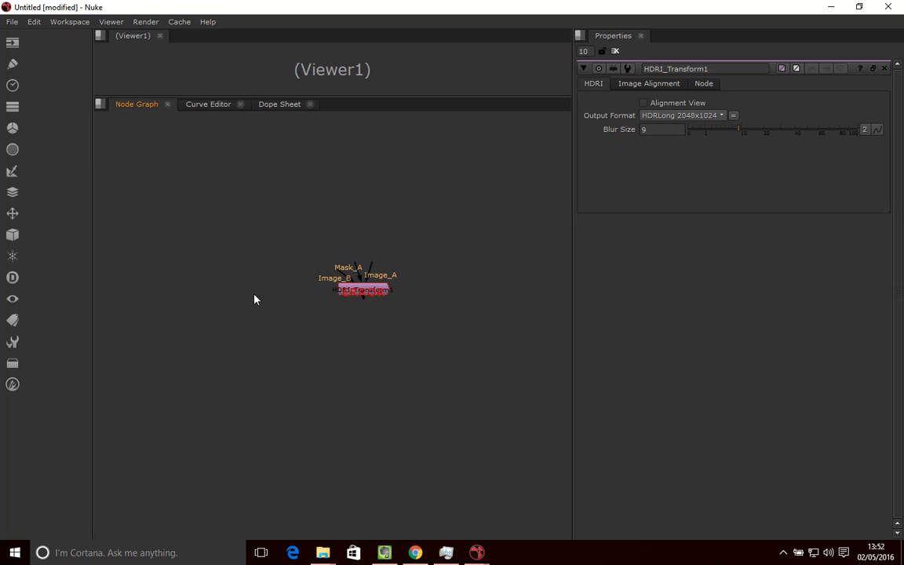
Add a second HDRI_Transform node through a node search for "hdr" beside HDRI_Transform1, and delete it again
key(Tab)
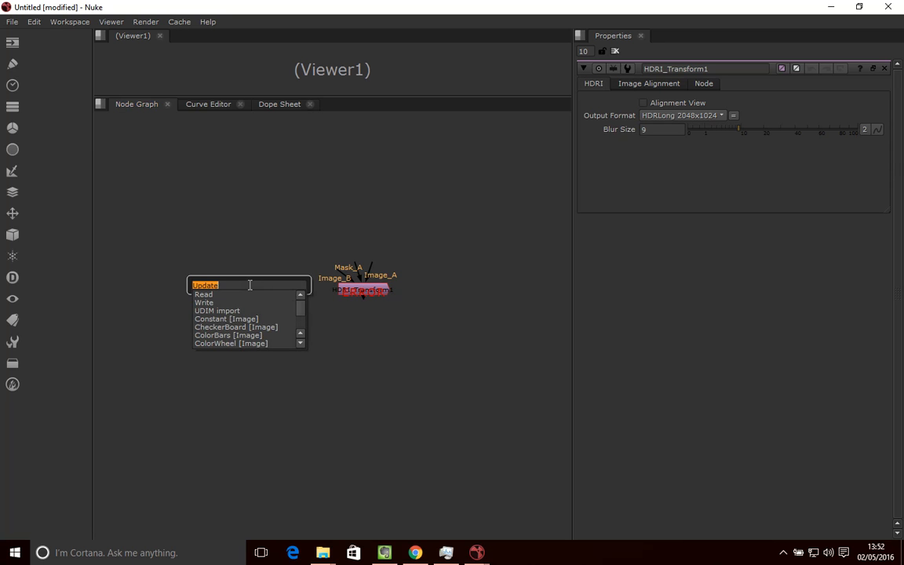
key(Escape)
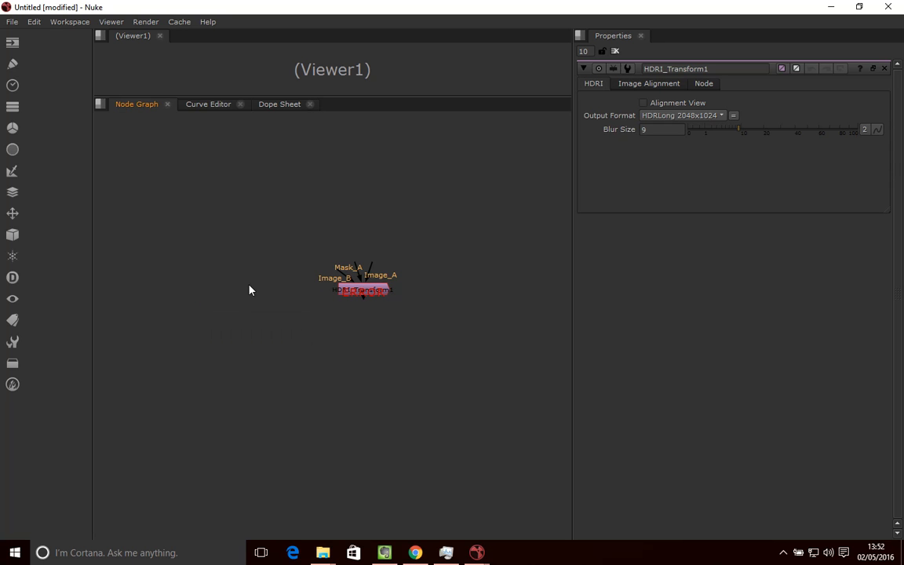
key(Tab)
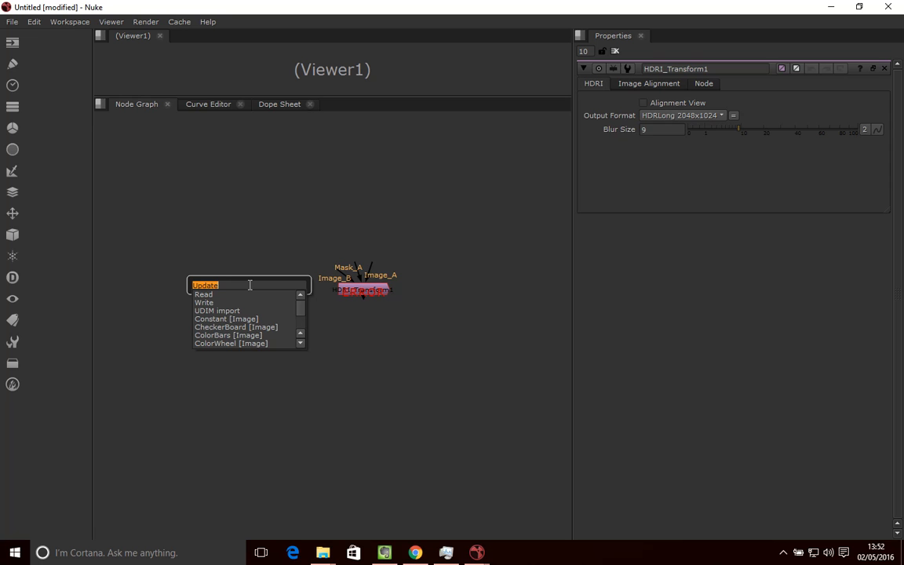
text(hdr)
key(Down)
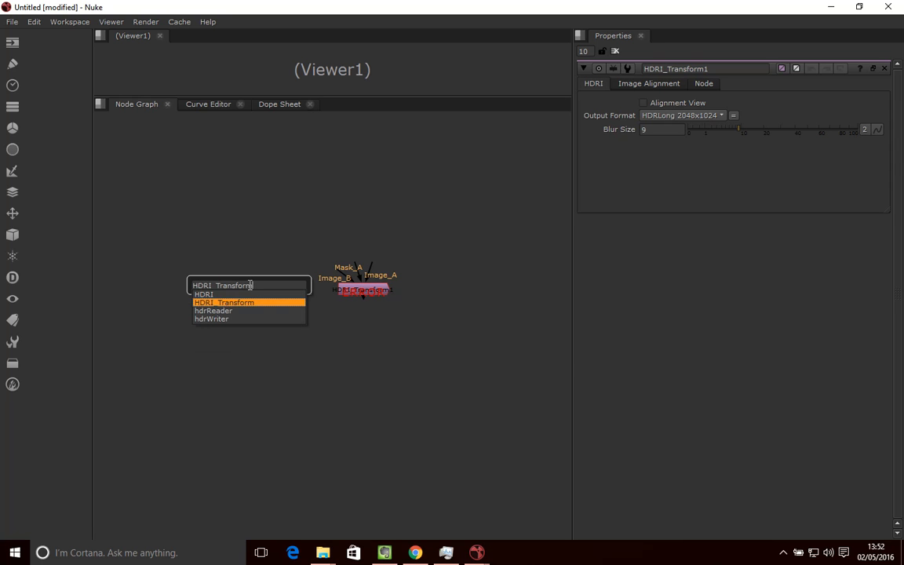
key(Return)
click(248, 333)
click(252, 296)
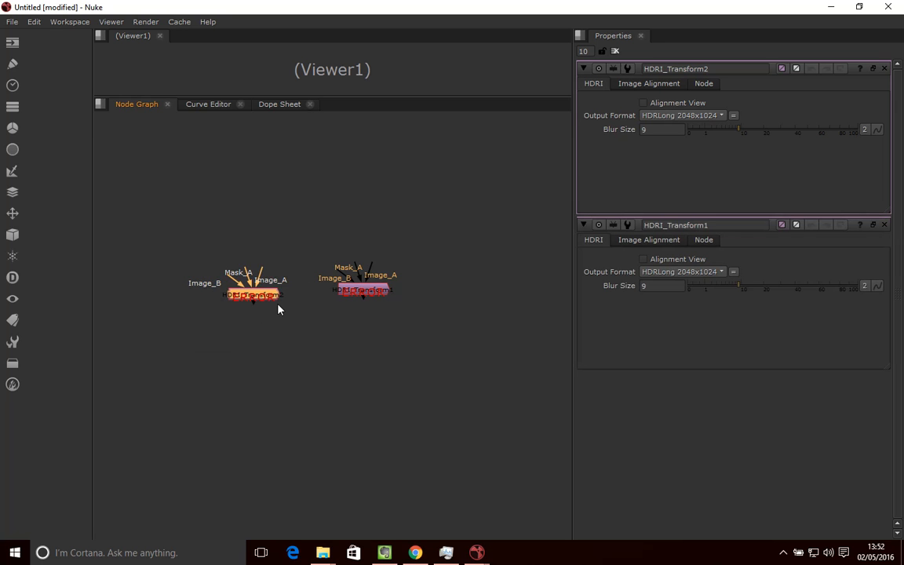
key(Delete)
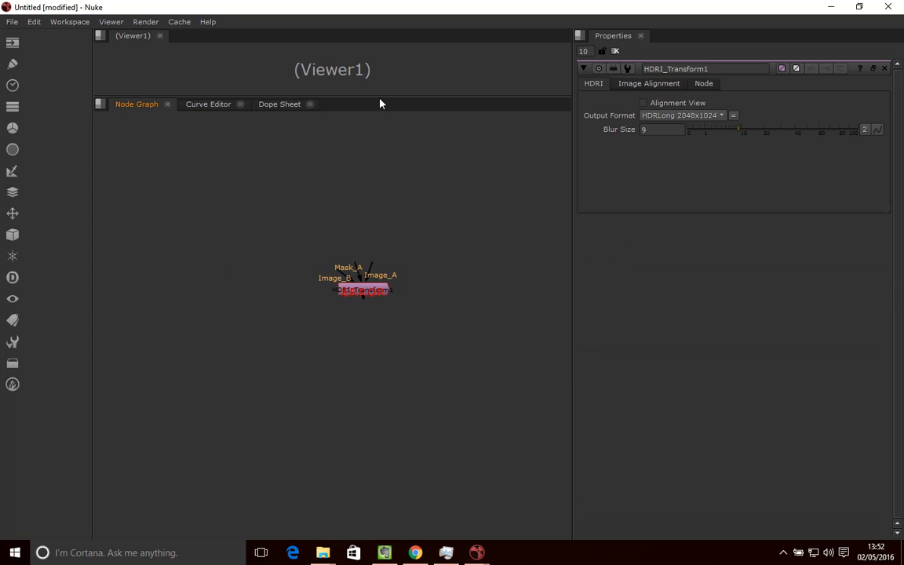
Enlarge the viewer pane to about a third of the window height, leaving the HDRI_Transform1 node framed in the Node Graph
drag(377, 95, 363, 277)
key(f)
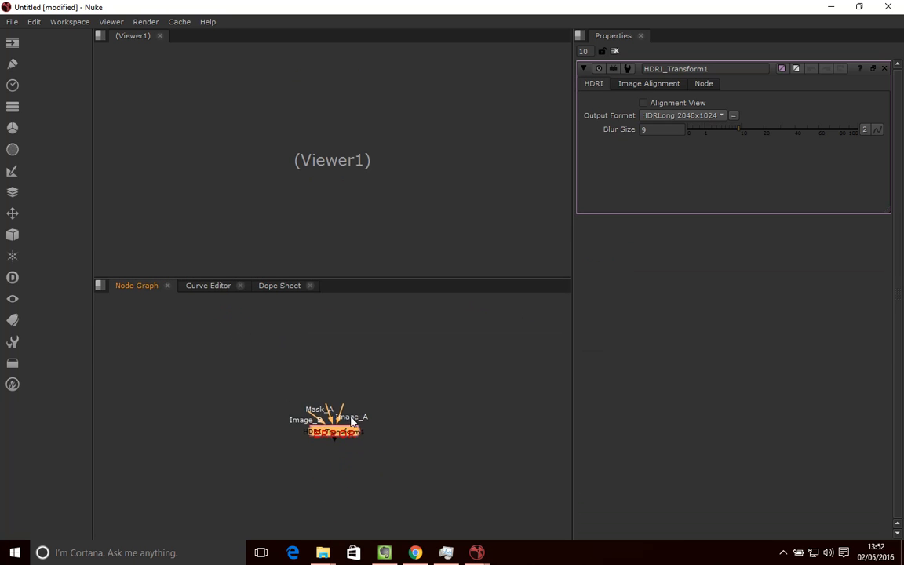
click(393, 417)
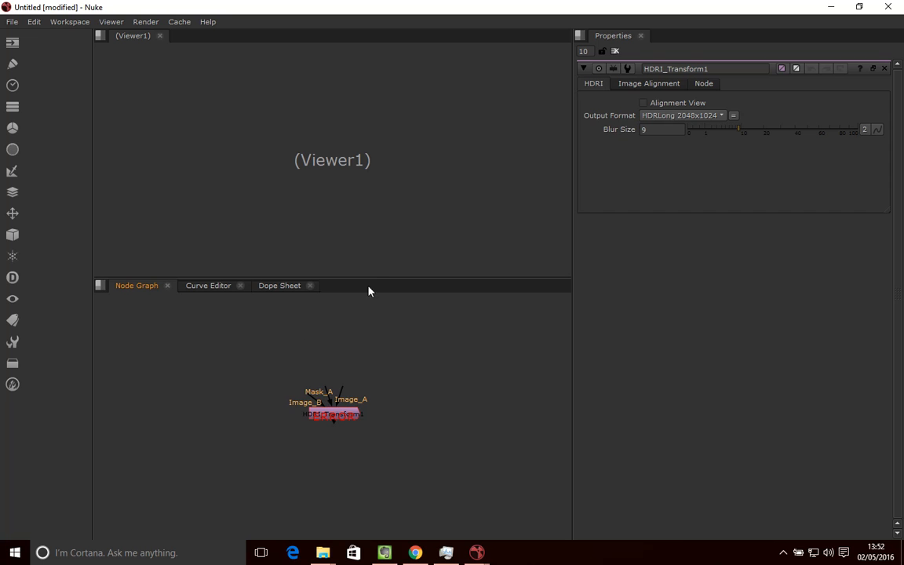
drag(371, 276, 368, 220)
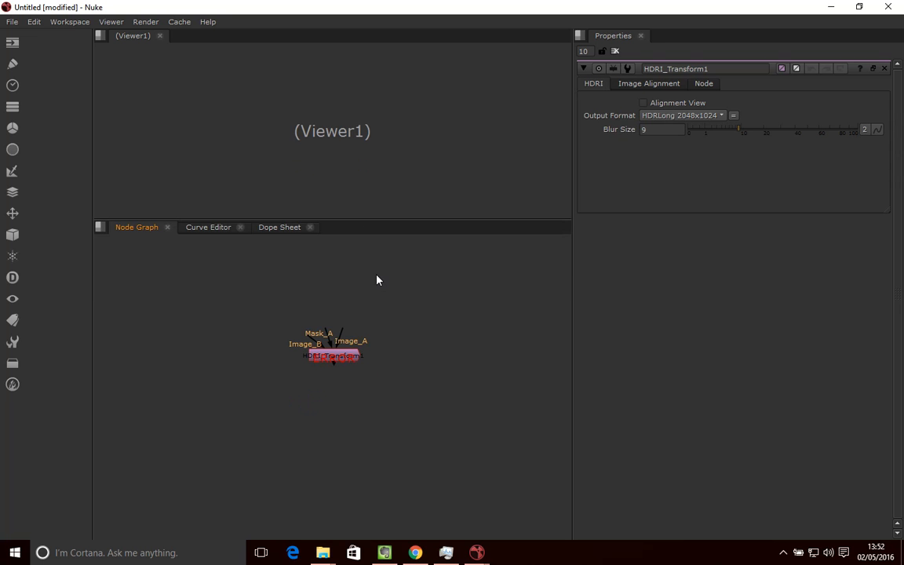
Read in "shot1 - croped.hdr" and "shot2 - cropped.hdr" together and place their Read nodes side by side above HDRI_Transform1
key(r)
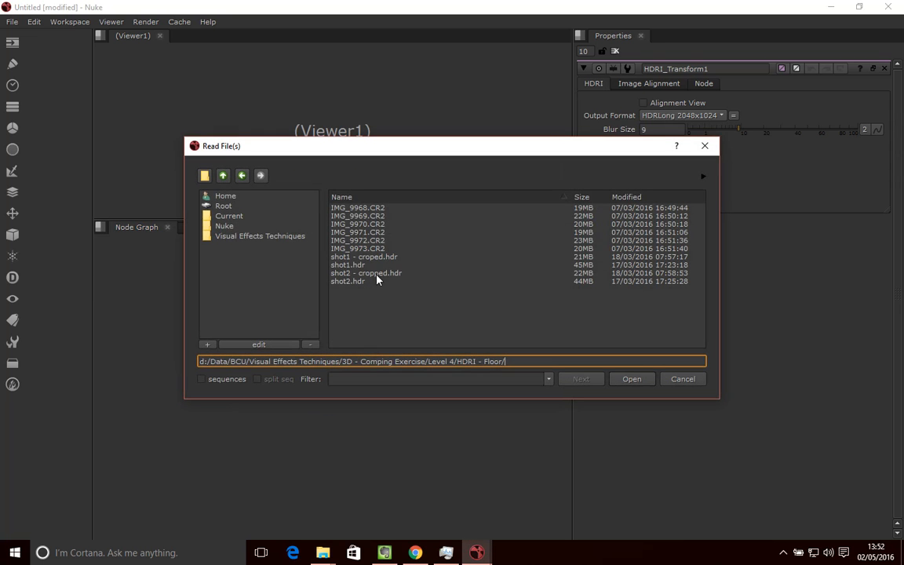
click(368, 257)
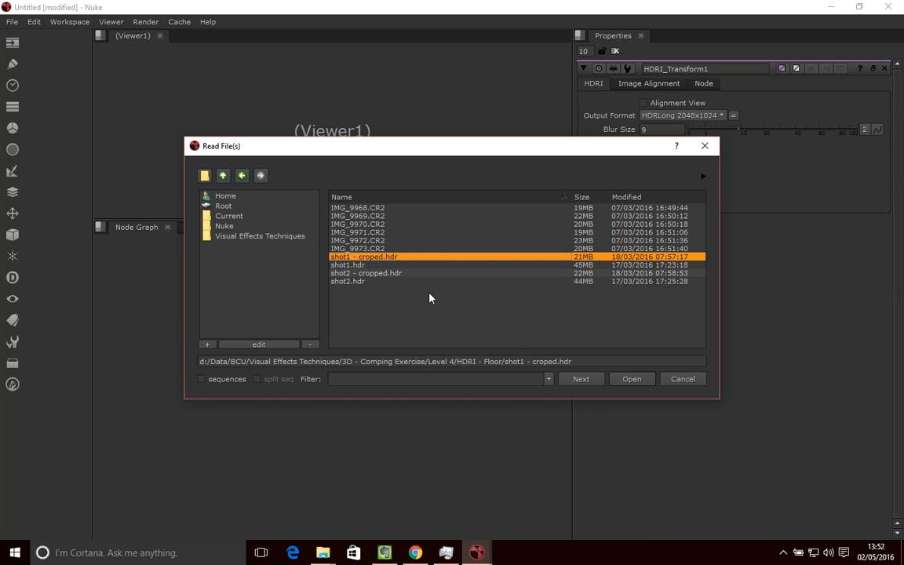
ctrl+click(387, 274)
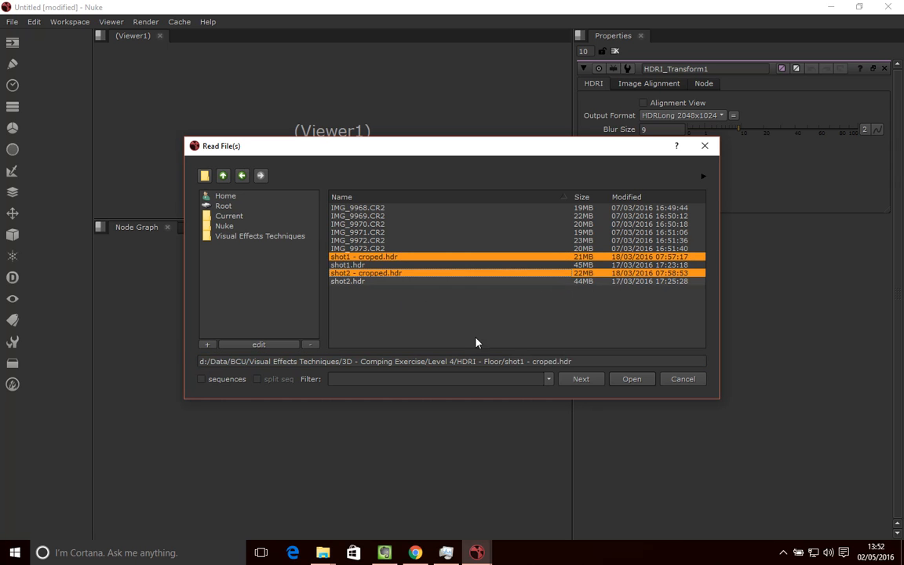
click(630, 379)
drag(345, 263, 437, 262)
drag(368, 276, 357, 268)
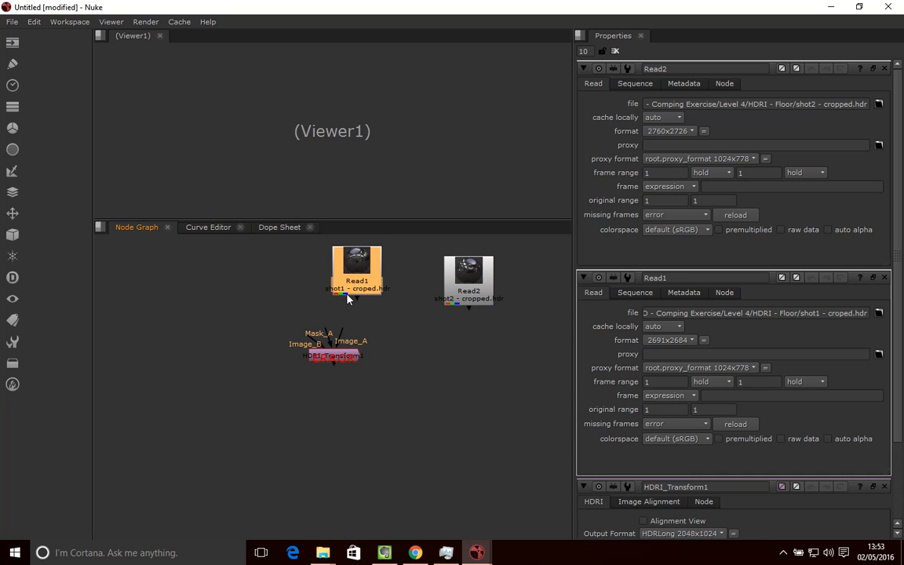
Connect HDRI_Transform1's Mask_A input to Read1 and its Image_B input to Read2, and centre the node beneath them
drag(323, 338, 348, 288)
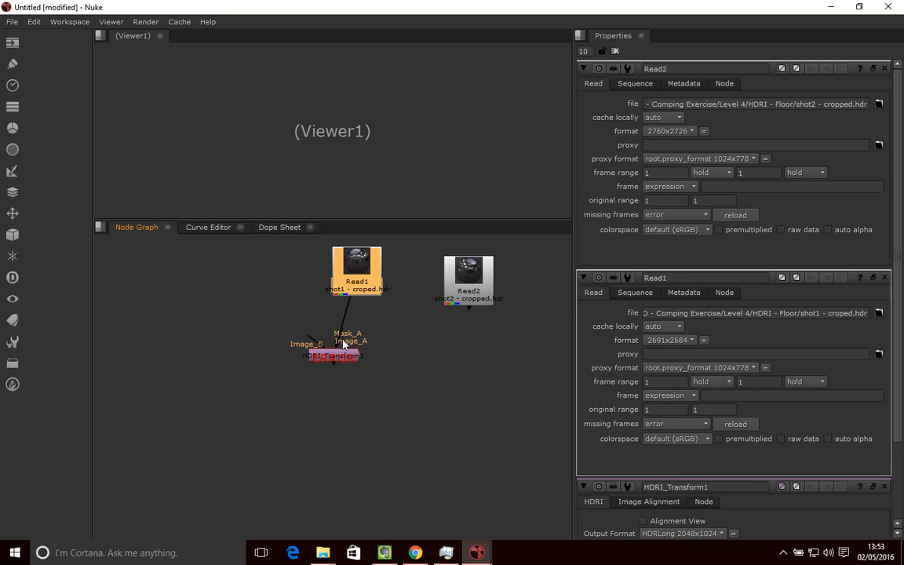
drag(313, 342, 440, 285)
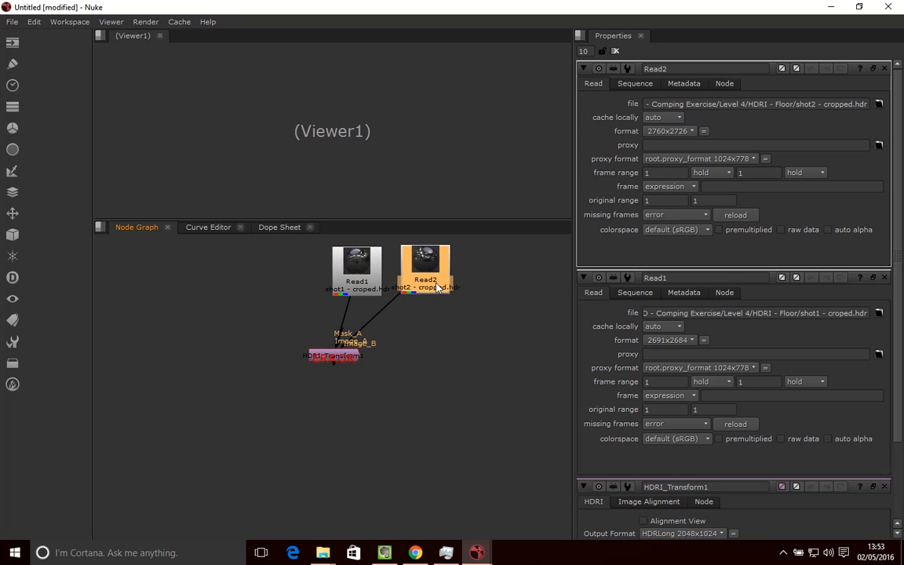
drag(342, 360, 375, 352)
click(422, 355)
click(385, 374)
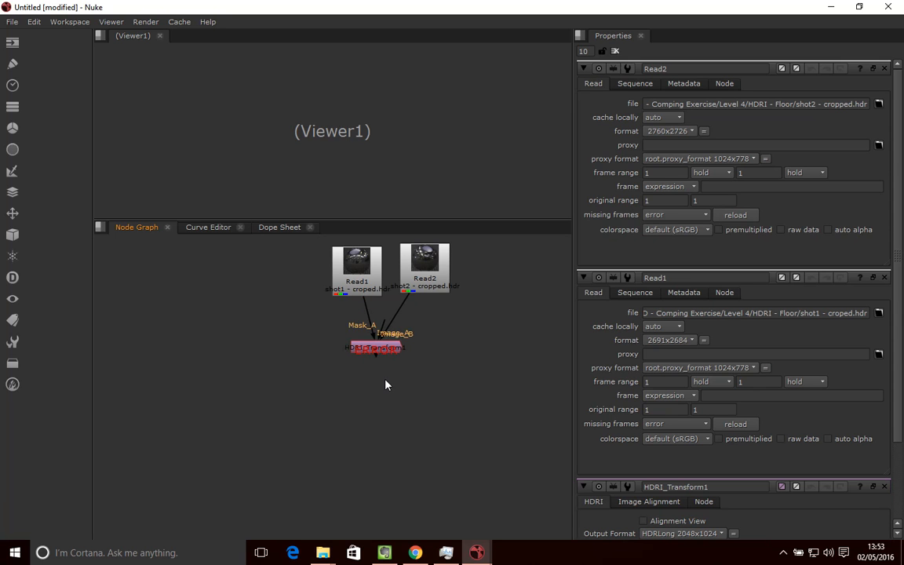
drag(377, 350, 375, 354)
click(380, 382)
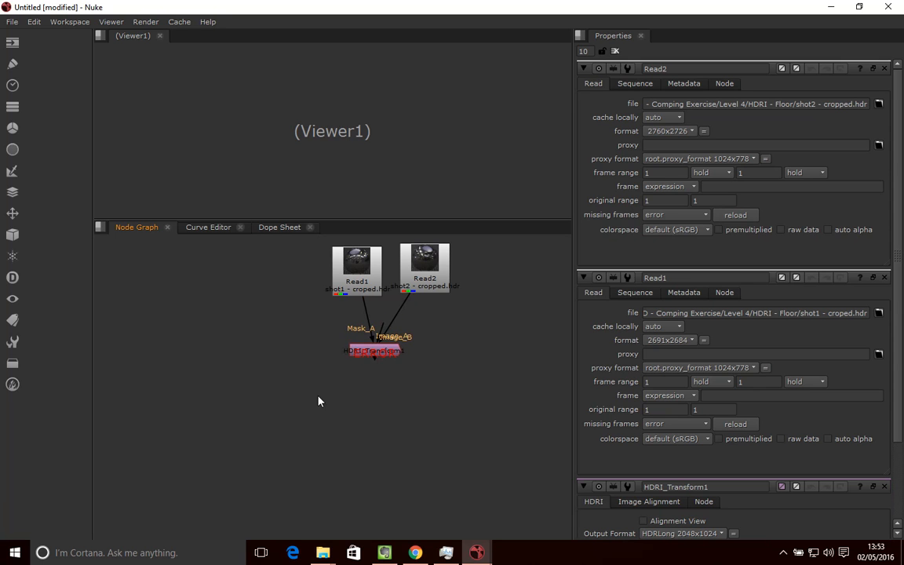
right_click(254, 402)
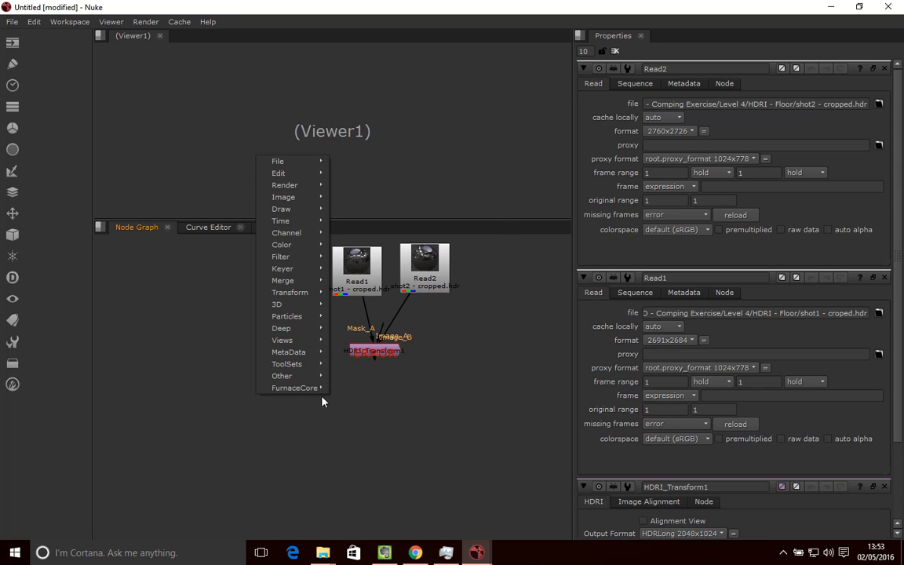
click(478, 390)
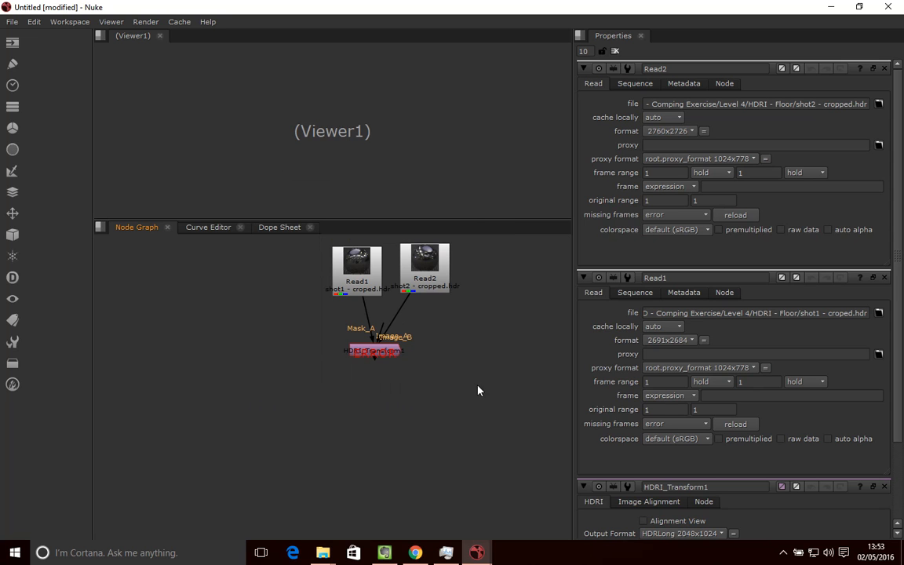
key(Tab)
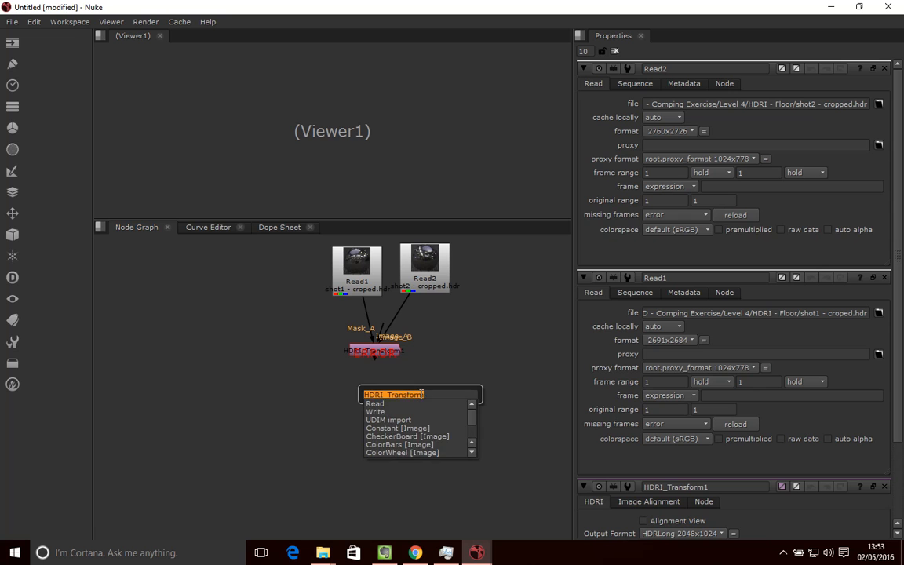
text(v)
key(Escape)
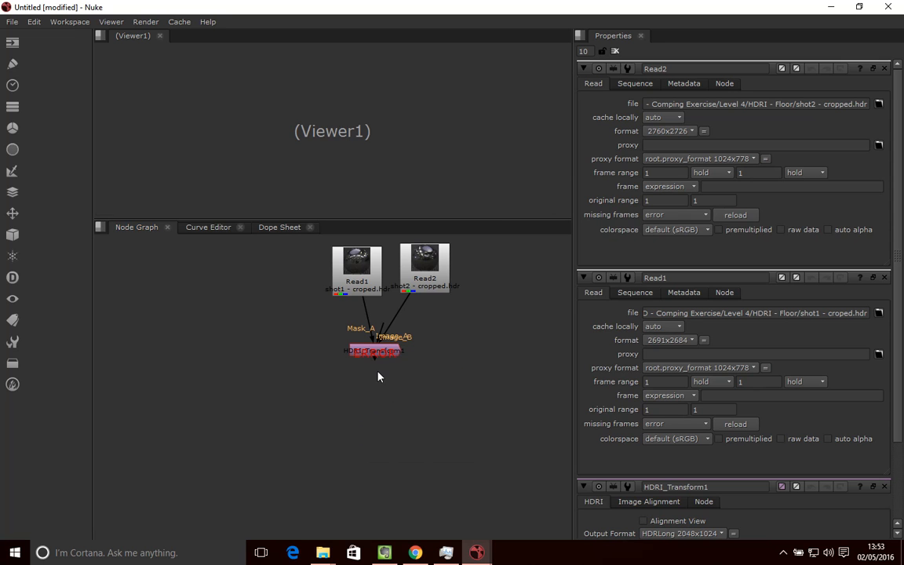
Connect a Viewer node below HDRI_Transform1 to show its output, and space the two Read nodes further apart
drag(458, 382, 369, 351)
drag(393, 436, 373, 402)
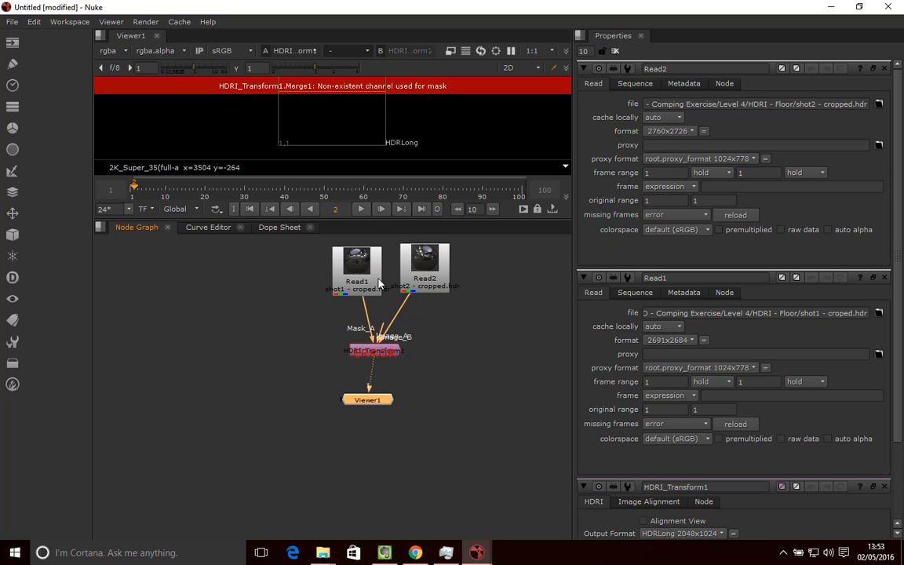
drag(379, 282, 374, 282)
drag(429, 290, 440, 290)
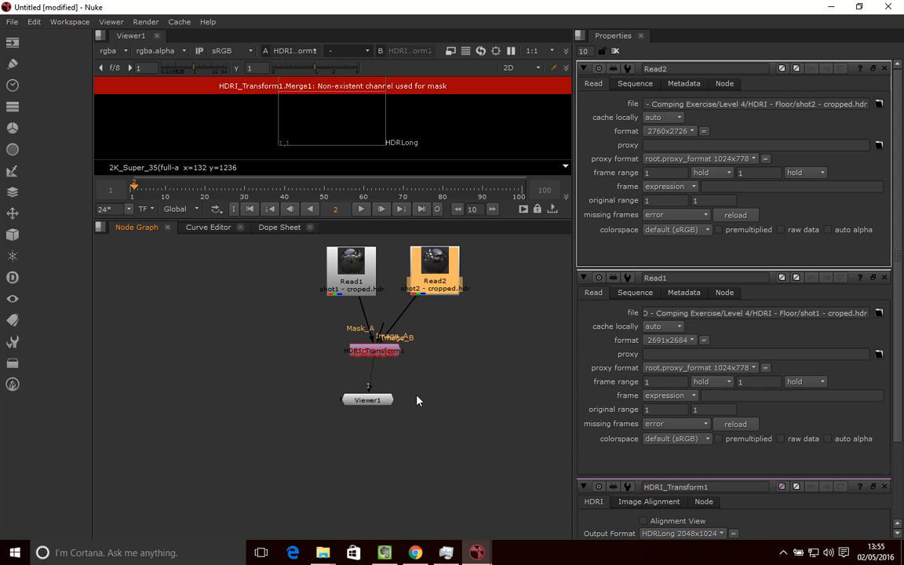
Switch to the demo.nk window and turn off the mask on the Merge1 node inside Group1
mouse_move(470, 543)
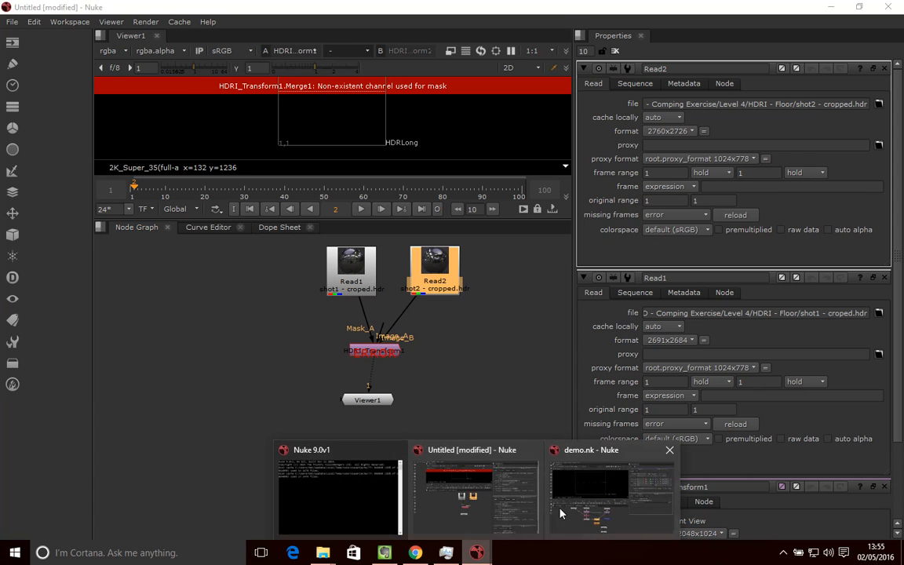
click(581, 522)
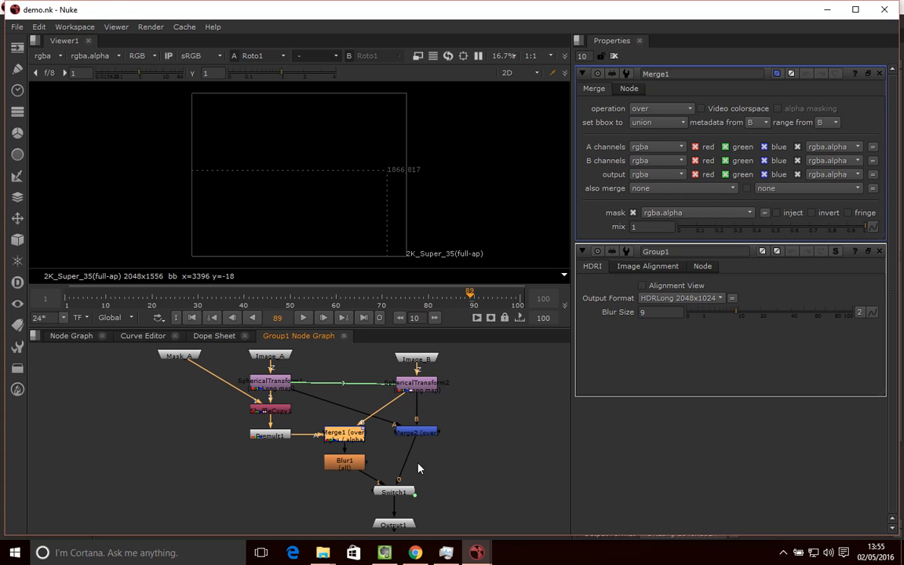
click(468, 480)
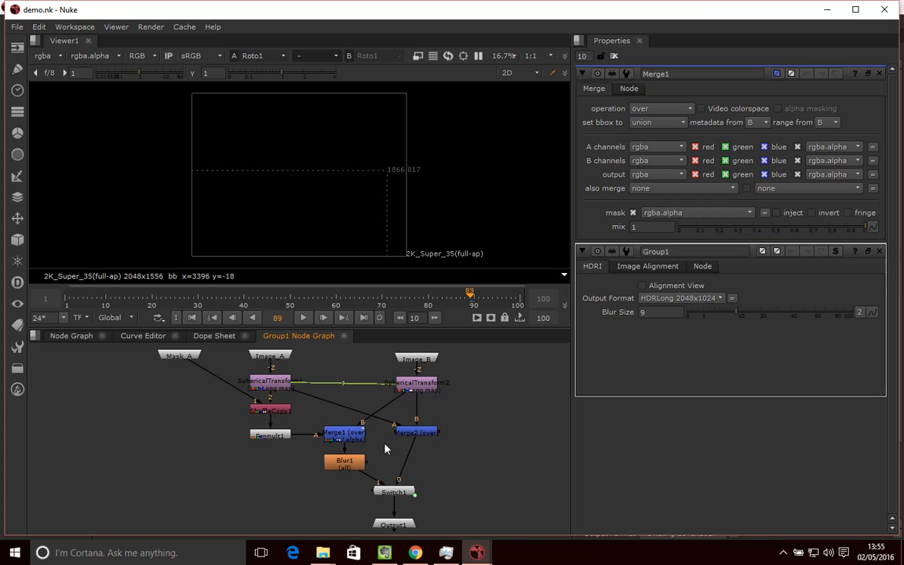
click(346, 434)
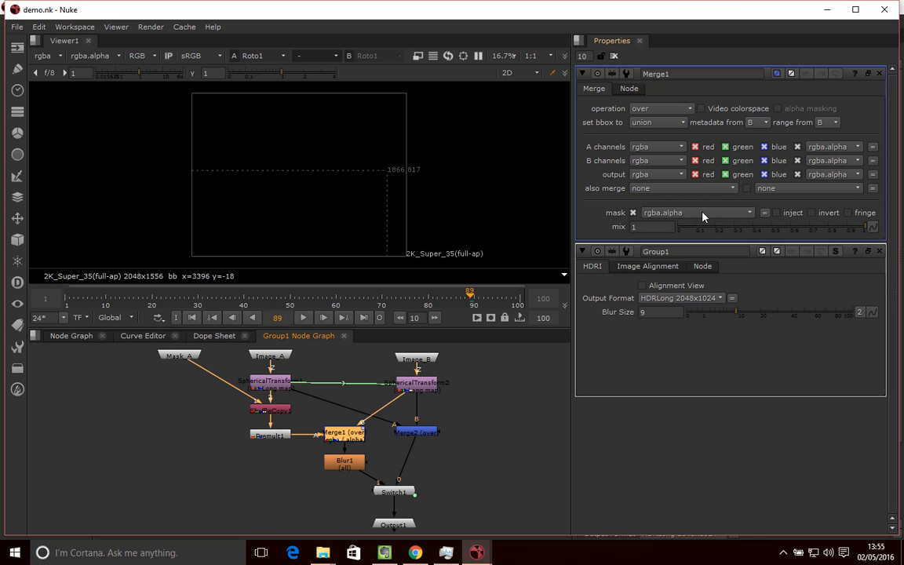
click(633, 213)
click(488, 437)
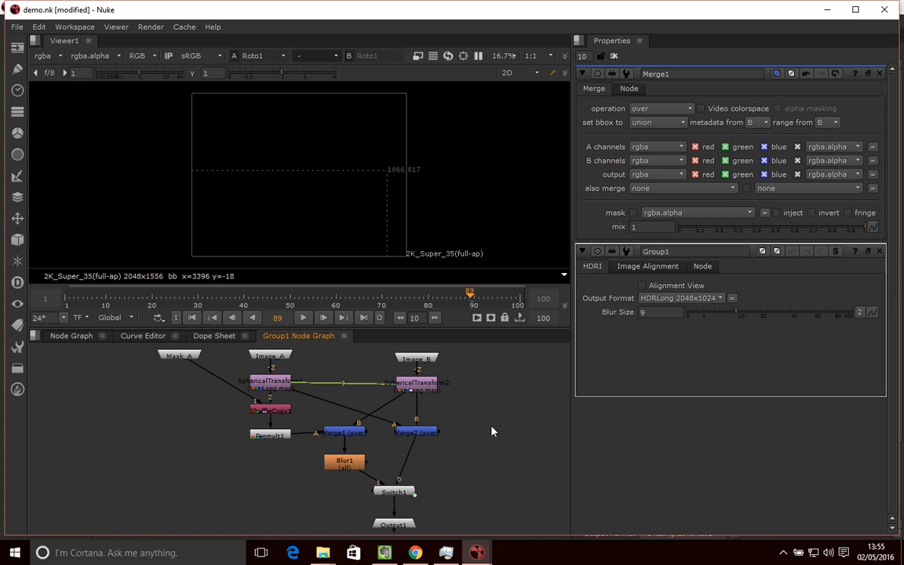
Show Group1's output from the main Node Graph in the viewer and compare it with Alignment View on and off
click(73, 336)
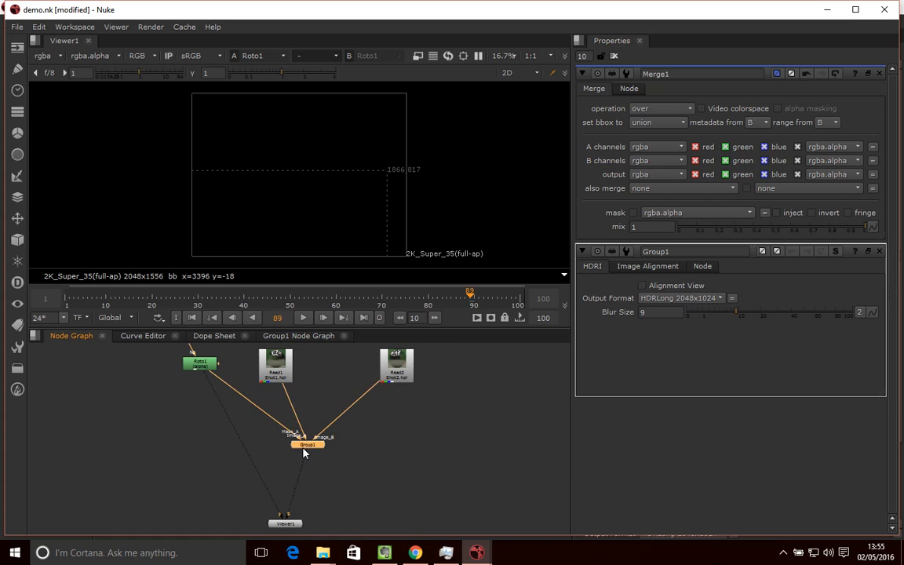
key(1)
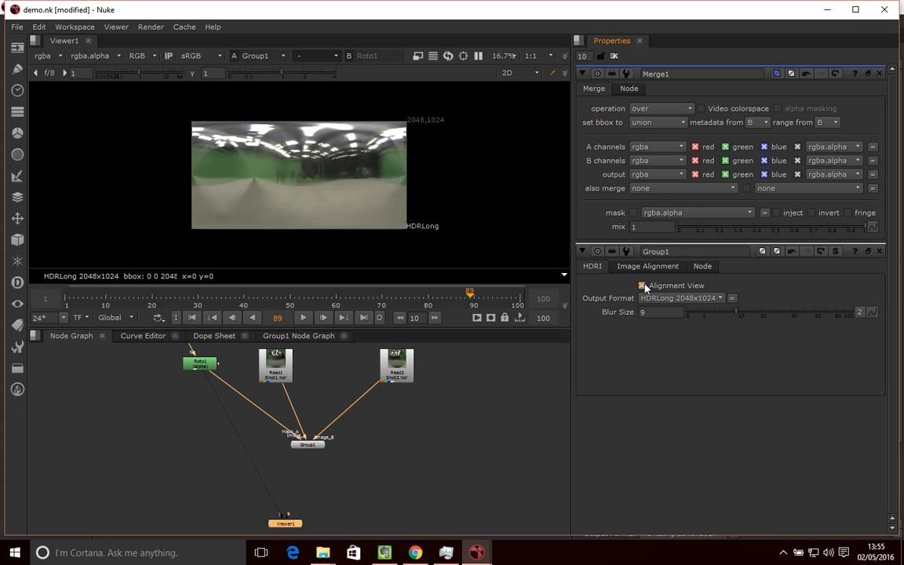
click(453, 422)
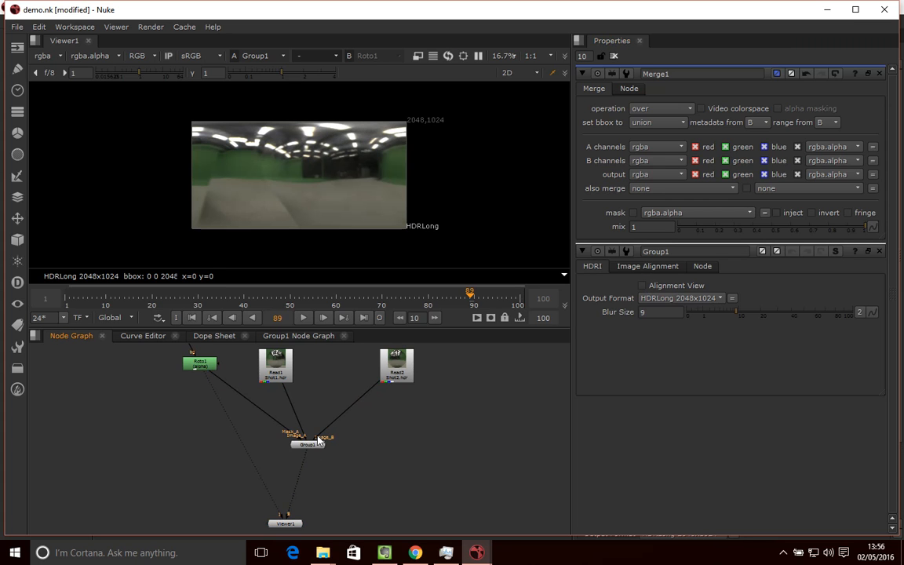
Export Group1 as a gizmo named HDRI_Transform2.gizmo in the .nuke folder
click(313, 336)
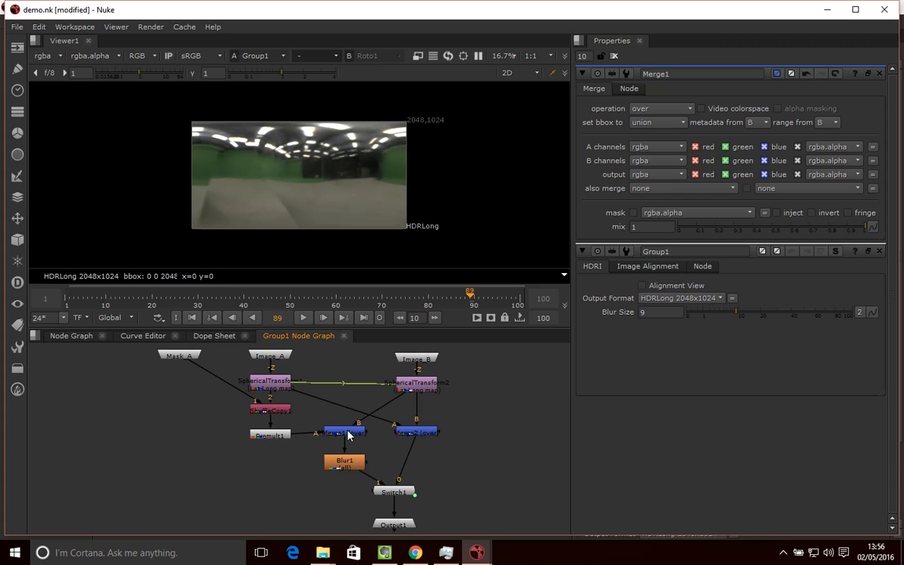
click(71, 335)
click(311, 447)
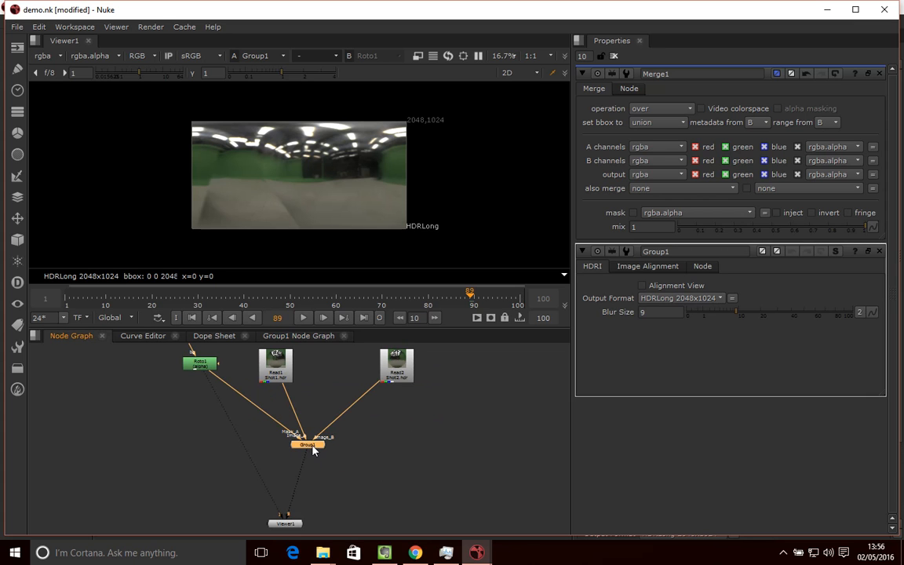
click(703, 266)
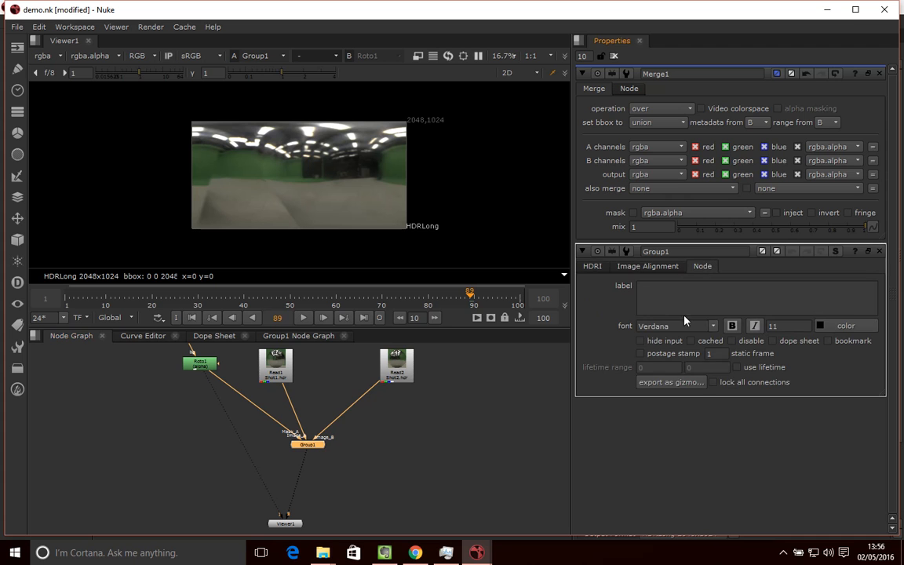
click(671, 382)
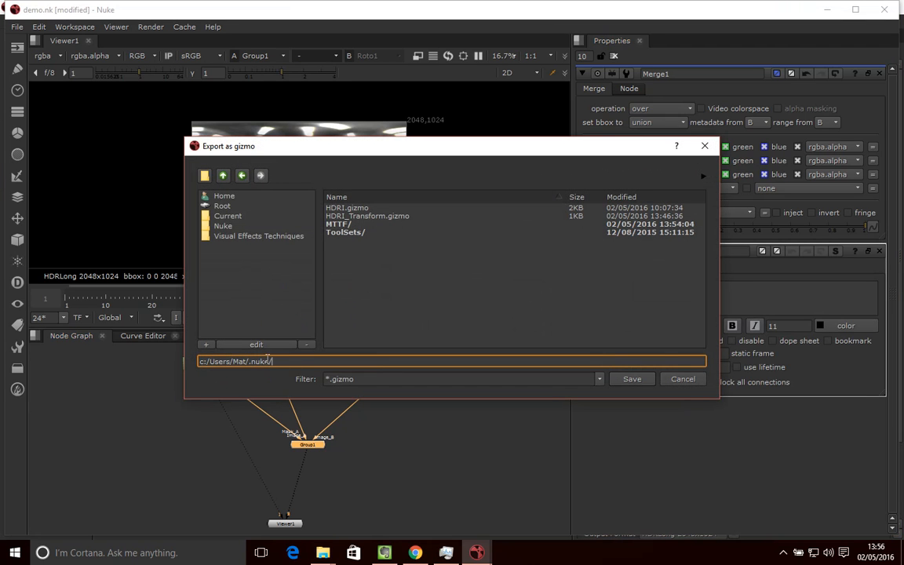
click(374, 217)
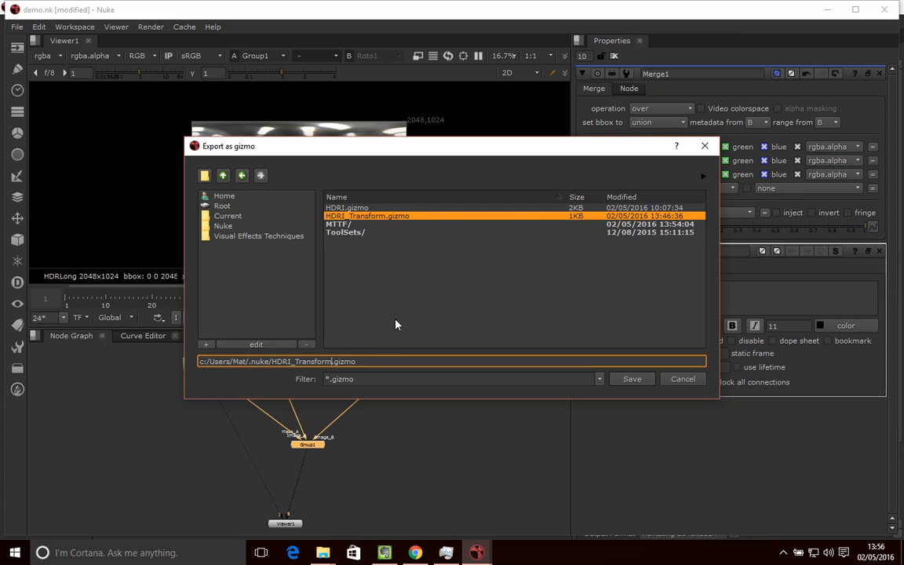
text(2)
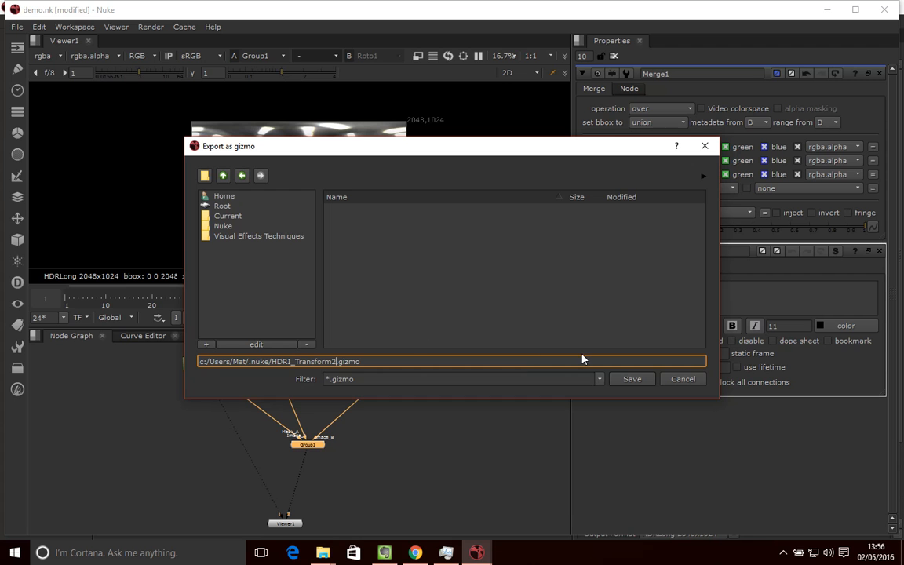
click(635, 381)
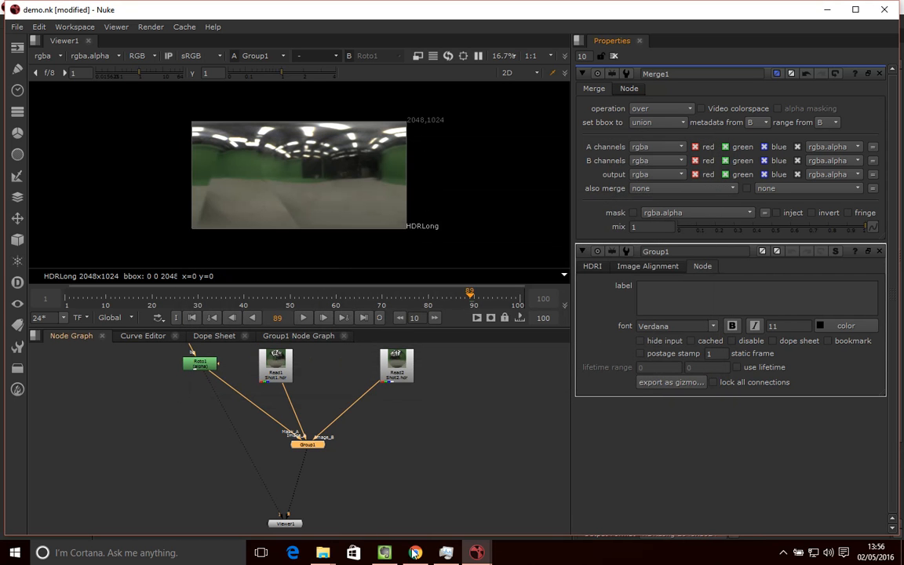
Switch to the Untitled comp, delete the HDRI_Transform1 node and move Viewer1 further down below the Read nodes
click(477, 552)
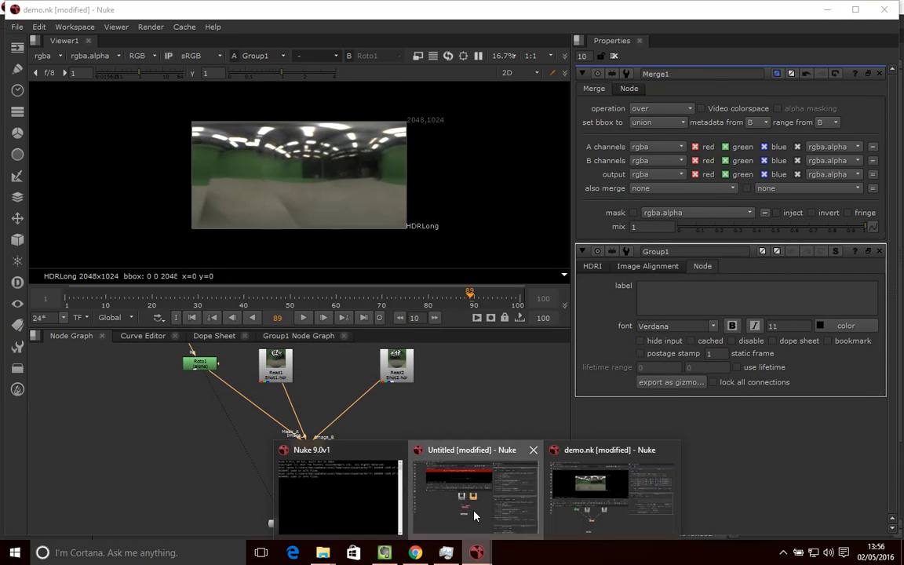
click(426, 458)
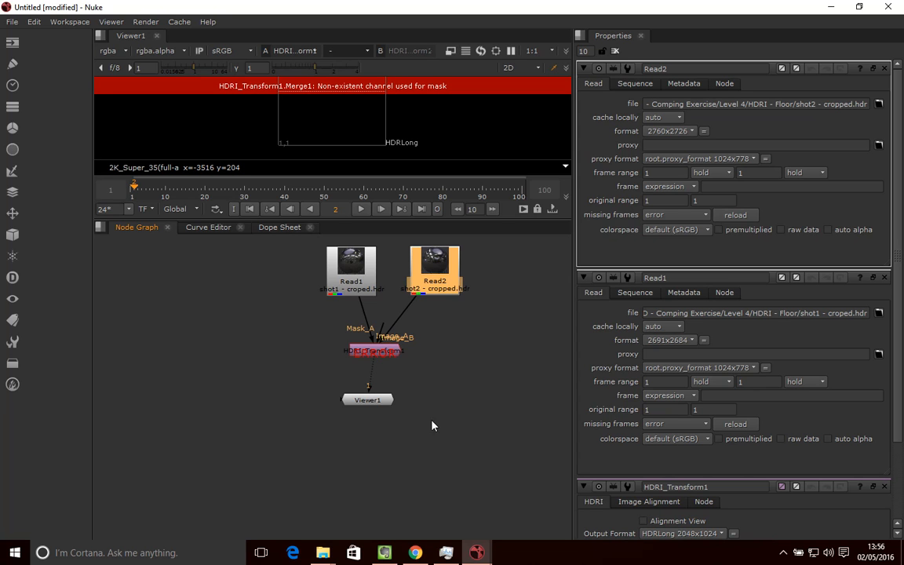
click(397, 377)
click(394, 351)
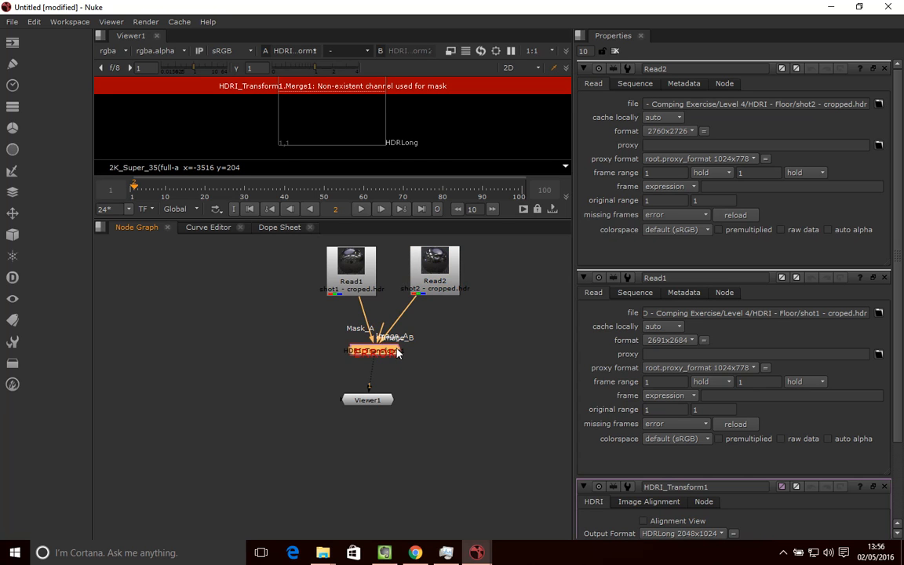
key(Delete)
drag(357, 400, 374, 451)
click(408, 368)
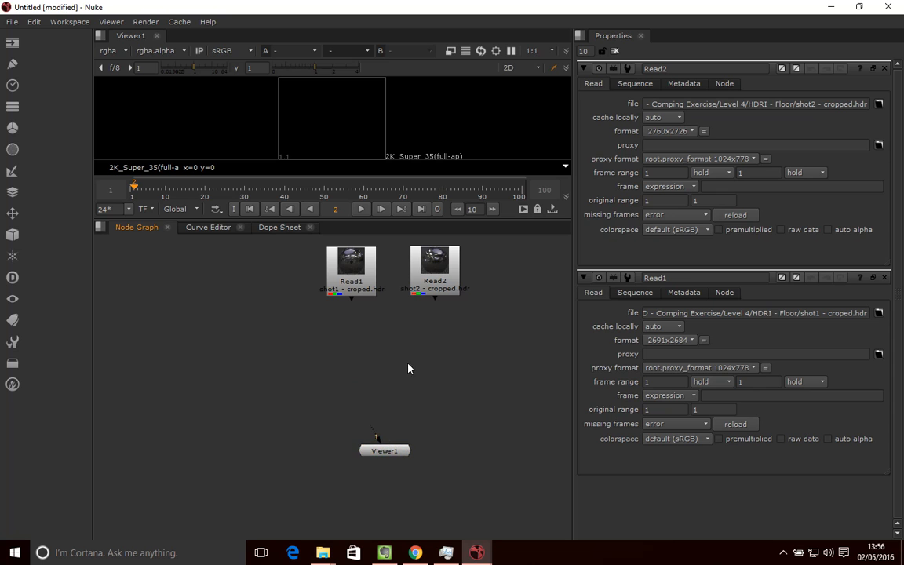
Search the available nodes for "hdr" to look for the HDRI_Transform2 gizmo, and dismiss the search
key(Tab)
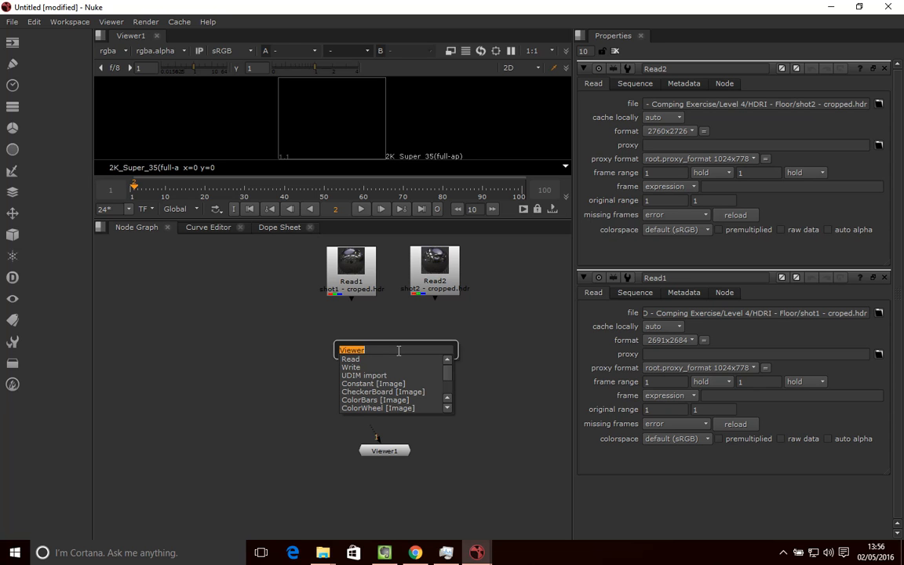
text(hdr)
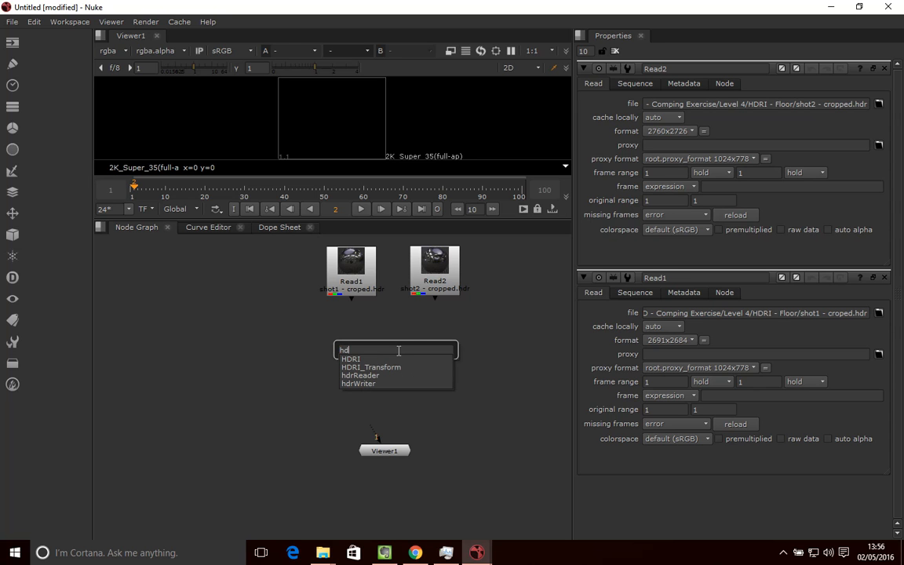
click(267, 377)
click(312, 352)
Try to refresh the plugin list by running the Update command from the node search
key(Tab)
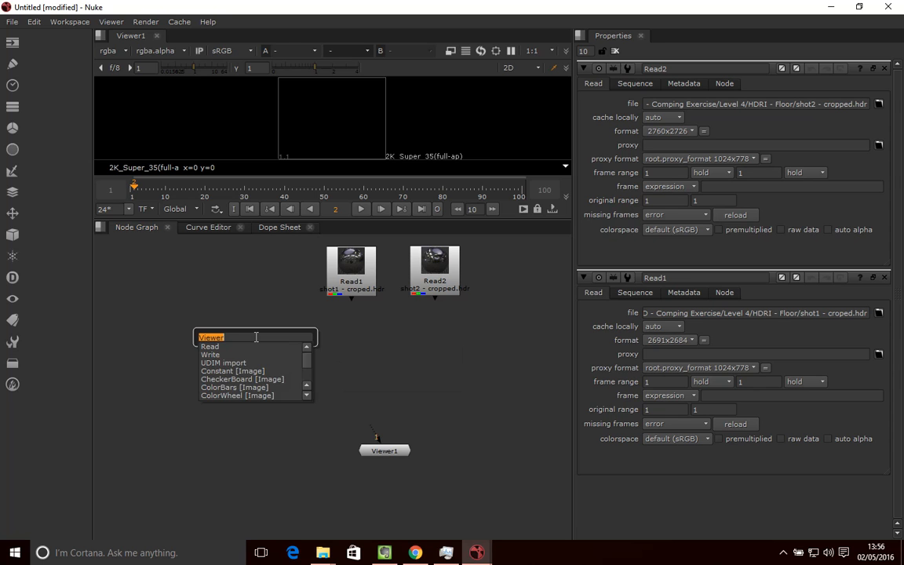
text(Update)
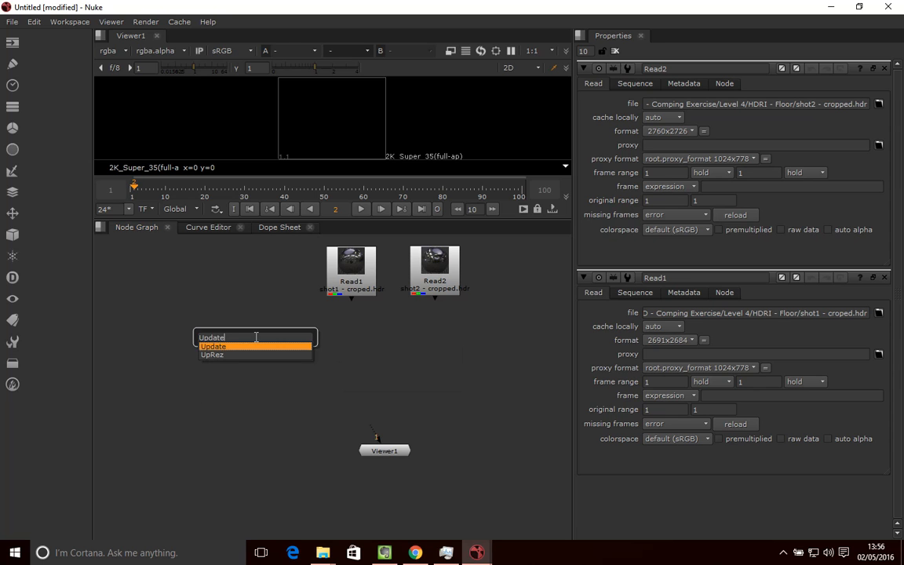
key(Return)
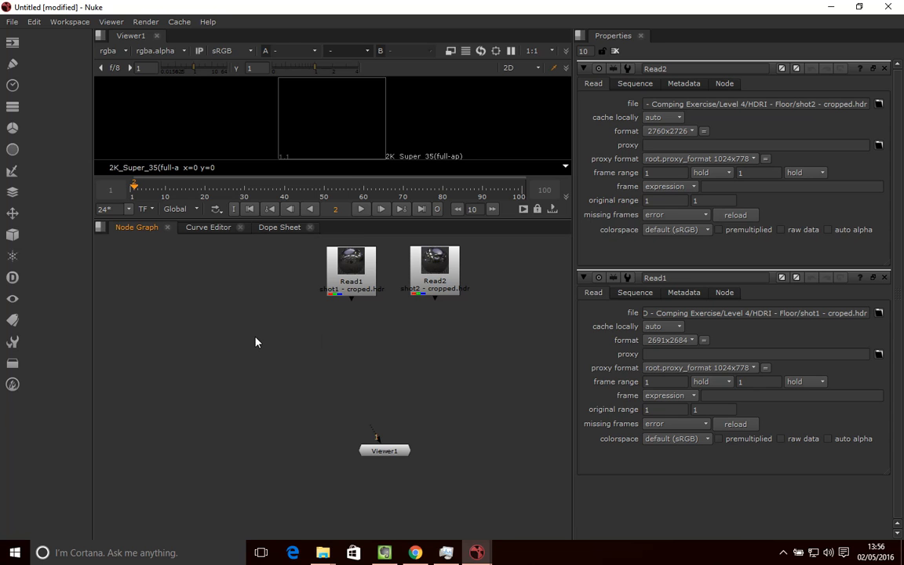
Check the available nodes again by searching for "hdr" and stepping through the HDRI gizmos
right_click(256, 342)
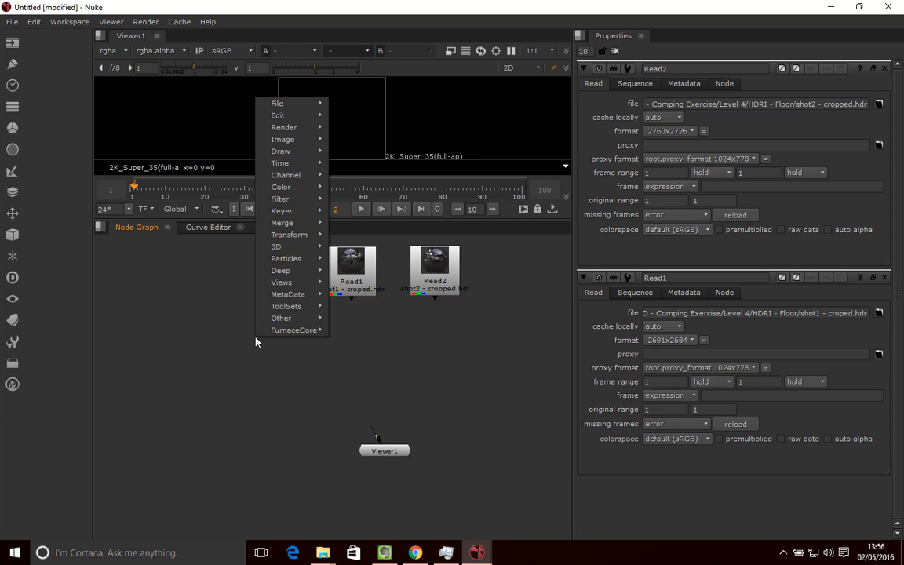
right_click(241, 346)
key(Escape)
key(Tab)
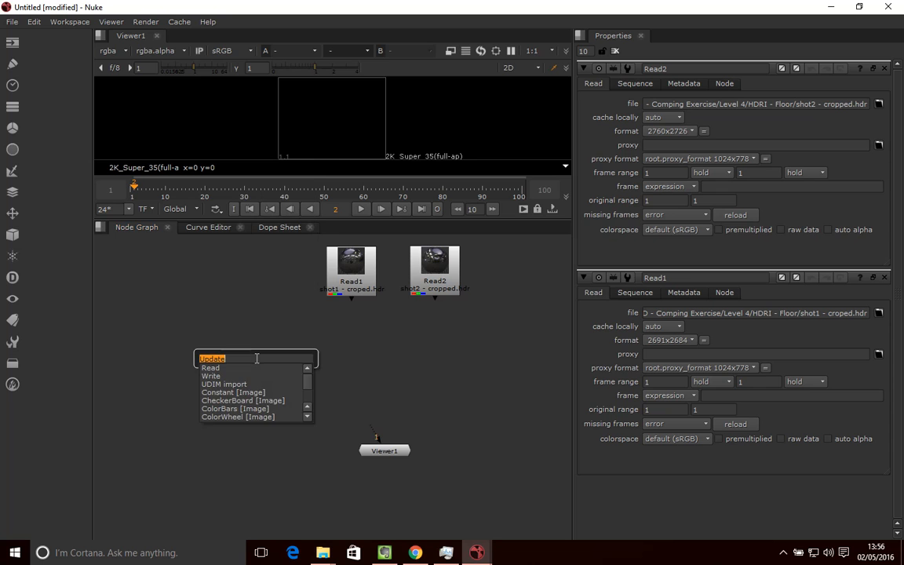
text(hdr)
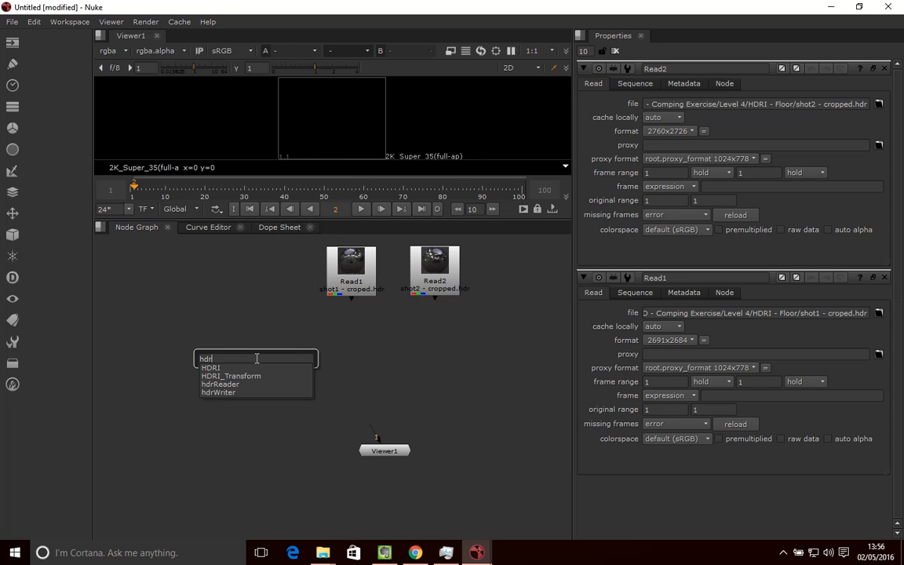
key(Down)
key(Down)
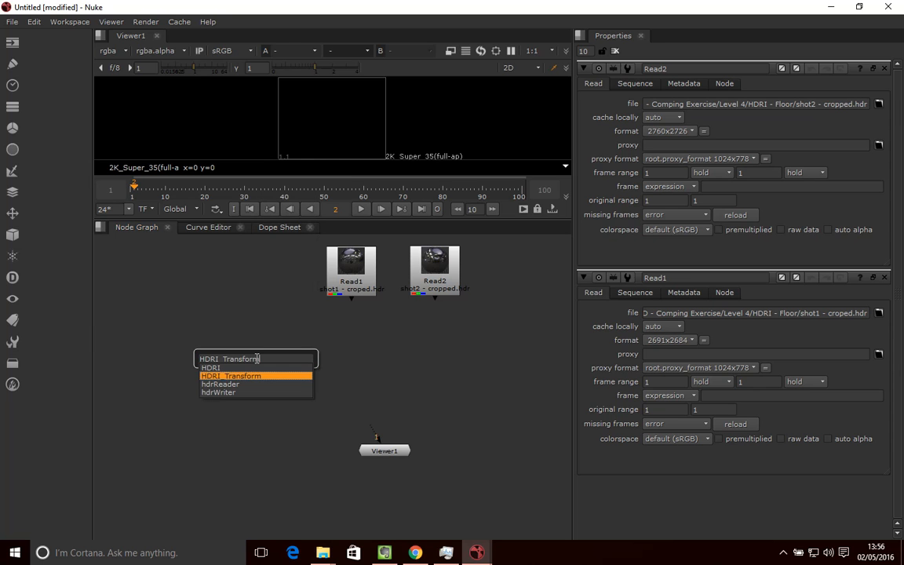
key(Return)
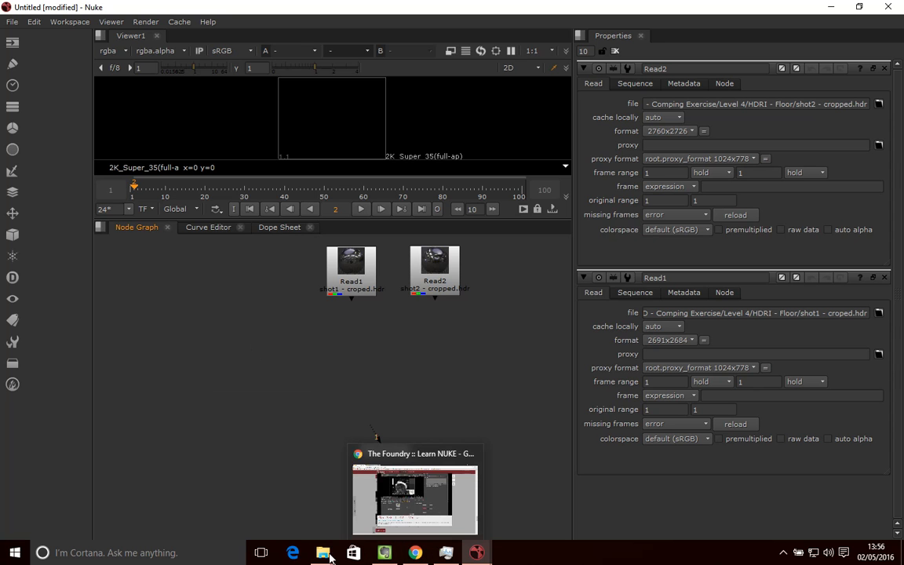
Check the .nuke folder in File Explorer for HDRI_Transform2.gizmo and return to the Untitled comp
mouse_move(325, 554)
click(381, 516)
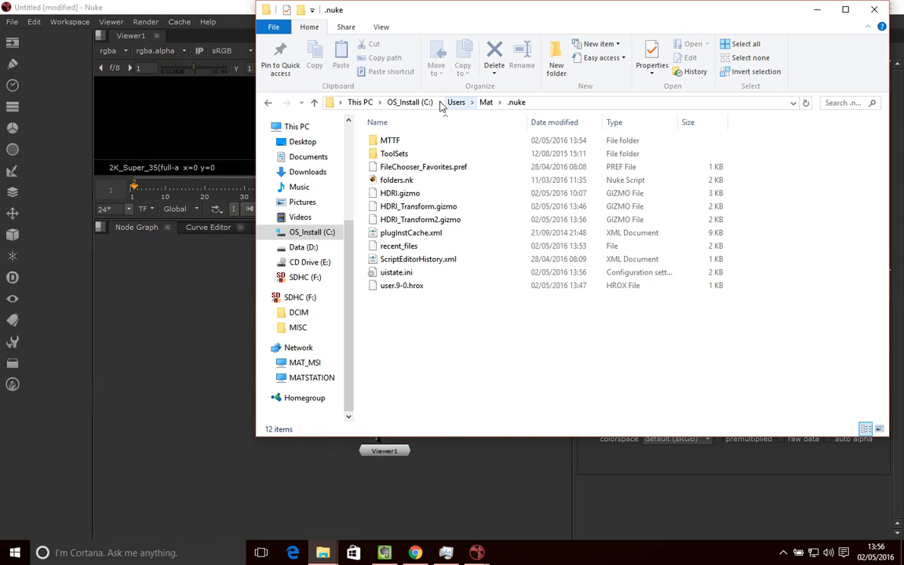
click(201, 357)
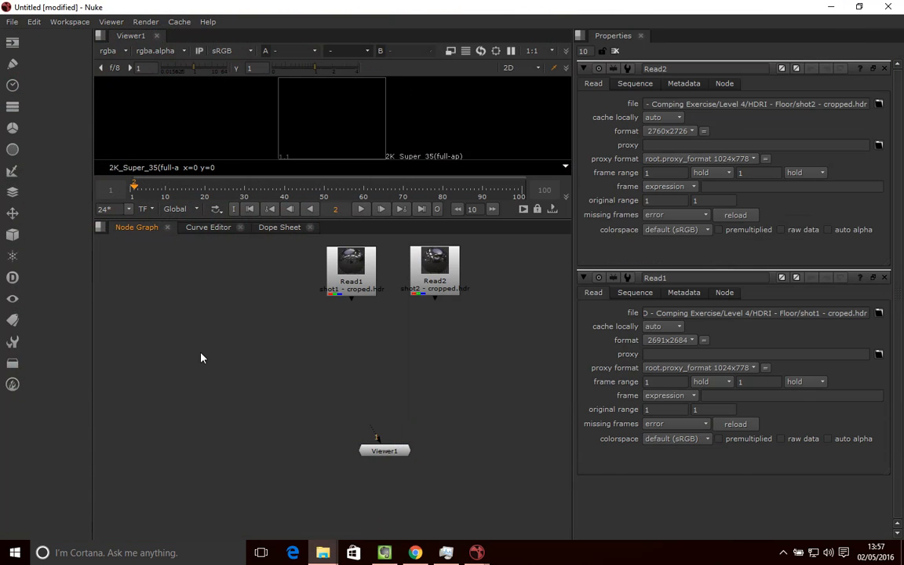
Enlarge the Node Graph area upward and update the All plugins list so it includes newly exported gizmos
right_click(201, 358)
right_click(205, 249)
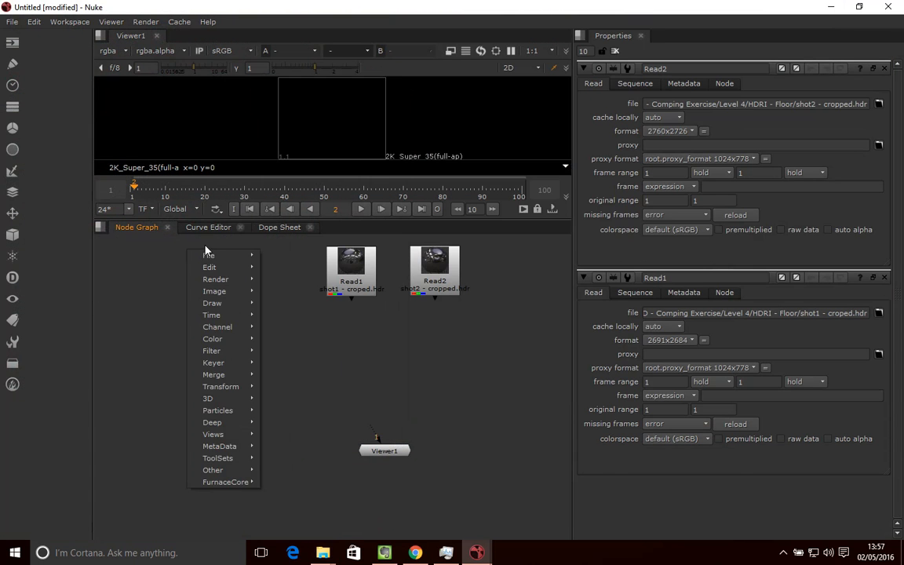
mouse_move(205, 252)
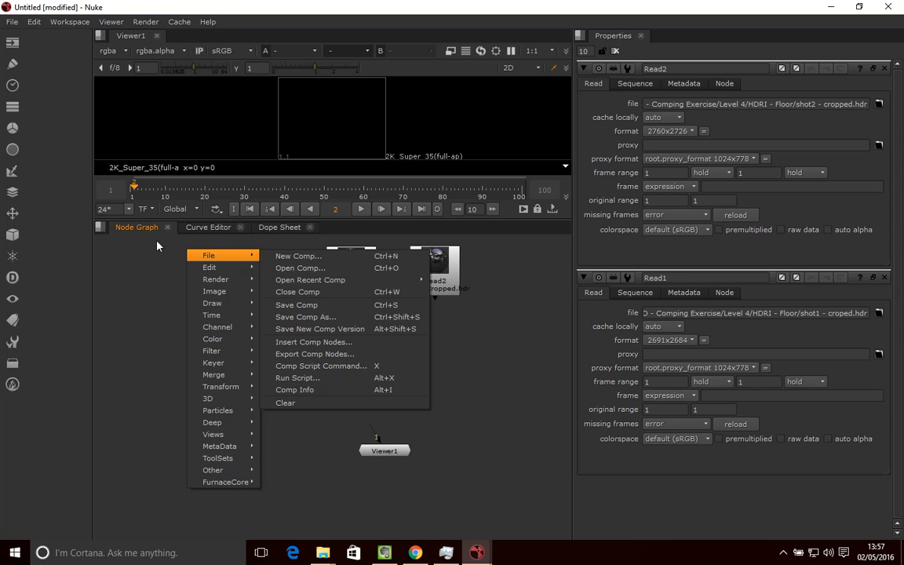
click(124, 245)
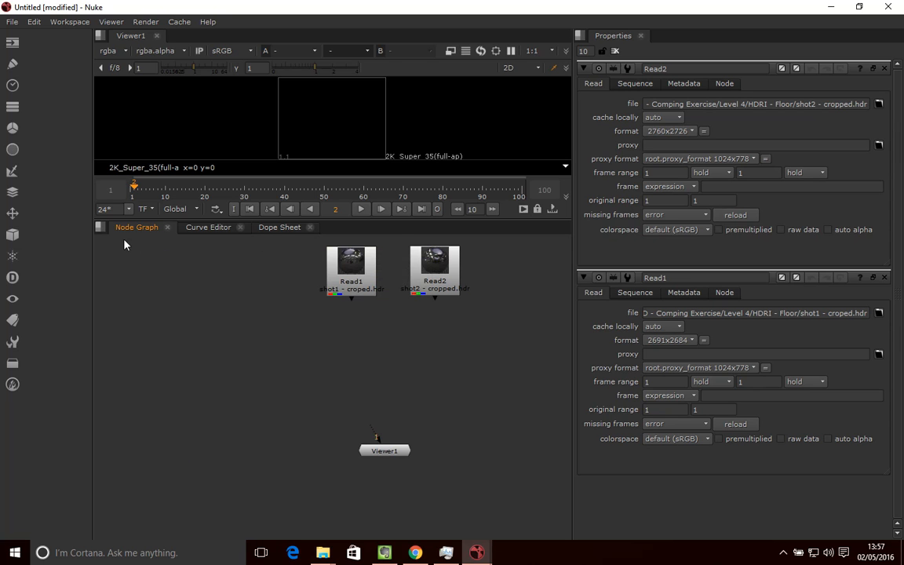
drag(379, 217, 166, 97)
right_click(170, 119)
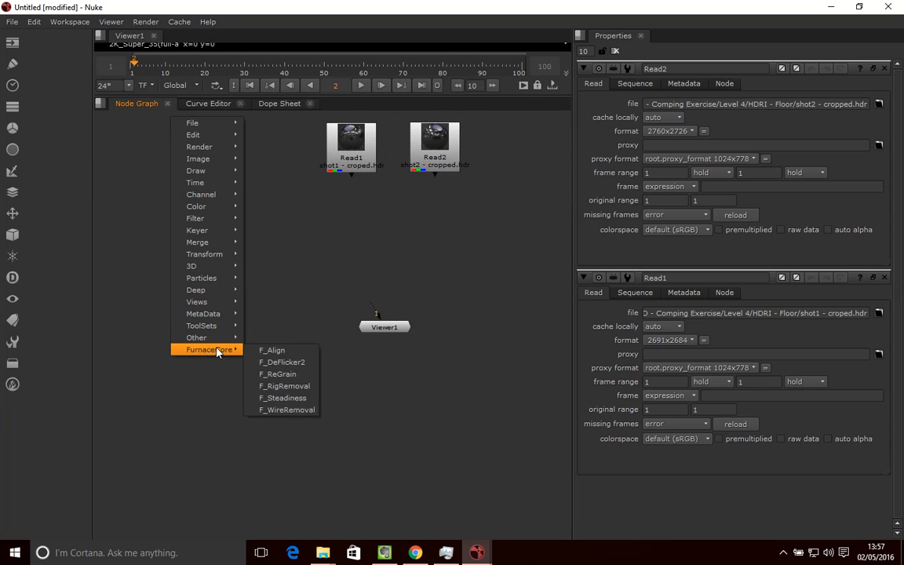
mouse_move(240, 339)
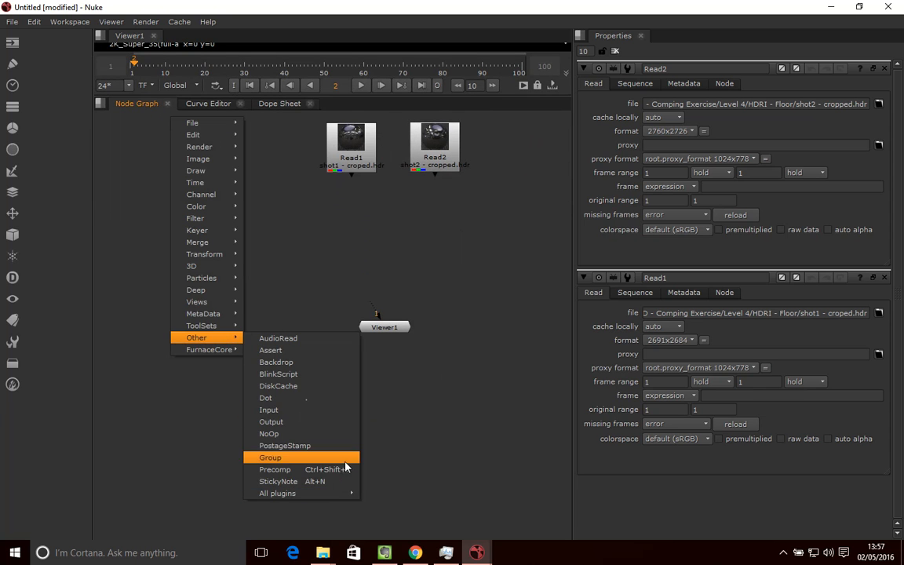
mouse_move(339, 494)
click(388, 260)
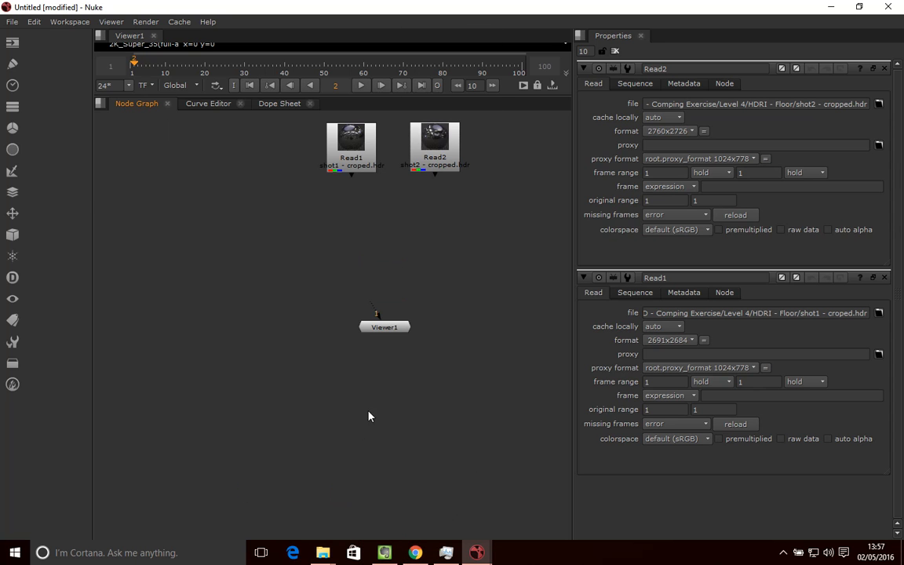
Add an HDRI_Transform2 gizmo from the H plugins and place it between the Read nodes and Viewer1
right_click(204, 194)
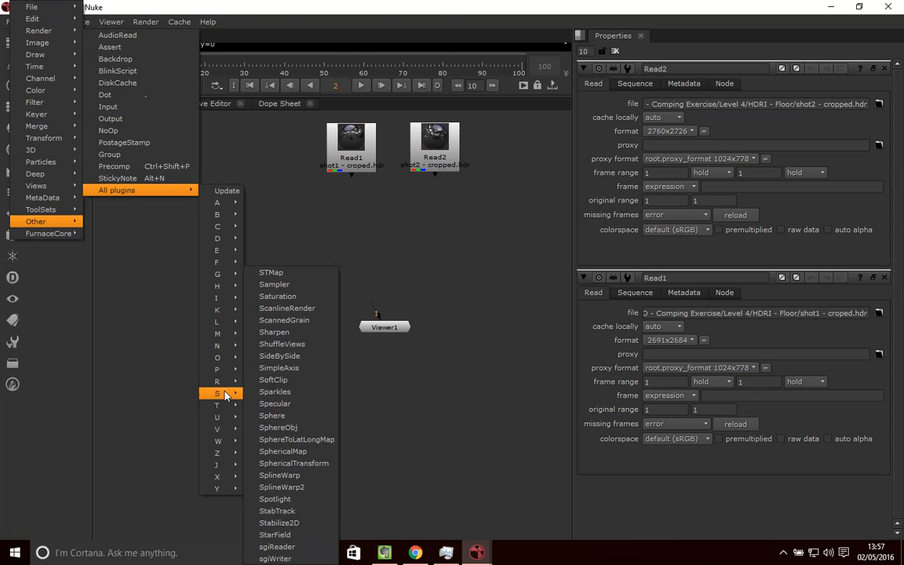
mouse_move(228, 285)
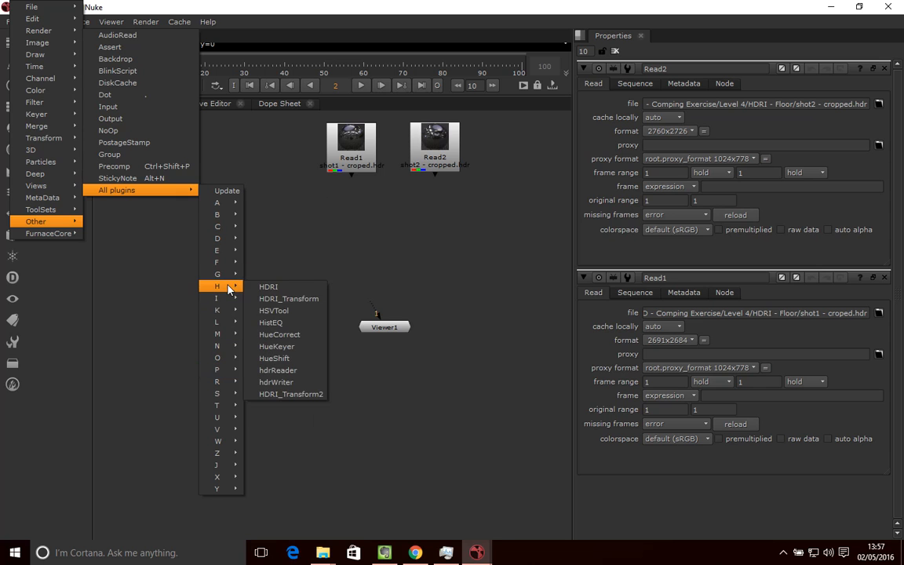
click(291, 395)
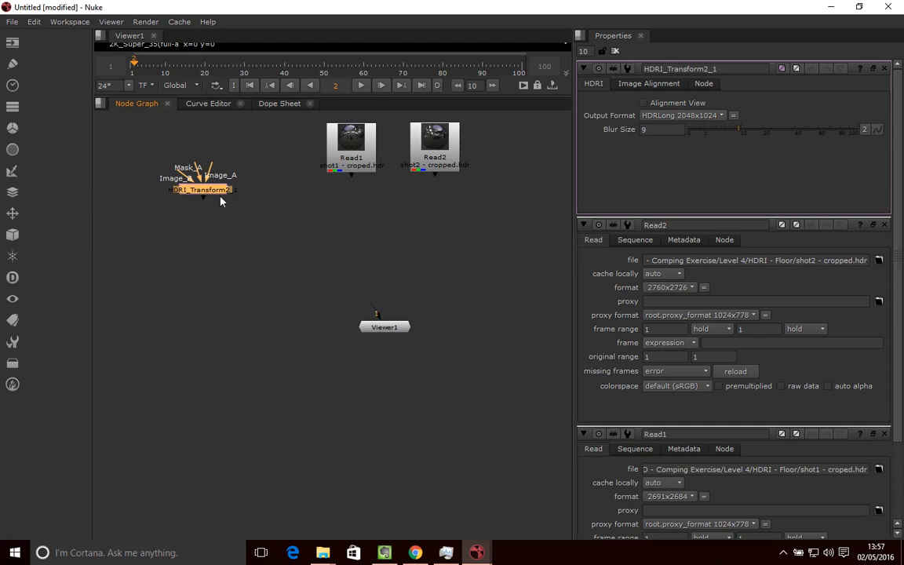
click(382, 276)
Check the node search for "hdr" by stepping through its matches to HDRI_Transform2
key(Tab)
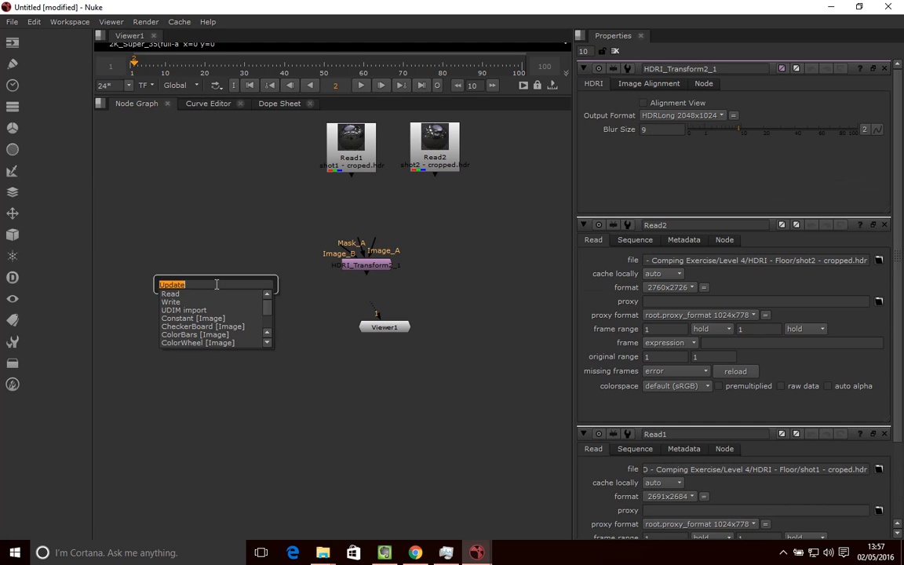
text(hdr)
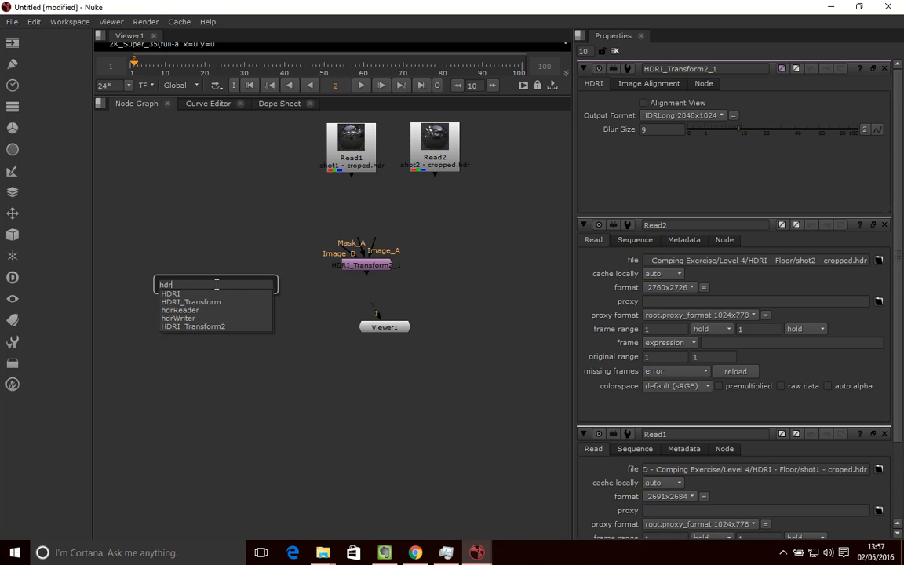
key(Down)
key(Down)
key(Down)
key(Down)
key(Down)
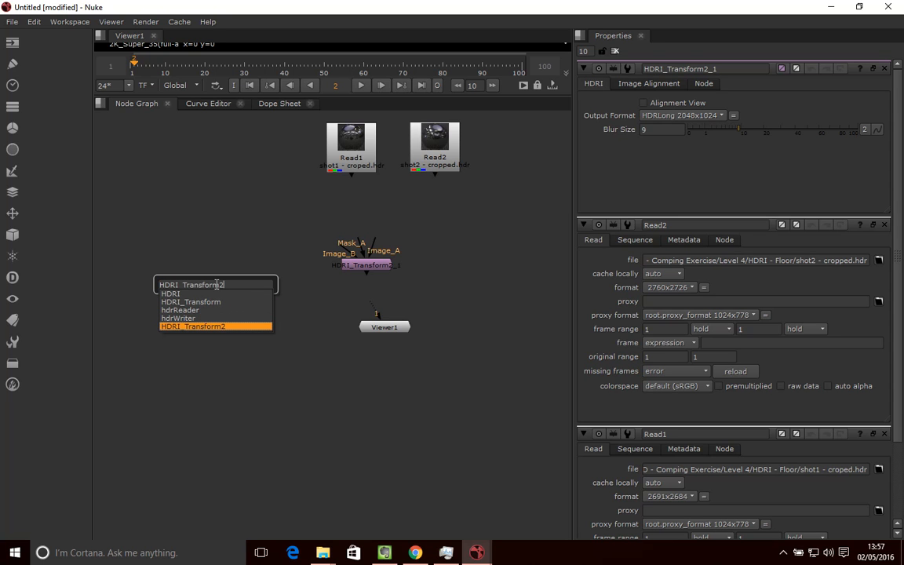
key(Return)
Connect the HDRI_Transform2 gizmo's Image_A input to Read1 and its Image_B input to Read2
mouse_move(380, 269)
mouse_down()
mouse_move(411, 269)
mouse_move(389, 255)
mouse_up()
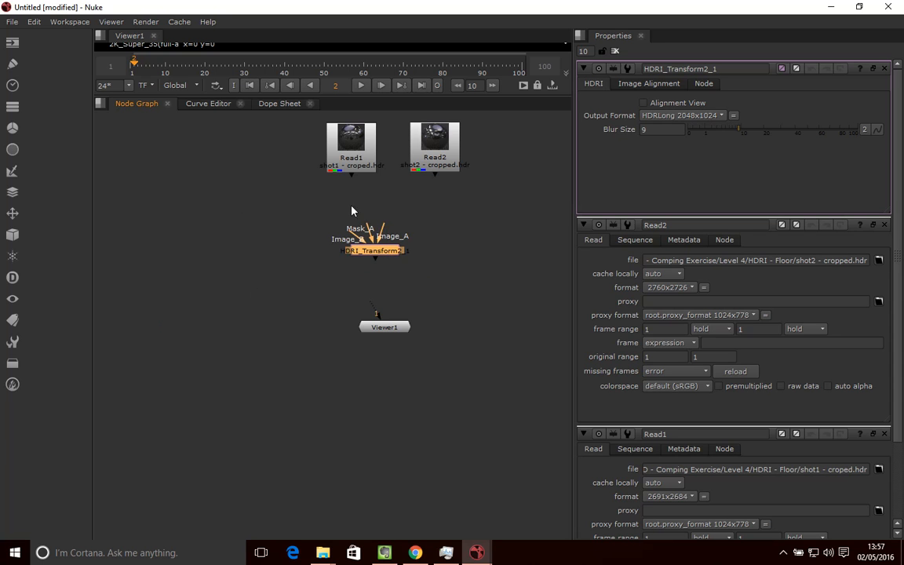
drag(384, 227, 334, 145)
drag(357, 238, 450, 155)
drag(388, 251, 410, 256)
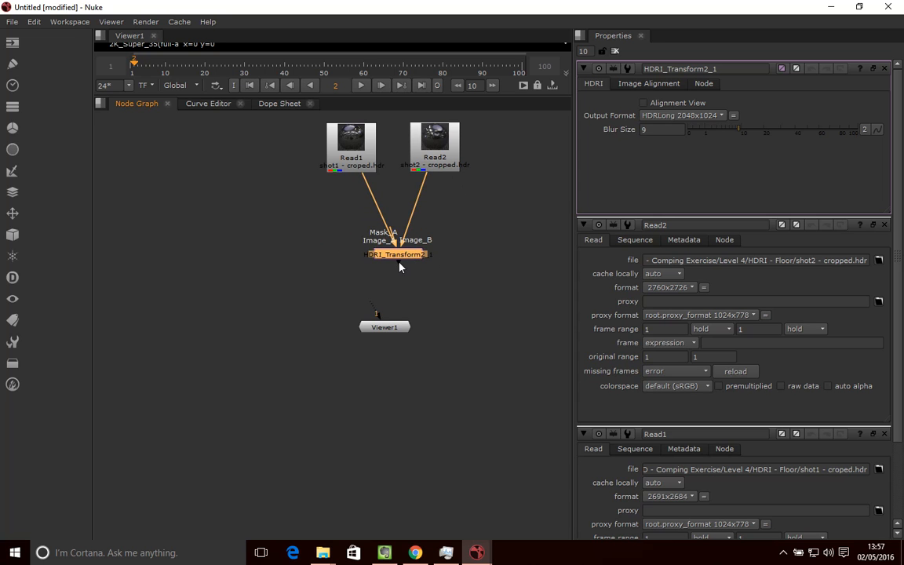
Connect Viewer1 to the HDRI_Transform2 gizmo and place both nodes lower in the Node Graph
key(1)
click(379, 357)
drag(383, 327, 370, 377)
drag(374, 411, 369, 410)
drag(392, 253, 375, 364)
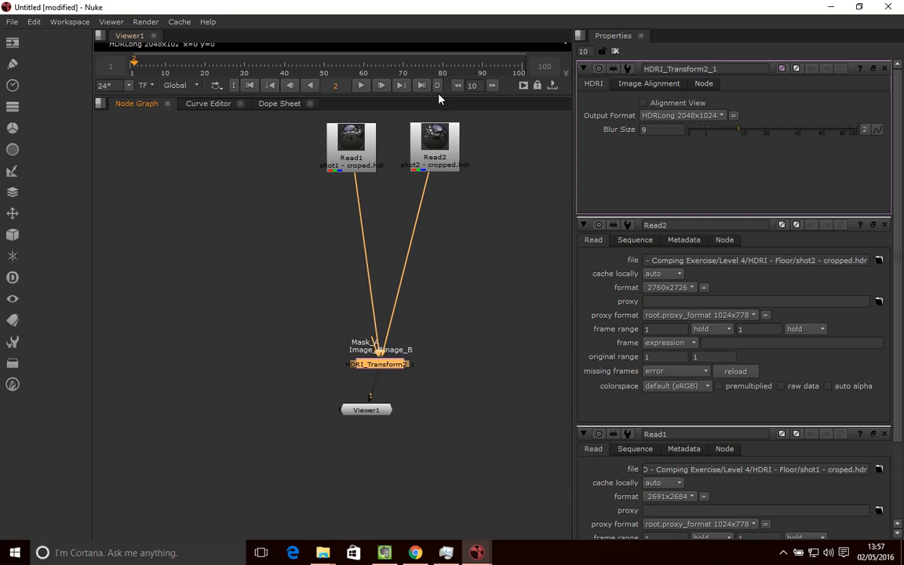
Enlarge the Viewer area and move Read1 and Read2 down close to the HDRI_Transform2 gizmo
drag(440, 97, 439, 258)
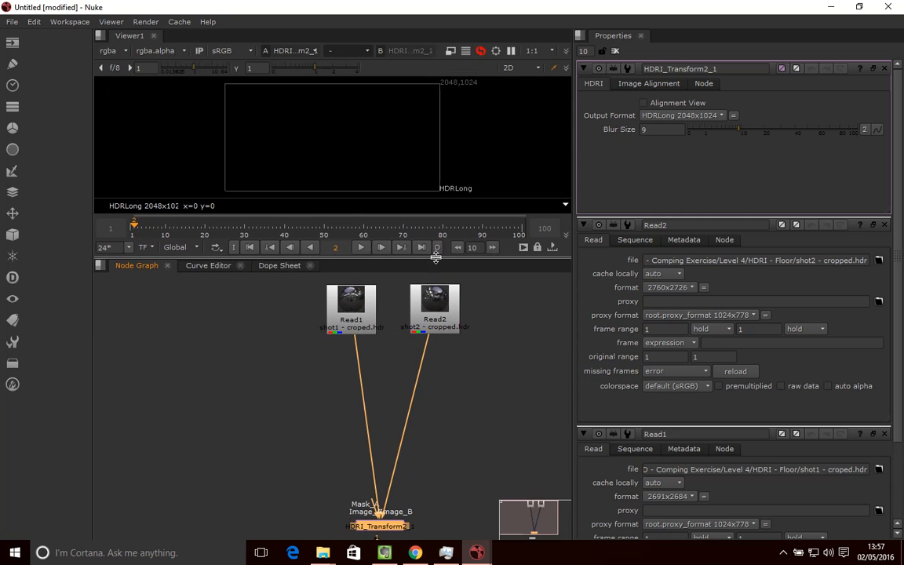
drag(370, 328, 372, 479)
drag(420, 331, 444, 449)
drag(414, 255, 409, 325)
scroll(389, 397, down, 2)
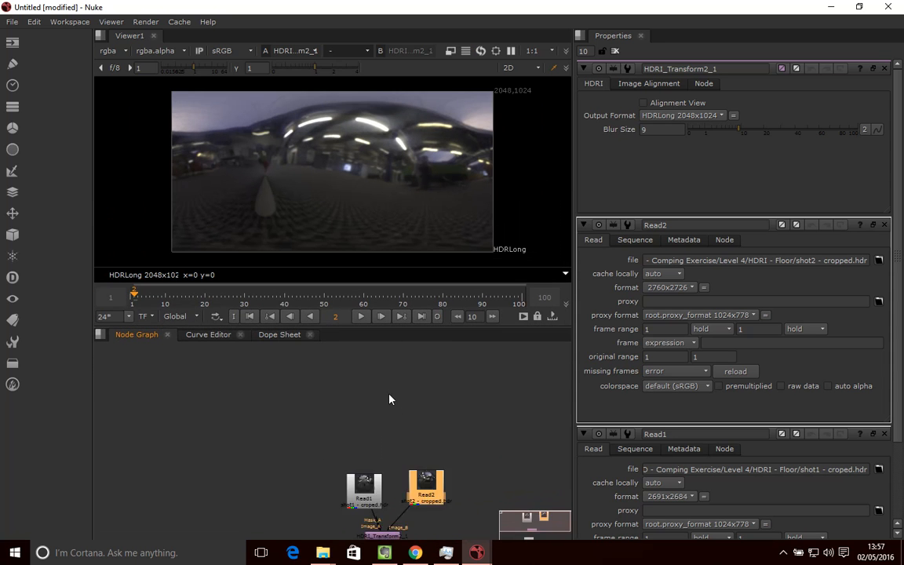
Nudge Read1 slightly away from Read2 and show the HDRI_Transform2 gizmo's Image Alignment settings
middle_drag(418, 423, 383, 372)
scroll(345, 368, up, 4)
click(308, 449)
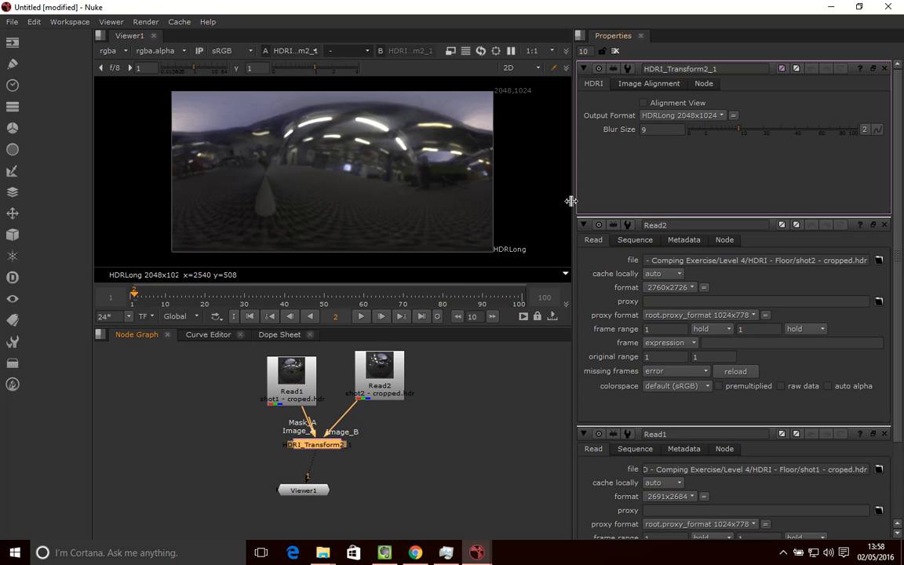
drag(274, 400, 261, 399)
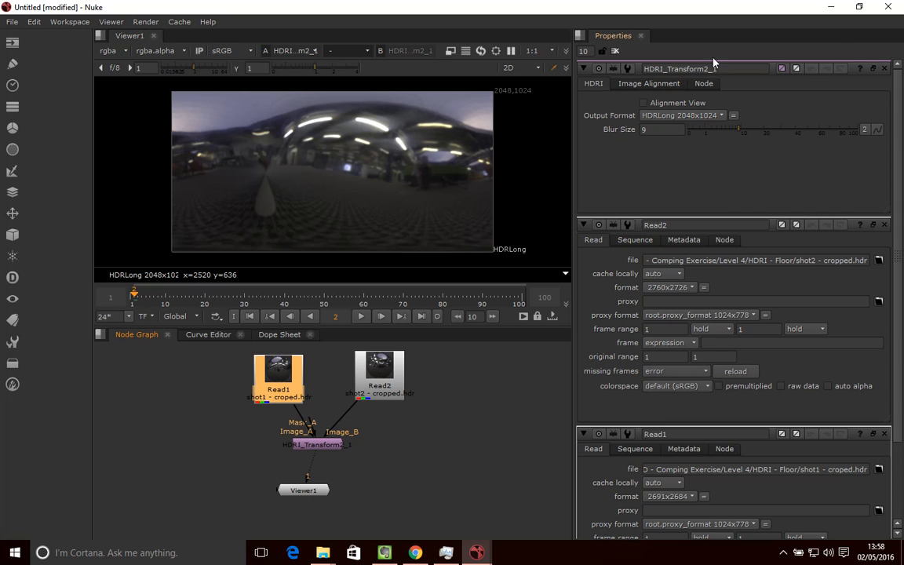
click(651, 84)
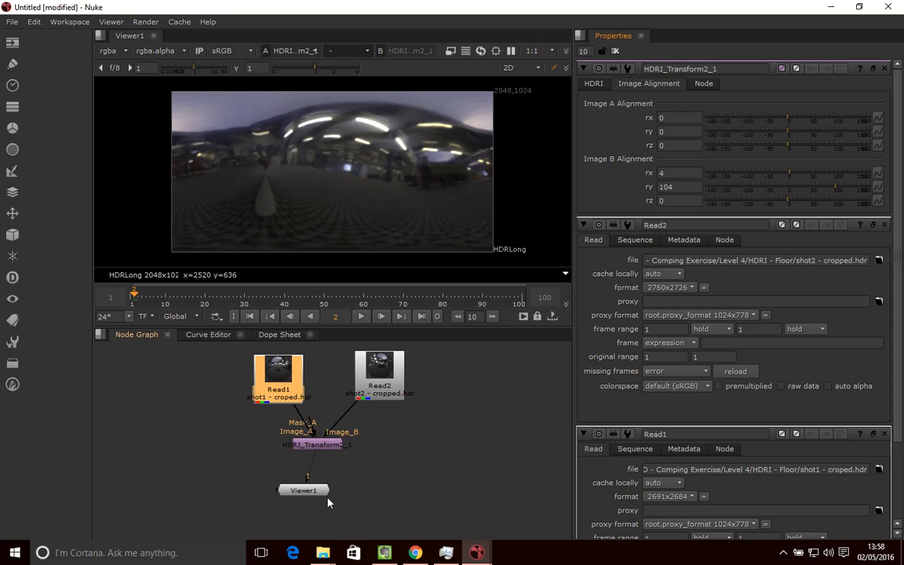
Switch to the demo.nk comp and, inside Group1, set SphericalTransform2's output rotation rx and ry to 0
mouse_move(476, 552)
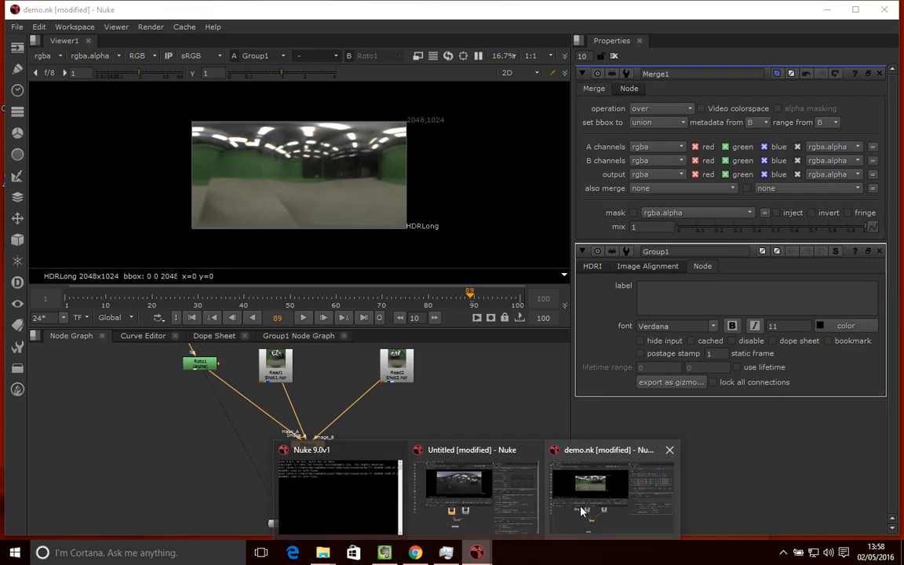
click(551, 514)
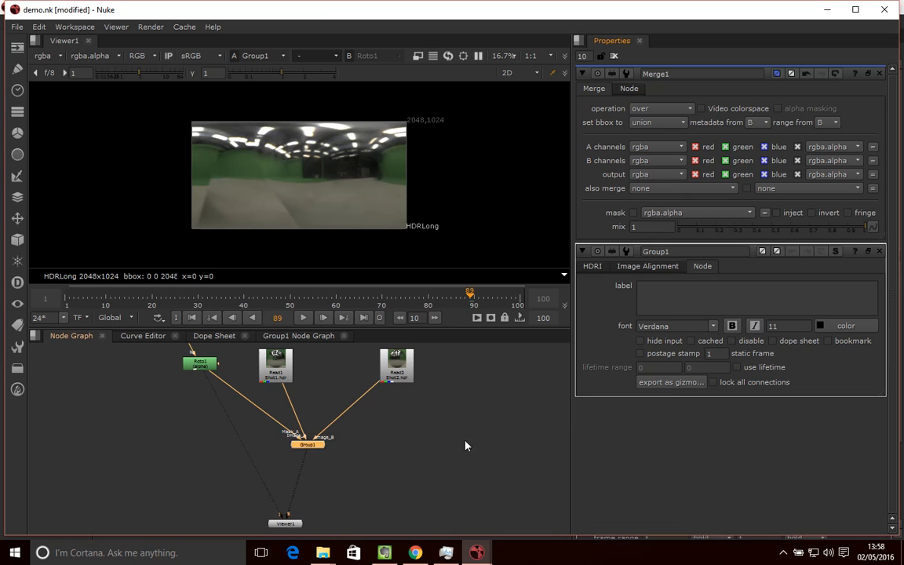
click(283, 335)
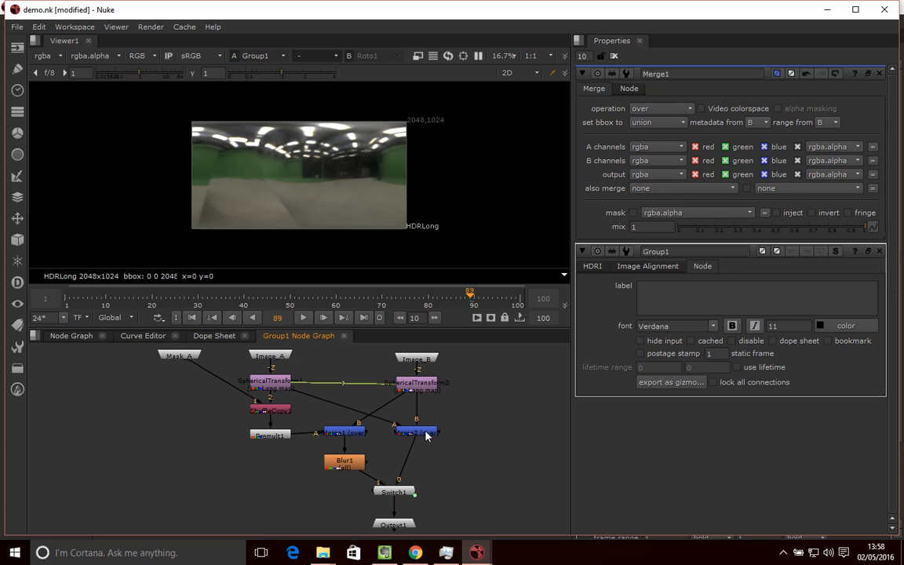
double_click(416, 383)
click(683, 204)
text(0)
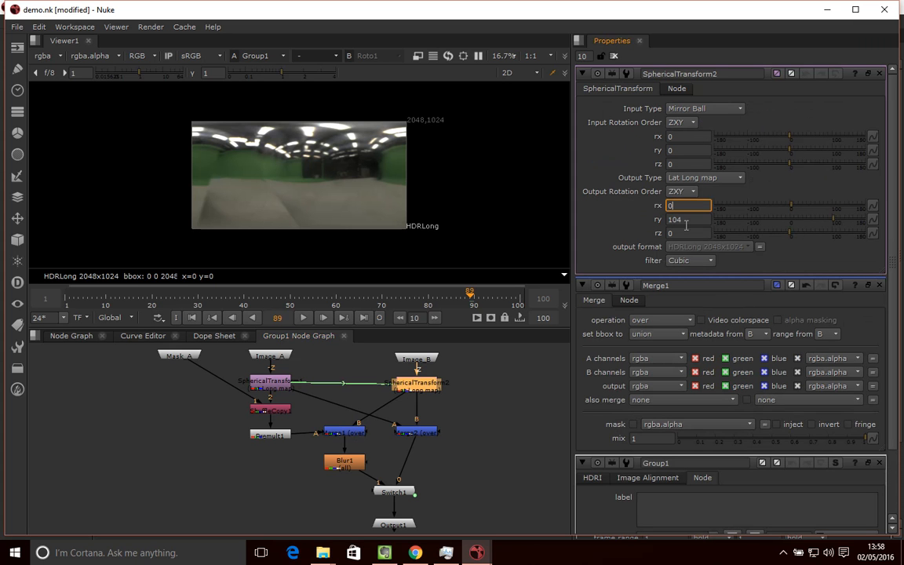
key(Tab)
text(0)
key(Tab)
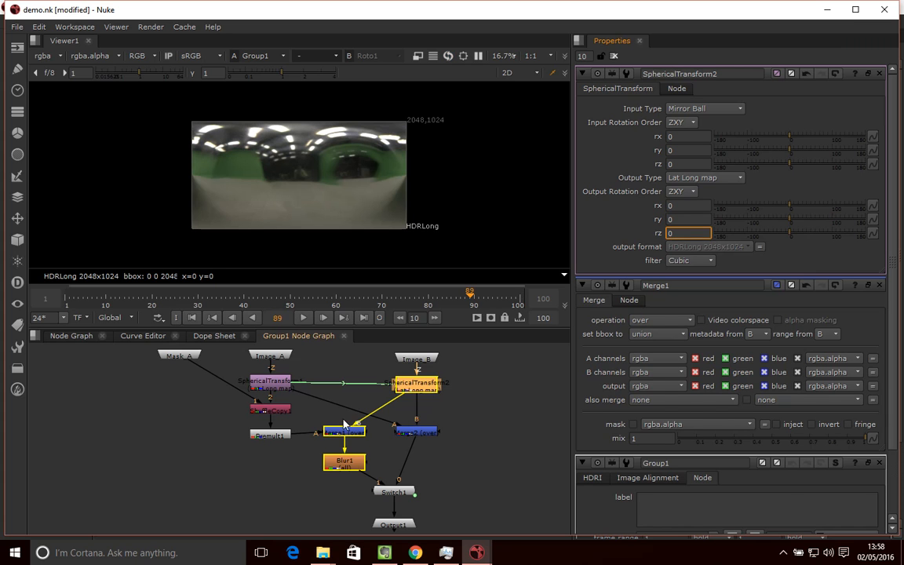
Check SphericalTransform1's rotation values and set Blur1's size to 0
double_click(269, 382)
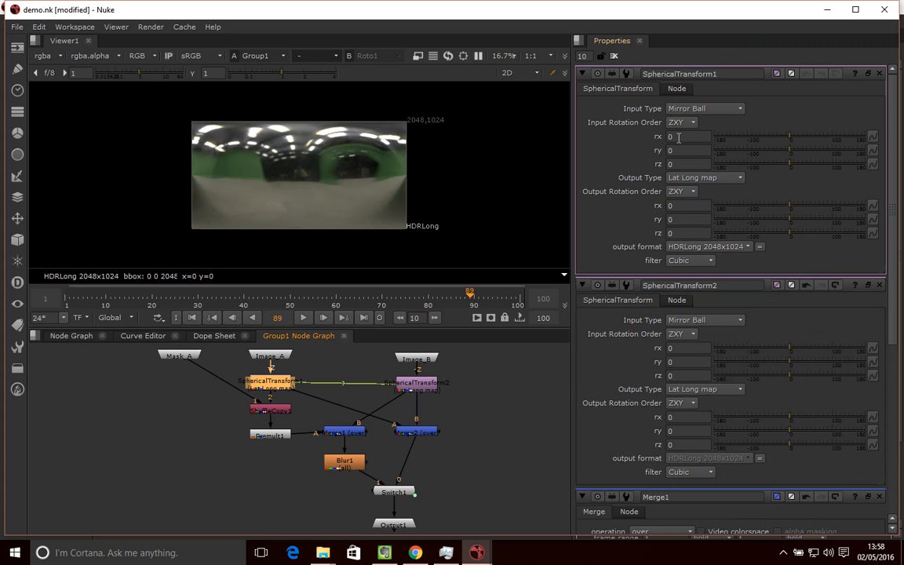
click(445, 449)
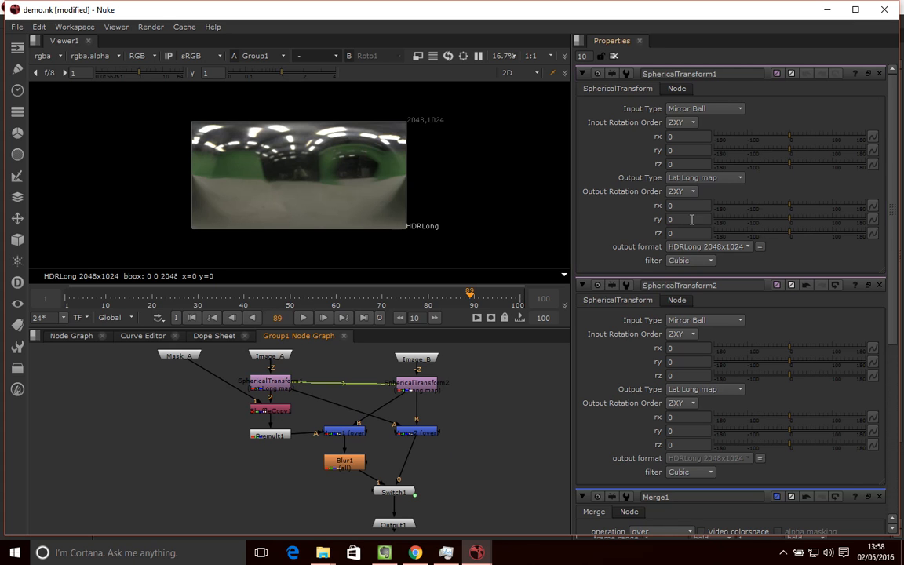
double_click(345, 461)
drag(657, 125, 580, 127)
text(0)
key(Return)
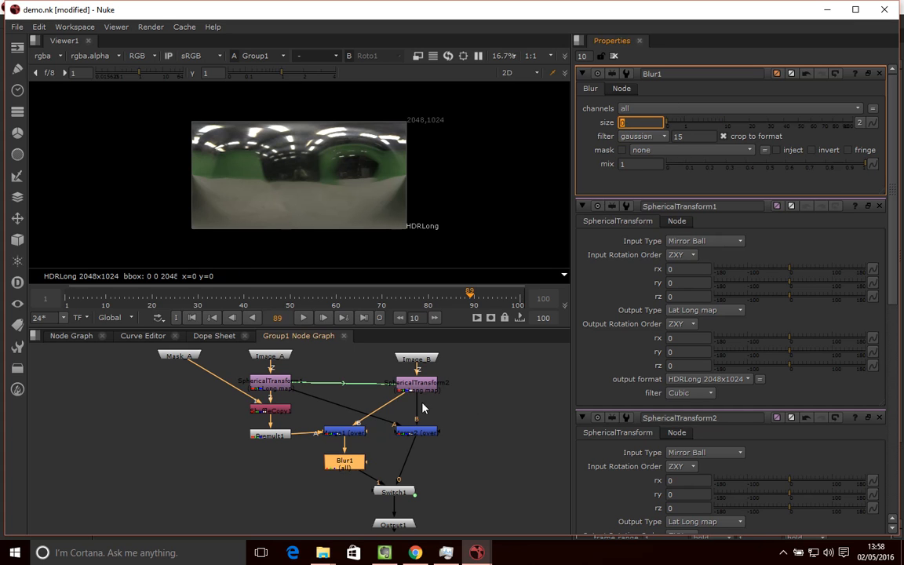
click(473, 453)
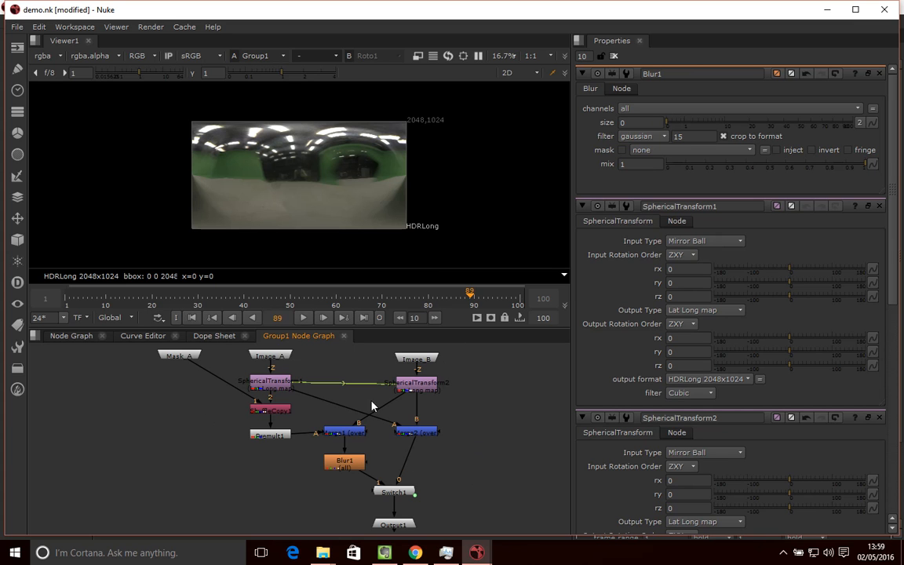
Return to the main Node Graph and start exporting Group1 as a gizmo
click(72, 335)
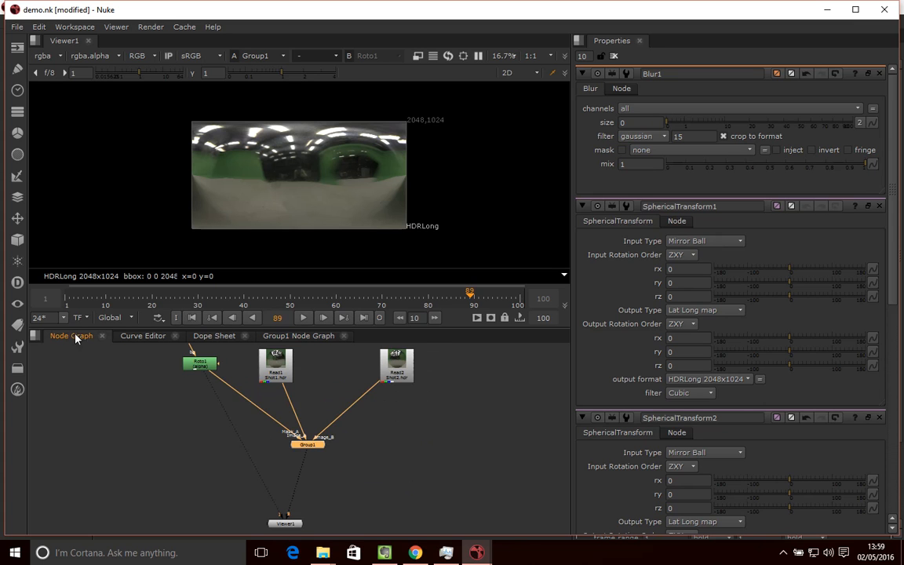
double_click(319, 447)
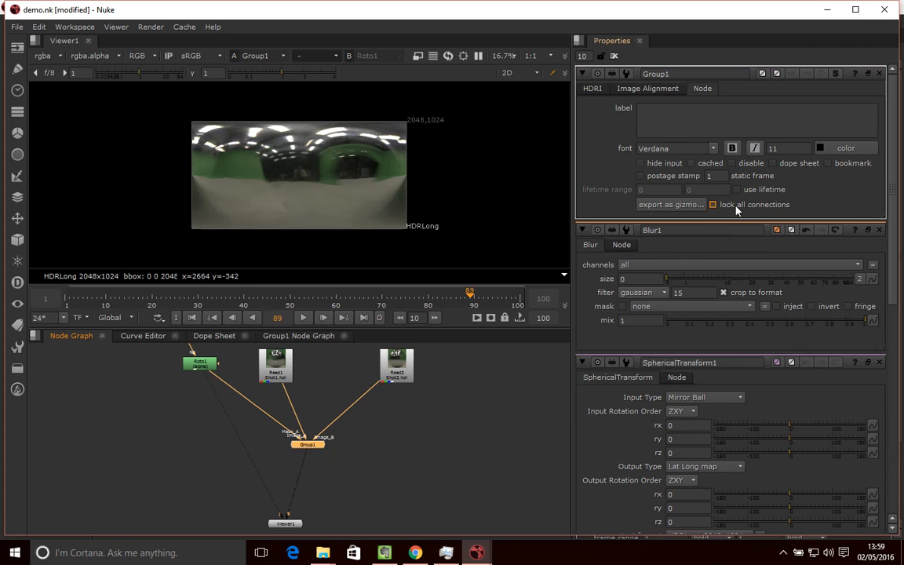
click(687, 207)
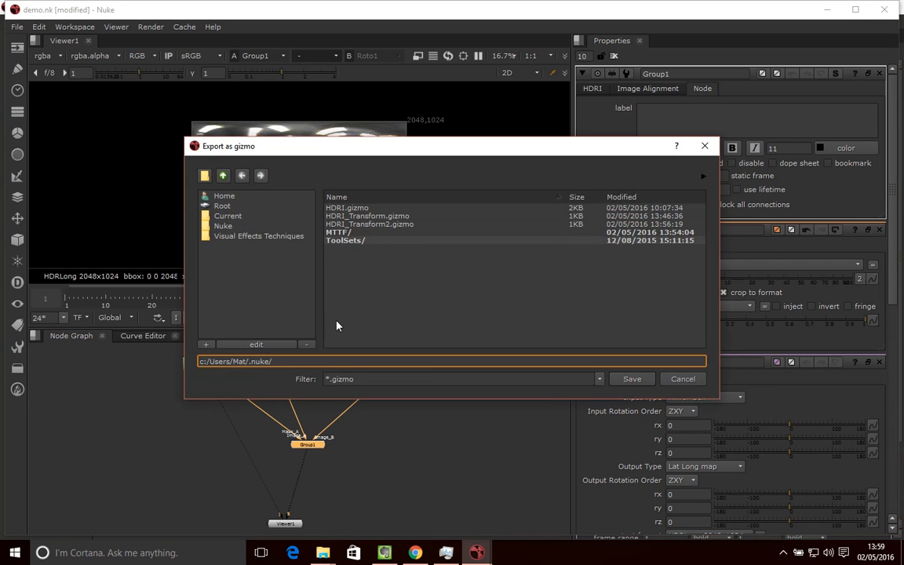
Save the gizmo in the .nuke folder as HDRI_Transform3.gizmo
click(382, 224)
click(337, 361)
key(BackSpace)
key(End)
text(3)
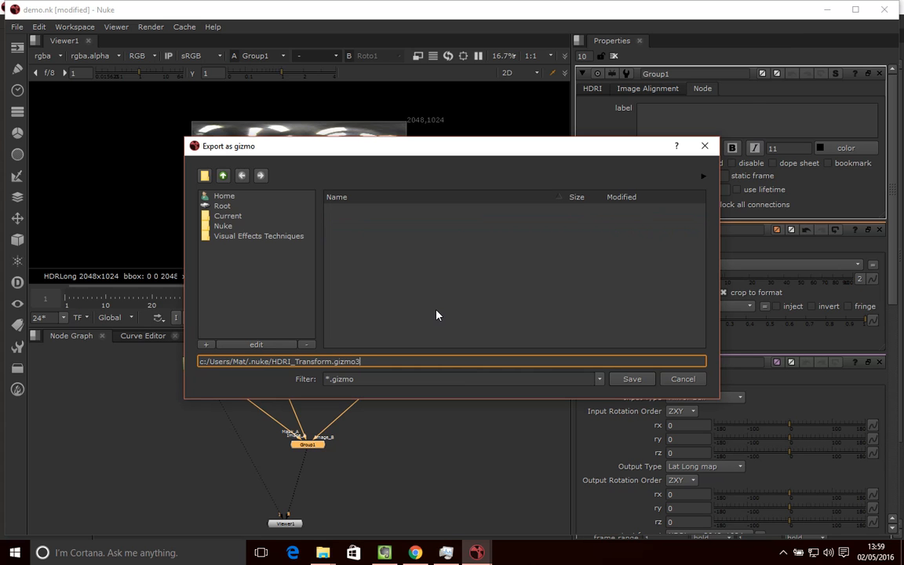
key(BackSpace)
key(Left)
key(Left)
key(Left)
key(Left)
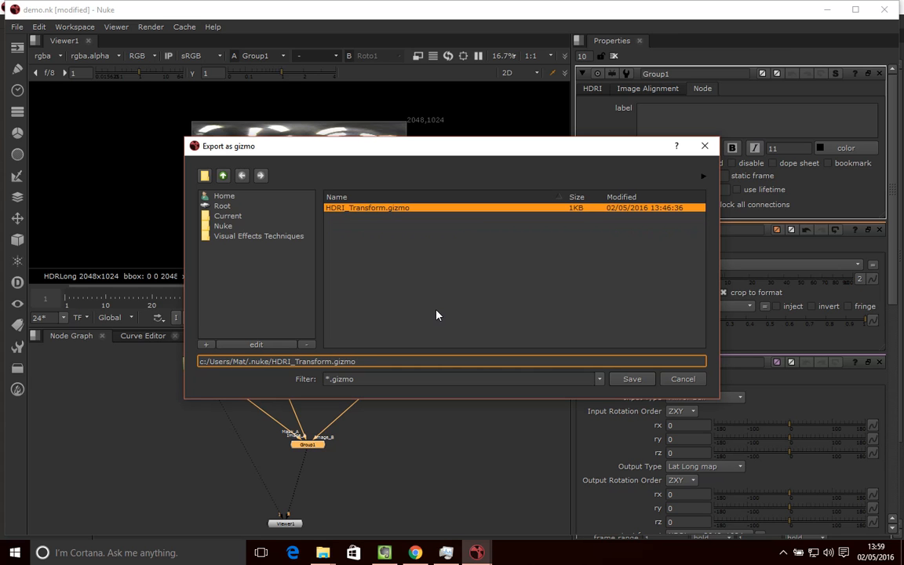
key(Left)
key(Left)
text(3)
click(631, 378)
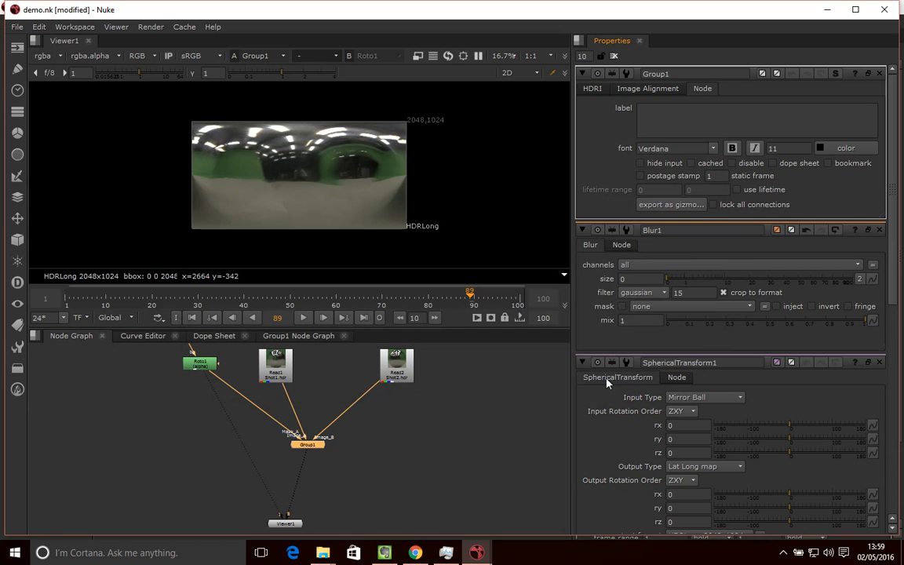
Return to the Untitled comp and update the All plugins list, checking the H plugins for HDRI_Transform3 and updating again
mouse_move(476, 555)
click(472, 491)
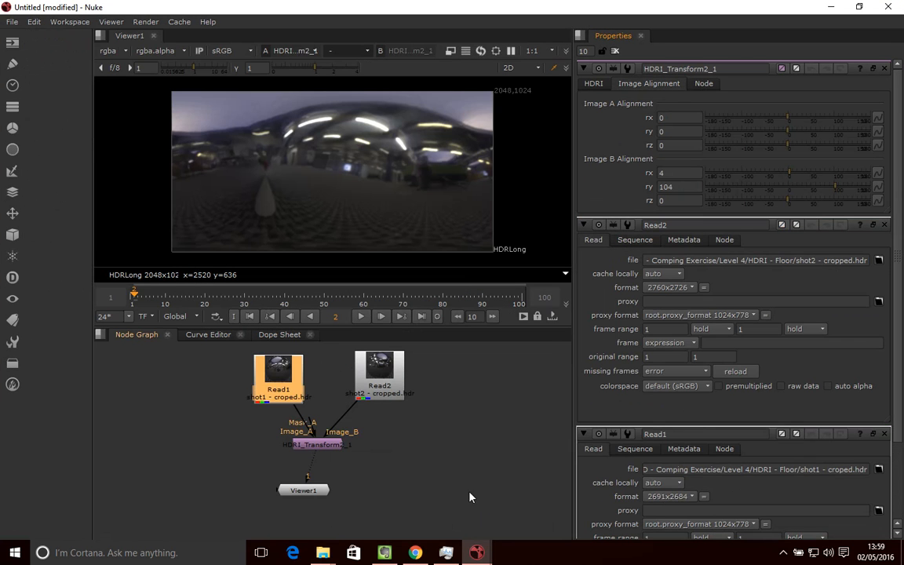
right_click(186, 410)
mouse_move(168, 415)
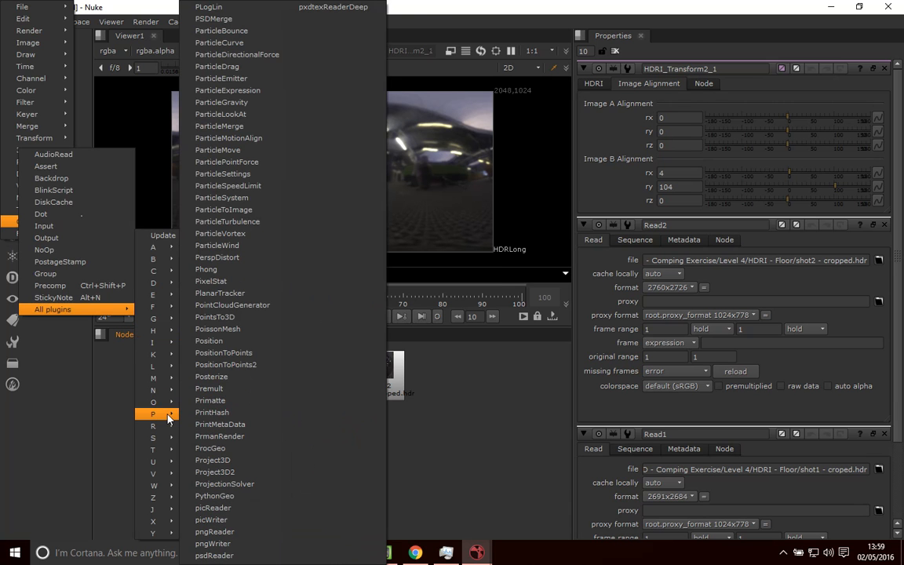
click(175, 237)
right_click(172, 383)
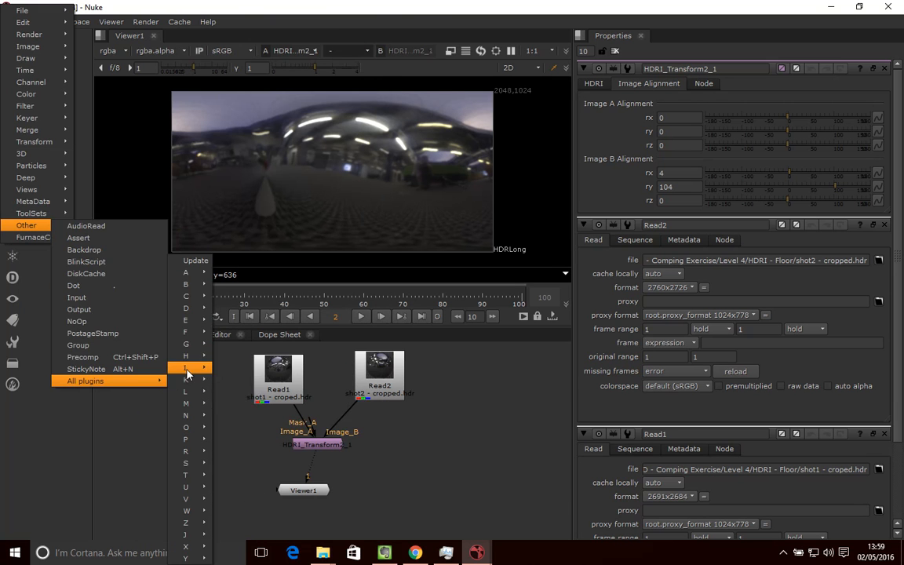
mouse_move(196, 381)
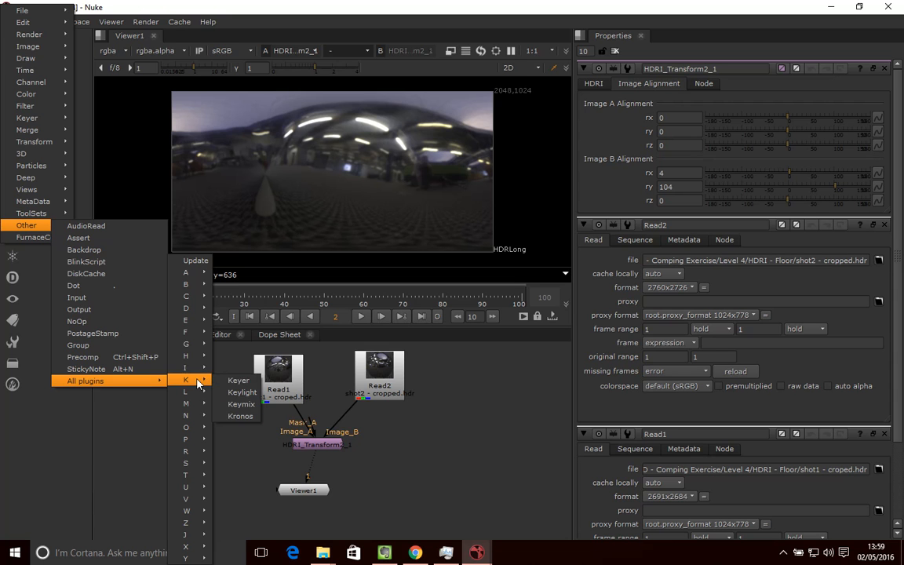
mouse_move(186, 355)
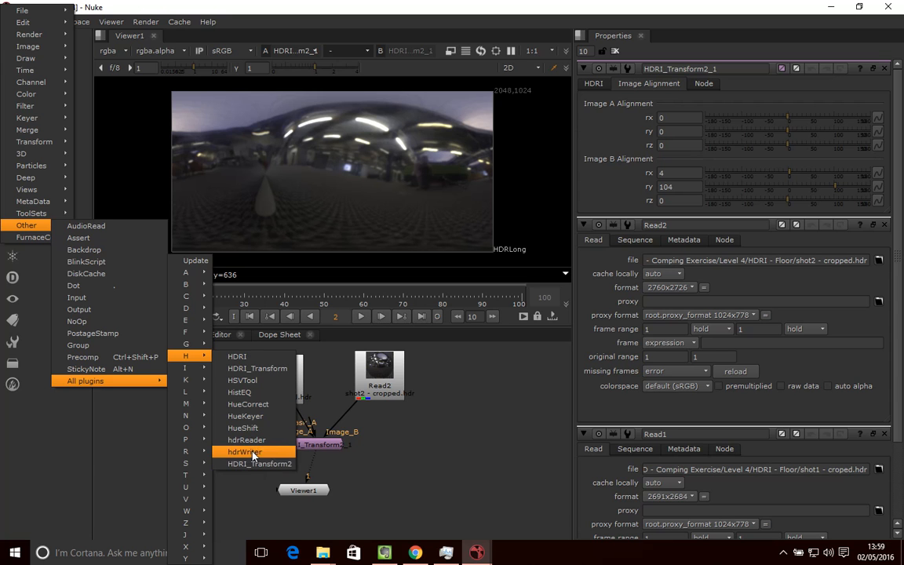
click(189, 262)
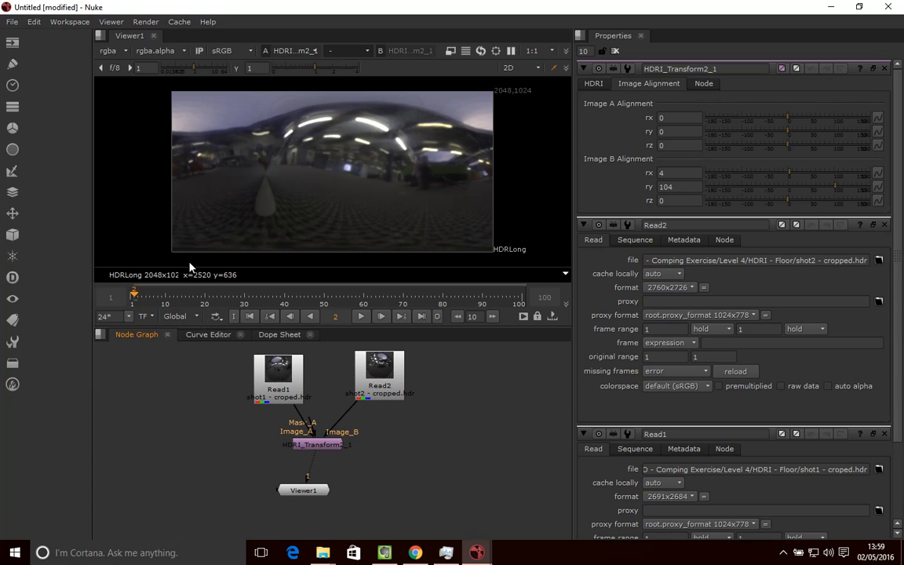
Add an HDRI_Transform3 gizmo from the H plugins, place it below and left of Read1, and delete the HDRI_Transform2 node
right_click(157, 371)
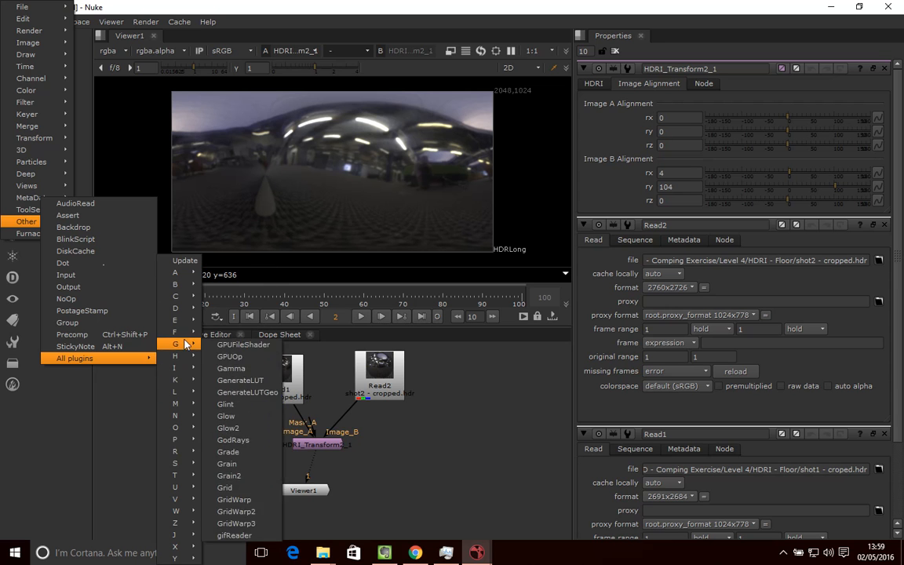
mouse_move(188, 488)
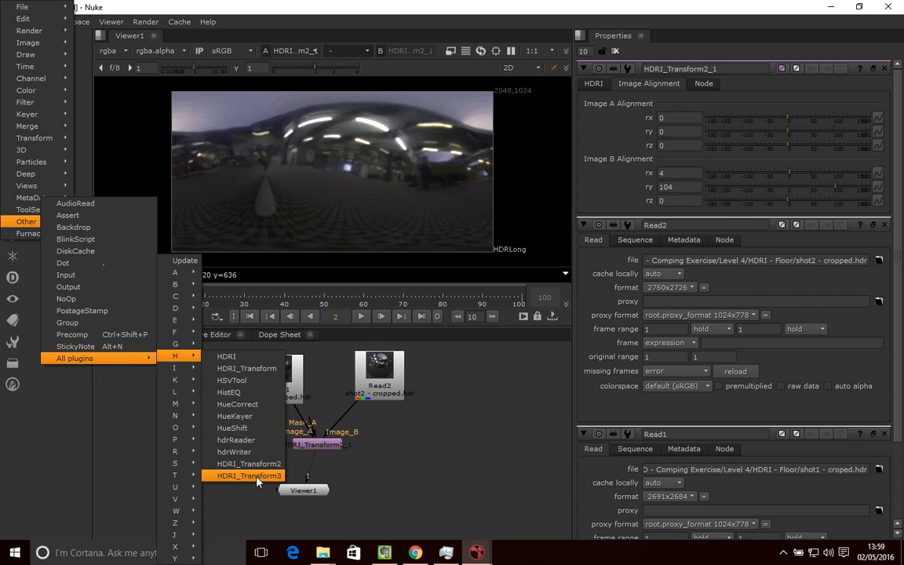
click(249, 476)
drag(170, 361, 210, 444)
mouse_move(333, 447)
mouse_down()
mouse_move(354, 468)
mouse_move(345, 457)
mouse_up()
key(Delete)
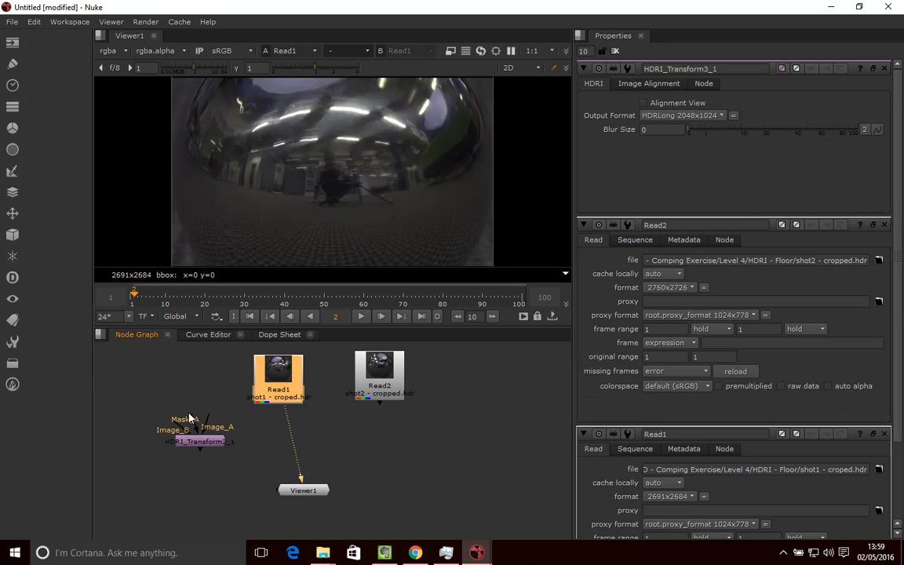
Connect Read1 as Image_A and Read2 as Image_B of HDRI_Transform3_1, arrange the nodes above the viewer, and view its output
drag(206, 427, 370, 369)
click(222, 444)
drag(222, 444, 317, 508)
drag(309, 450, 325, 471)
drag(380, 375, 381, 385)
click(306, 390)
drag(290, 422, 267, 396)
drag(375, 399, 375, 395)
click(428, 442)
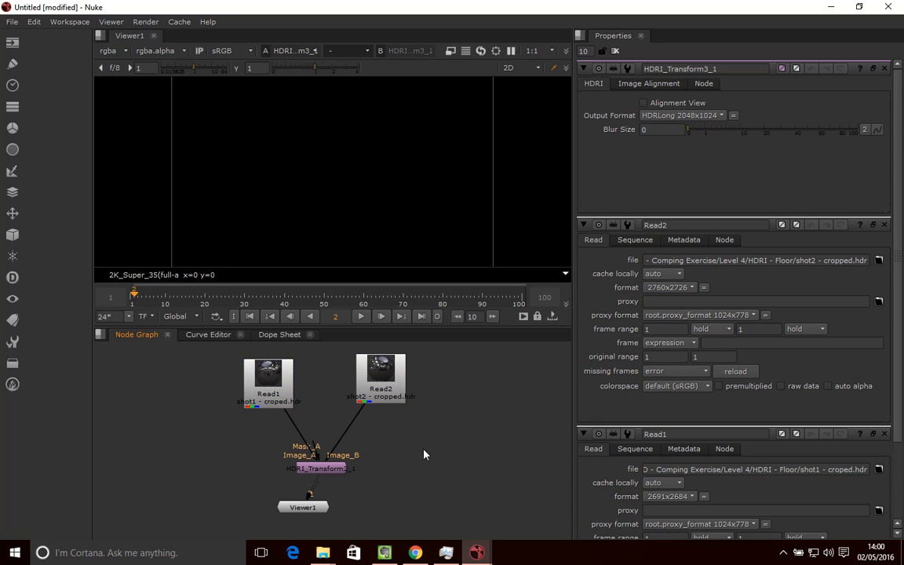
click(325, 470)
key(1)
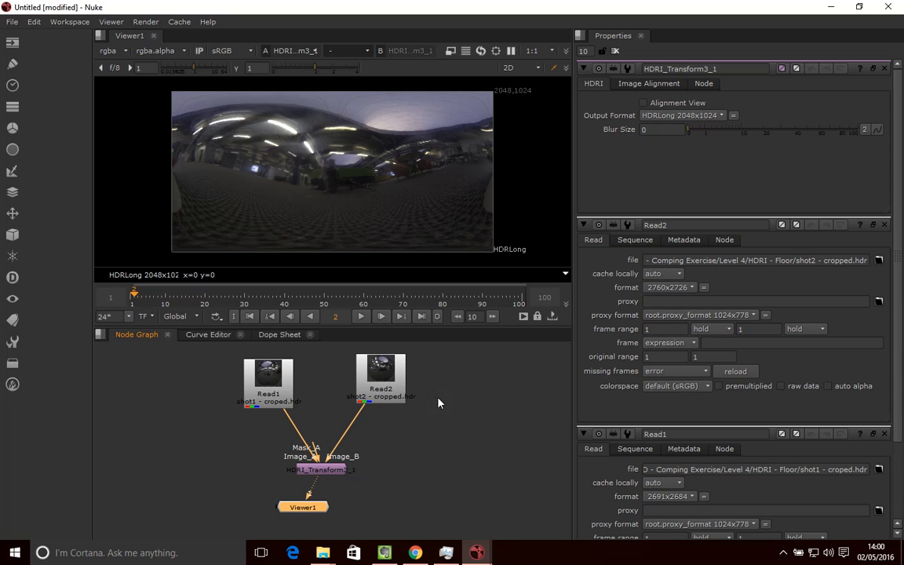
Close the Read2 and Read1 properties, keeping only those of HDRI_Transform3_1 open
drag(264, 386, 263, 383)
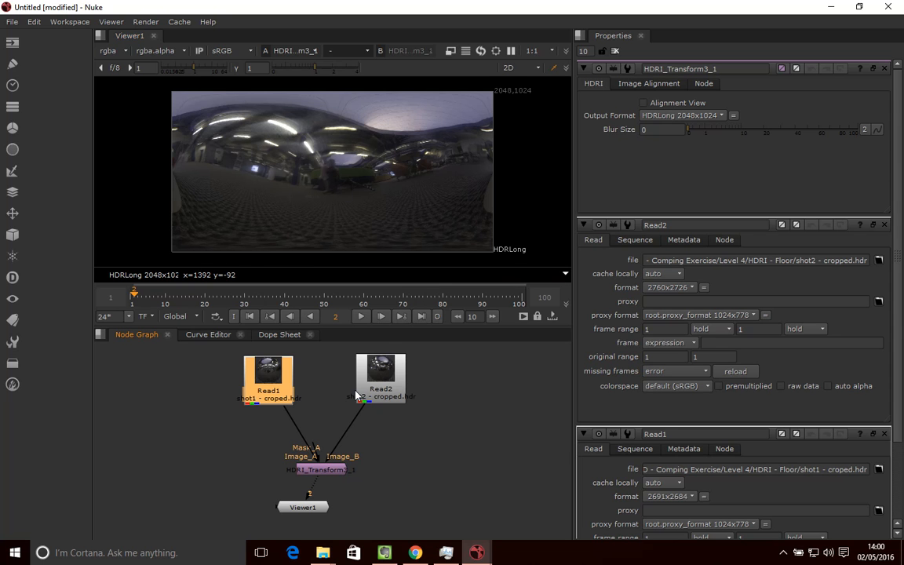
click(885, 224)
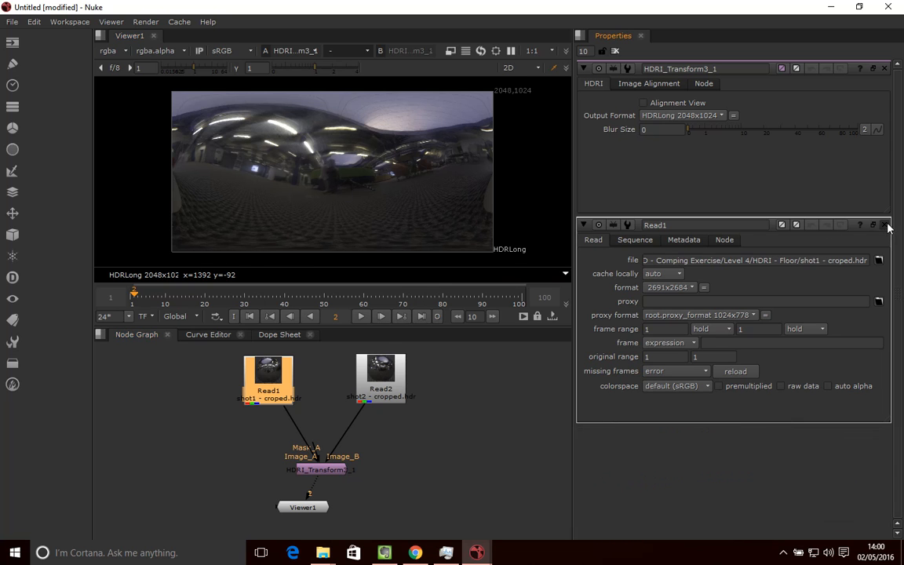
click(885, 224)
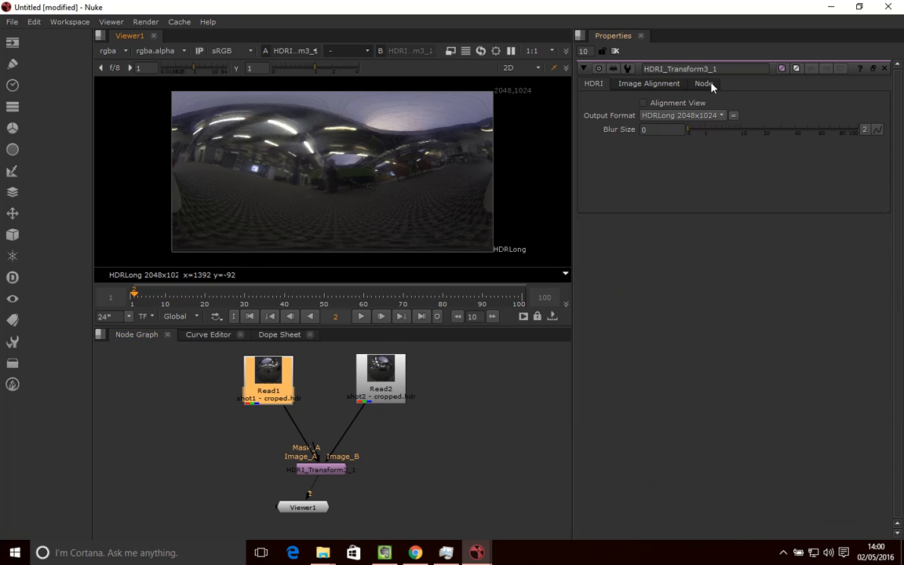
Set the Image B alignment of HDRI_Transform3_1 to rx 0 and rz -16
click(650, 85)
click(786, 176)
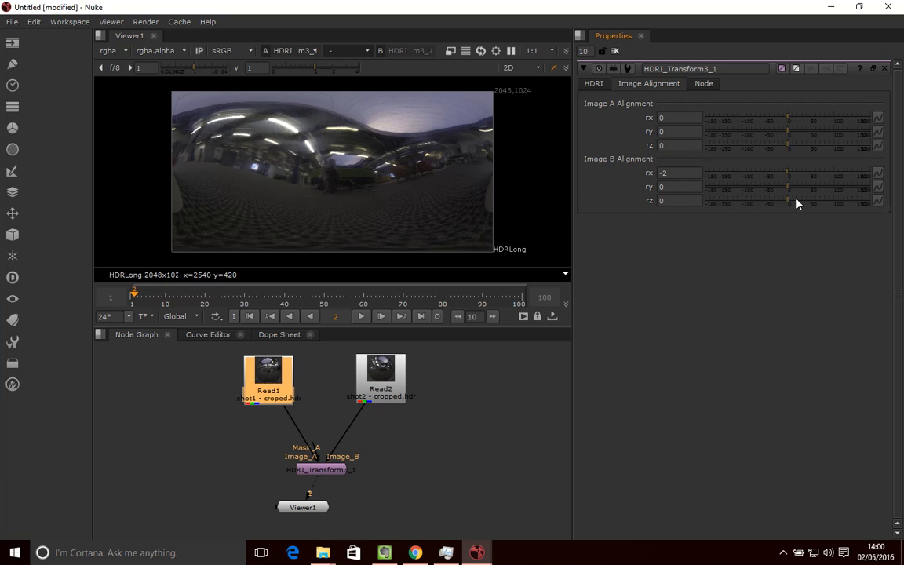
drag(789, 203, 781, 203)
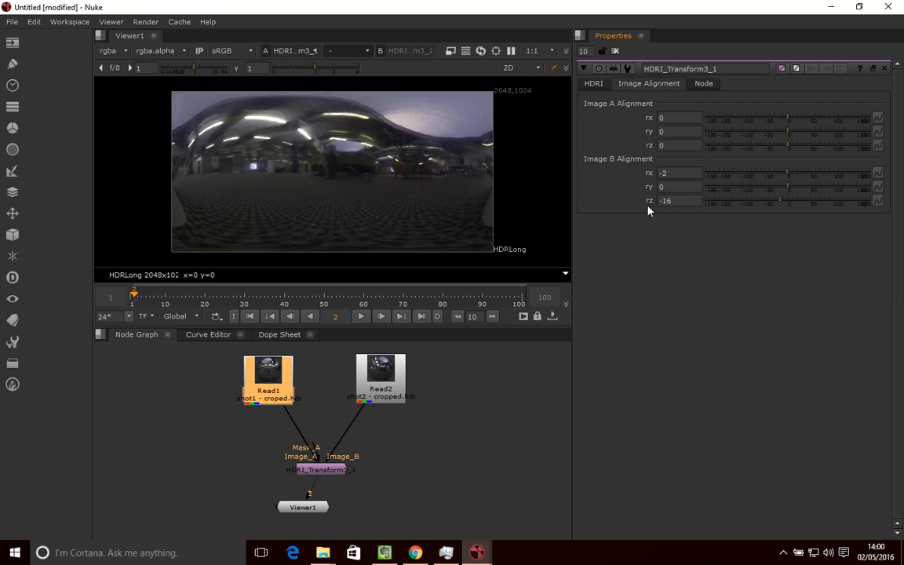
drag(787, 175, 784, 175)
click(790, 174)
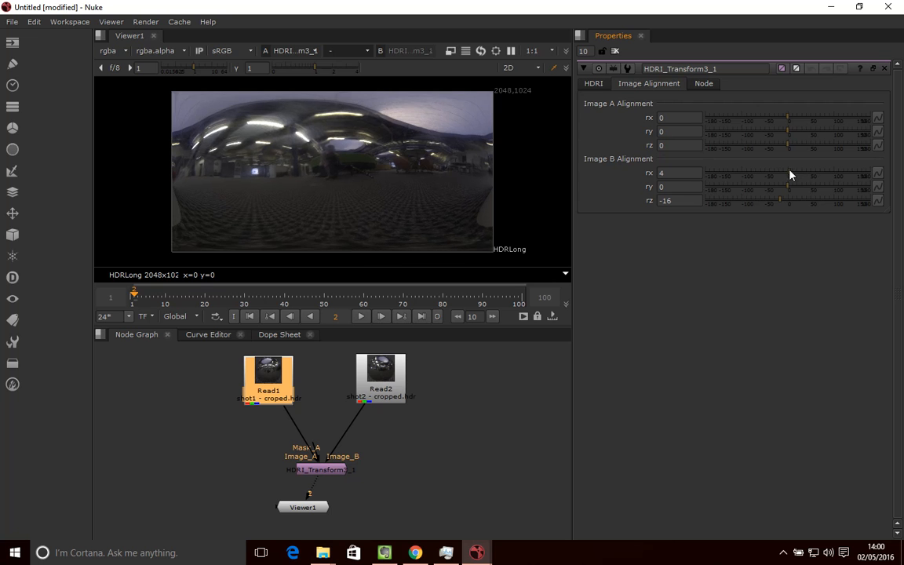
drag(782, 203, 782, 203)
click(789, 175)
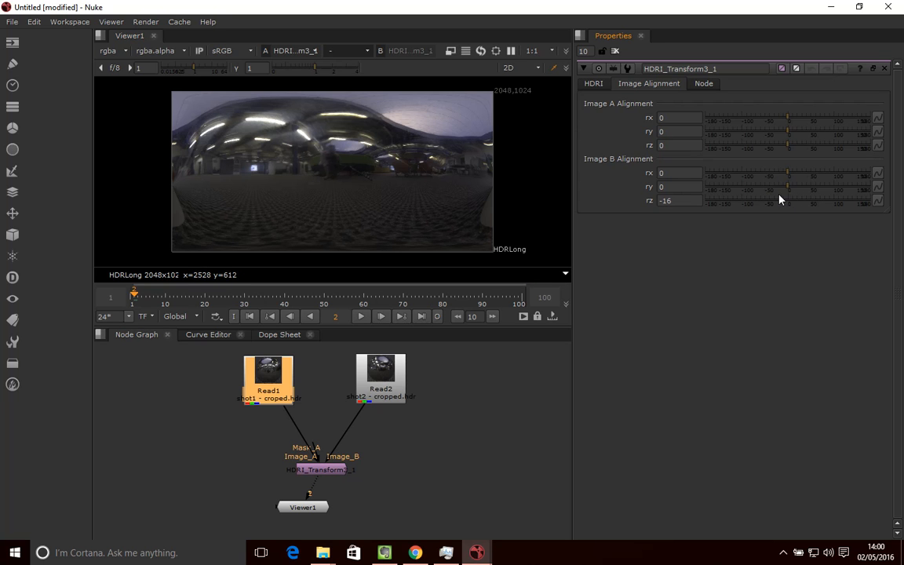
Enable Alignment View, set the Image A alignment to rx -14 and ry -92, and disable Alignment View again
click(593, 85)
click(643, 102)
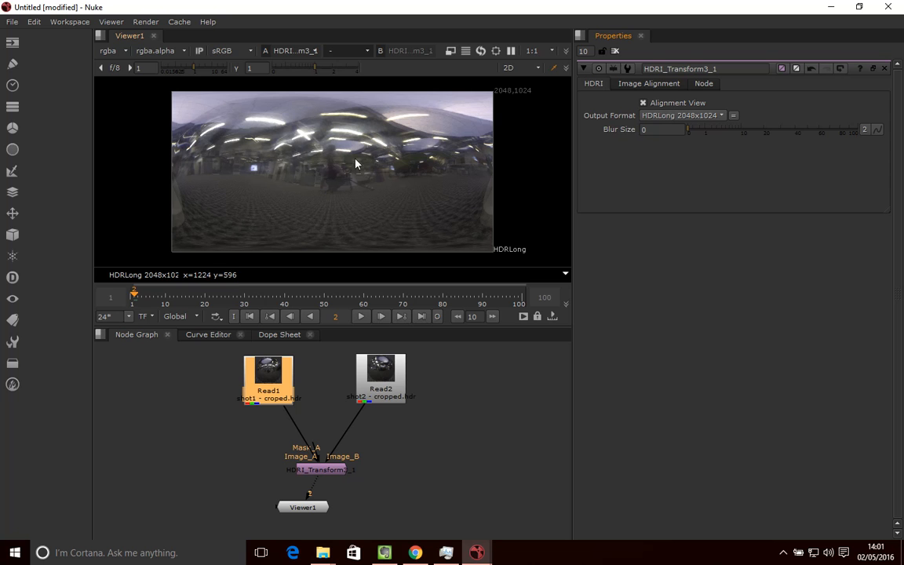
click(651, 83)
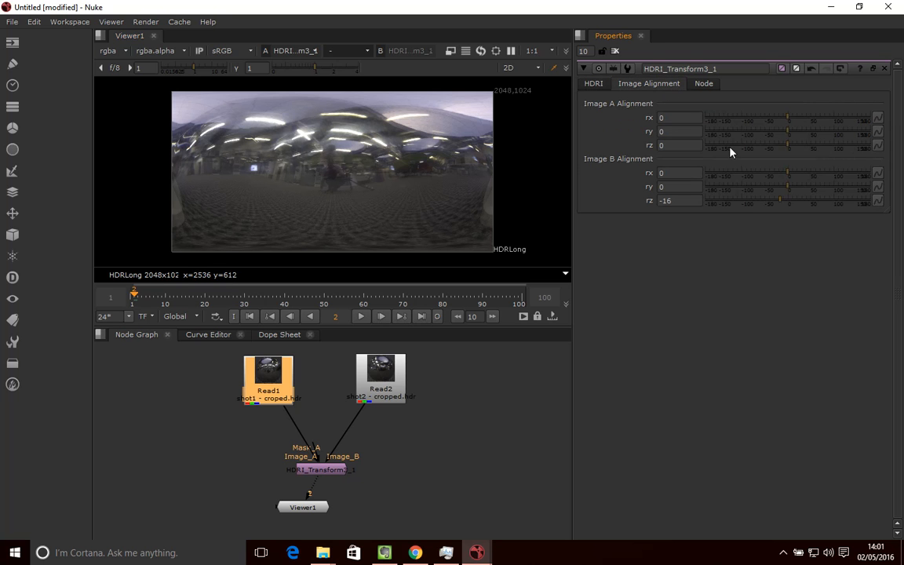
drag(787, 133, 748, 136)
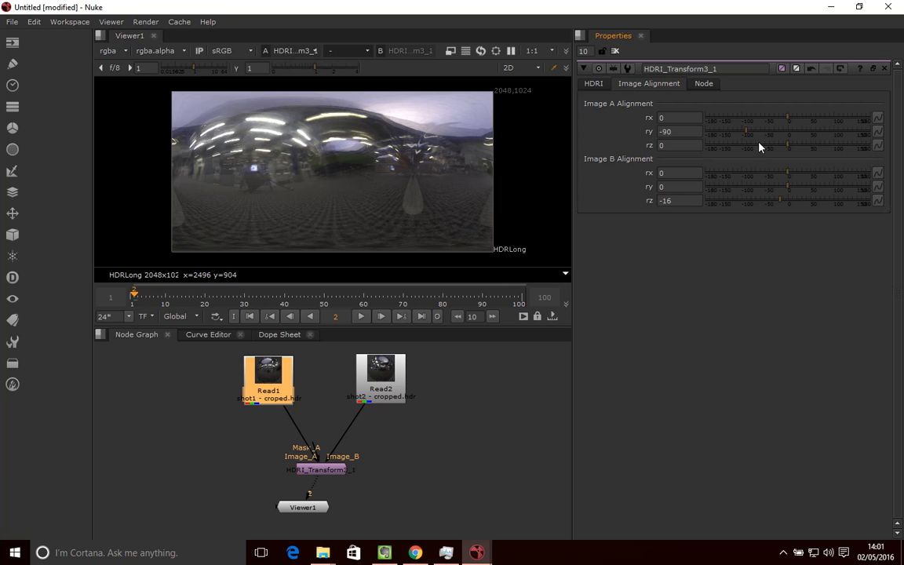
mouse_move(746, 135)
mouse_down()
mouse_move(775, 135)
mouse_move(746, 137)
mouse_up()
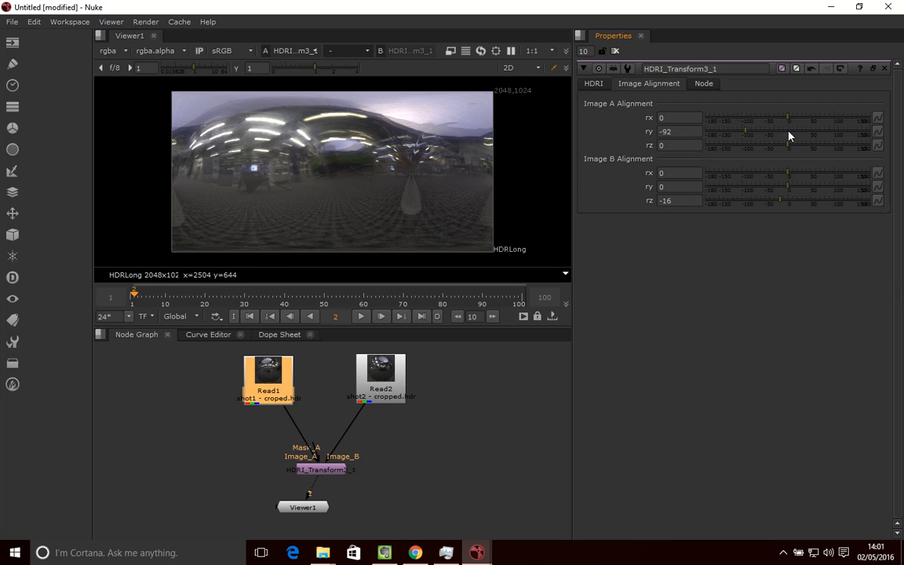
drag(790, 120, 783, 121)
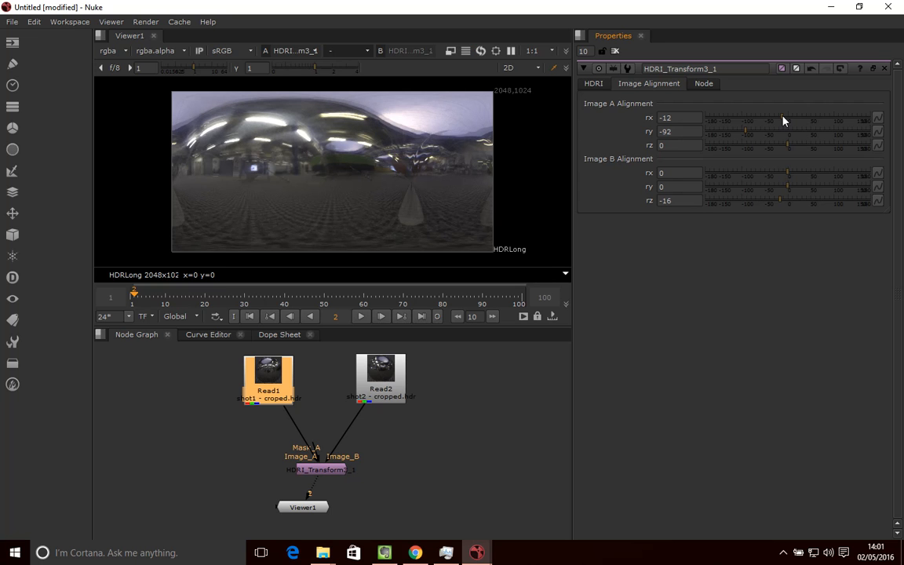
drag(782, 120, 782, 122)
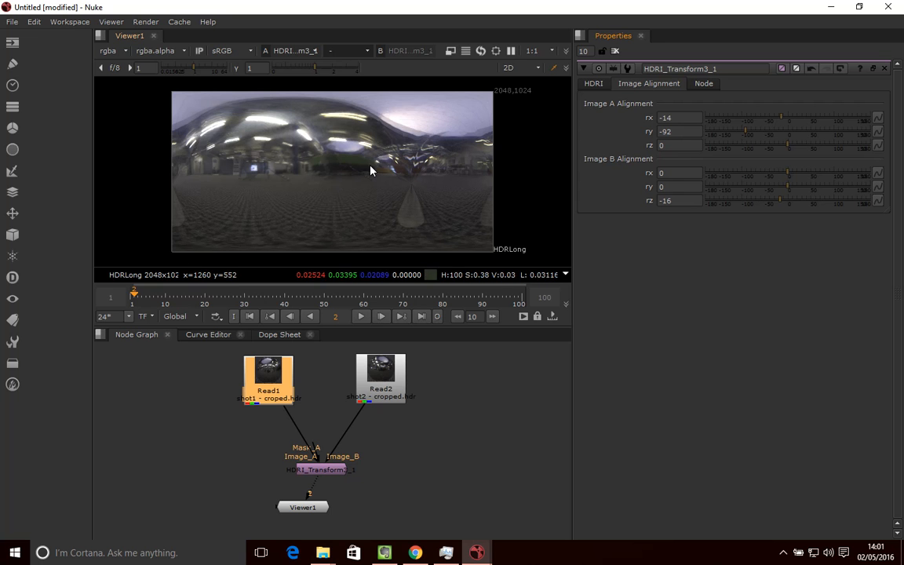
click(591, 83)
click(643, 104)
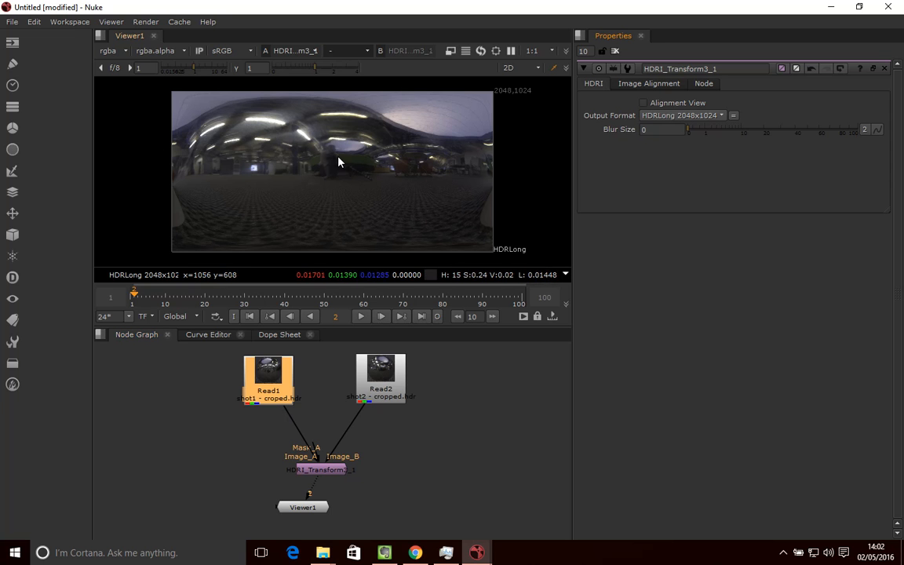
Try swapping the Read1 and Read2 connections on HDRI_Transform3_1, and undo the swap
drag(364, 413, 396, 389)
drag(295, 455, 267, 383)
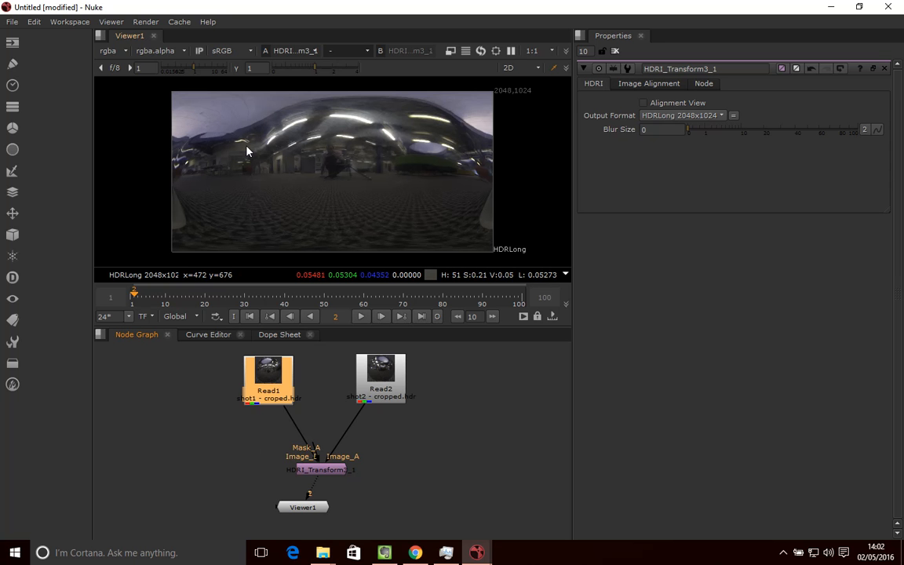
key(ctrl+z)
key(ctrl+z)
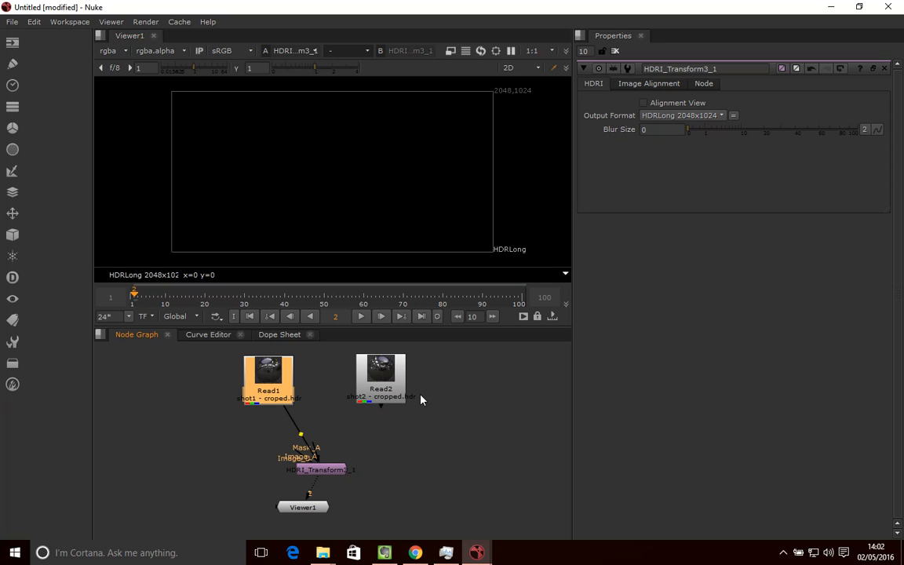
key(ctrl+z)
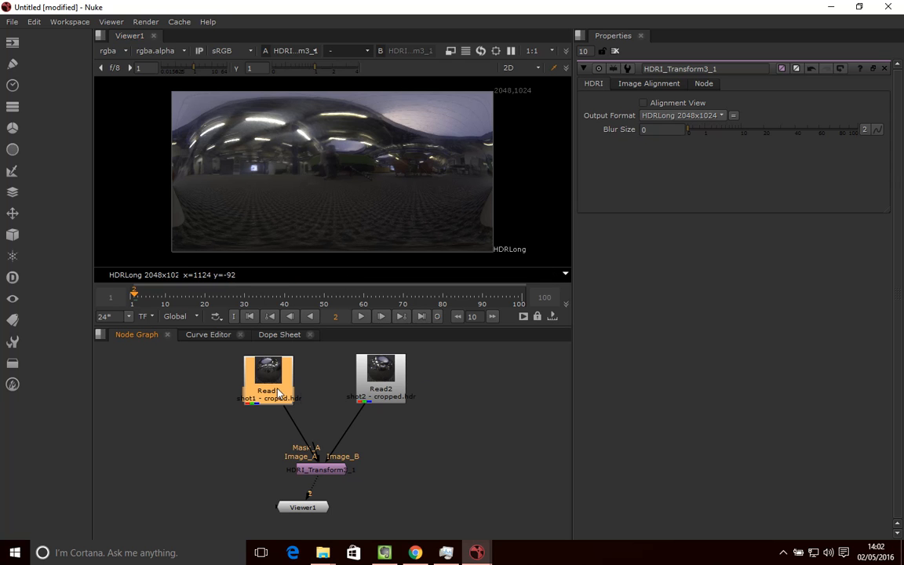
Add a Roto node beside Read1 and connect the Mask_A input of HDRI_Transform3_1 to it
click(439, 424)
click(373, 398)
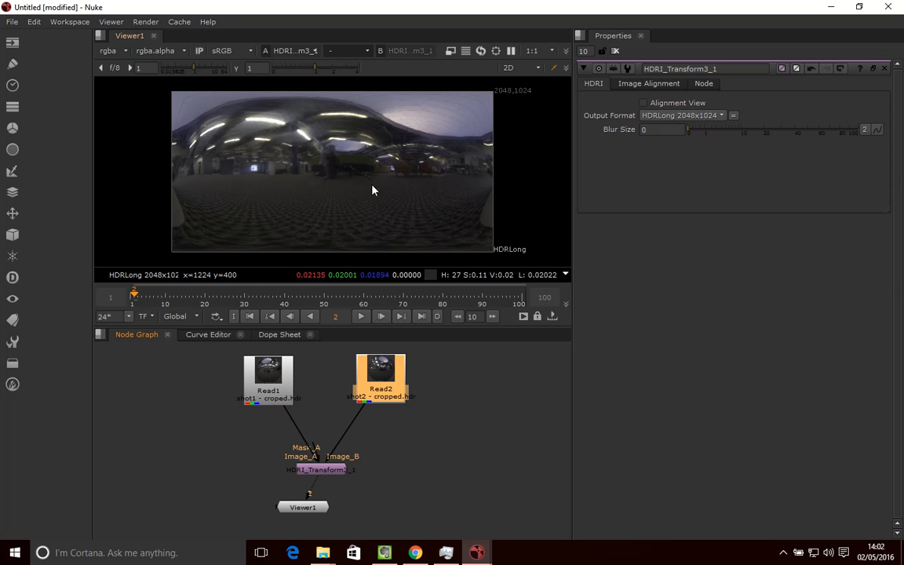
click(196, 395)
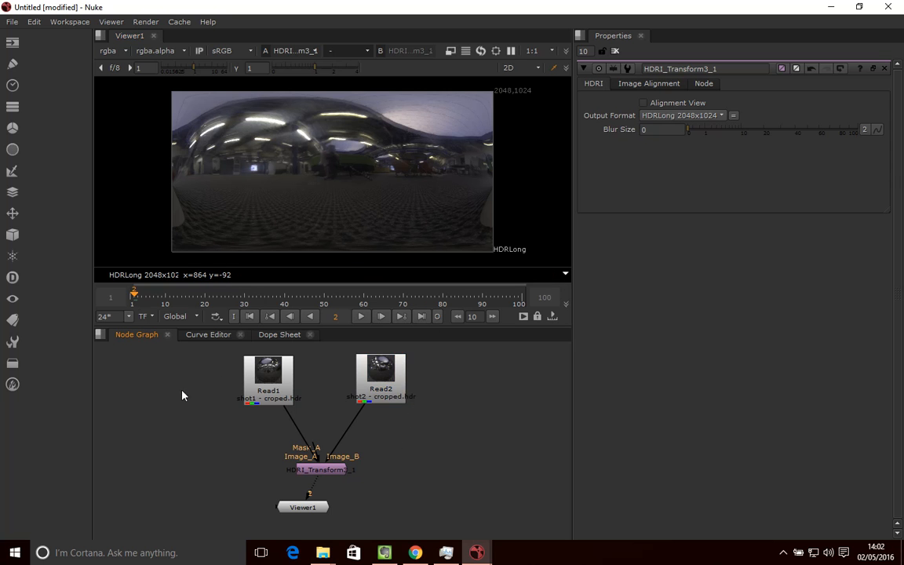
key(Tab)
text(rot)
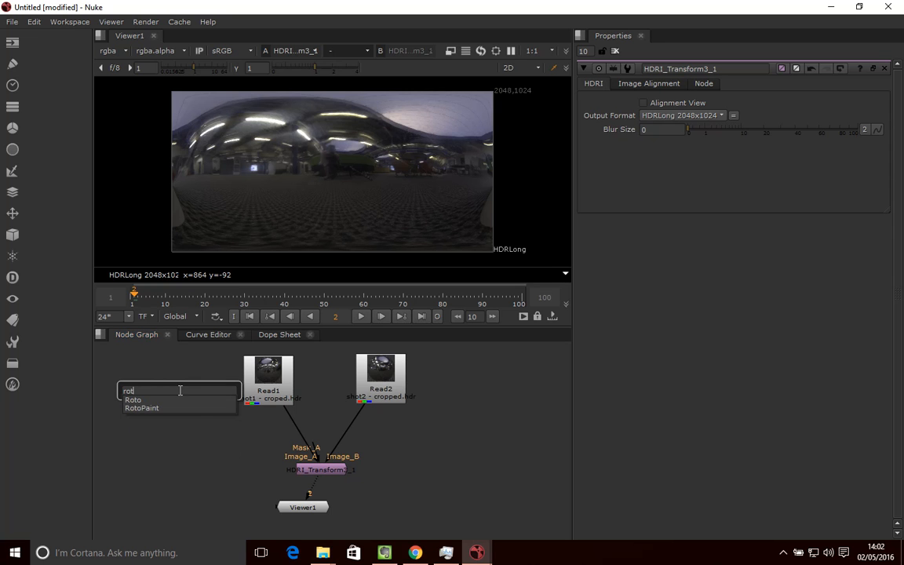
click(133, 401)
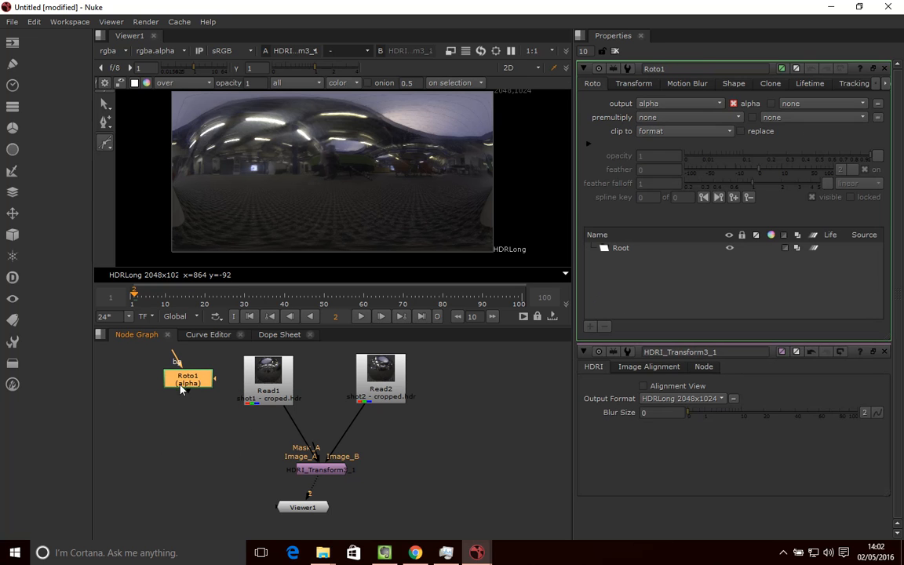
drag(189, 389, 225, 430)
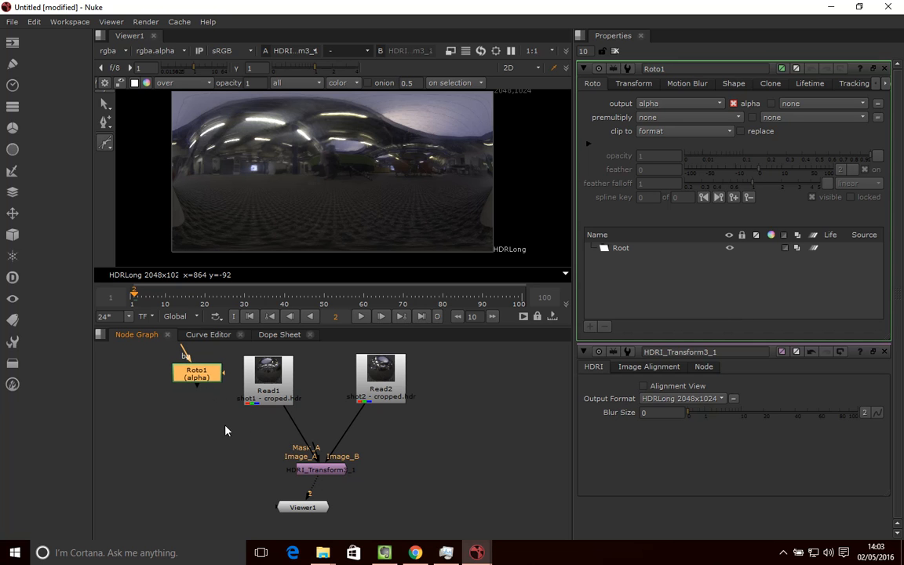
drag(312, 445, 190, 403)
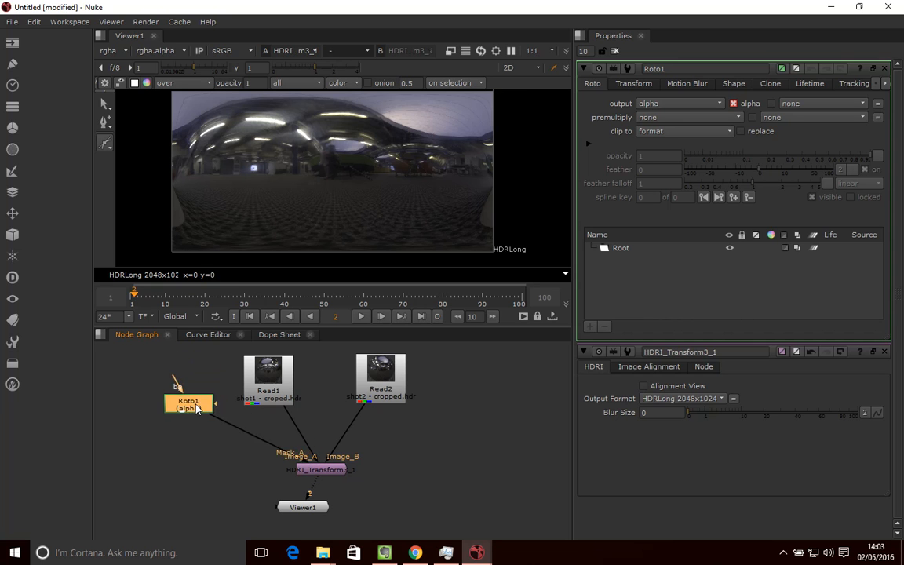
Draw a closed eight-point Bezier mask around the photographer's reflection in the middle of the panorama
click(305, 132)
click(338, 122)
click(359, 142)
click(381, 171)
click(371, 190)
click(330, 191)
click(296, 181)
click(292, 145)
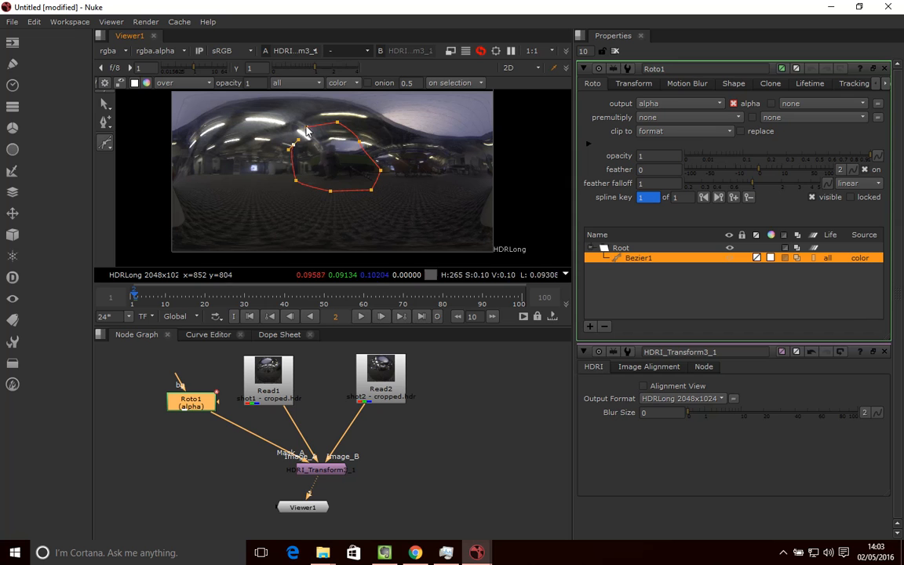
click(306, 127)
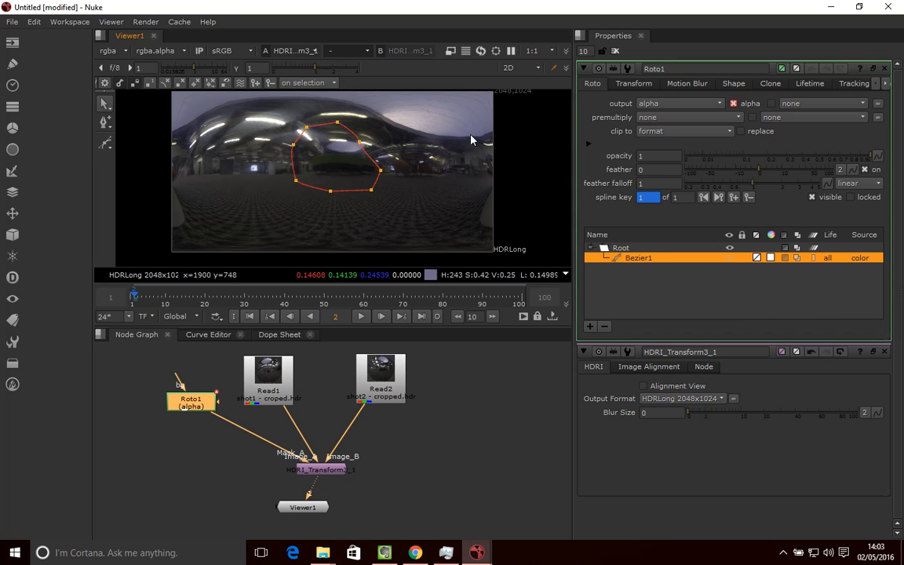
click(480, 166)
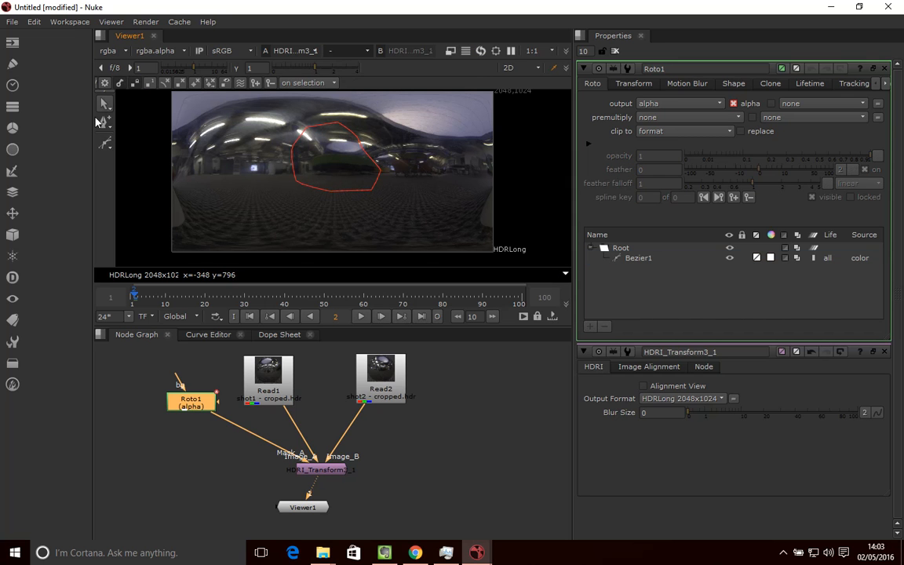
Draw a second closed Bezier mask over the distorted area at the panorama's right edge, extending past the frame
click(105, 144)
click(469, 162)
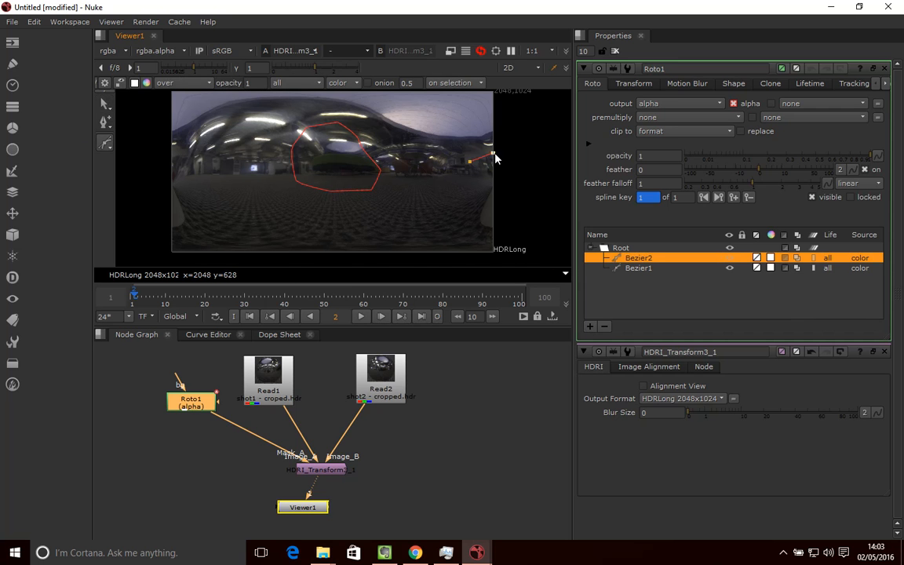
click(499, 233)
click(472, 236)
click(458, 196)
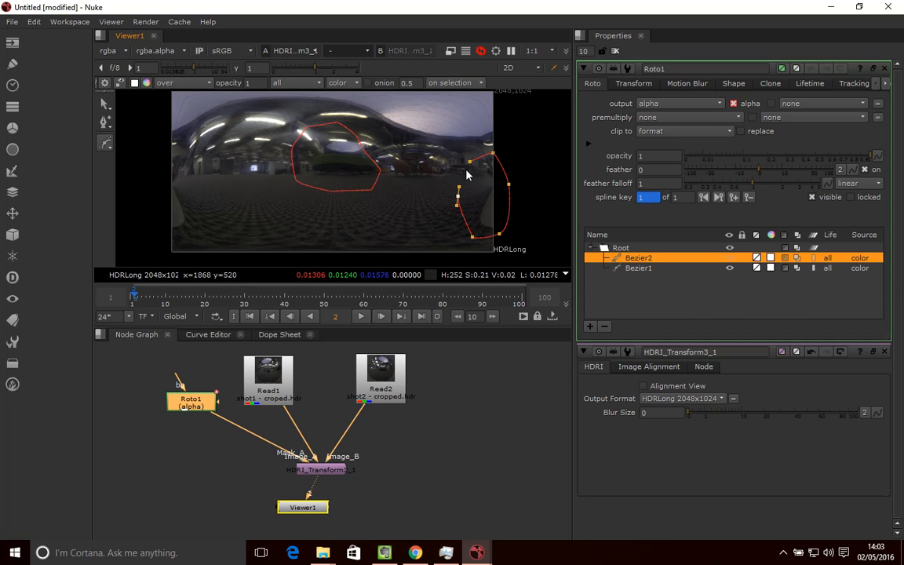
click(469, 162)
click(161, 152)
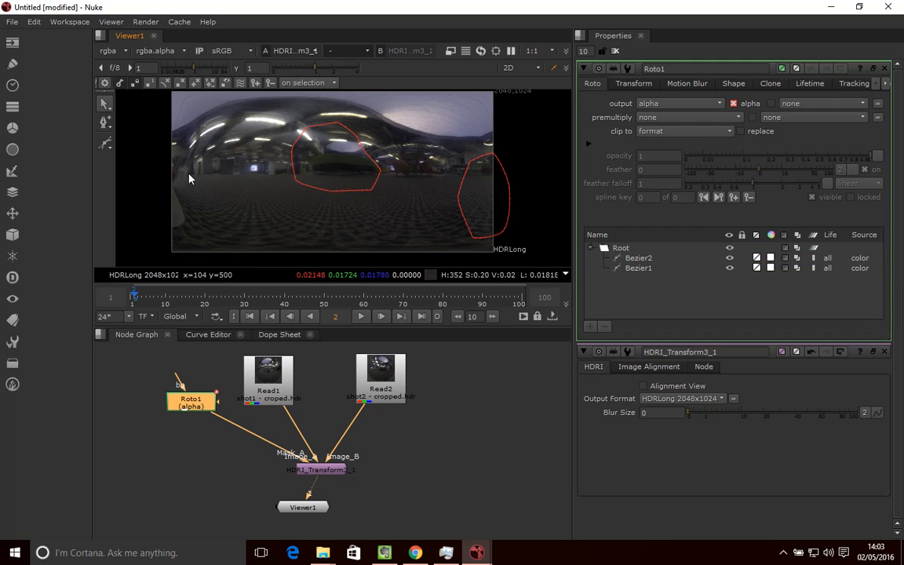
Draw a third closed Bezier mask over the distorted area at the panorama's left edge and close the Roto1 properties
click(105, 144)
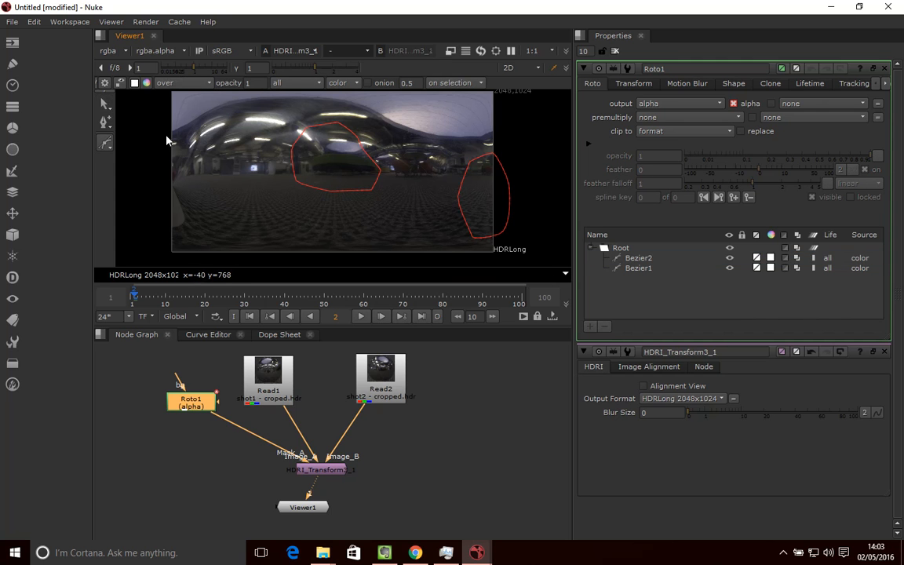
click(158, 136)
click(194, 150)
click(196, 189)
click(193, 217)
click(183, 233)
click(154, 240)
click(134, 181)
click(157, 136)
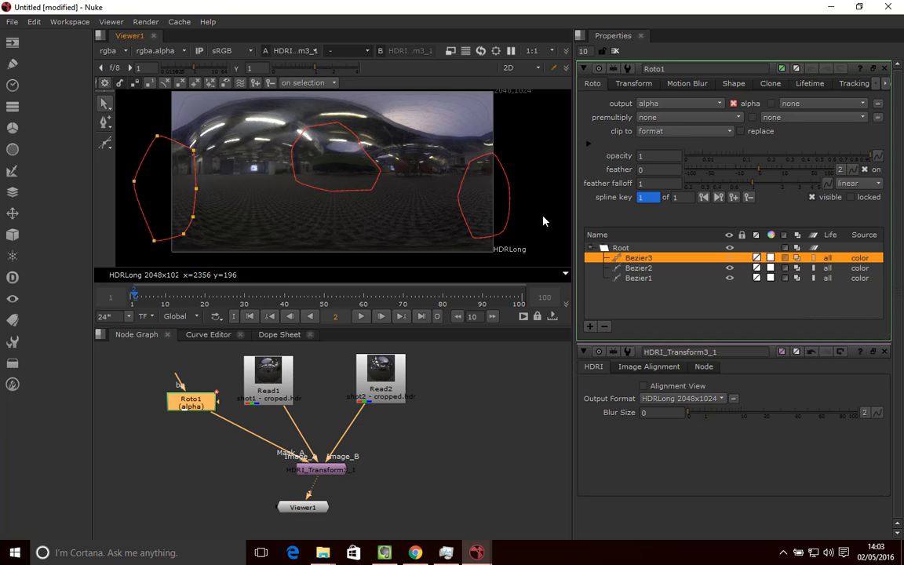
click(511, 249)
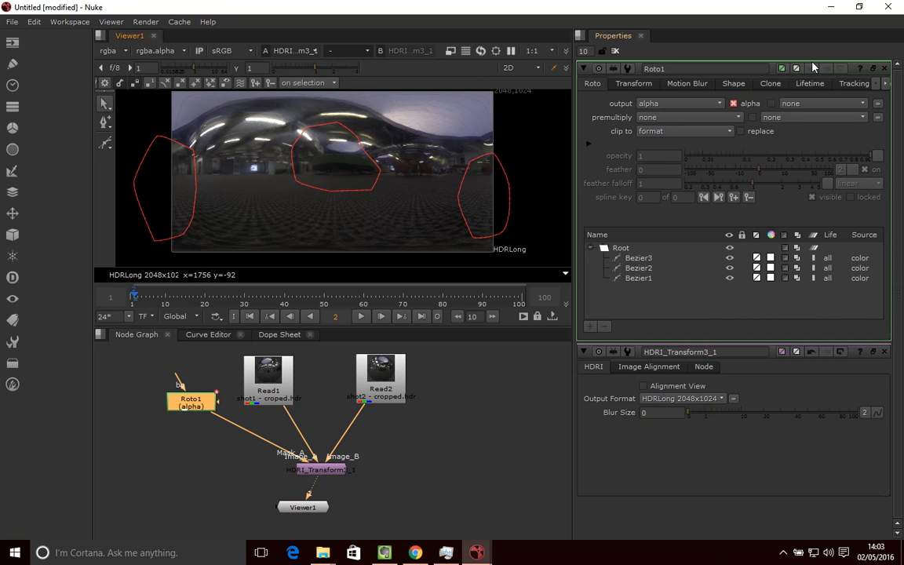
click(887, 69)
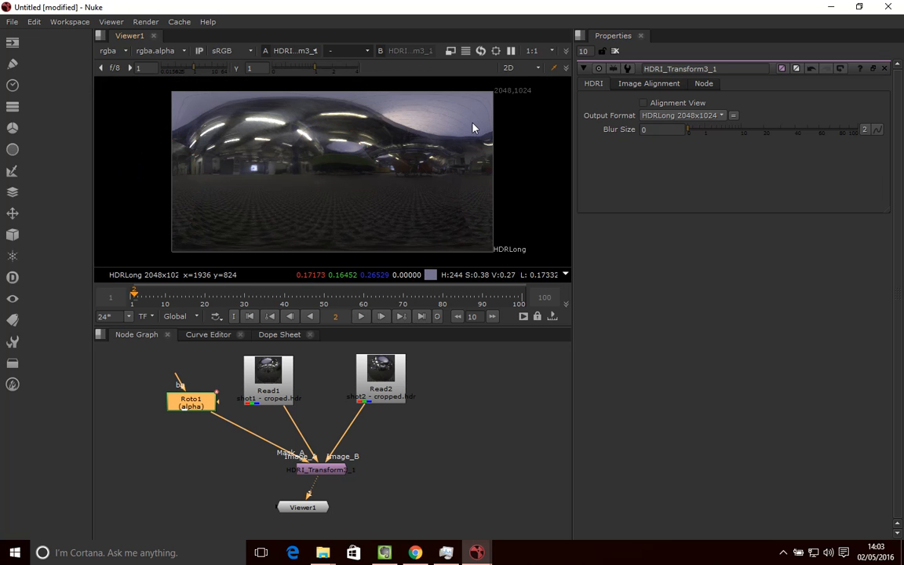
Reopen the Roto1 properties and pull a soft feather edge outward around the Bezier mask at the panorama's left edge
double_click(179, 415)
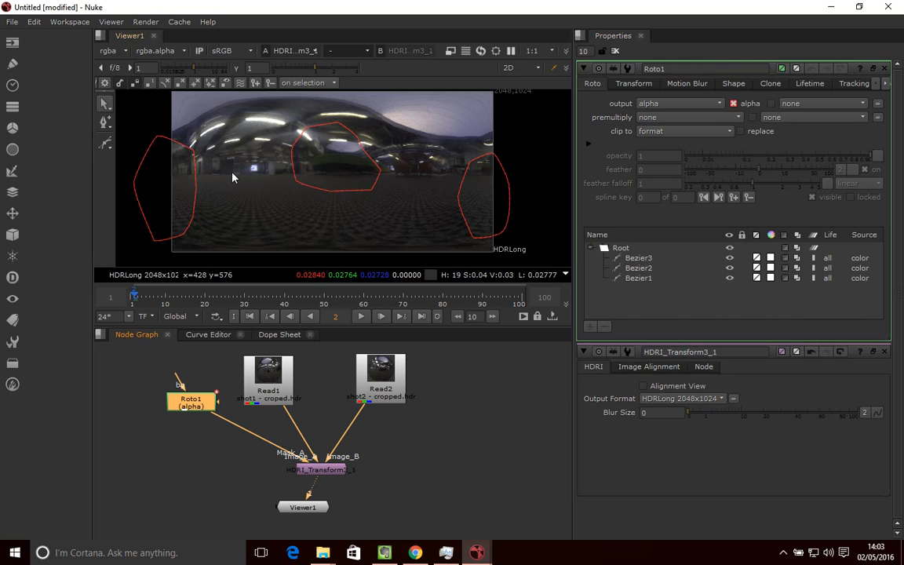
click(182, 149)
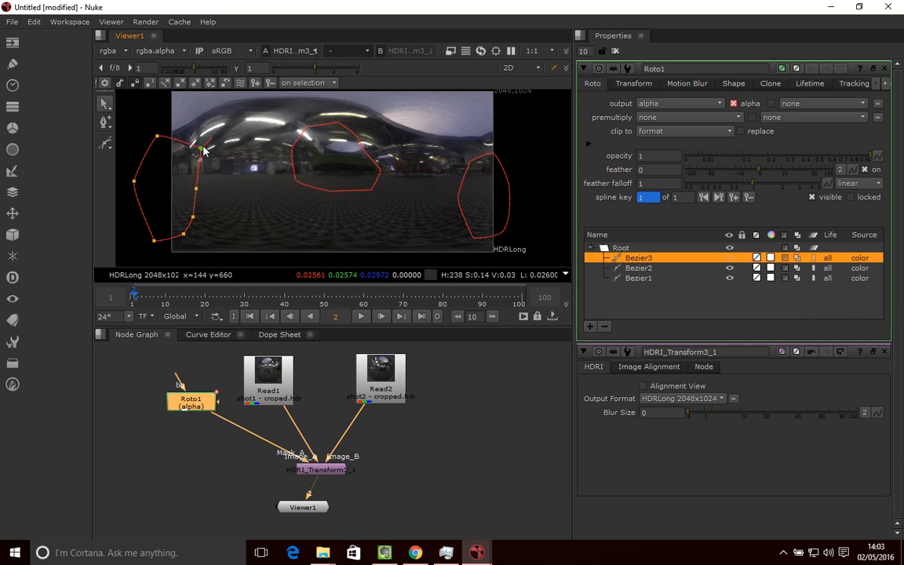
click(198, 189)
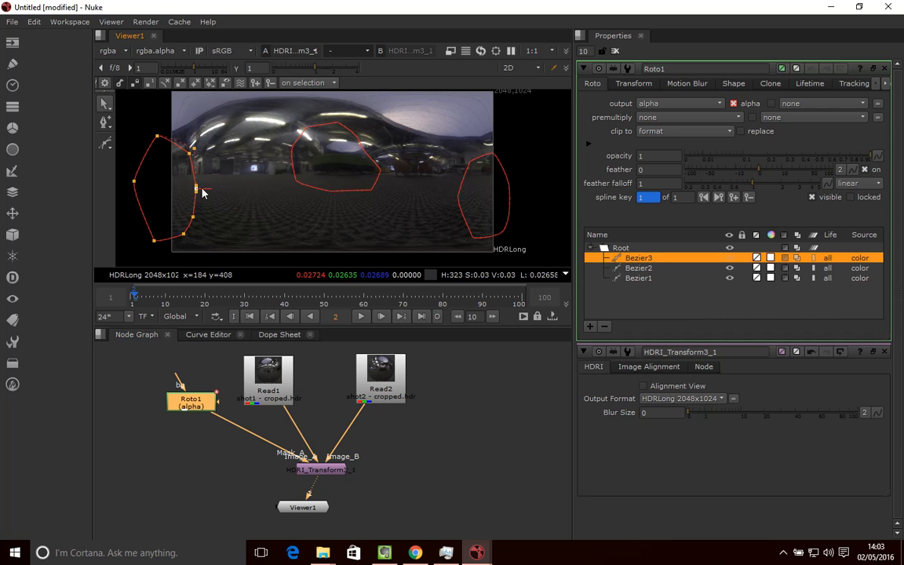
click(195, 218)
drag(200, 218, 191, 241)
click(182, 234)
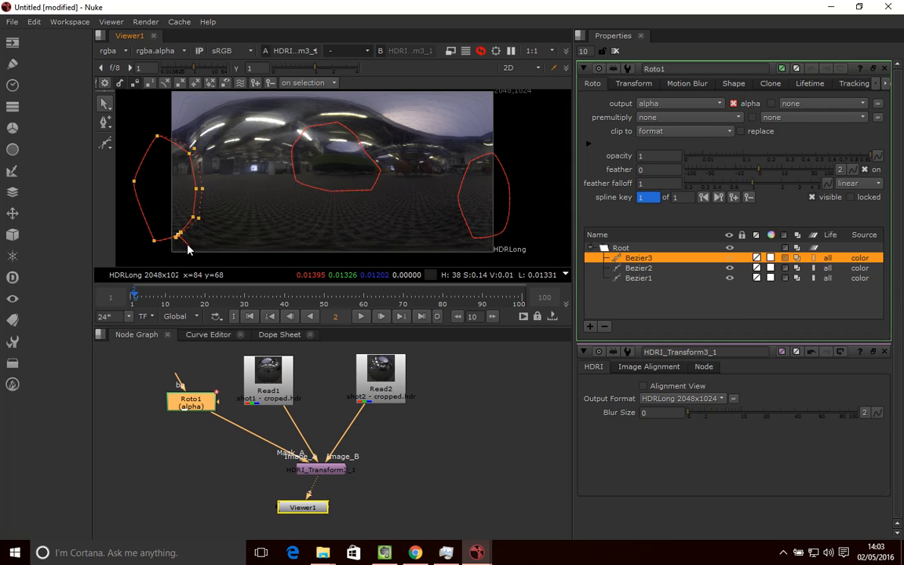
click(154, 241)
mouse_move(142, 242)
mouse_down()
mouse_move(165, 239)
mouse_move(150, 244)
mouse_up()
click(157, 136)
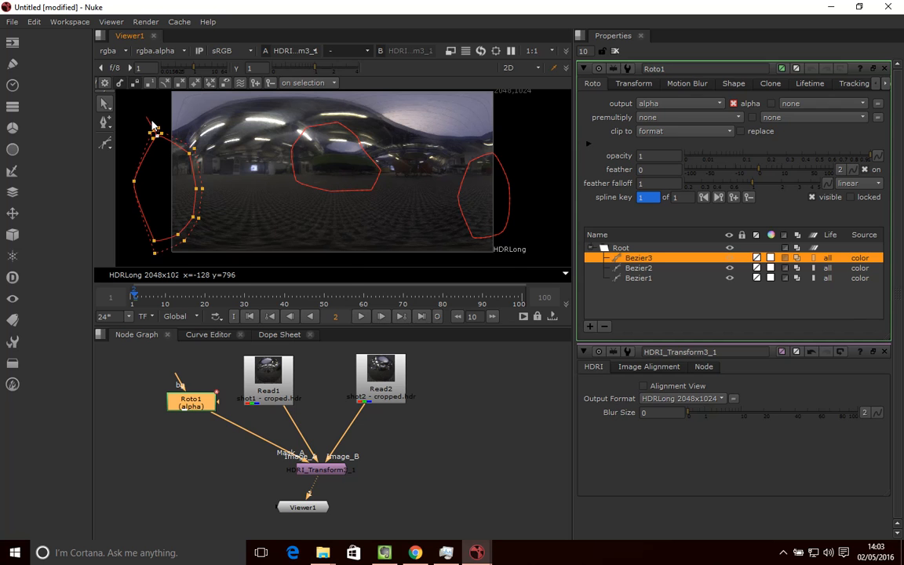
Pull a feather edge outward from the points of the Bezier mask around the photographer's reflection in the middle
click(301, 127)
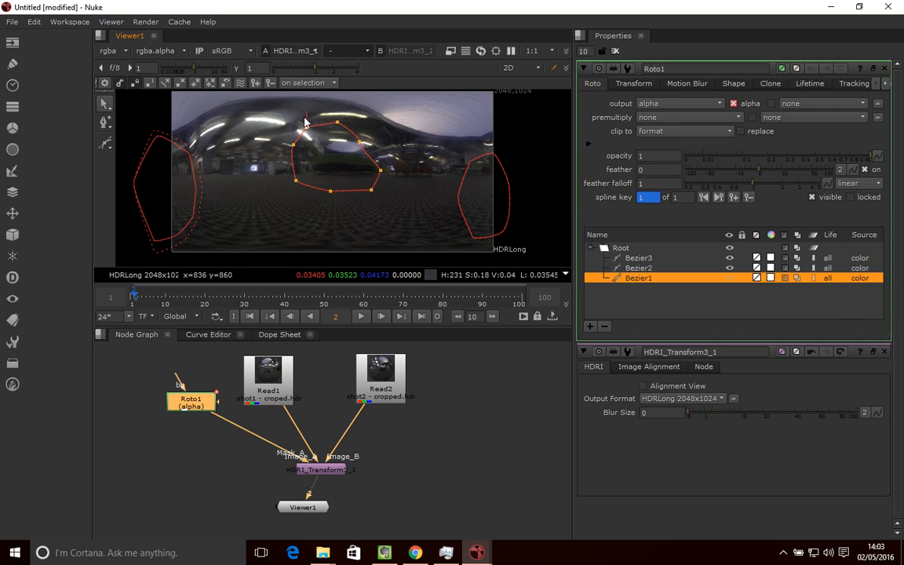
drag(304, 113, 338, 109)
click(337, 121)
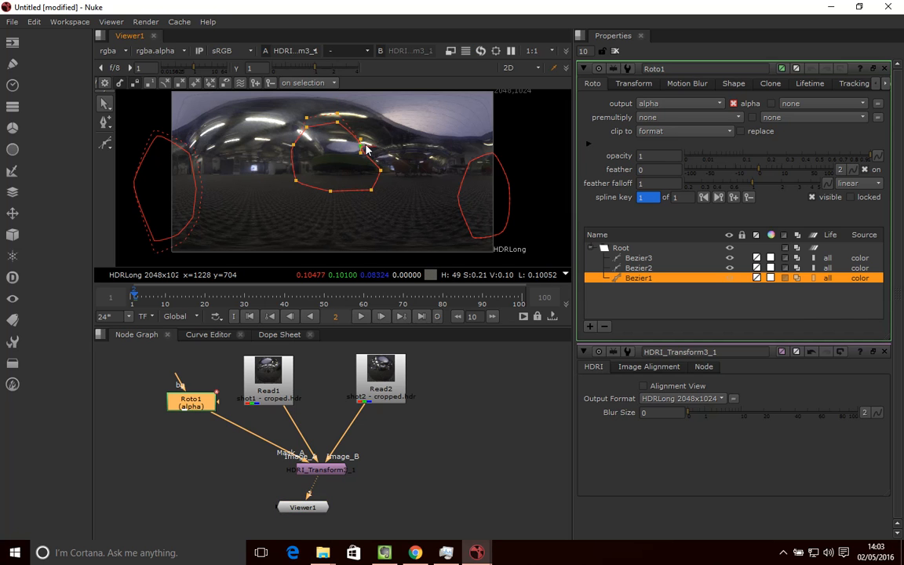
drag(367, 145, 382, 139)
ctrl+drag(381, 170, 331, 213)
click(295, 181)
drag(280, 186, 266, 190)
click(293, 145)
drag(287, 136, 281, 128)
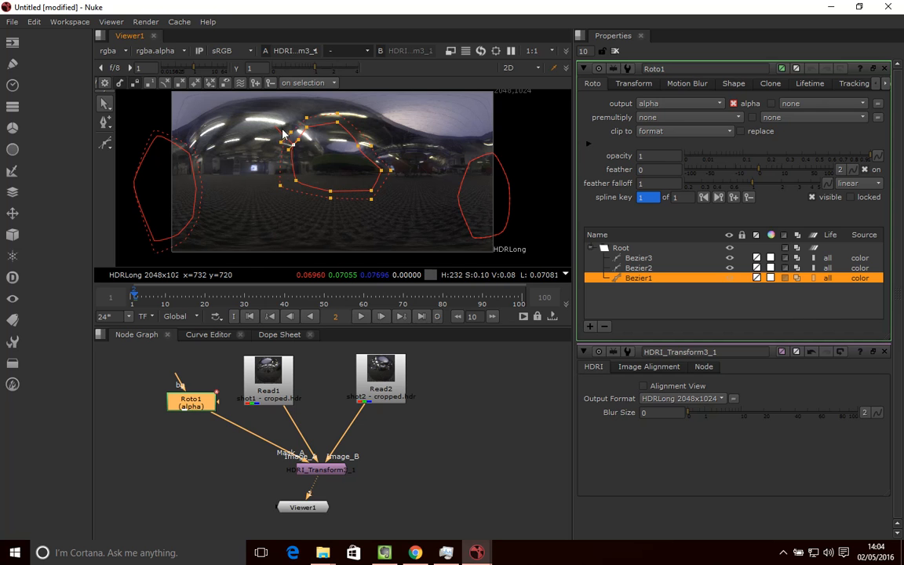
Pull a feather edge outward from the points of the Bezier mask at the panorama's right edge
click(462, 162)
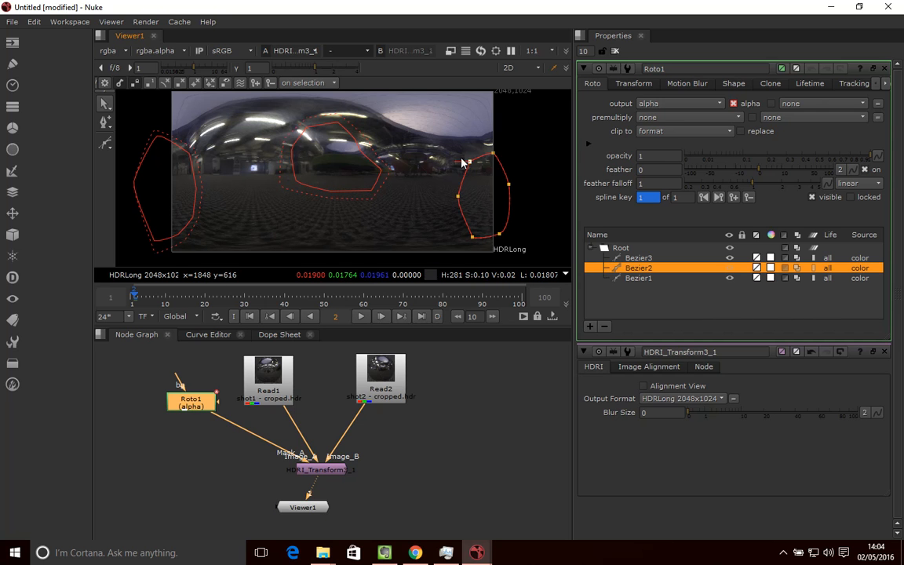
drag(494, 151, 487, 145)
click(509, 184)
drag(514, 182, 520, 182)
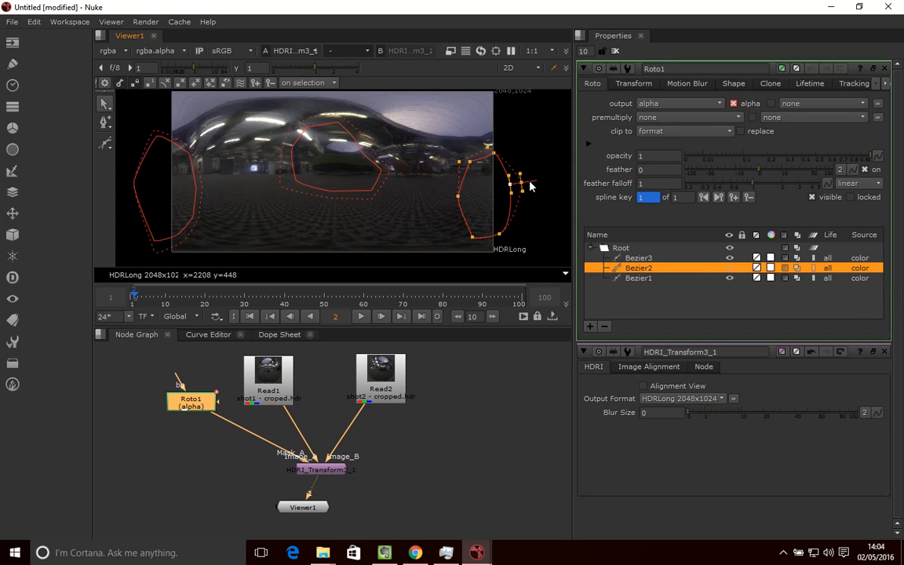
click(487, 149)
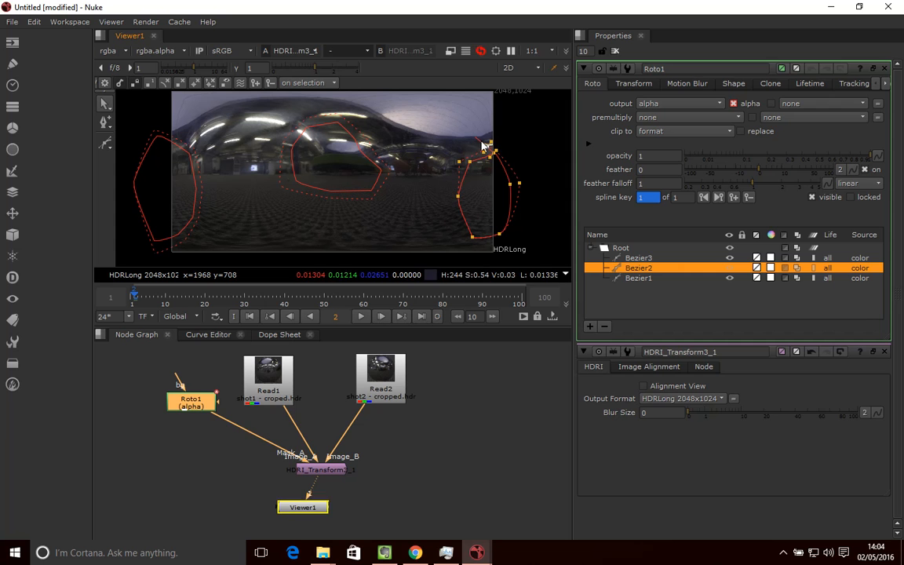
drag(489, 149, 498, 132)
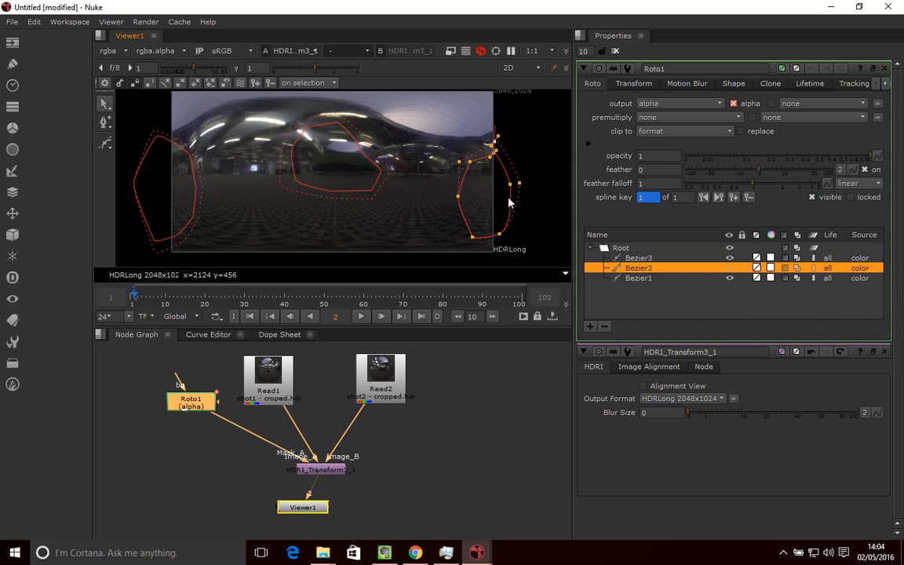
click(500, 234)
click(472, 238)
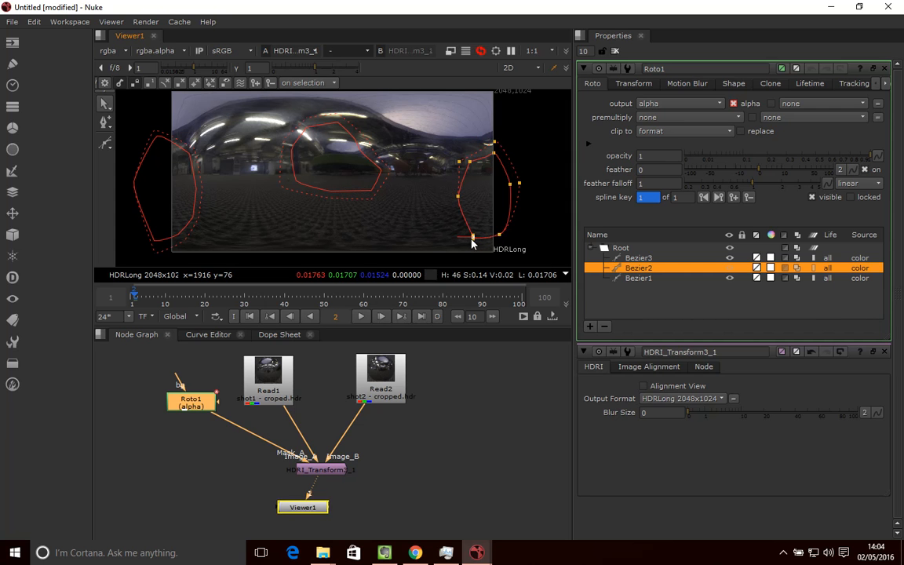
ctrl+drag(477, 236, 466, 244)
ctrl+drag(457, 196, 448, 196)
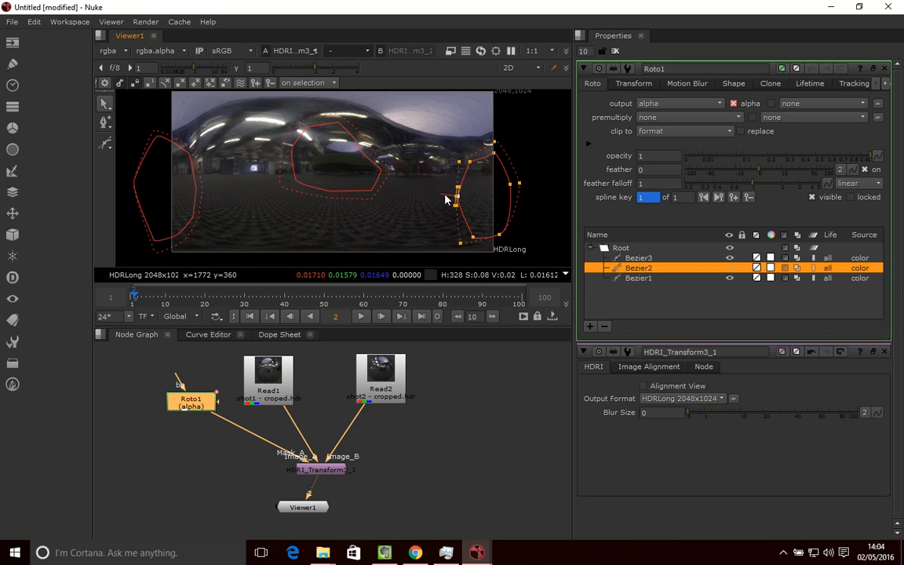
Close the Roto1 properties and move the Roto1 and Viewer1 nodes farther away from HDRI_Transform3_1 in the node graph
click(472, 378)
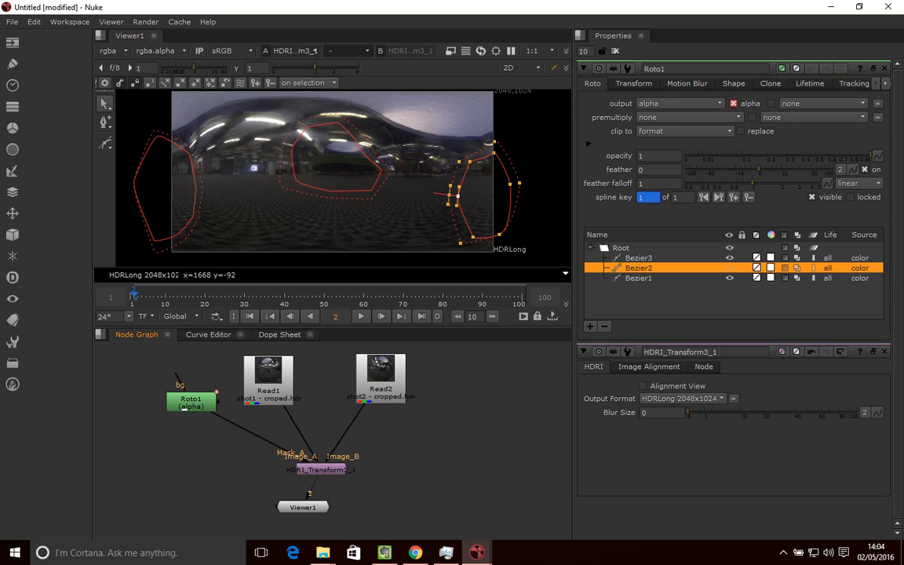
click(883, 68)
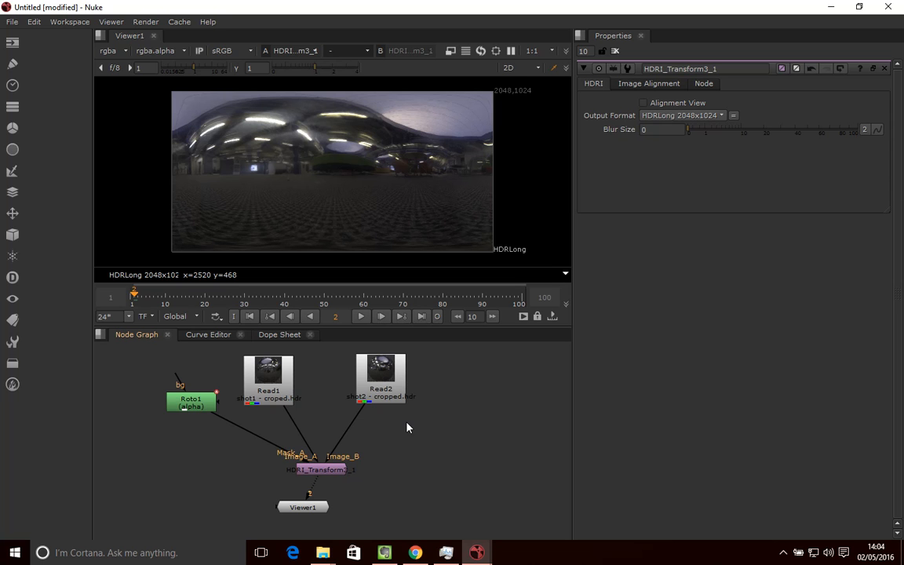
drag(188, 415, 172, 391)
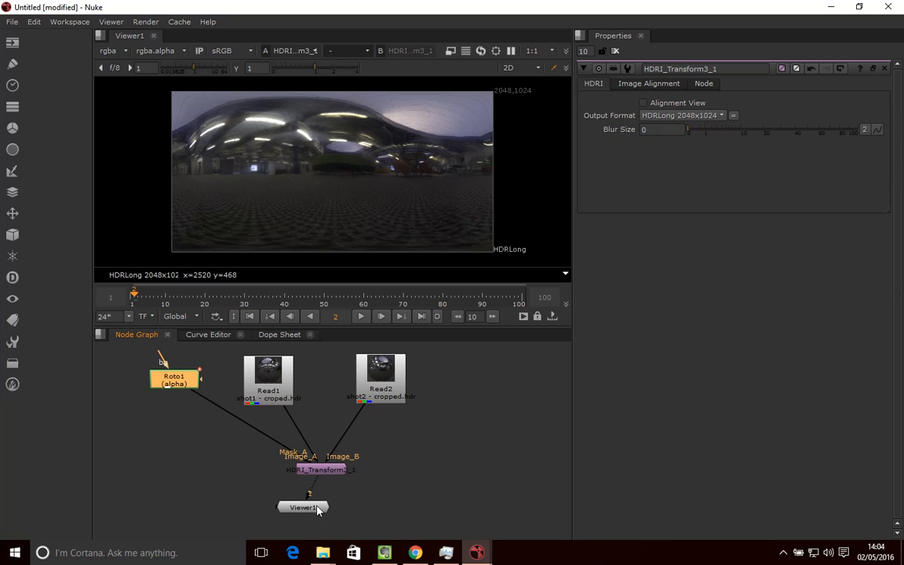
drag(318, 508, 289, 517)
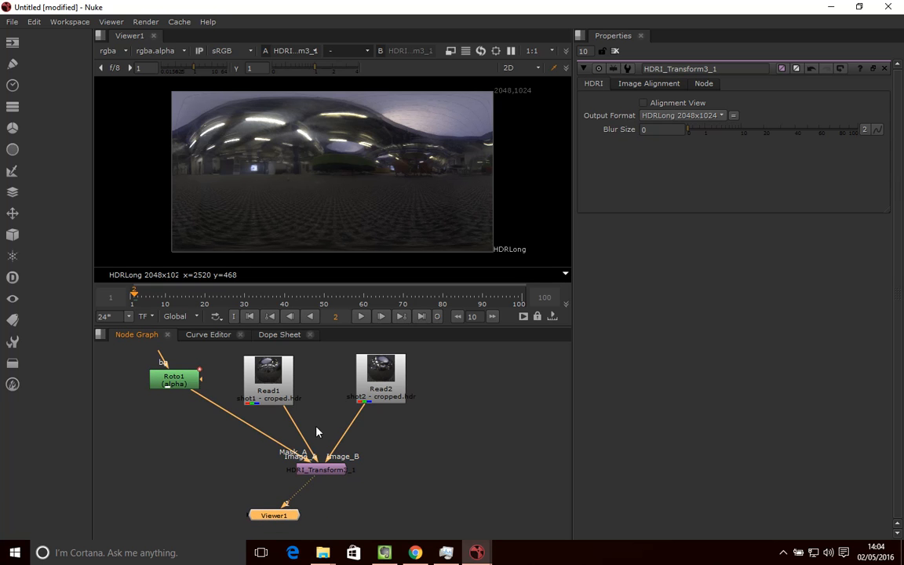